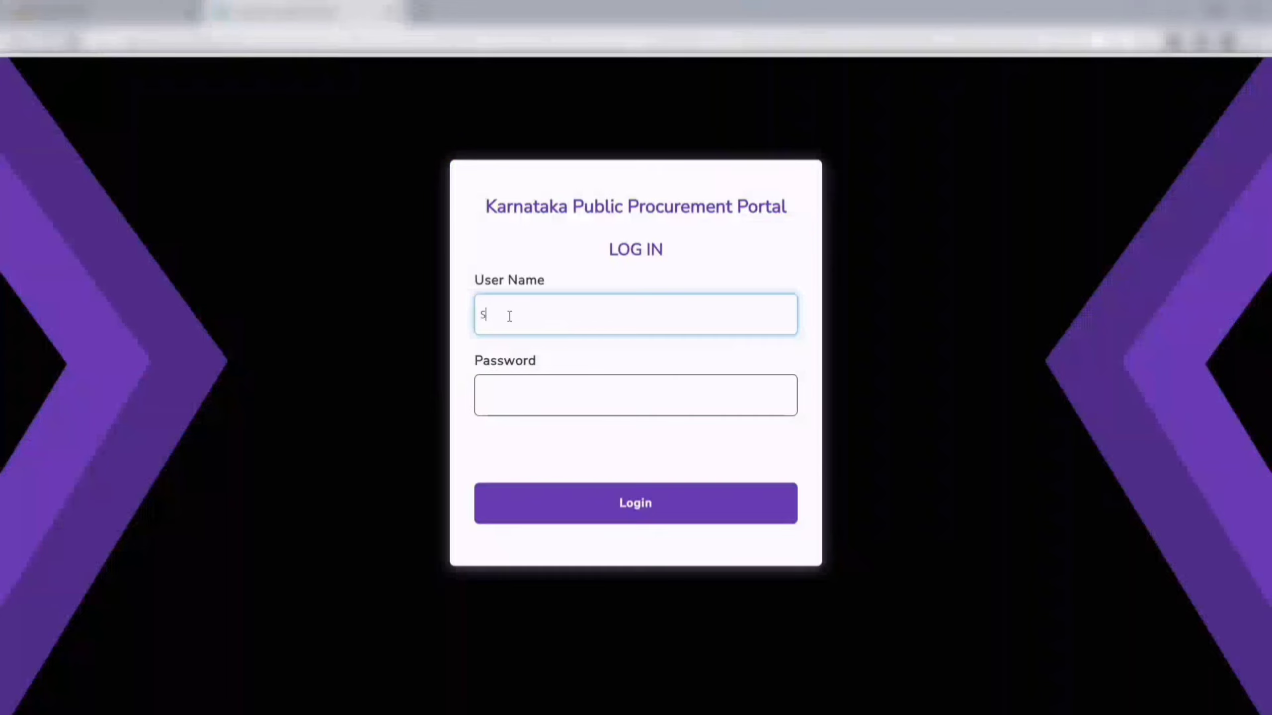
- Log in to the Karnataka Public Procurement Portal with the supplier's user name and account password
text(7)
key(Tab)
text(•)
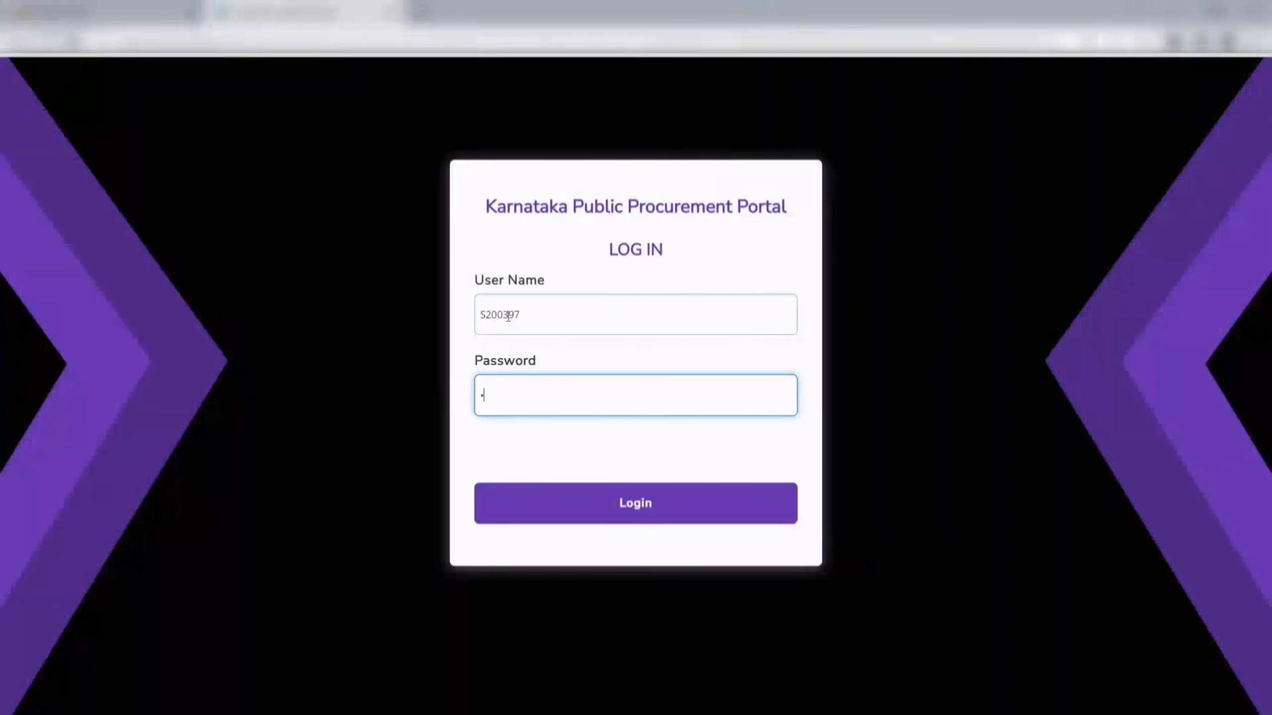
text(••••••)
click(563, 503)
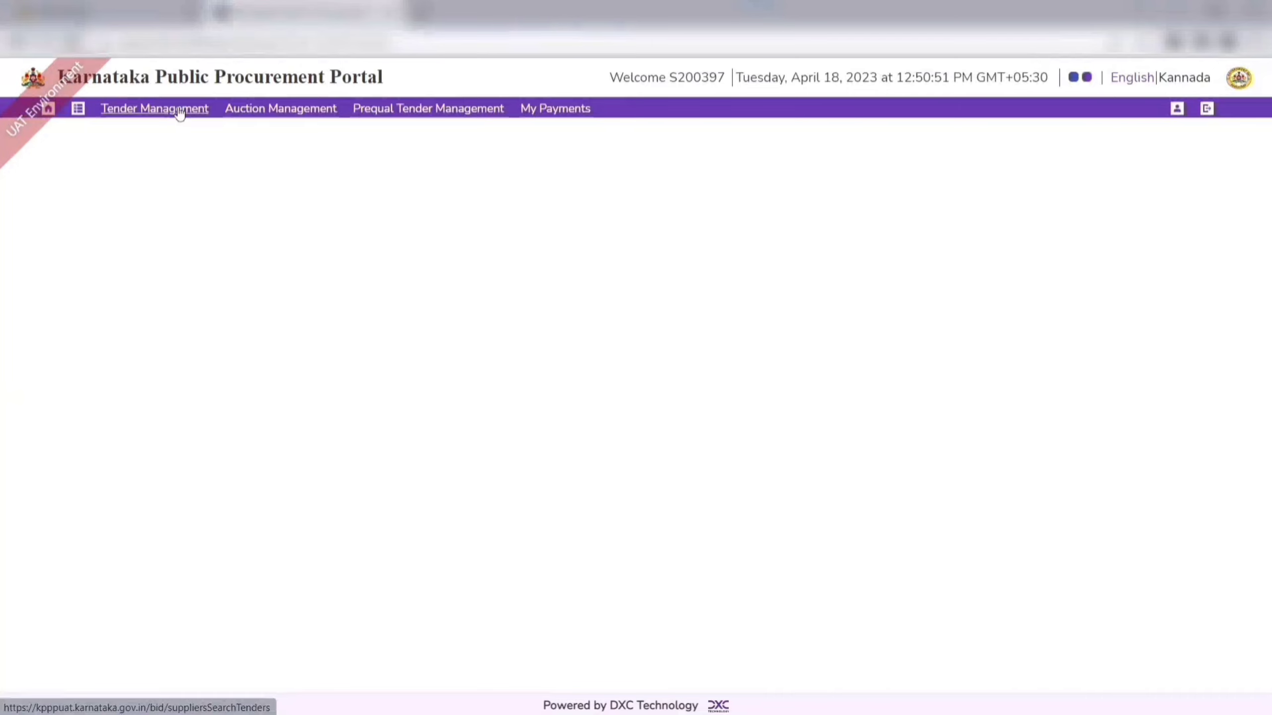
- Open the tender search in Tender Management and set the procuring entity to KPPT - Karnataka Public Procurement Training
click(180, 114)
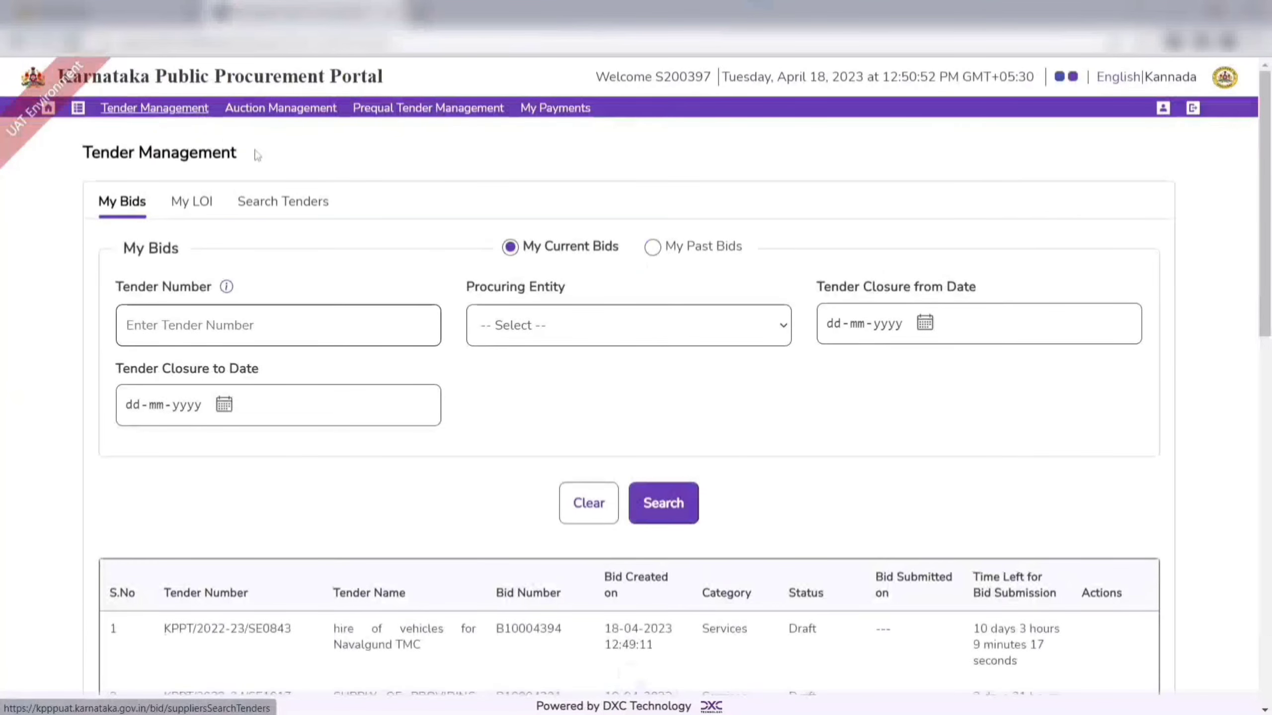
click(307, 210)
click(352, 415)
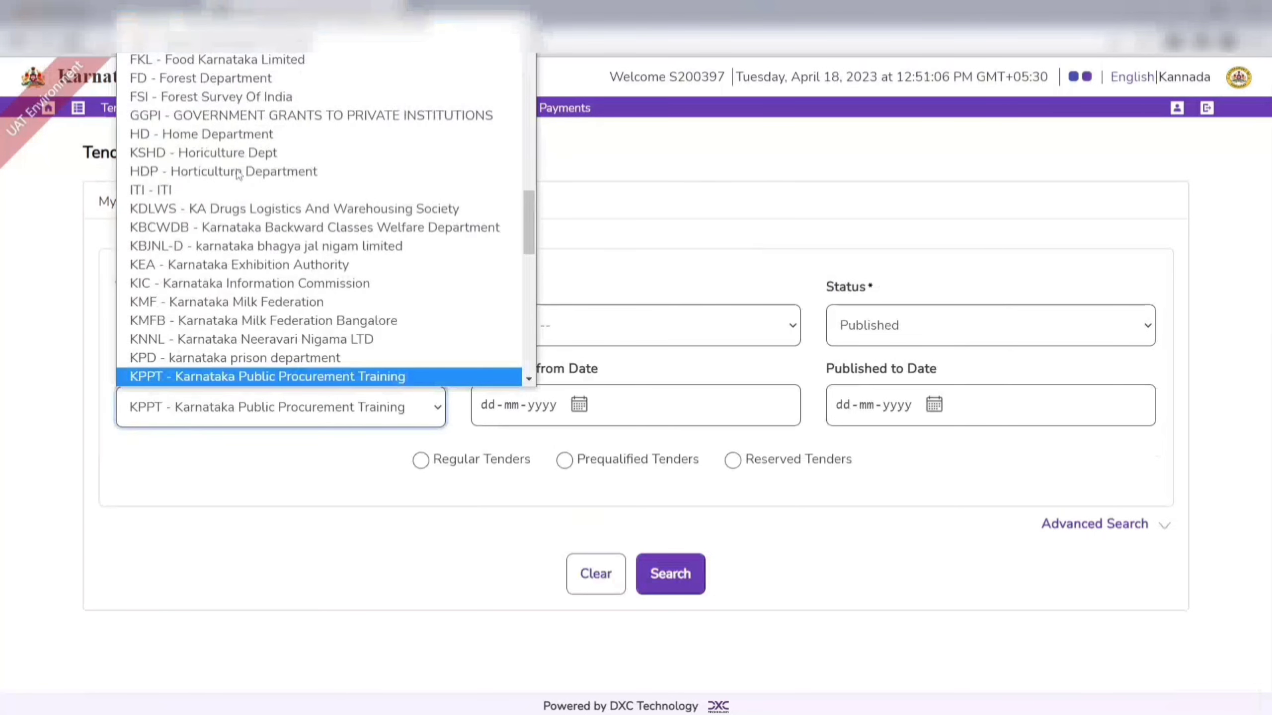
key(Return)
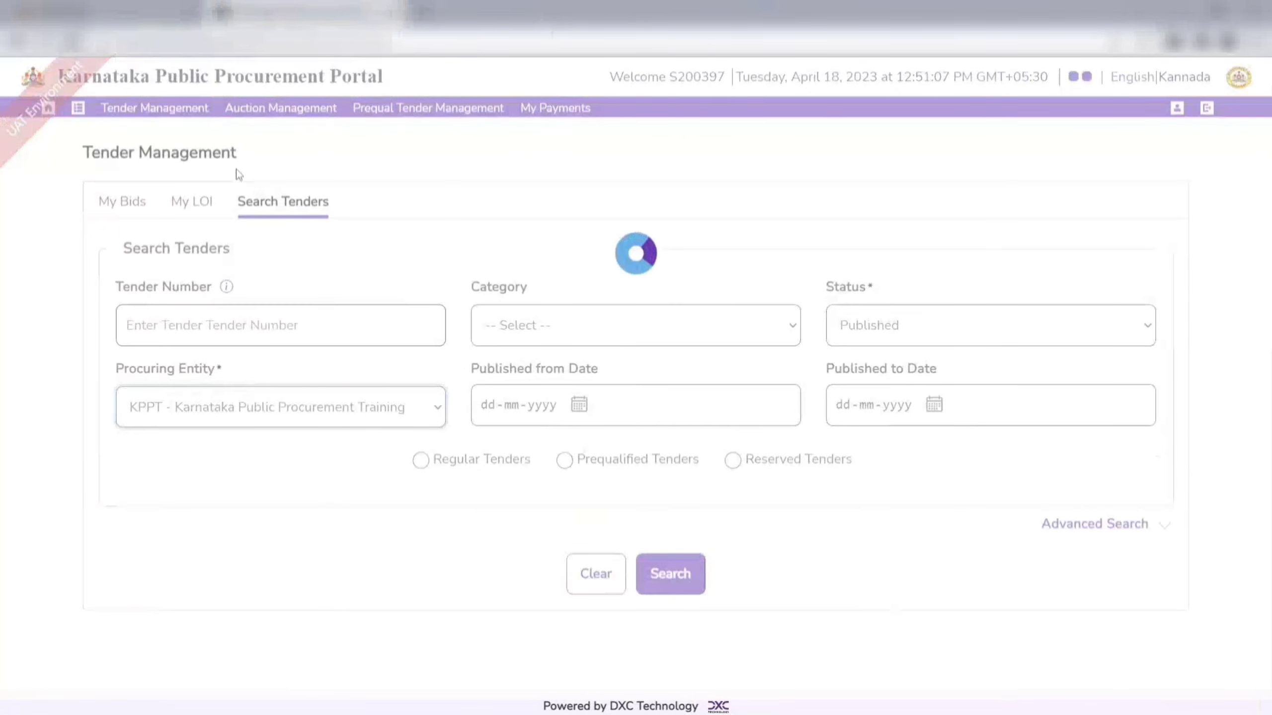
- Search for regular tenders in the Goods category with tender number KPPT/2023-24/IND1024
click(549, 326)
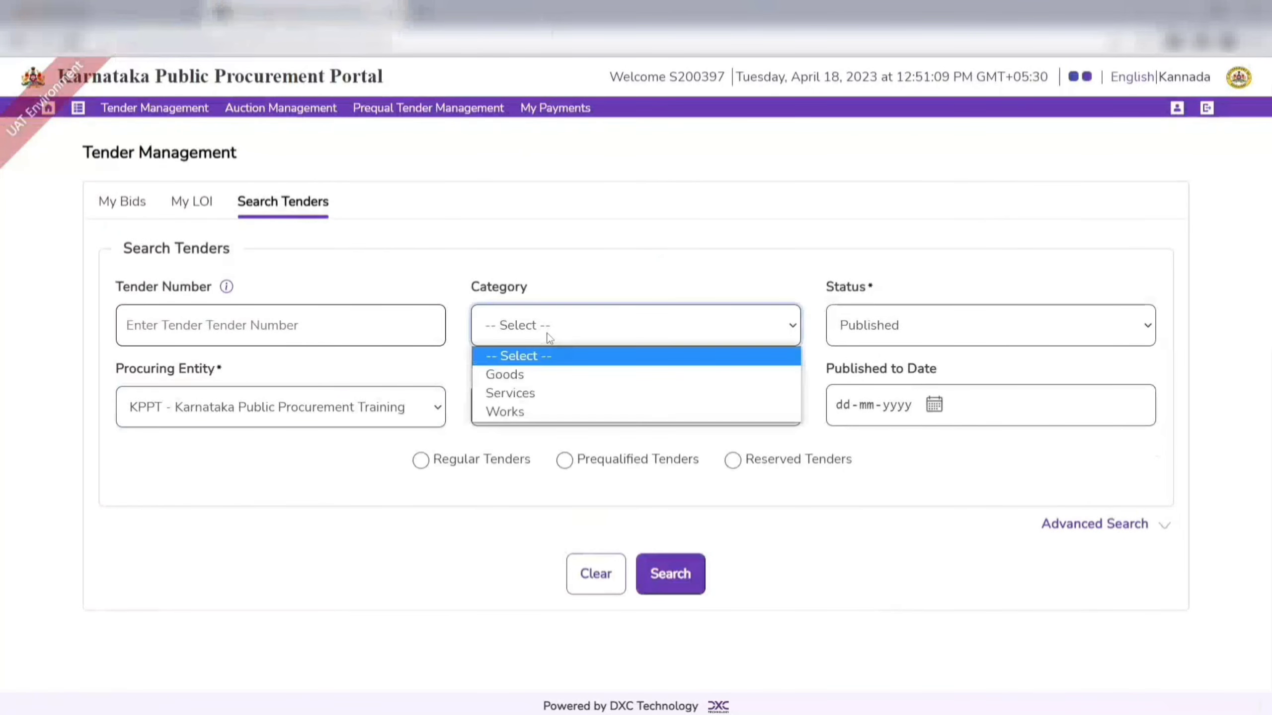
click(555, 382)
click(322, 333)
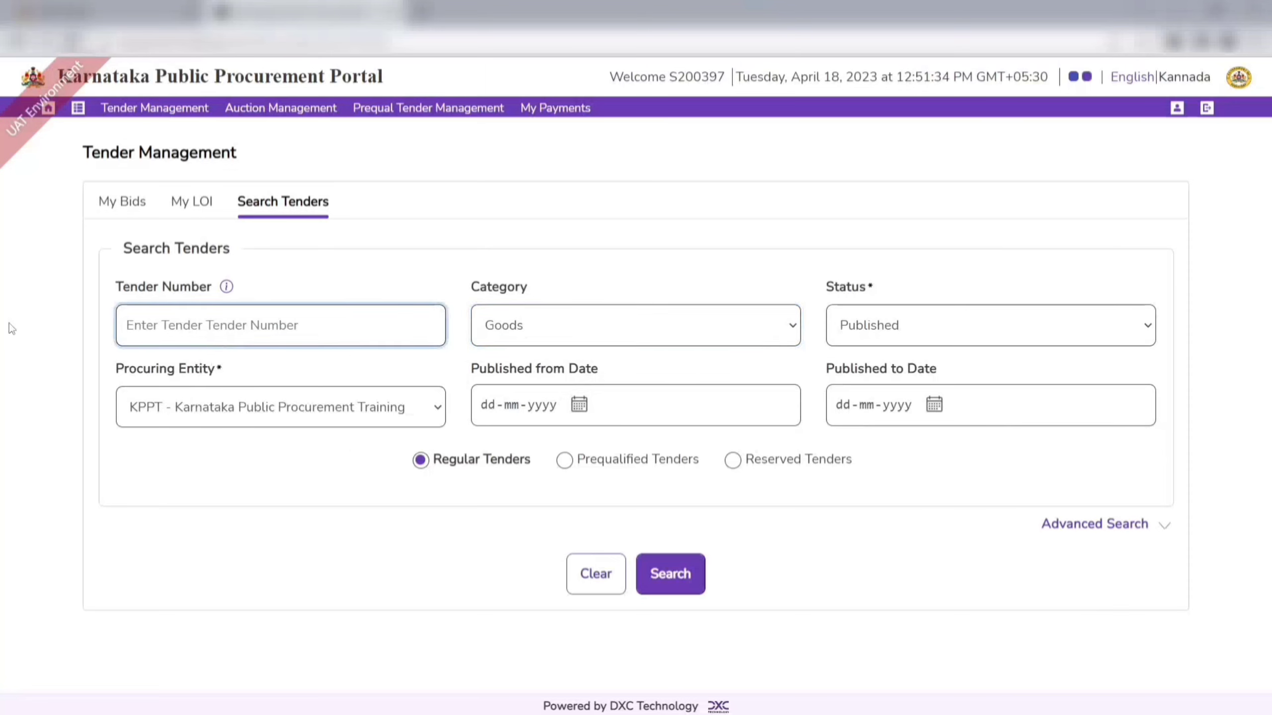
text(KPPT/2023-24/IND1024)
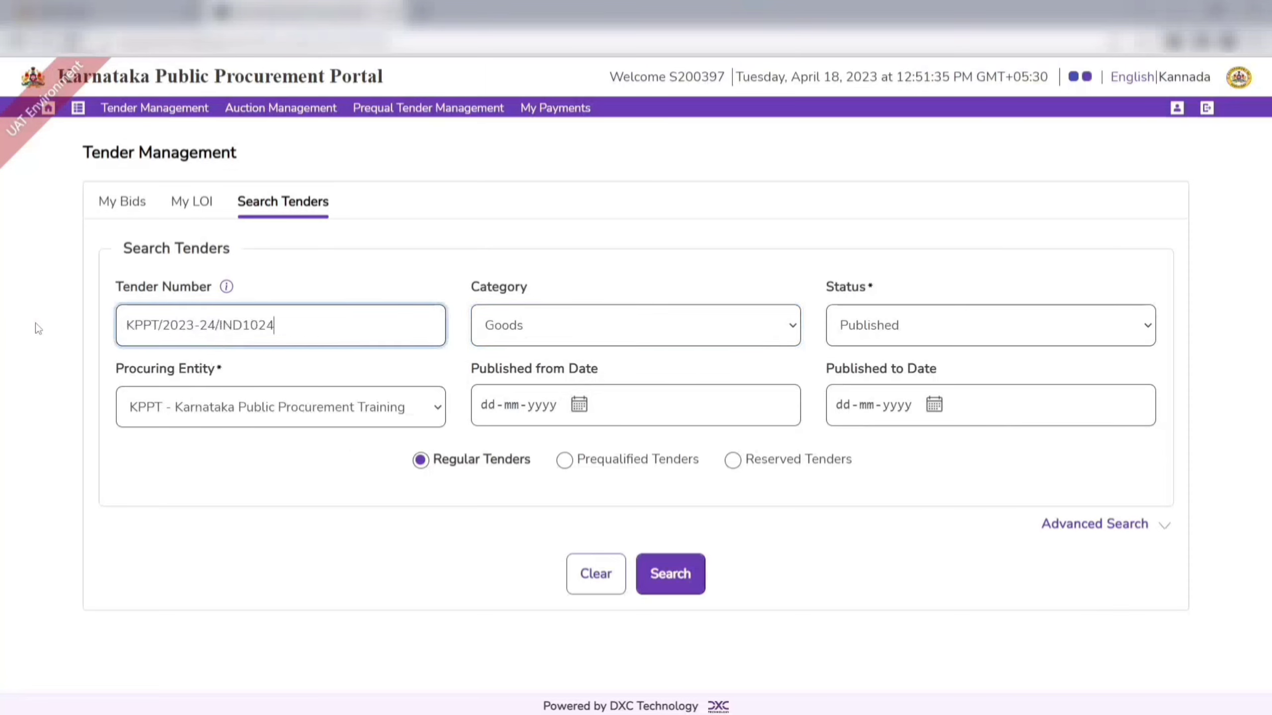
click(687, 575)
scroll(791, 570, down, 2)
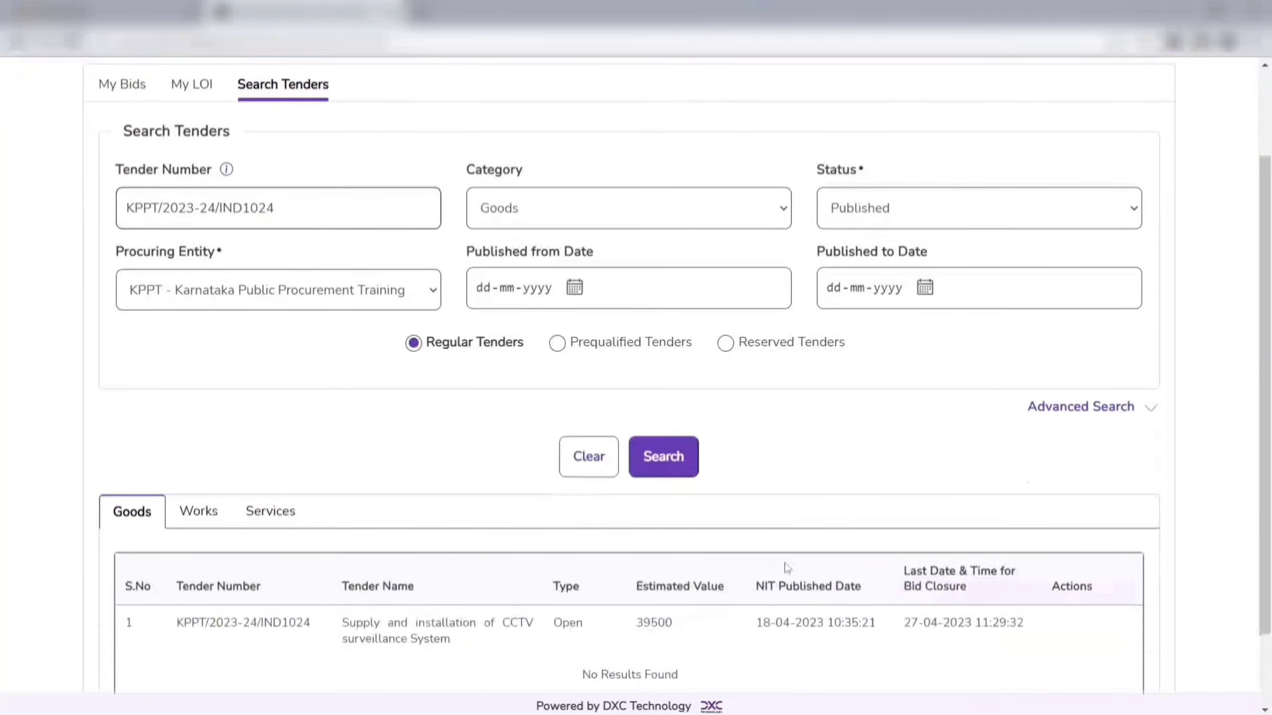
drag(172, 626, 1048, 634)
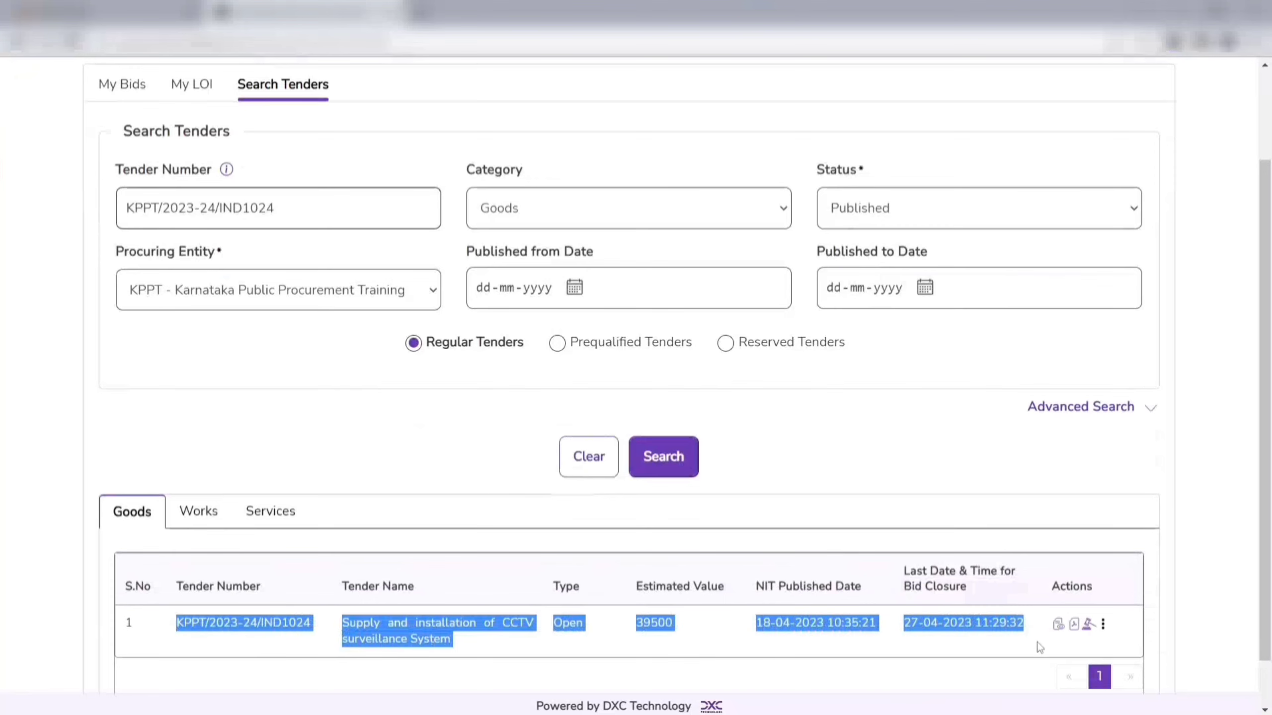
click(1040, 649)
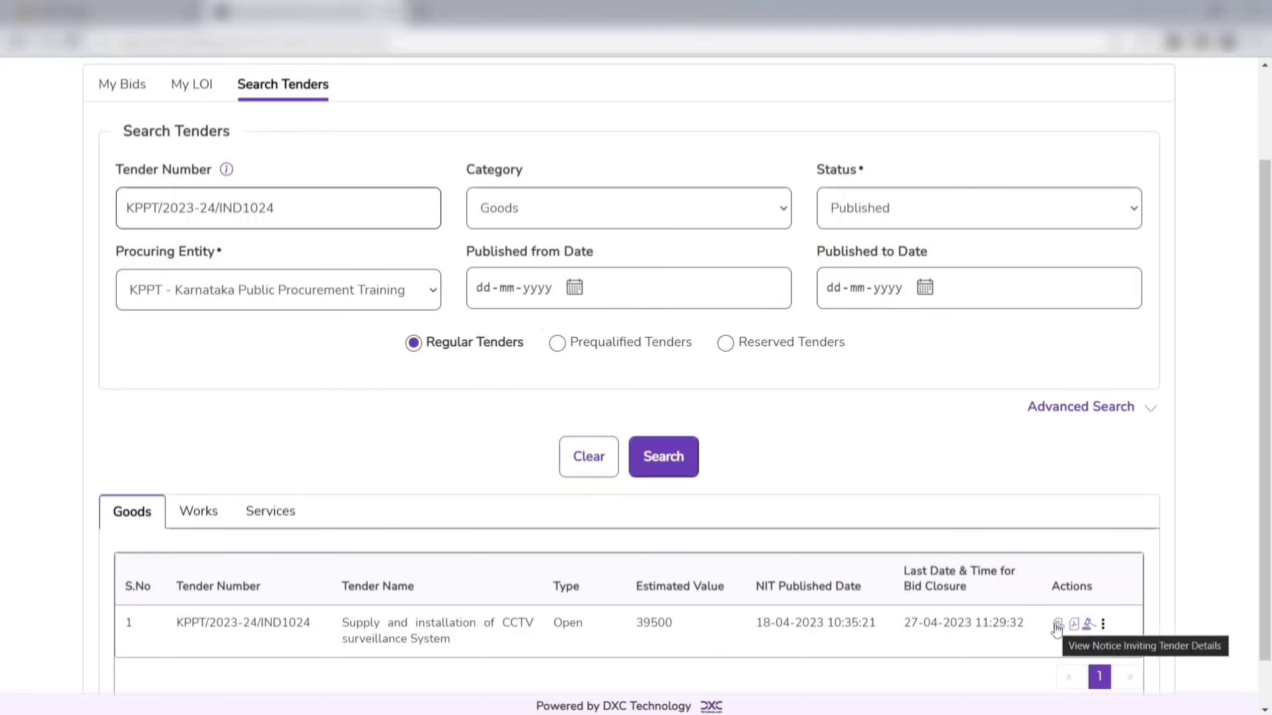
- Open the Notice Inviting Tender details of the CCTV surveillance tender and review them through to the uploaded documents
click(1058, 625)
scroll(1020, 420, down, 10)
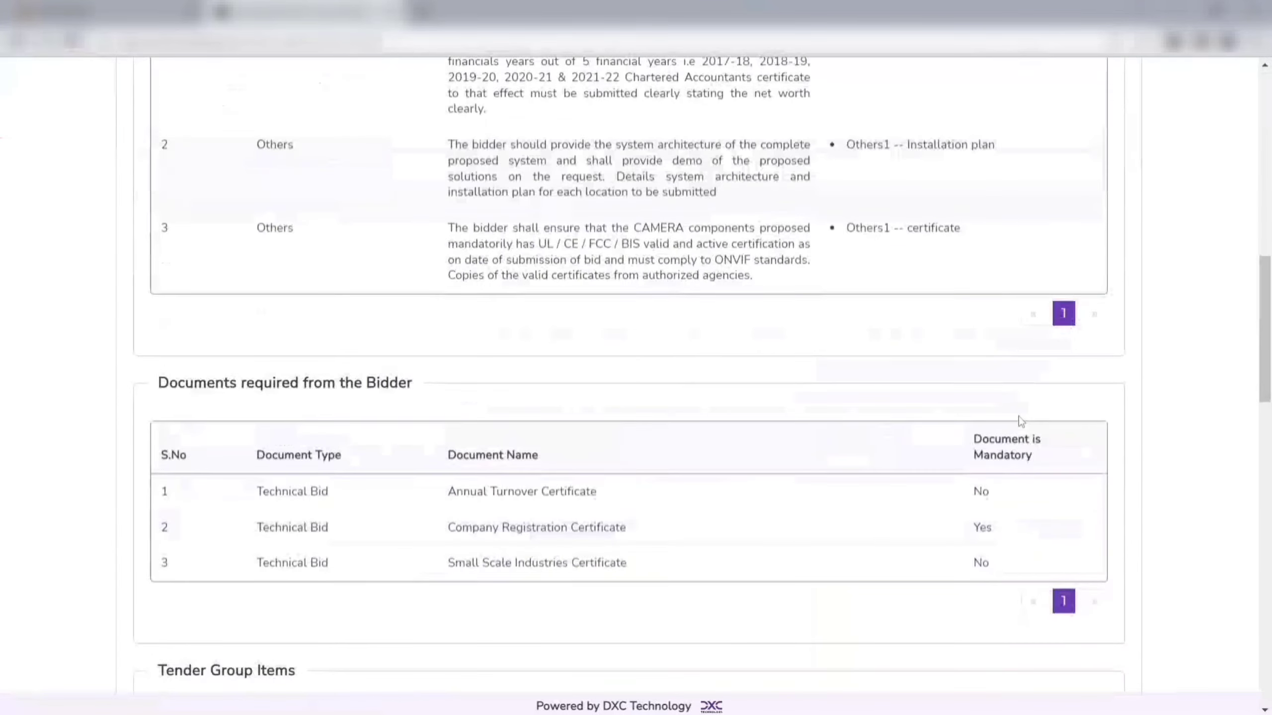
scroll(1019, 420, down, 20)
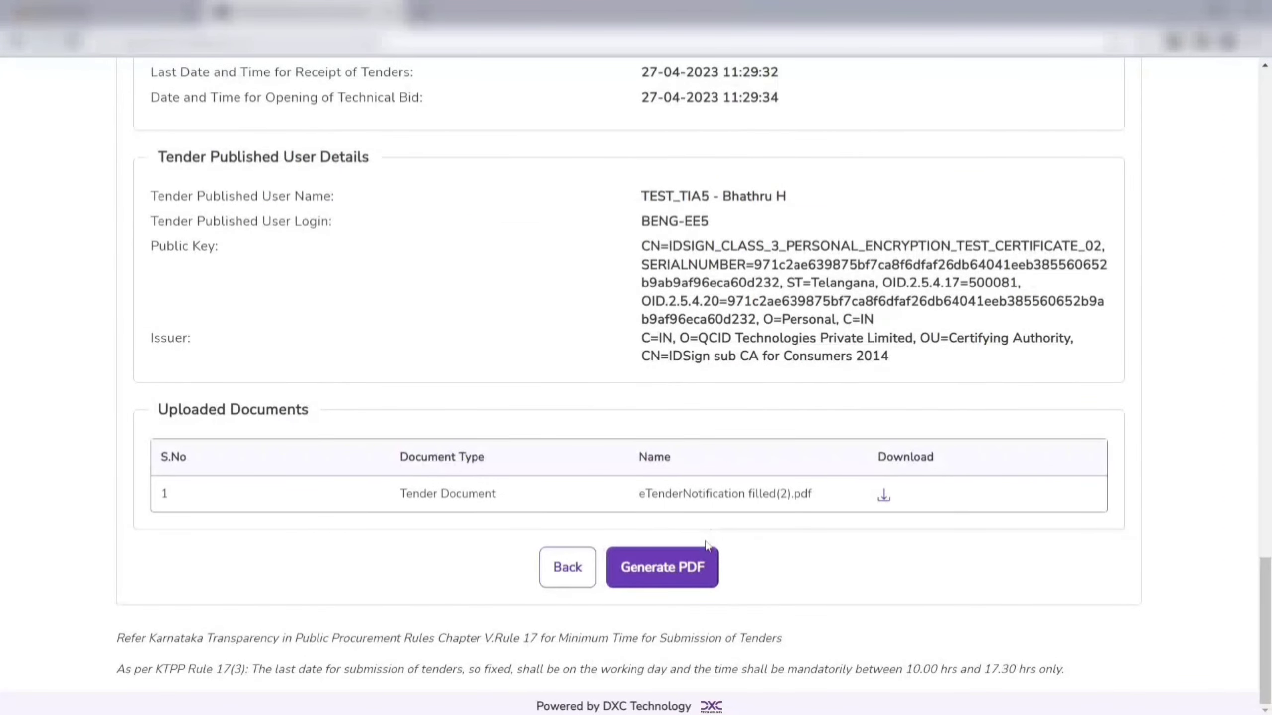
- Generate the PDF of the Notice Inviting Tender details, read through it, close it and return to the search results
click(690, 576)
scroll(1127, 431, down, 1)
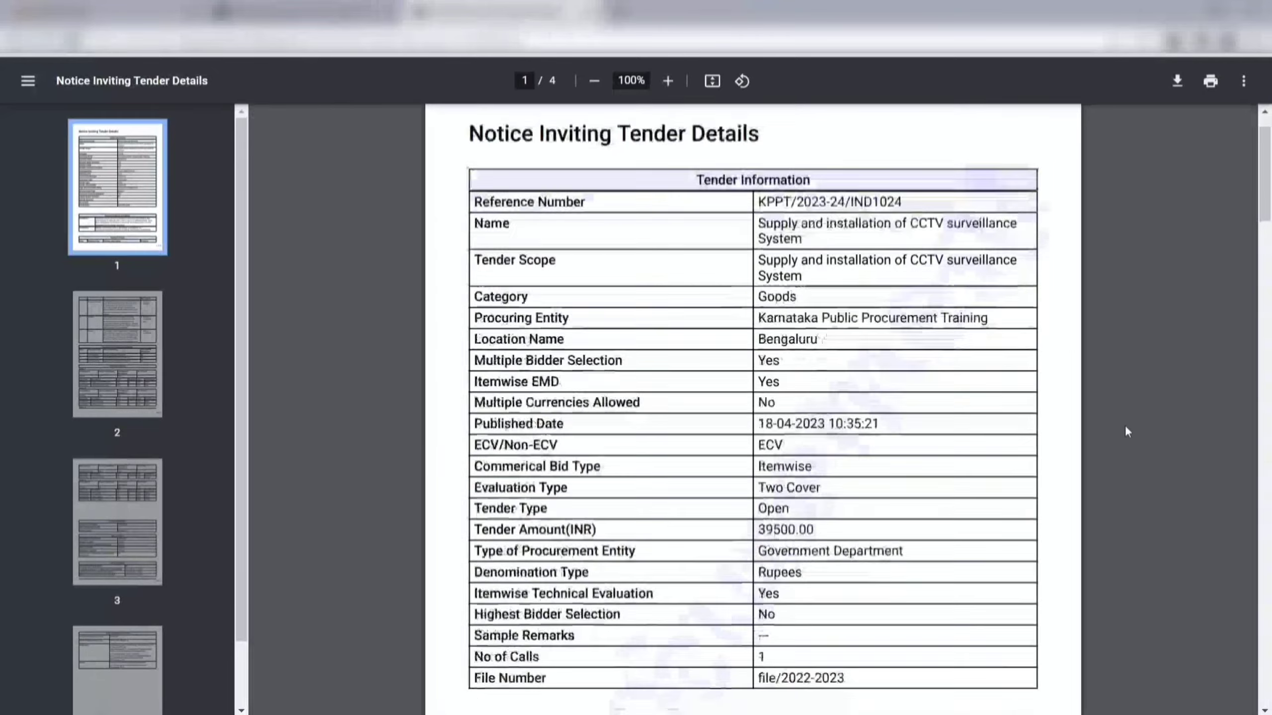
scroll(1127, 432, down, 20)
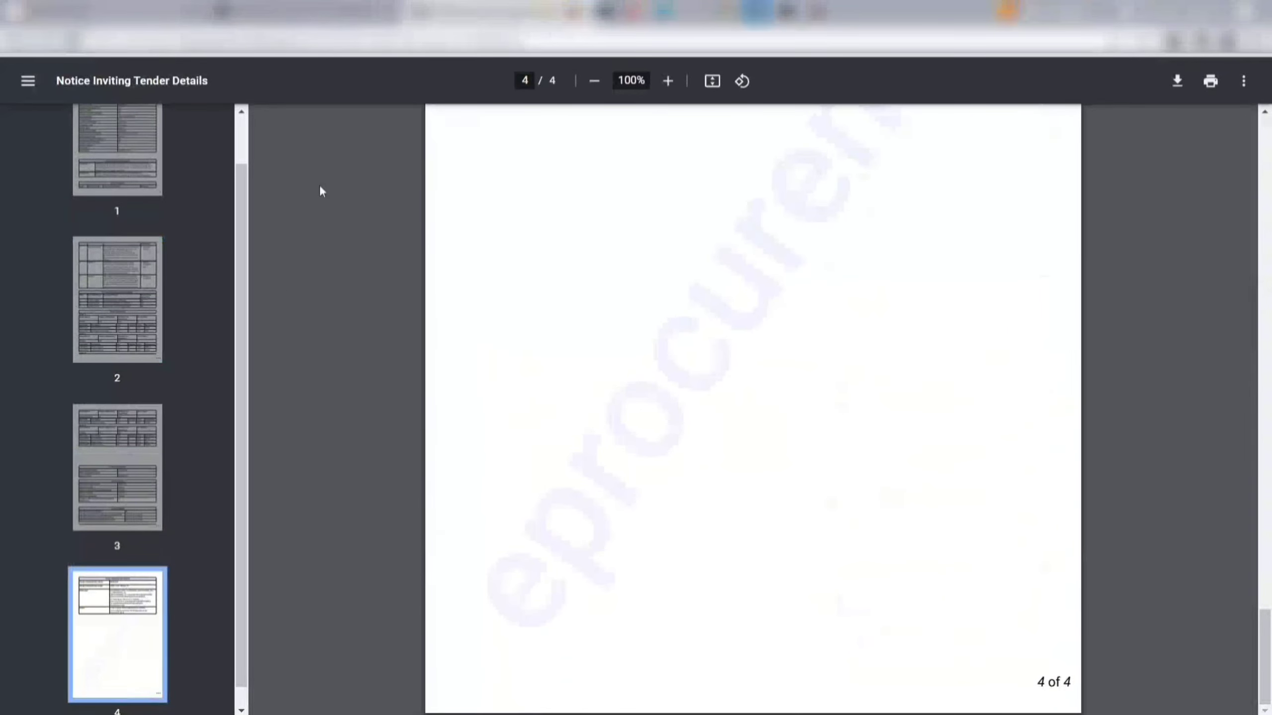
key(ctrl+w)
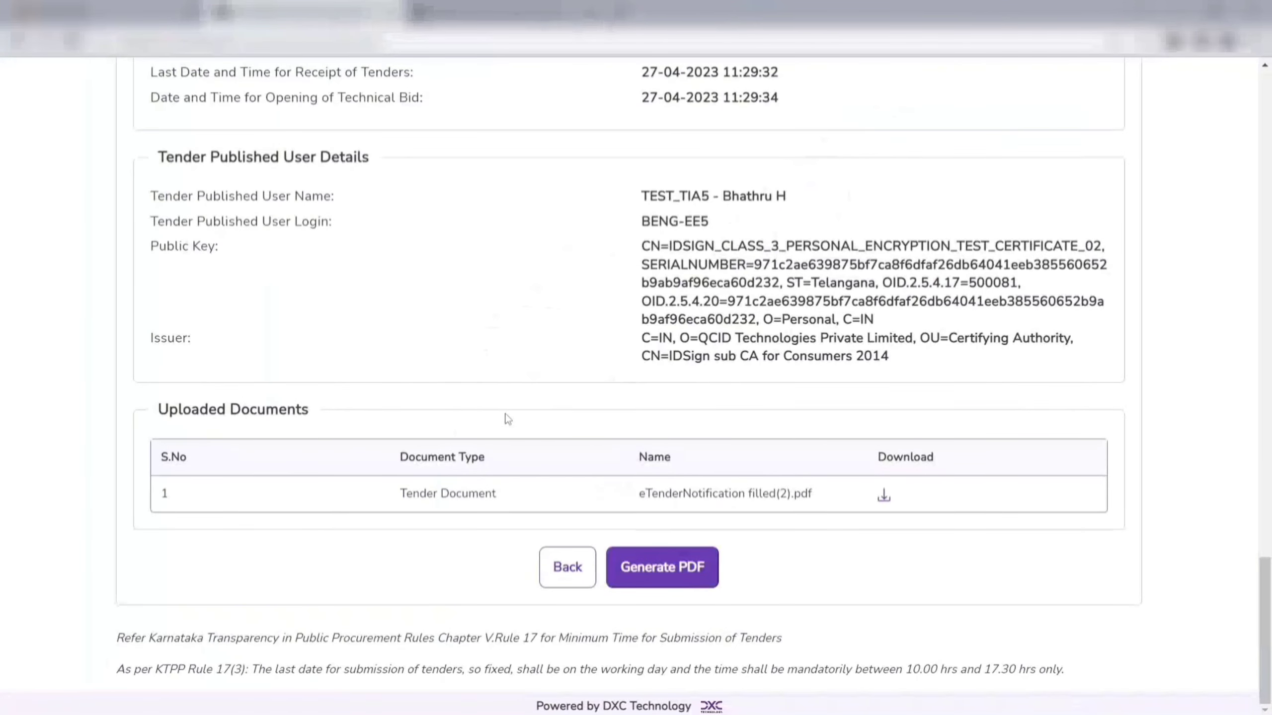
click(563, 571)
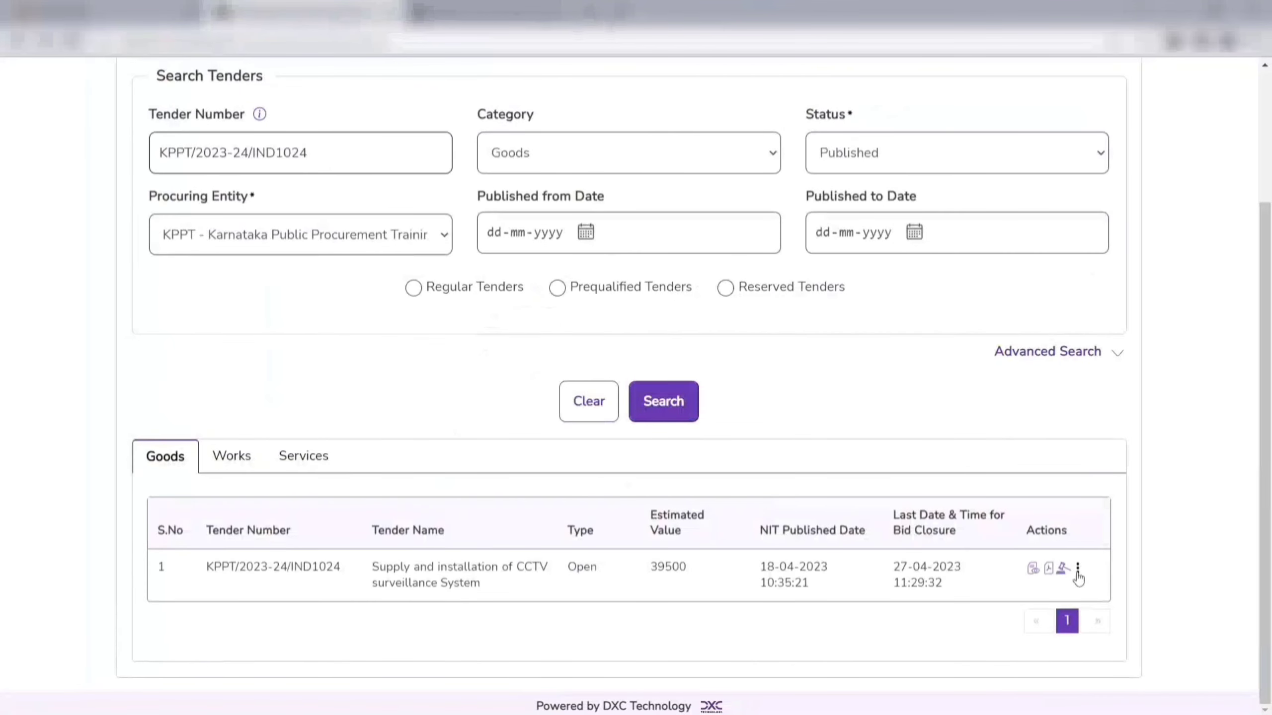
- Download the tender document eTenderNotification filled(2).pdf for the CCTV surveillance tender and close the document list
click(1078, 576)
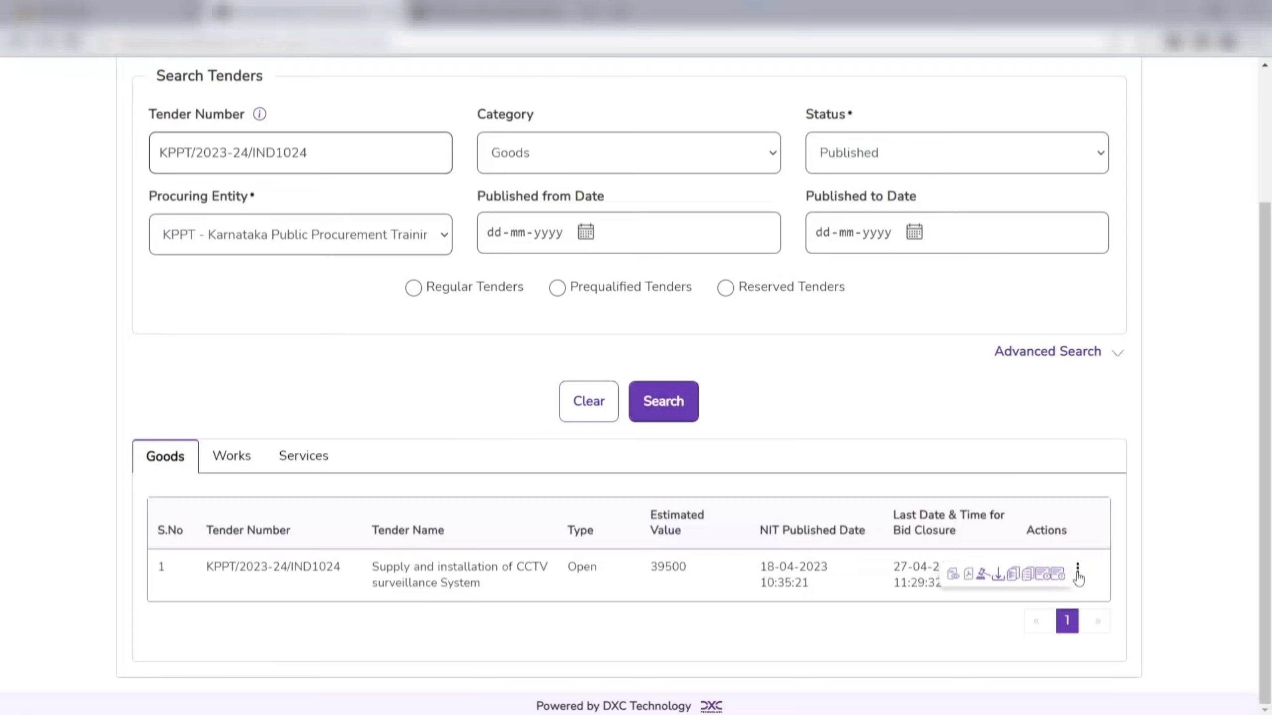
click(997, 577)
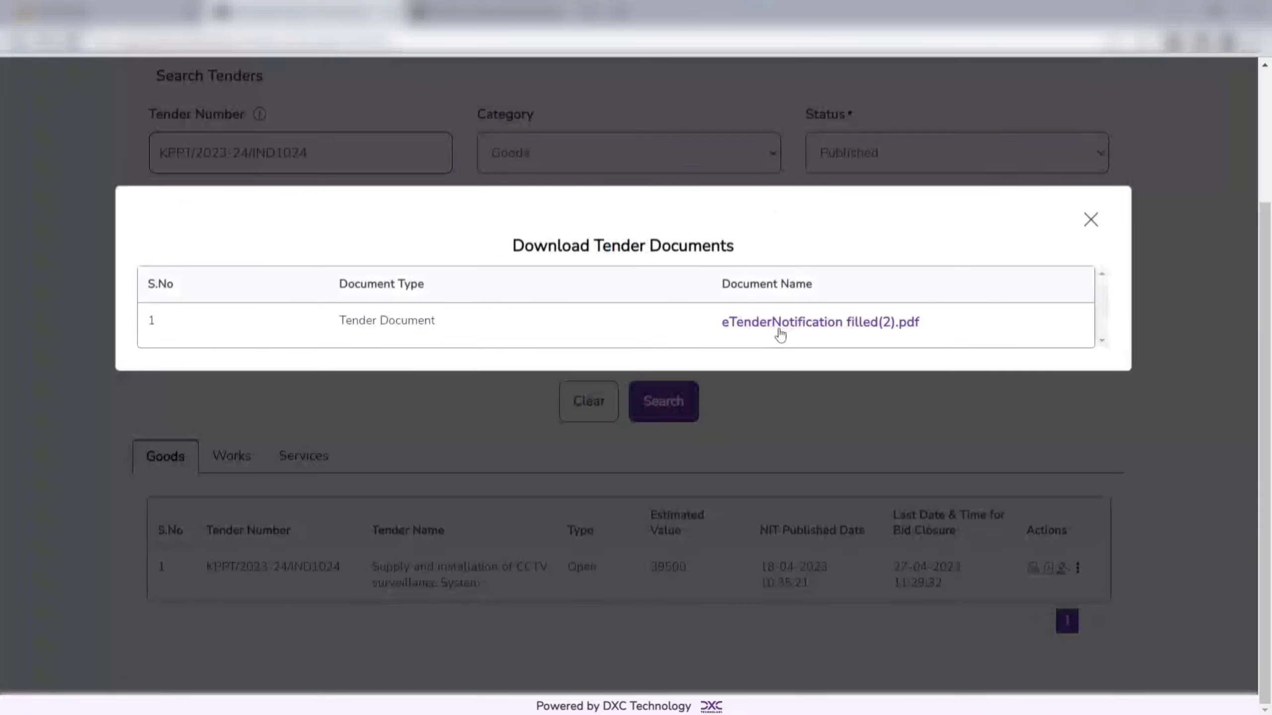
click(789, 325)
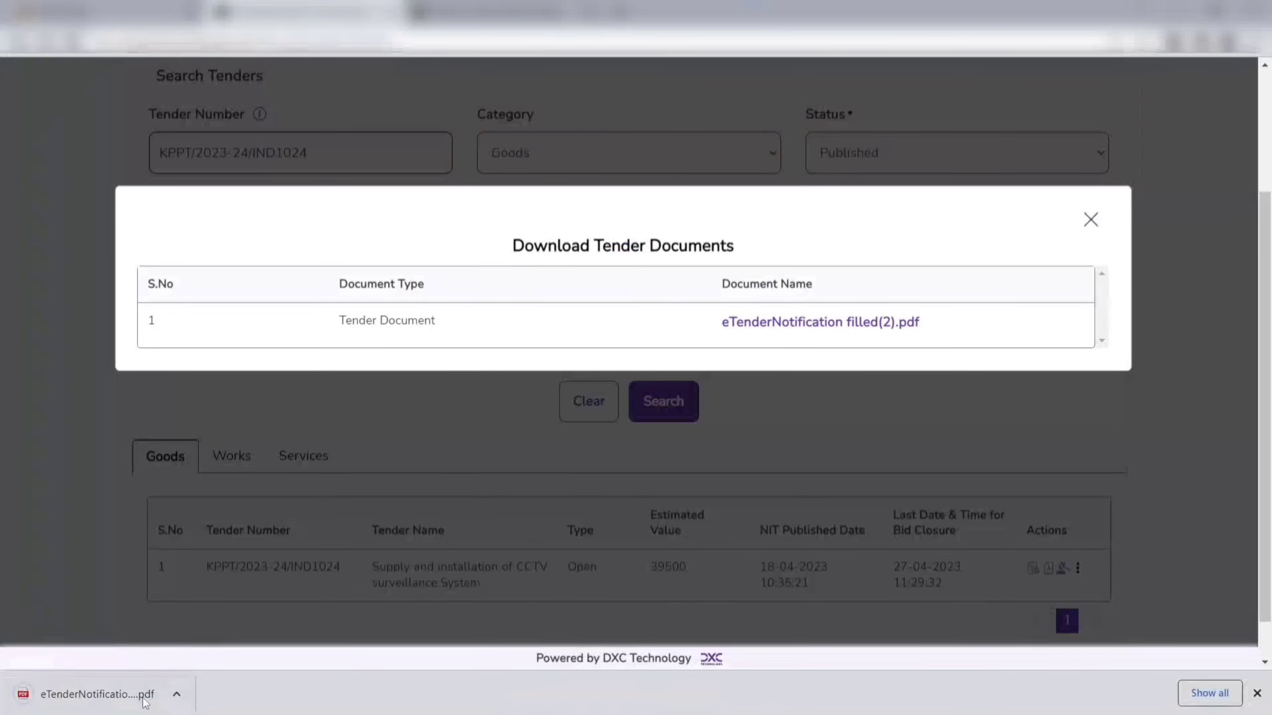
click(1091, 219)
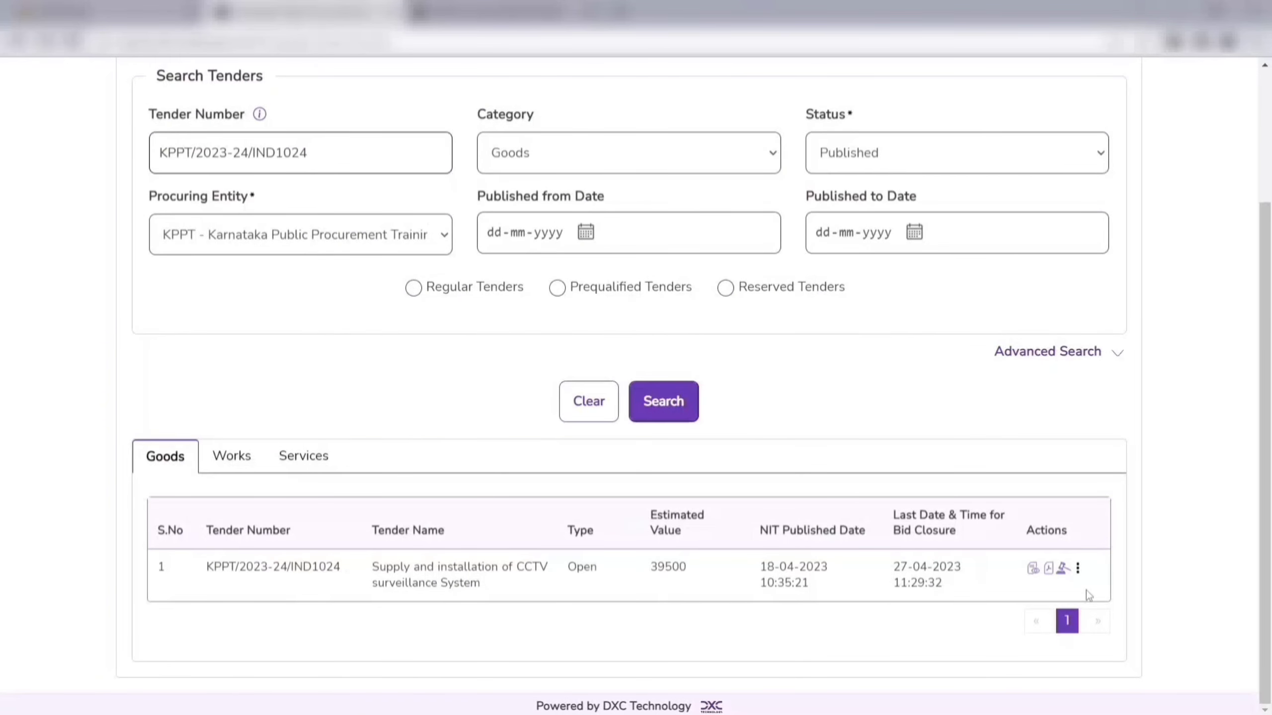
- Start a query for the CCTV tender with document name "tender document" and page number 4
click(1078, 569)
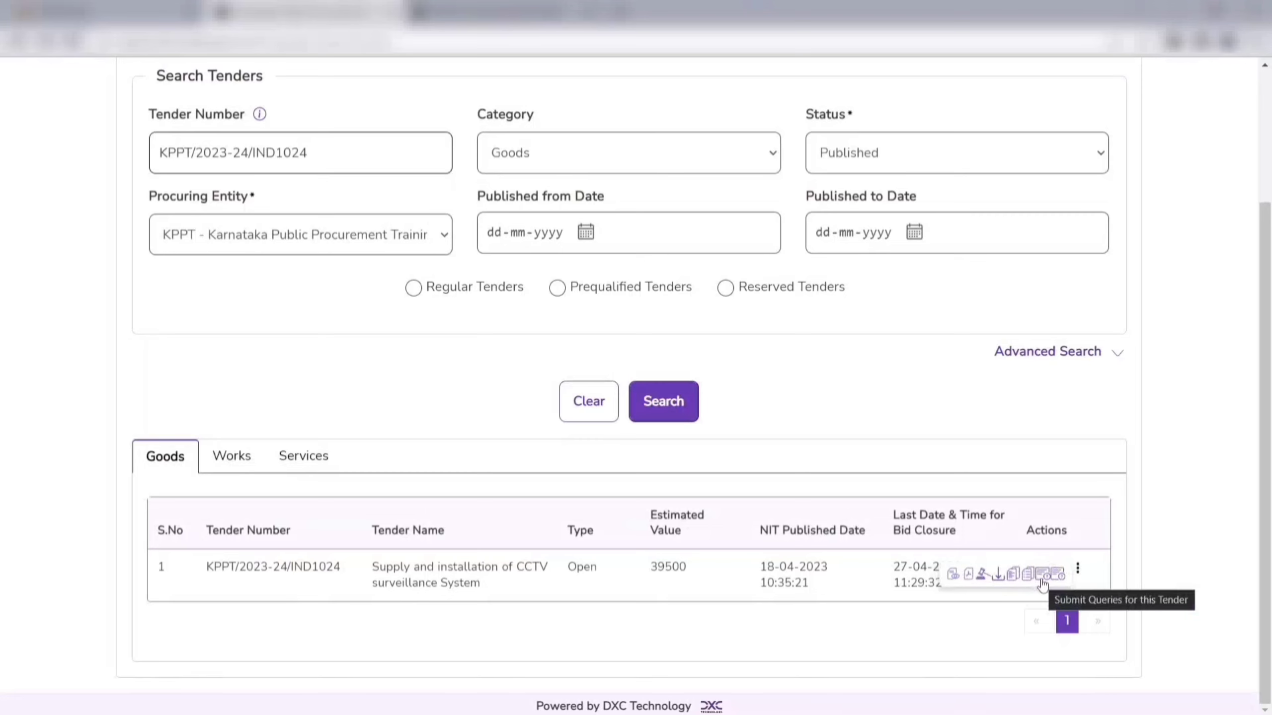
click(1042, 579)
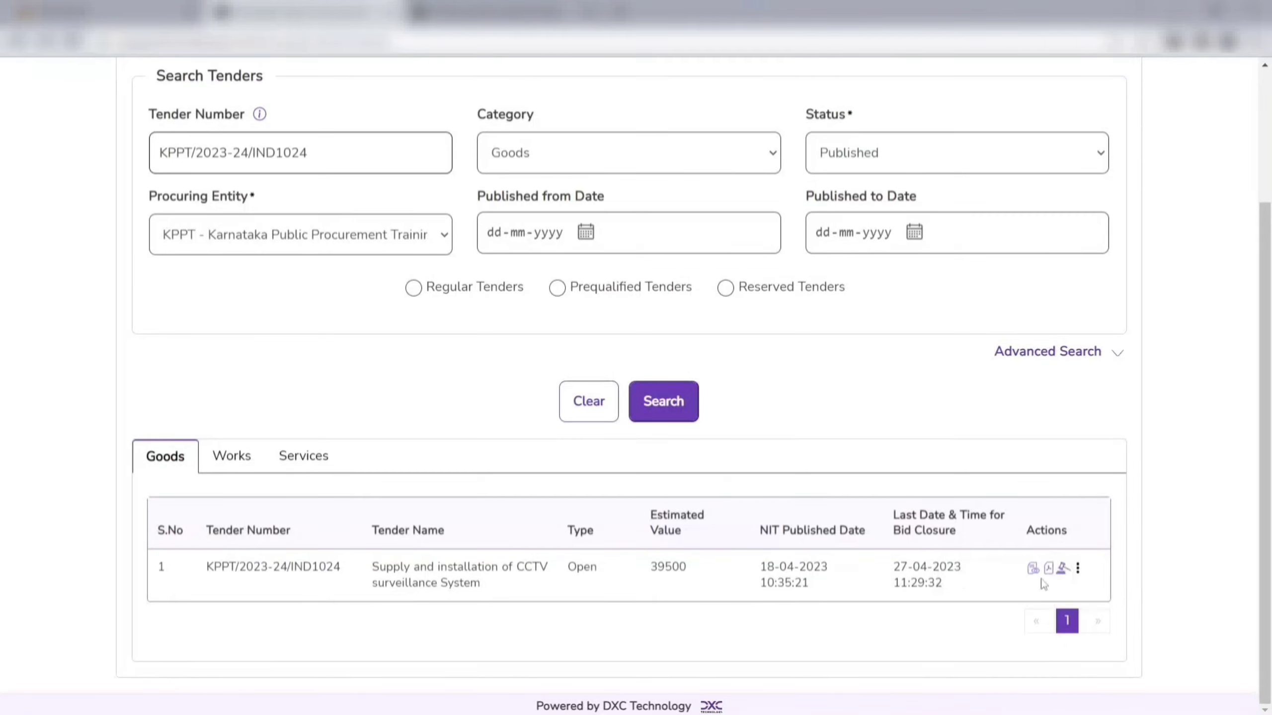
scroll(387, 612, down, 5)
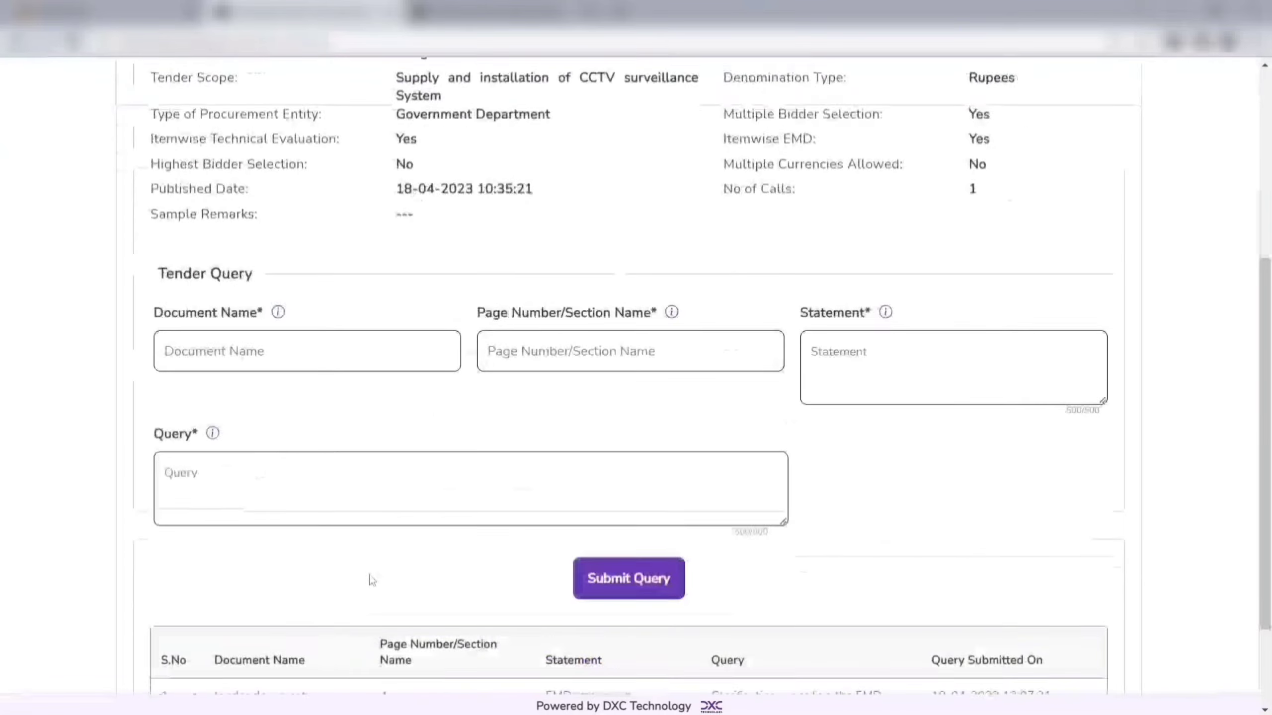
click(280, 356)
click(300, 396)
click(660, 356)
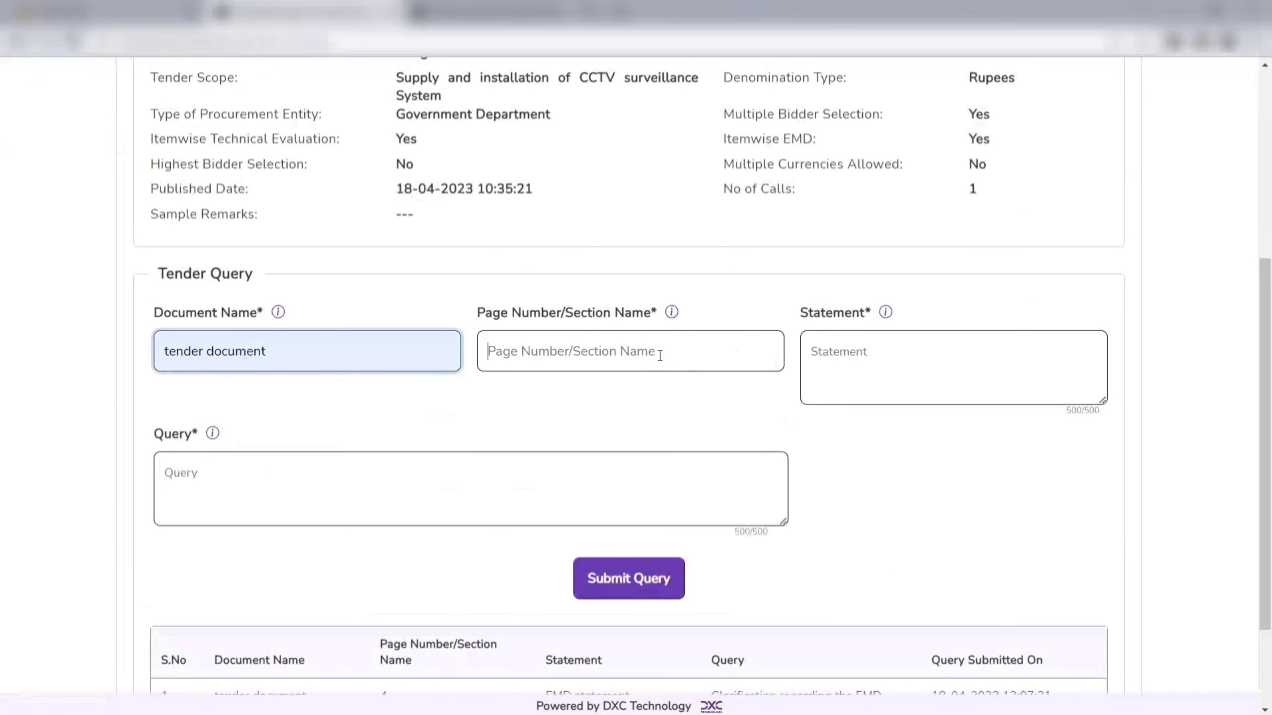
click(581, 402)
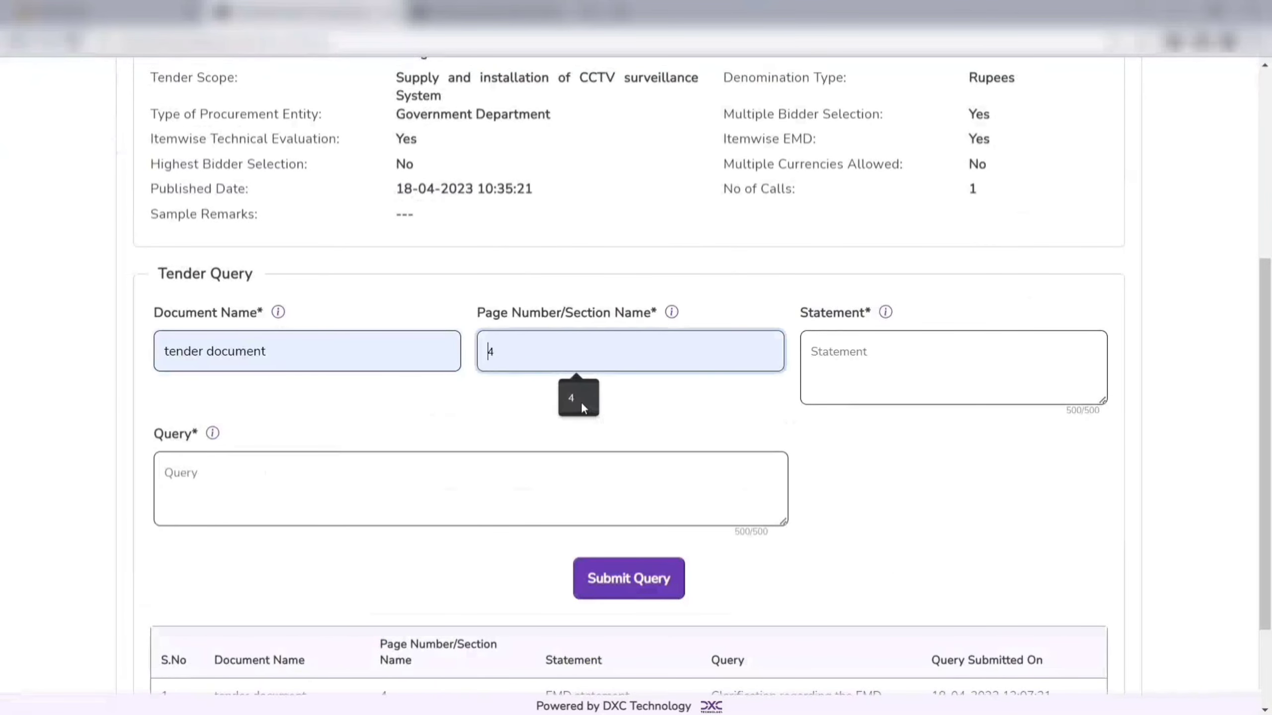
- Enter the statement "EMD related" and the query "clarifcation regarding the EMD", submit the query and return to the tender search
click(877, 385)
text(EMD related)
click(392, 497)
text(cla)
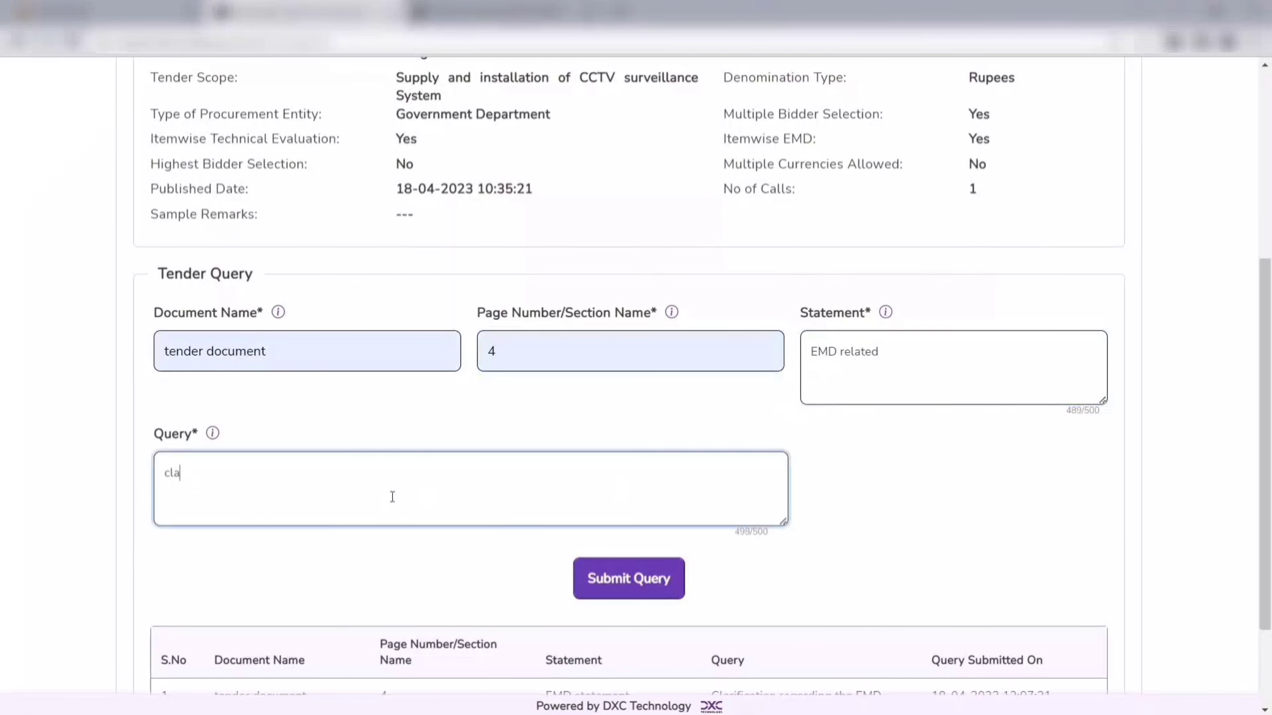
text(rifcation regarding the EMD)
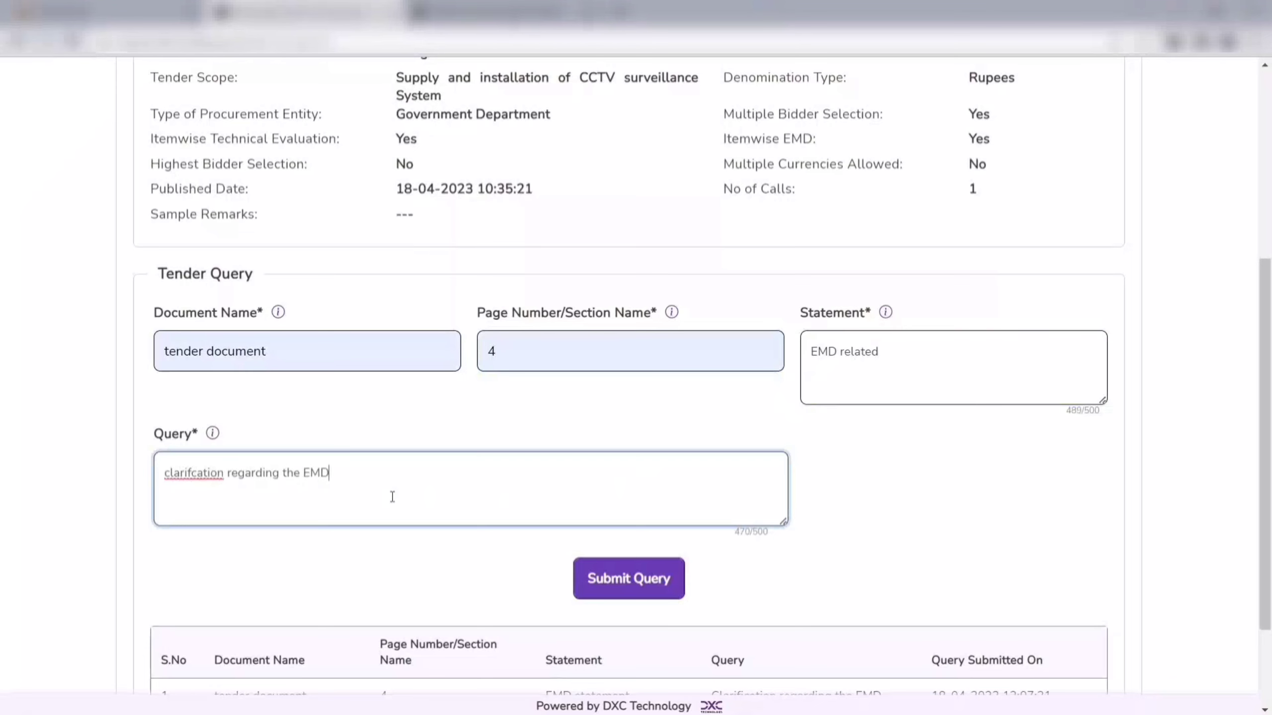
click(620, 581)
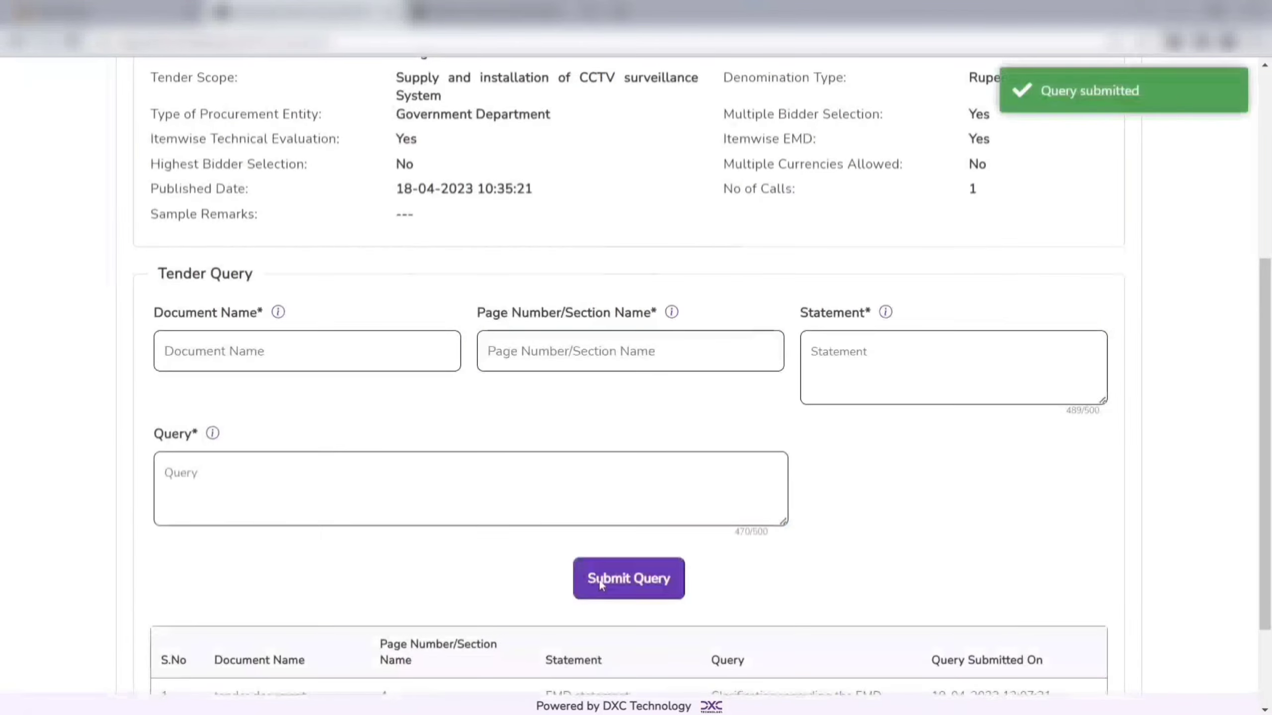
scroll(576, 582, down, 3)
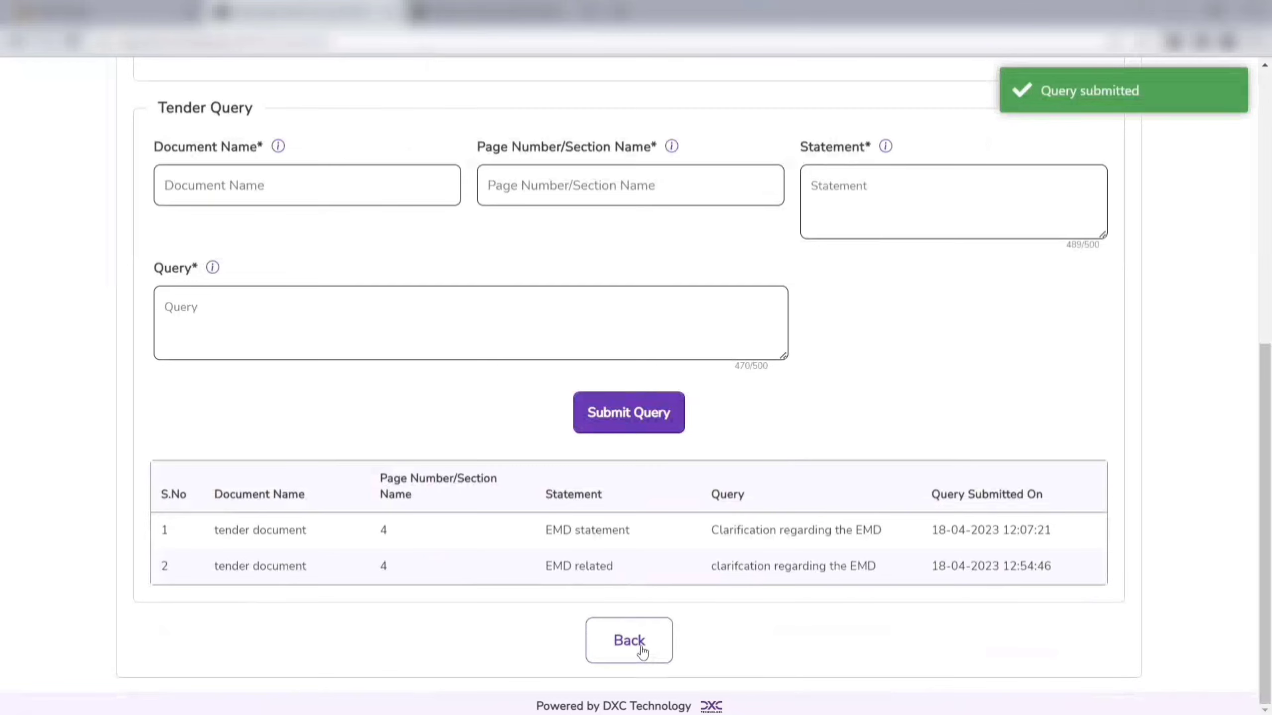
click(629, 641)
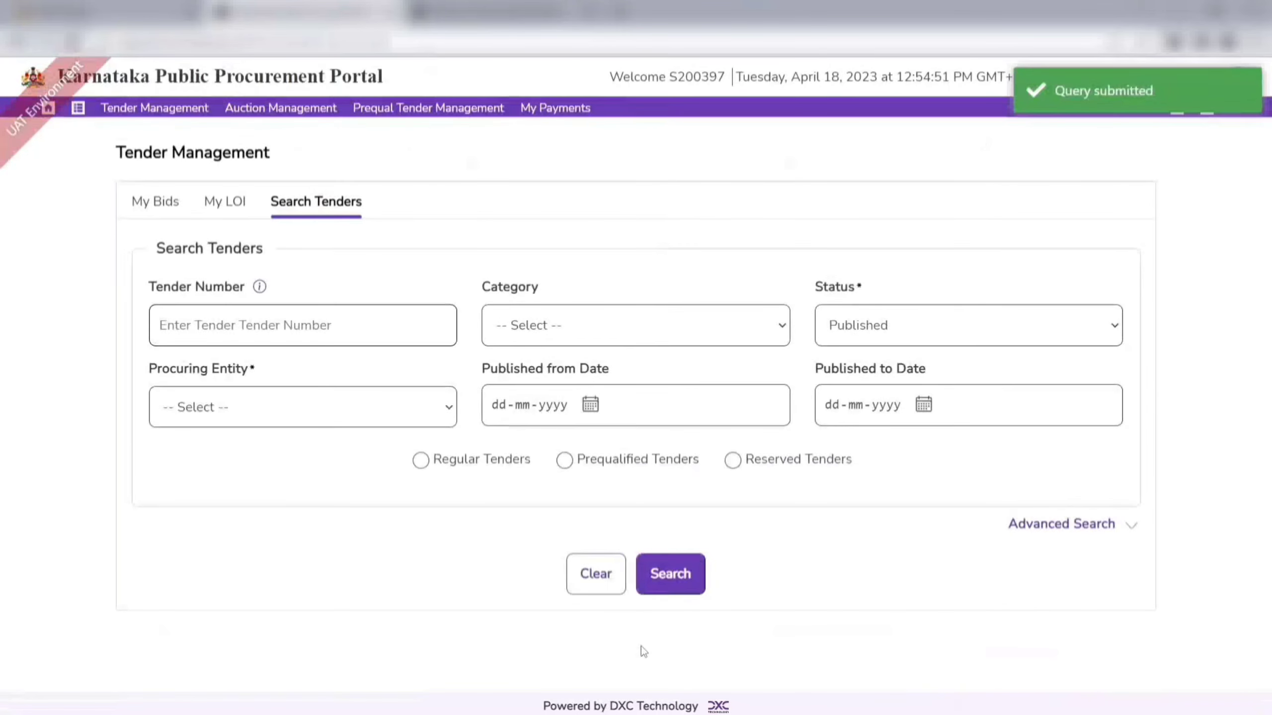
- Open the query responses of the CCTV surveillance tender and examine the Tender Query Responses section
scroll(642, 647, down, 3)
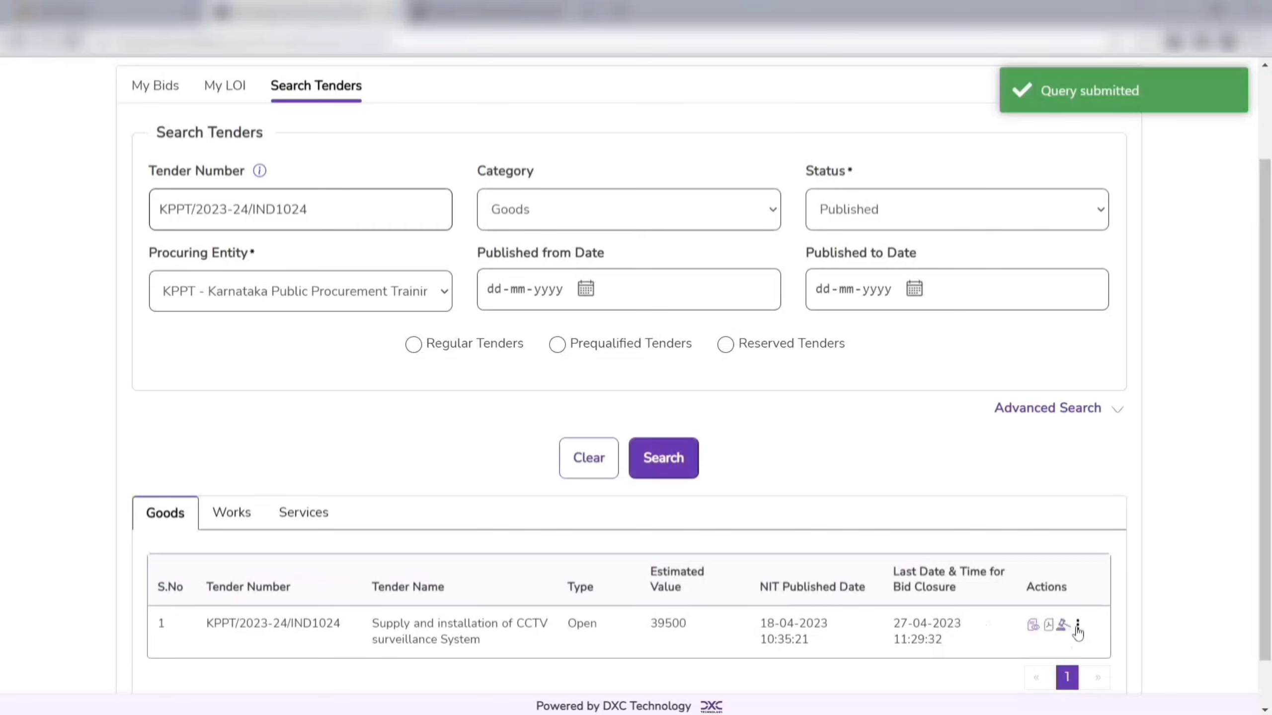
click(1078, 631)
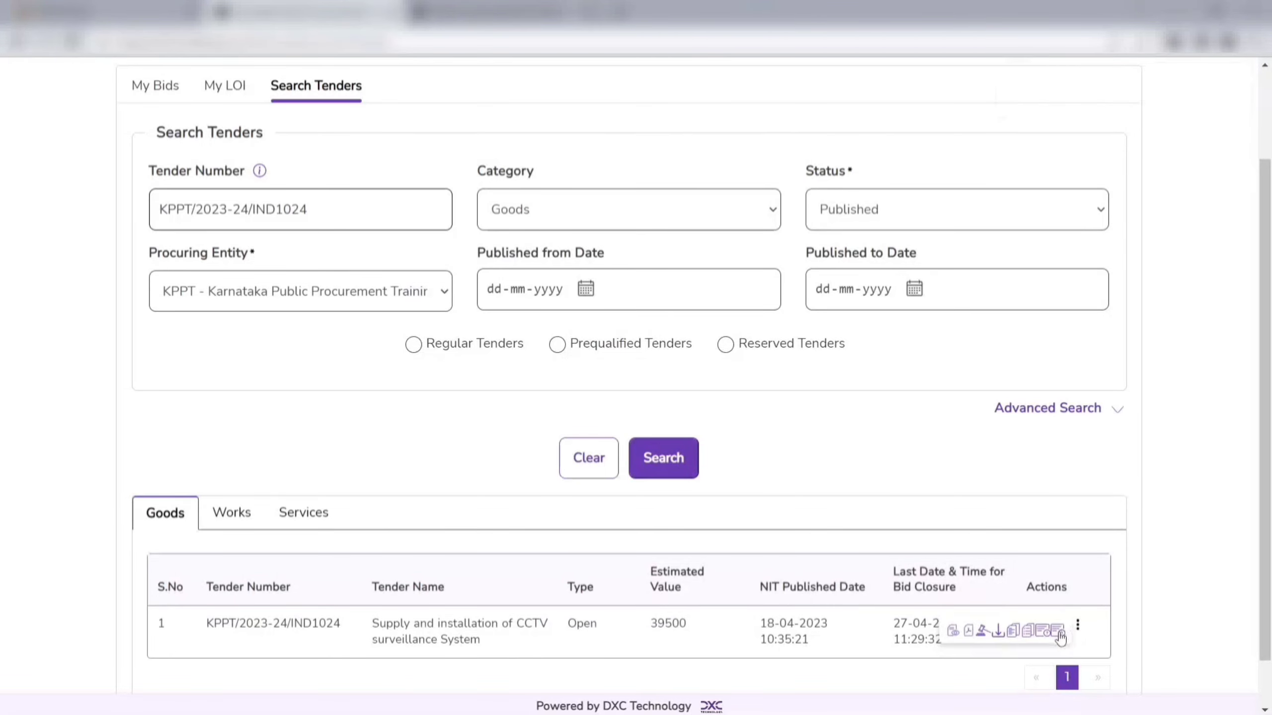
click(1059, 633)
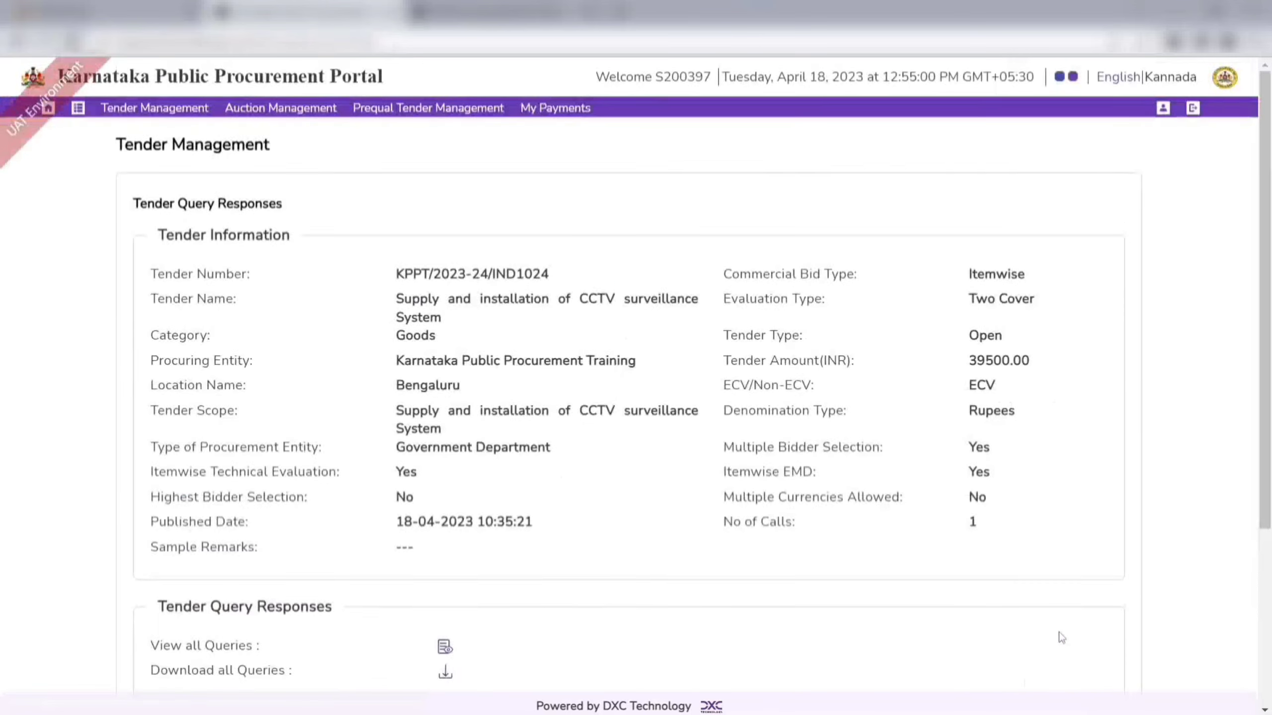
scroll(1062, 638, down, 5)
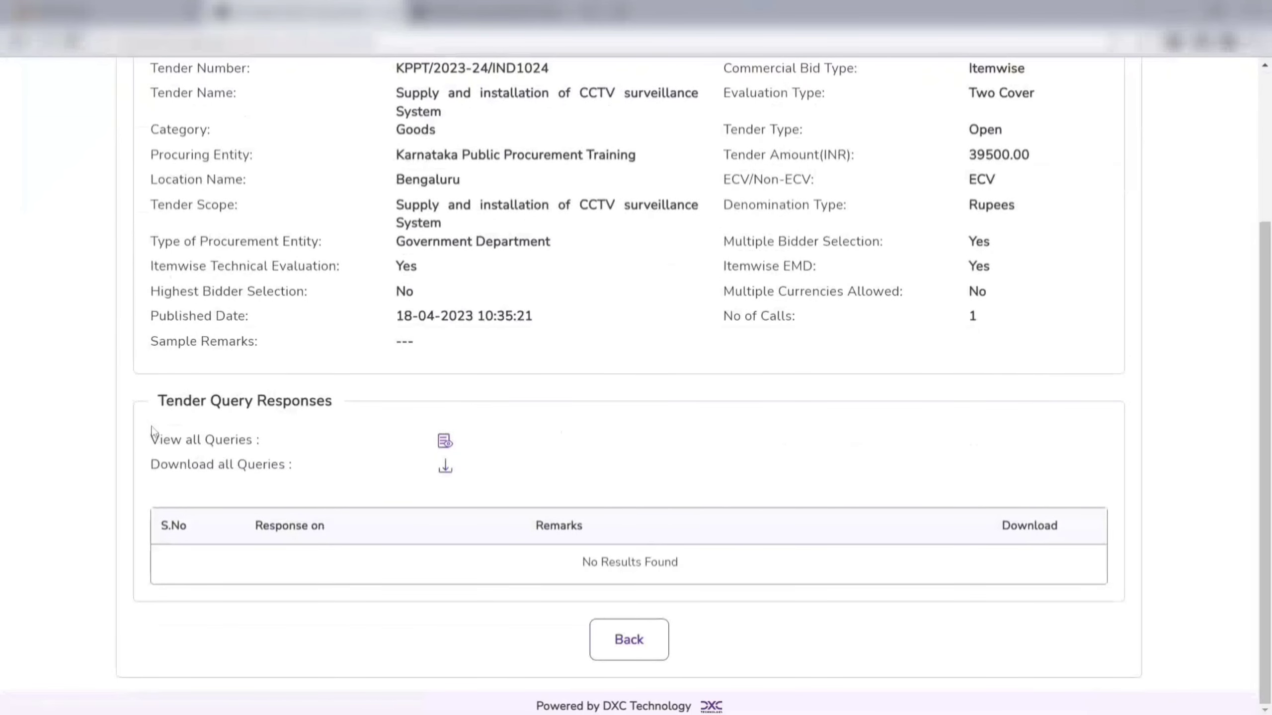
- Examine the options for viewing and downloading all tender queries, and return to the tender search
drag(160, 442, 284, 449)
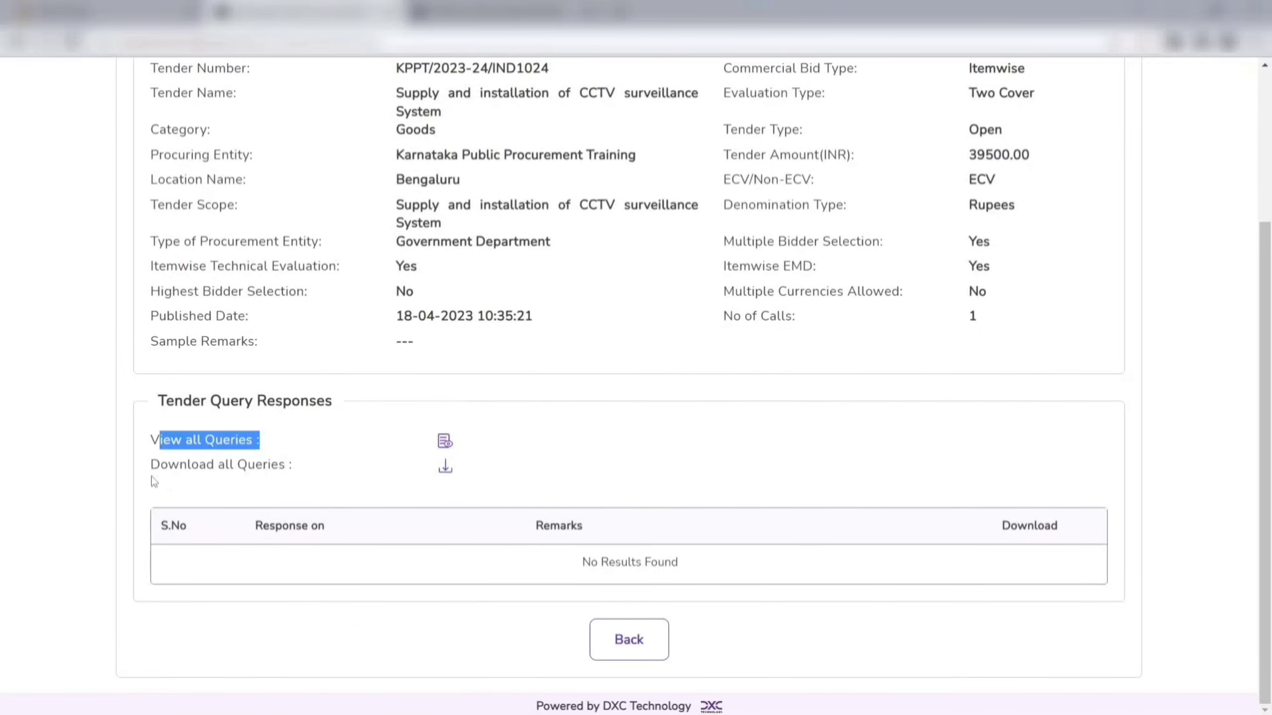
drag(150, 475, 284, 482)
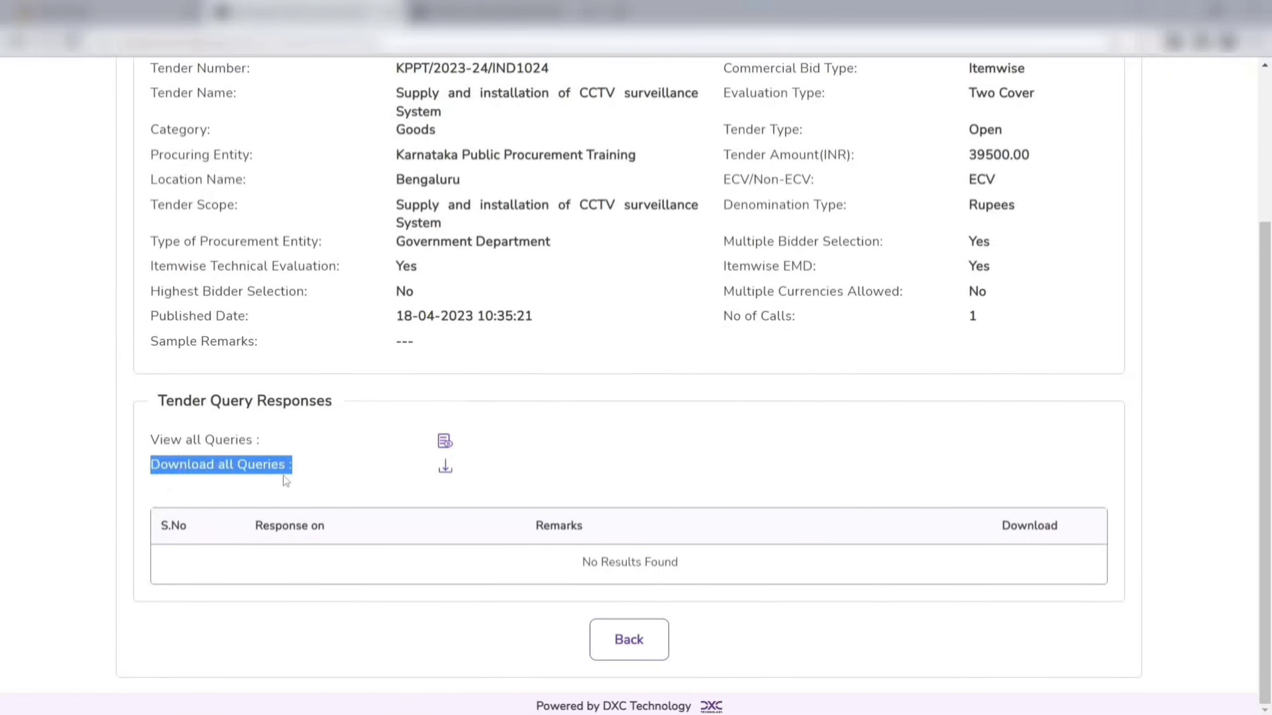
click(318, 481)
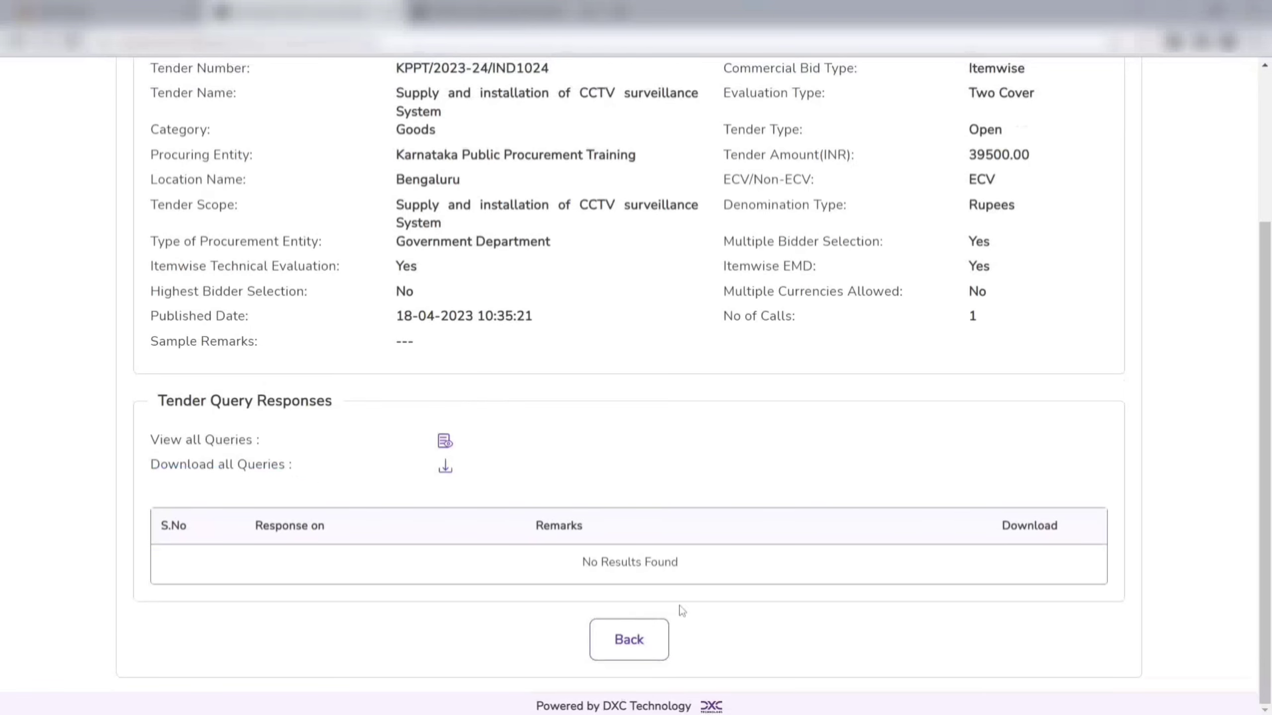
click(659, 633)
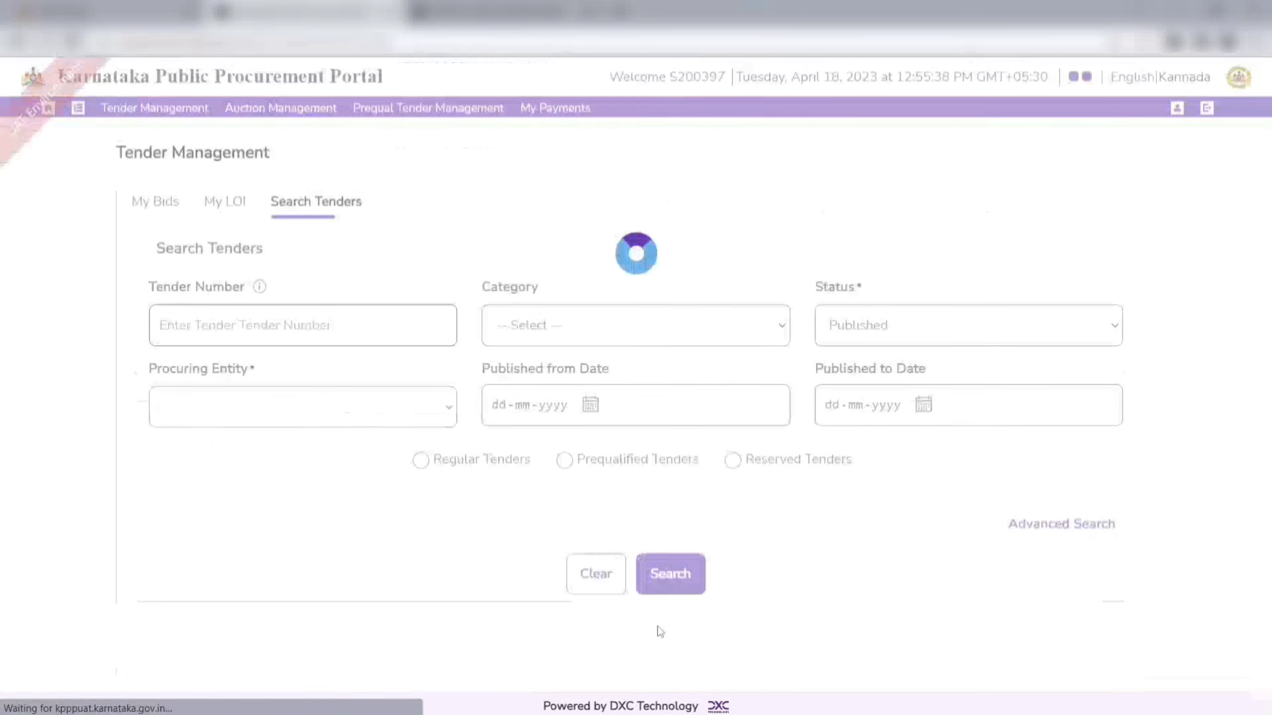
- Show the actions available for the CCTV surveillance tender in the search results and start submitting a bid for it
scroll(801, 609, down, 5)
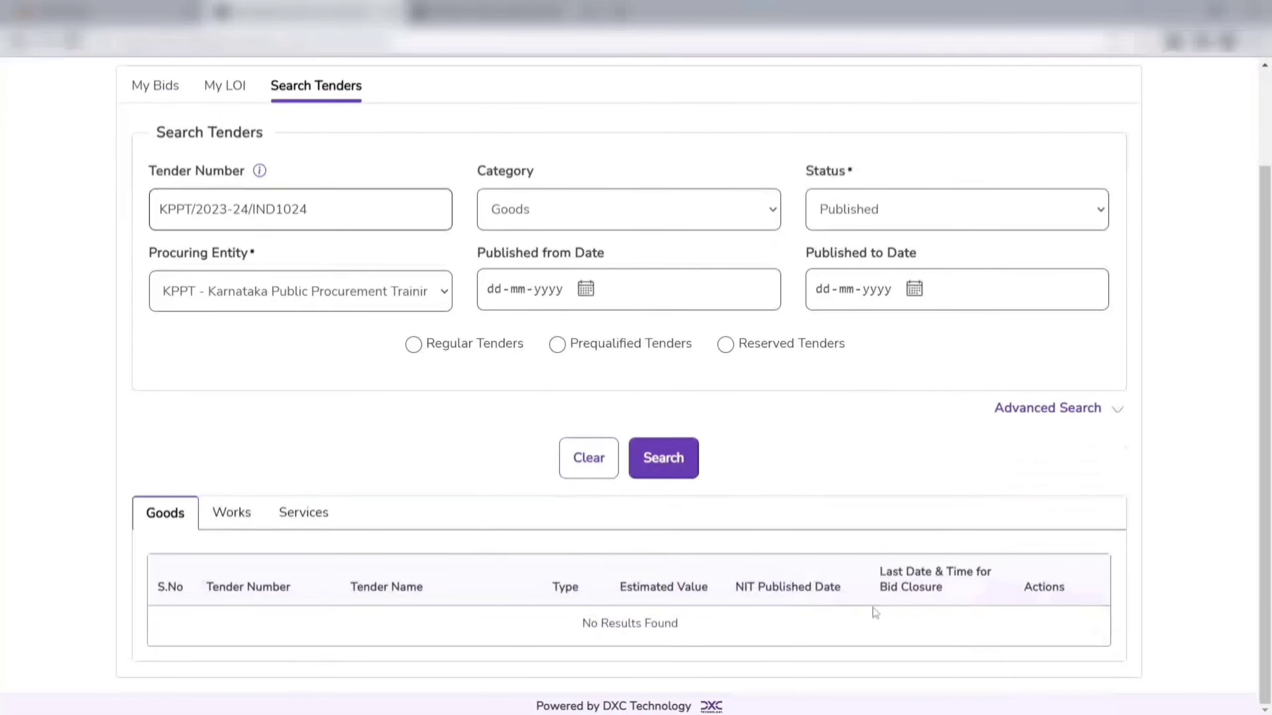
click(1079, 572)
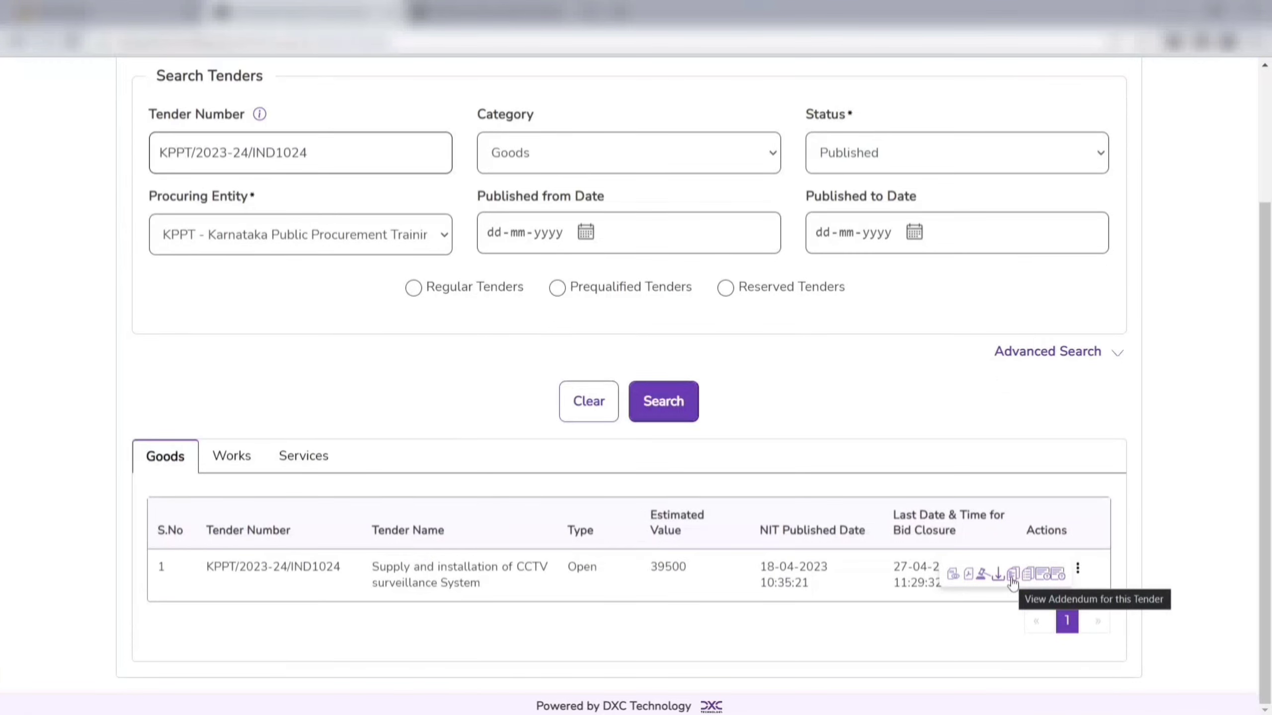
scroll(1013, 583, up, 1)
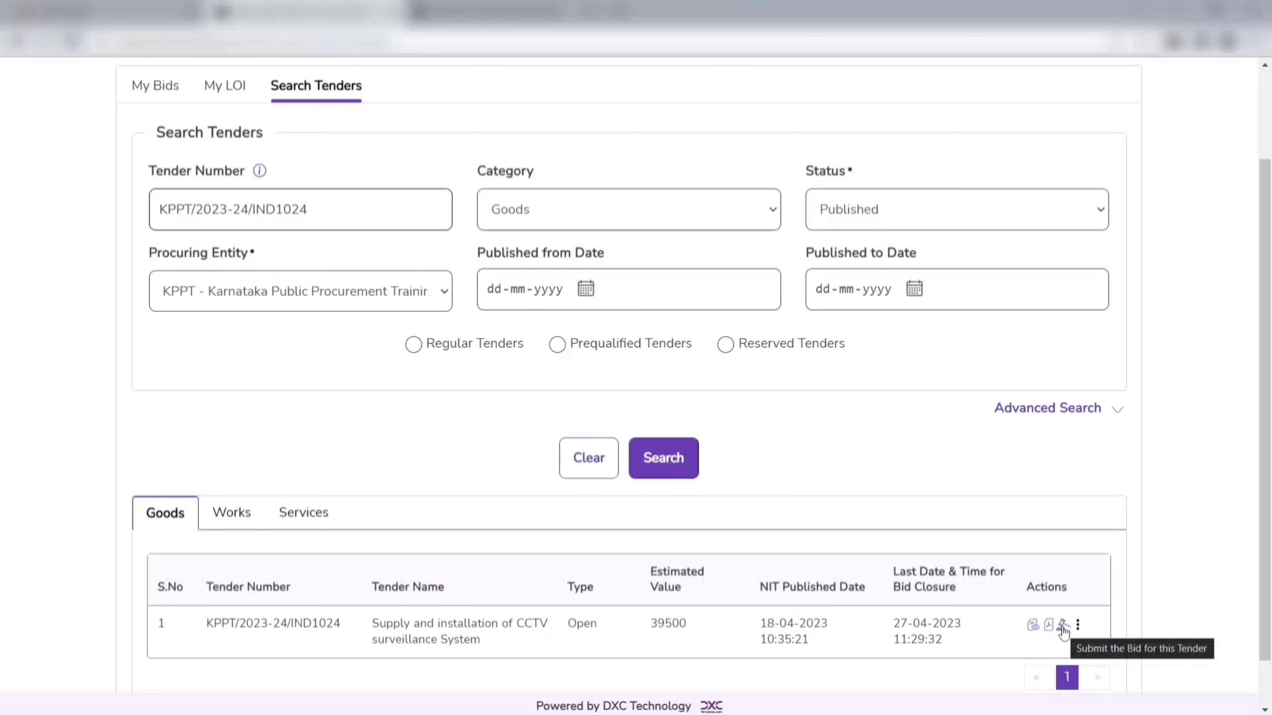
click(1063, 628)
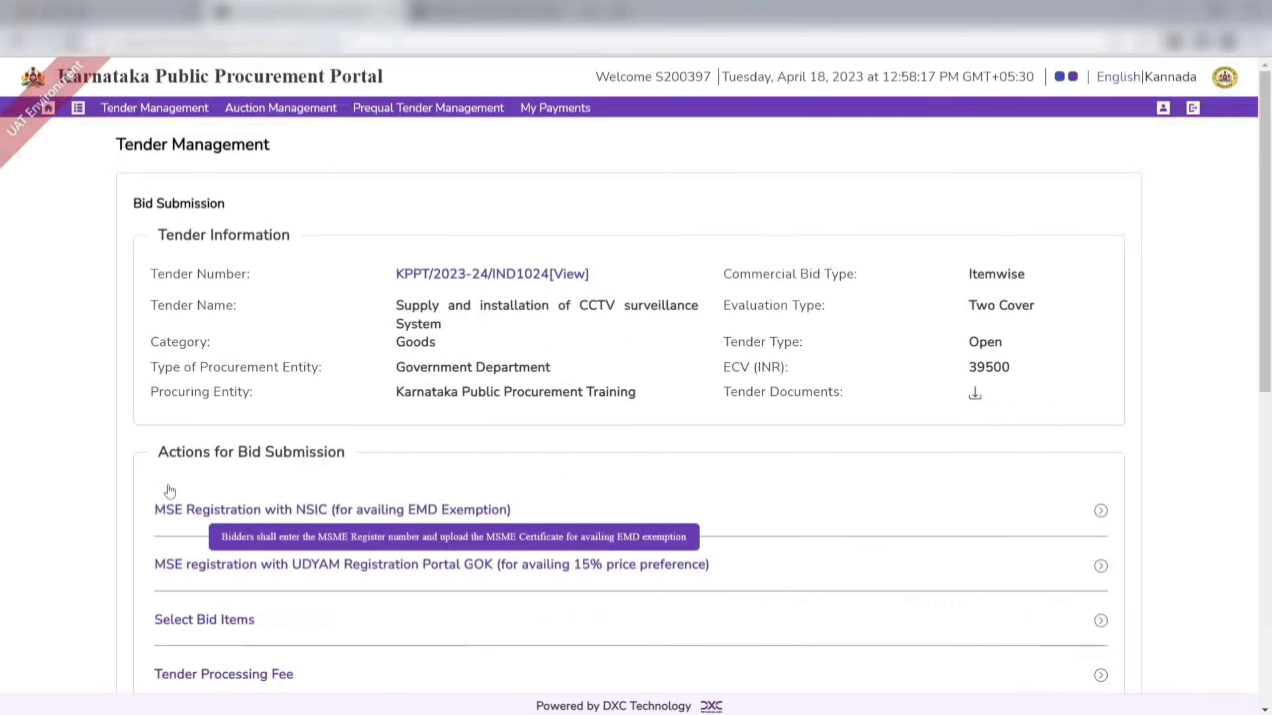
- Examine the Bid Submission page and the full list of Actions for Bid Submission
drag(132, 204, 276, 226)
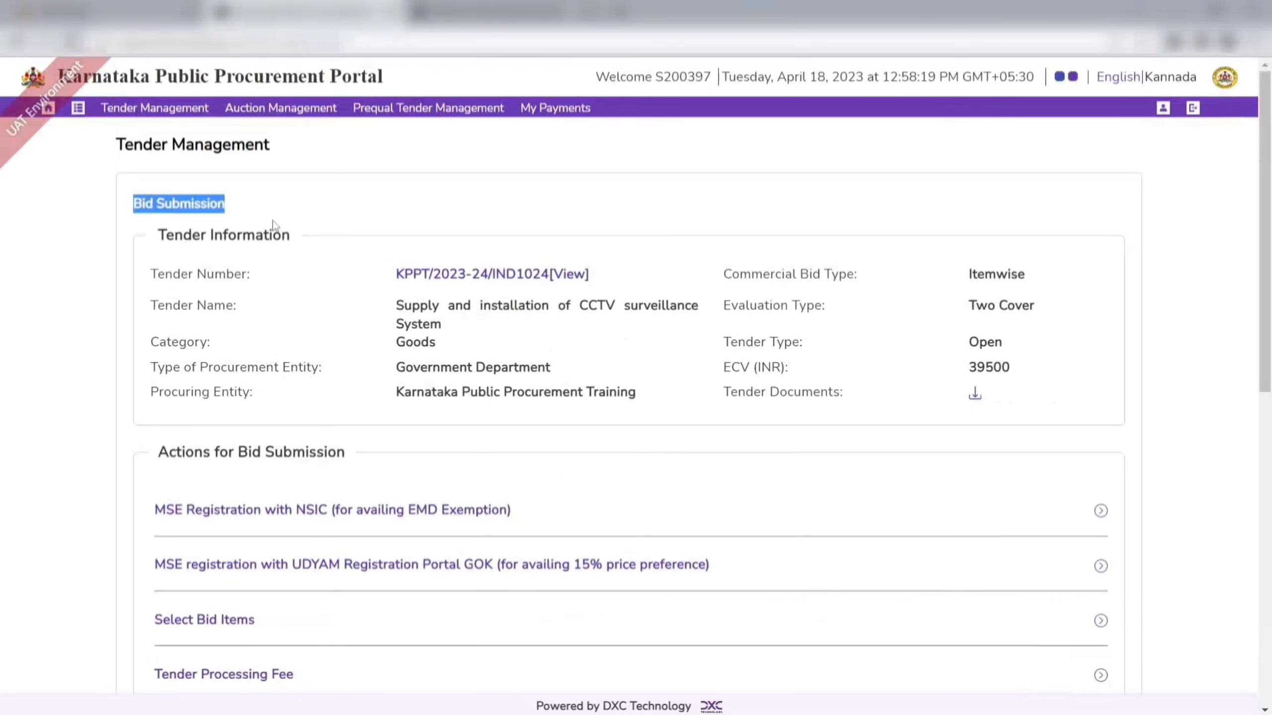
click(276, 226)
mouse_move(358, 503)
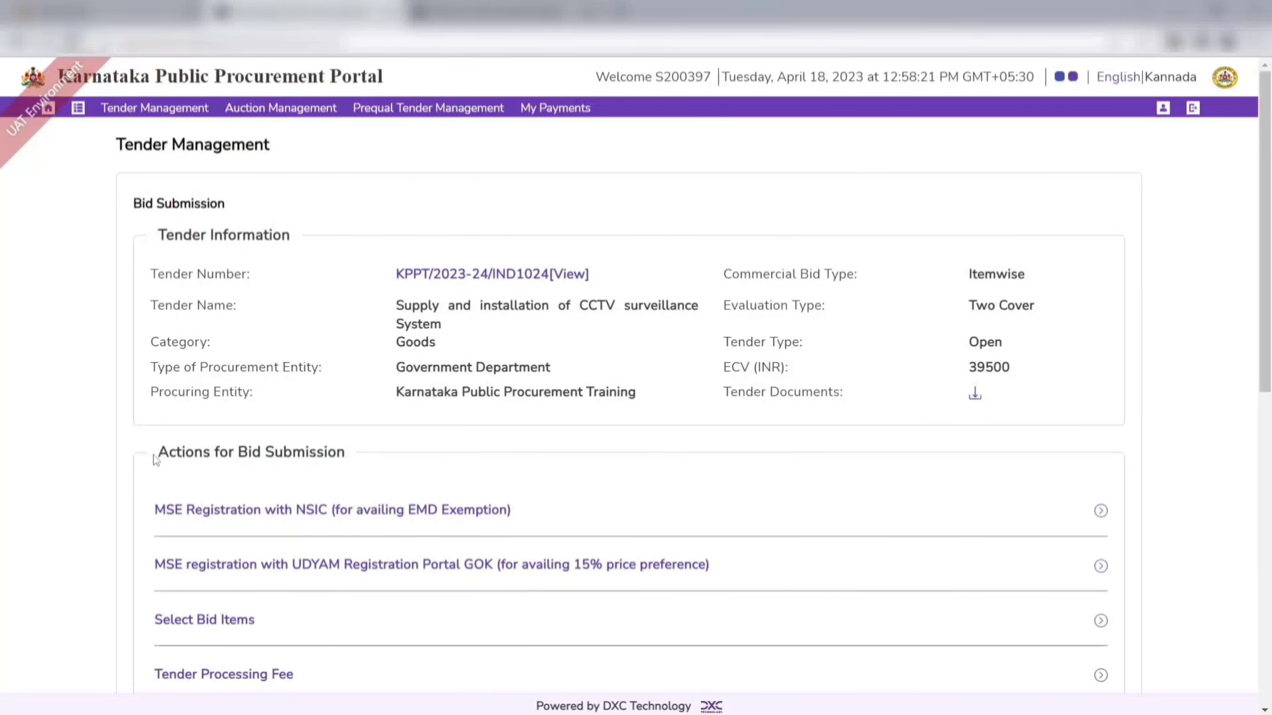
drag(164, 461, 496, 485)
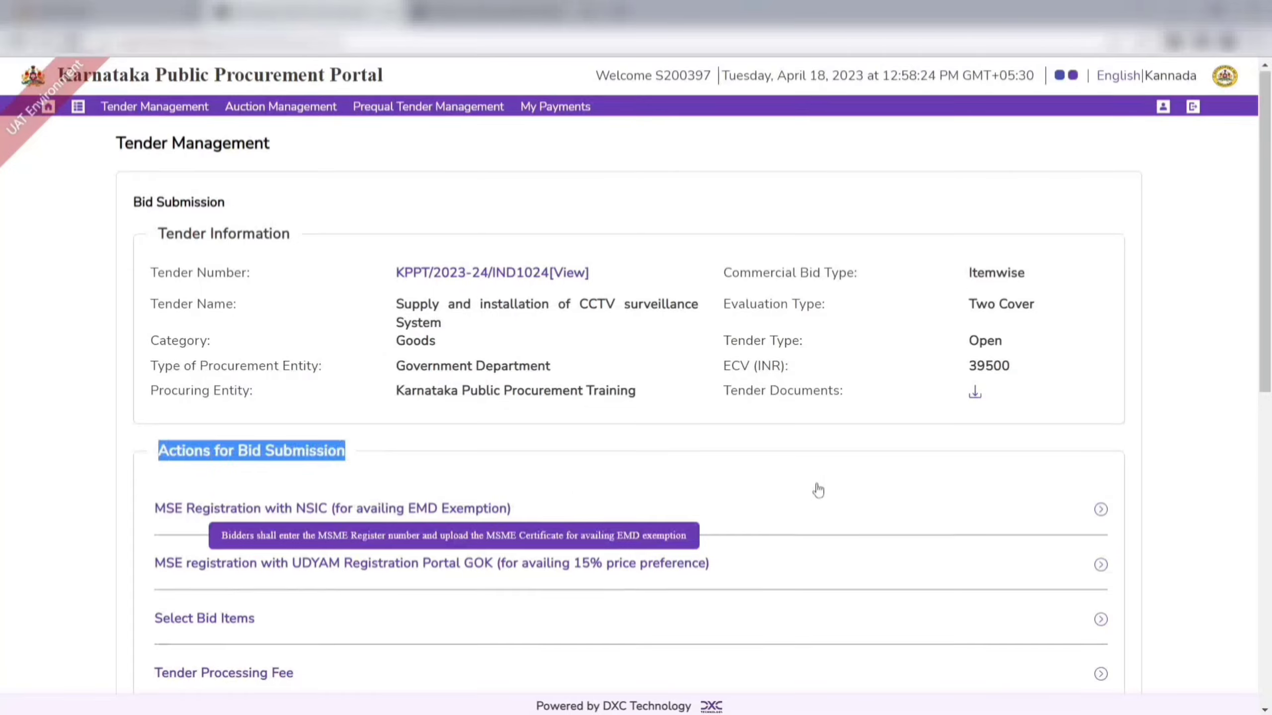
scroll(818, 491, down, 10)
scroll(819, 491, up, 10)
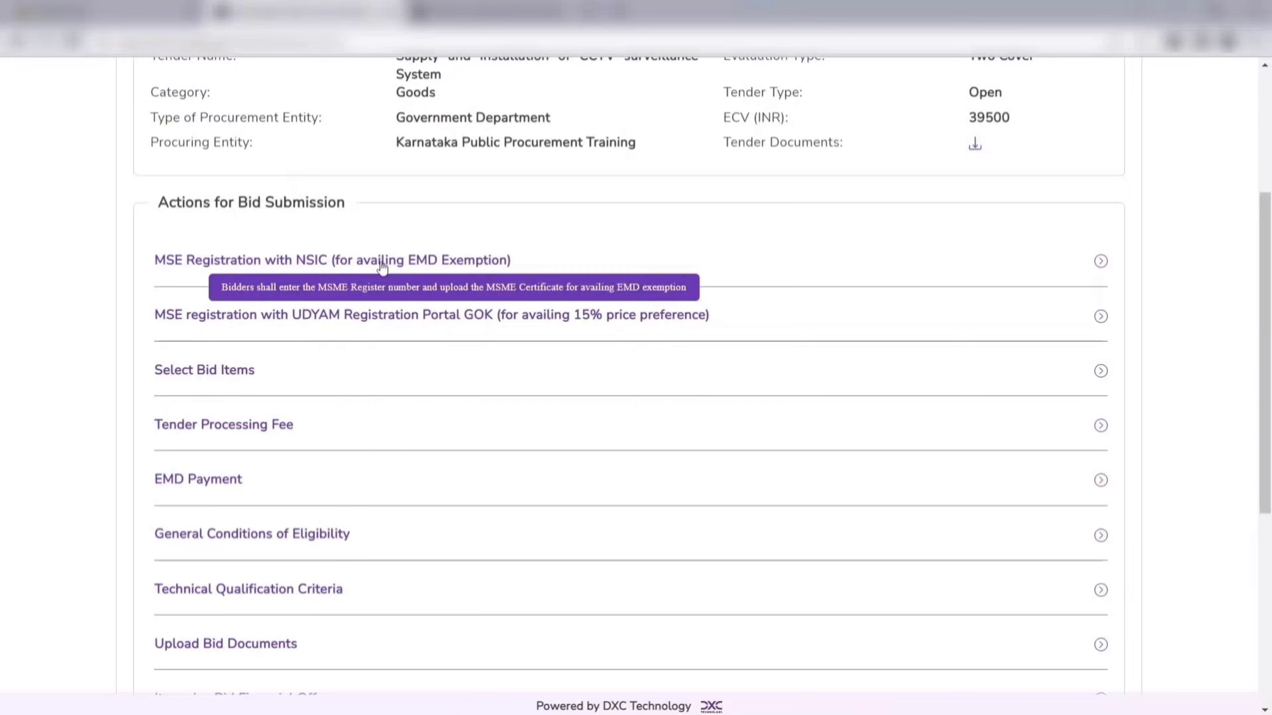
- Open MSE Registration with NSIC, answer Yes to the NSIC-registered certificate question and fill in the NSIC registration number
click(383, 265)
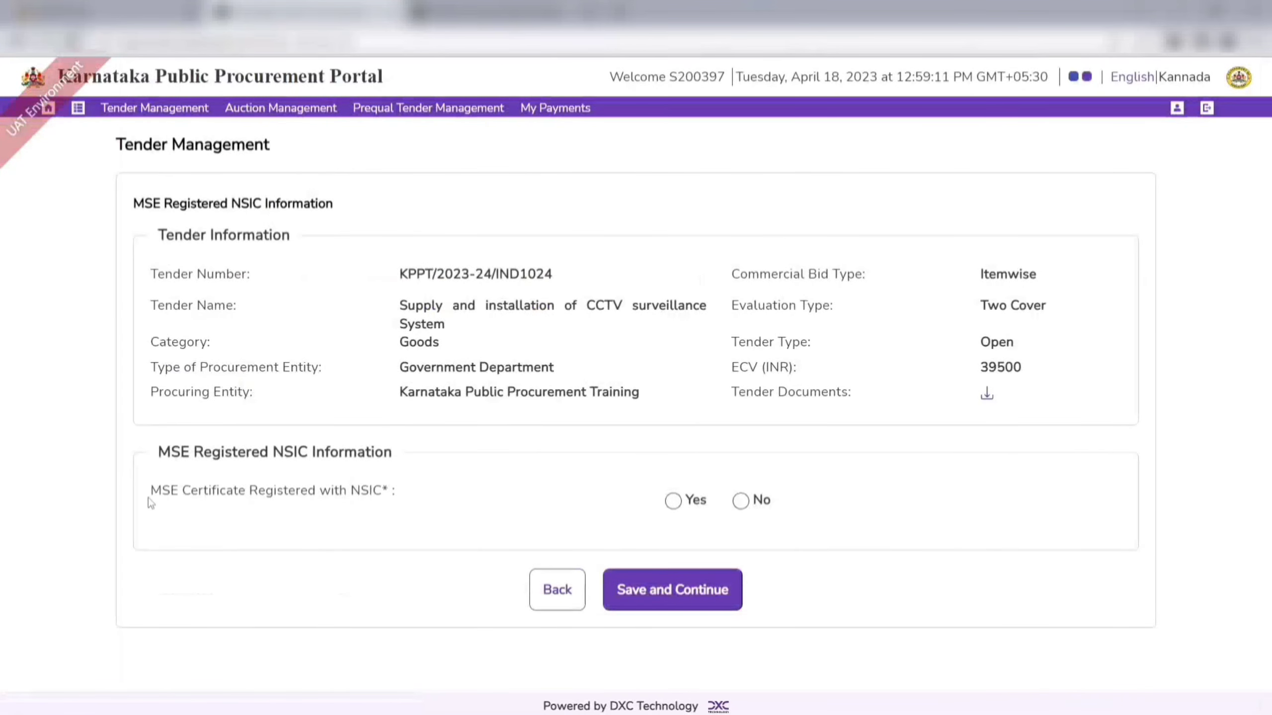
drag(150, 496, 384, 490)
click(428, 514)
click(690, 511)
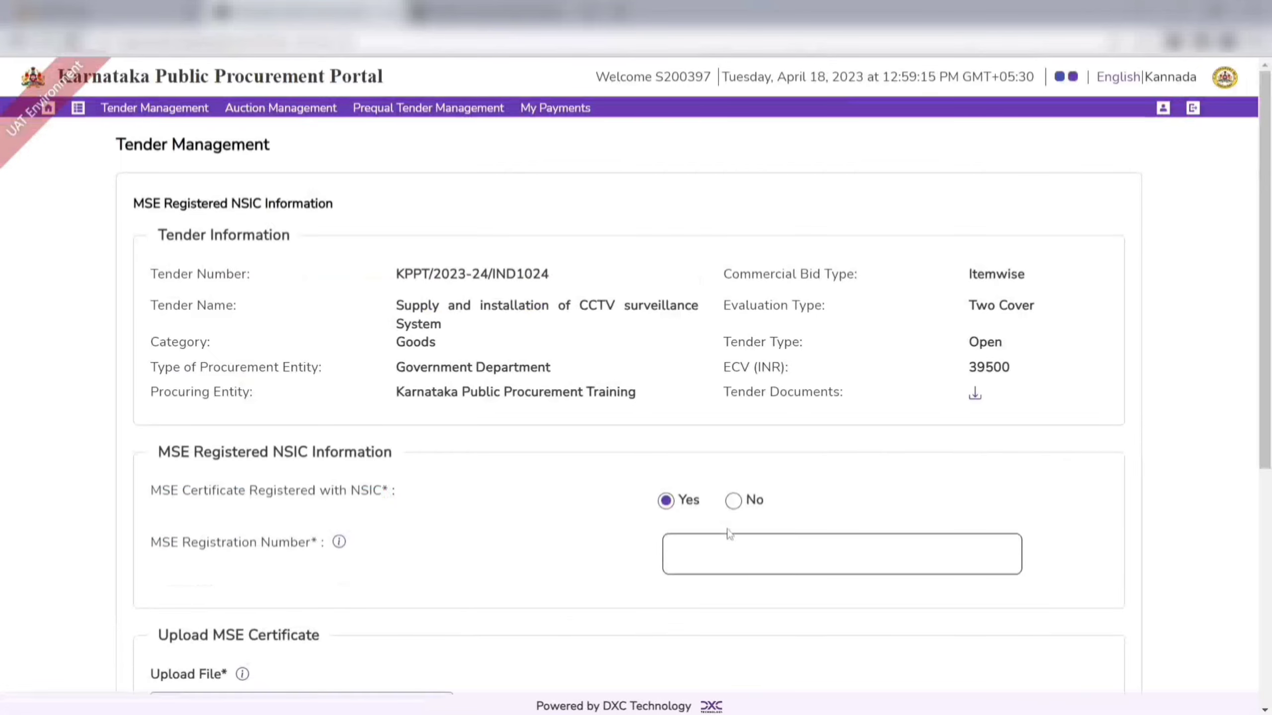
scroll(731, 534, down, 3)
click(704, 388)
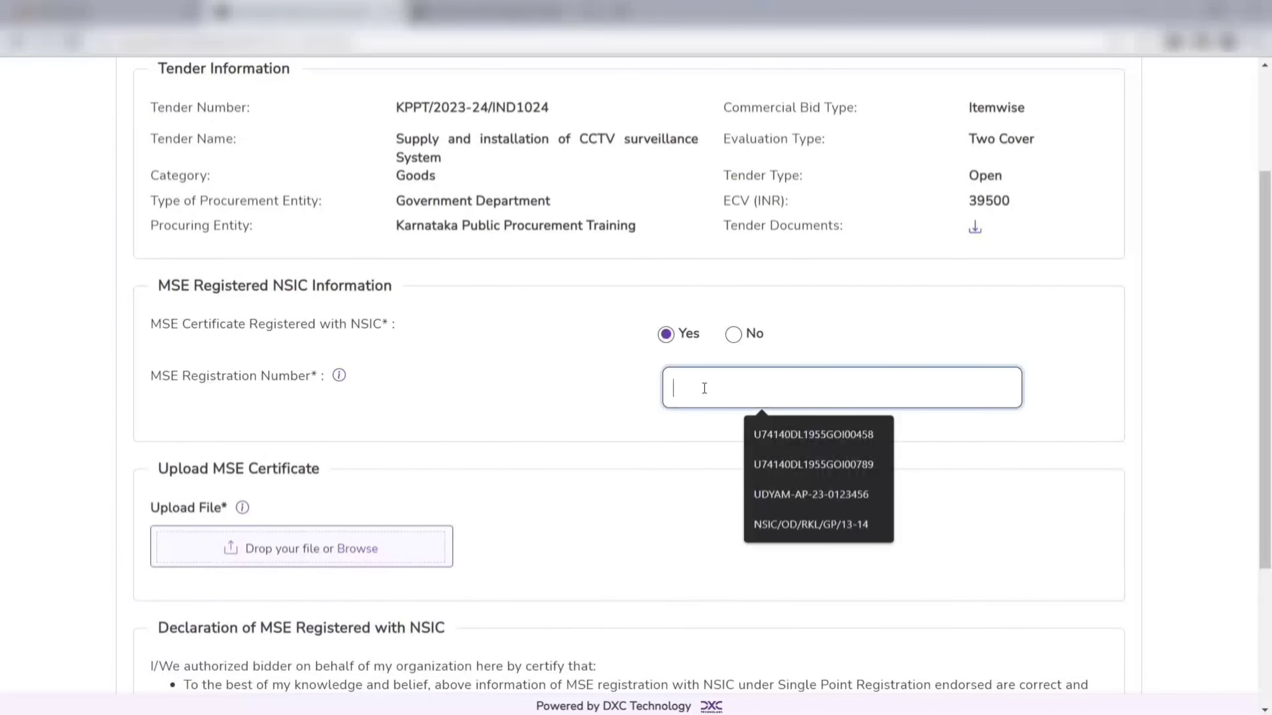
click(780, 526)
scroll(781, 535, down, 4)
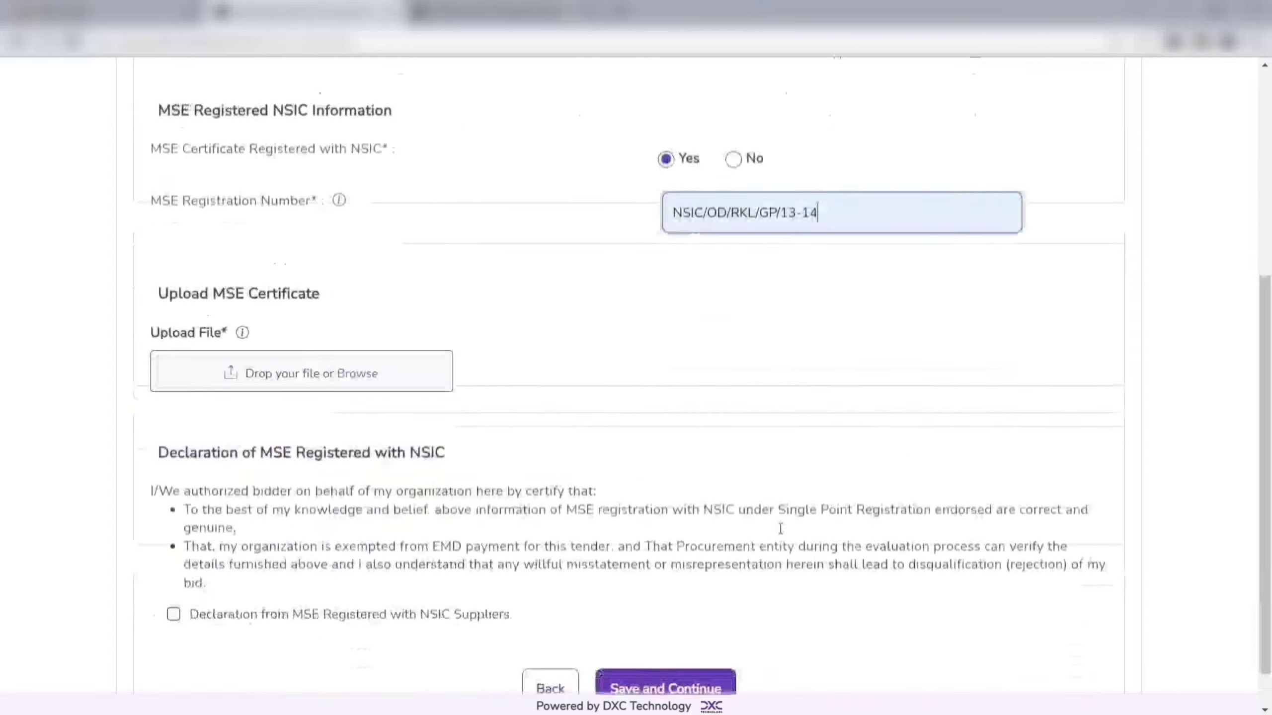
- Upload MSE cerificate.docx as the MSE certificate, accept the NSIC suppliers' declaration and save the NSIC information
click(370, 324)
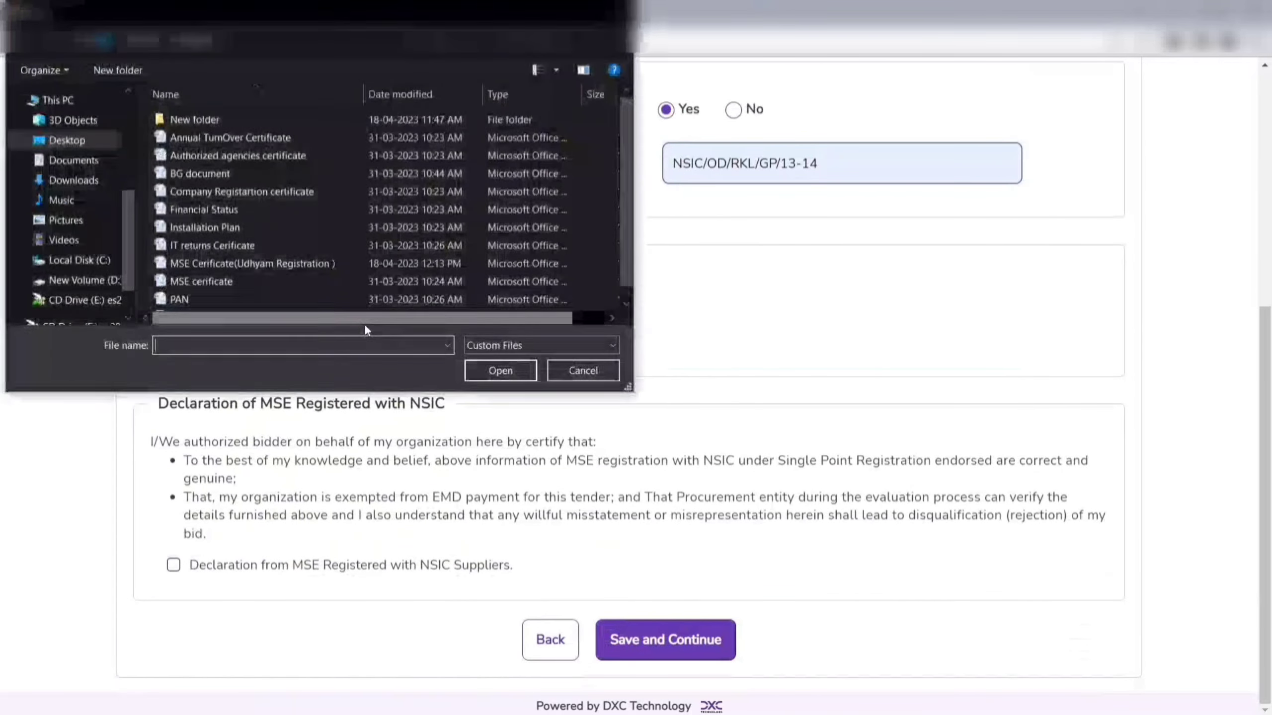
double_click(250, 284)
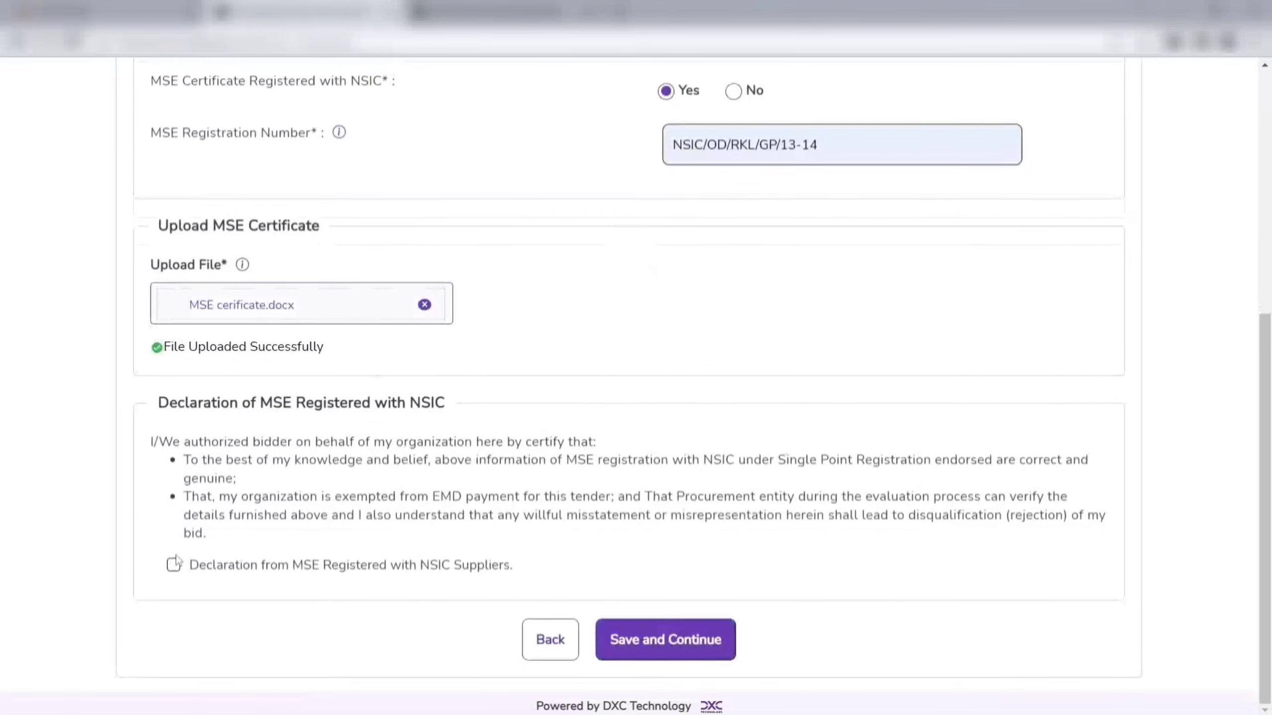
click(173, 565)
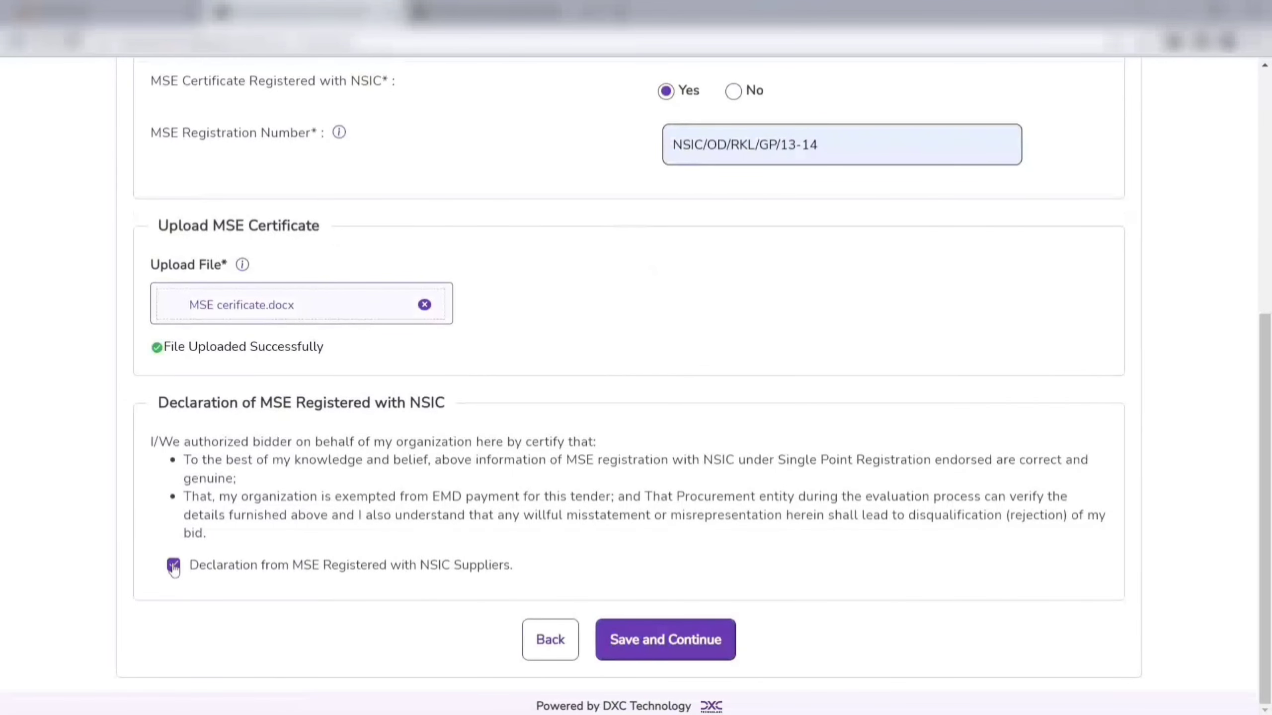
click(625, 633)
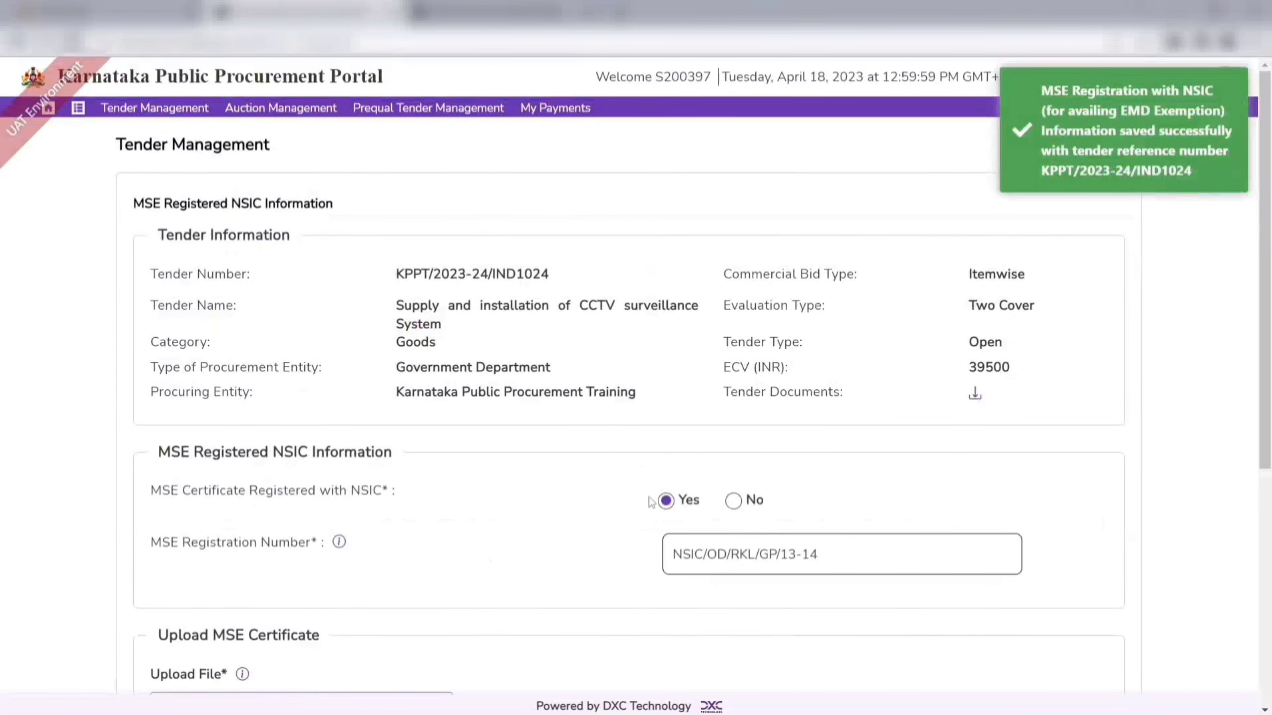
- Change the MSE Certificate Registered with NSIC answer to No and save the NSIC information
click(734, 501)
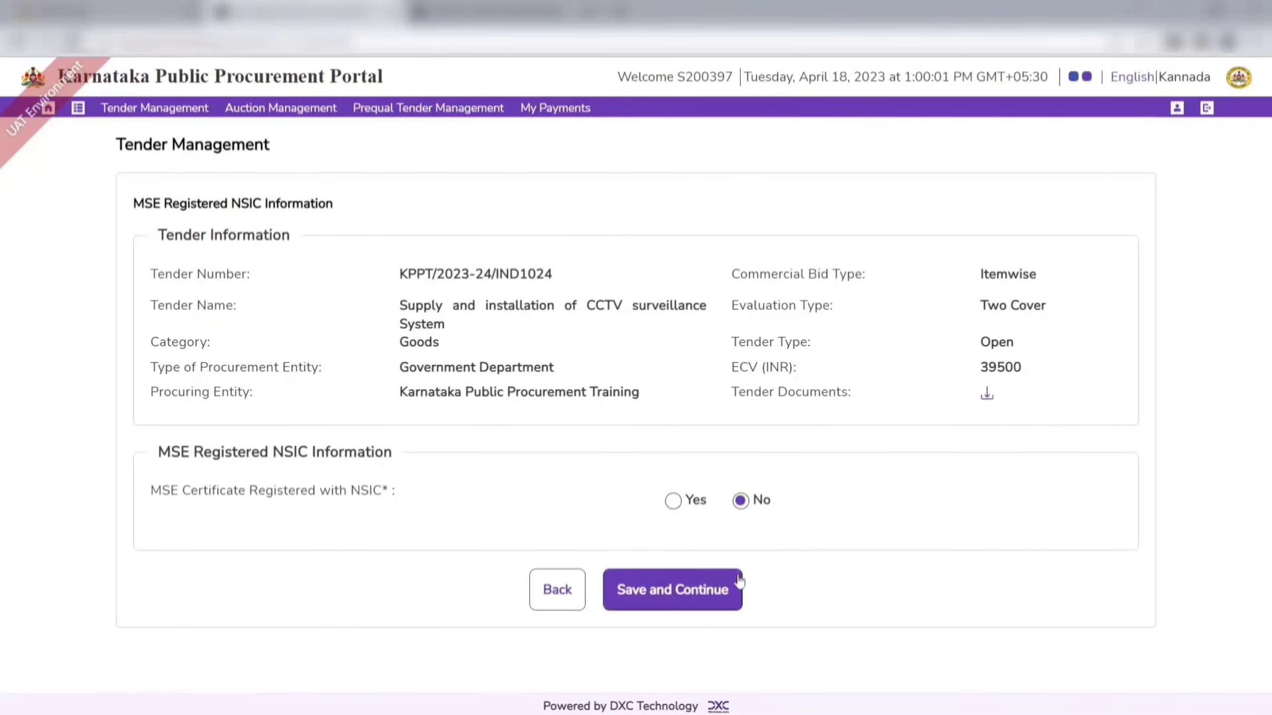
click(724, 593)
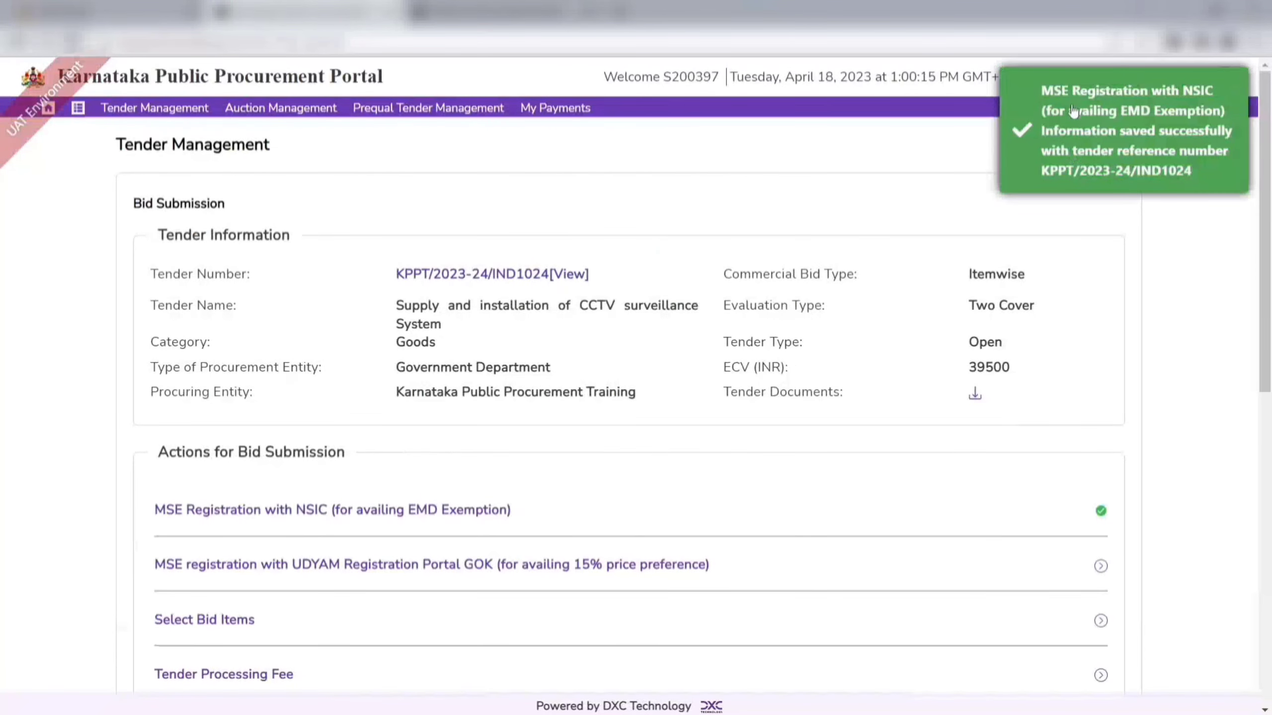
drag(1039, 91, 1194, 177)
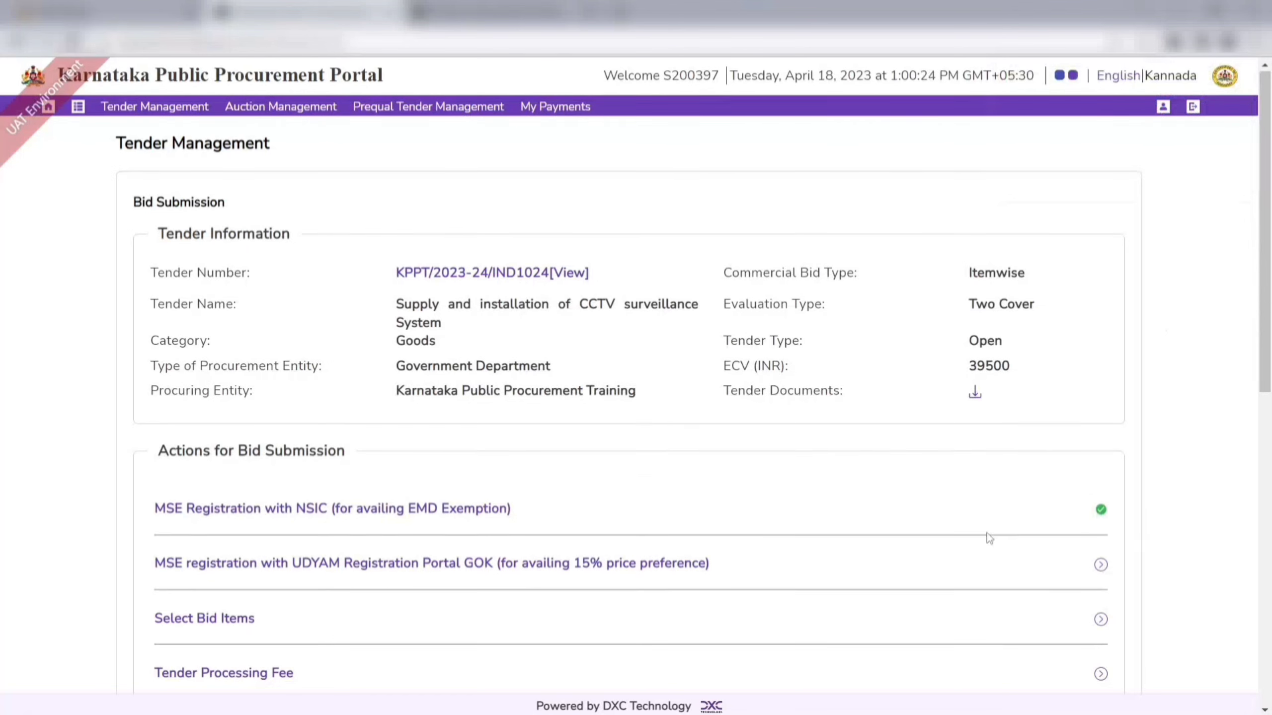
- Open the UDYAM MSE registration action, answer Yes to being registered with the Ministry of MSME and fill in the Udyam certificate number
scroll(735, 574, down, 3)
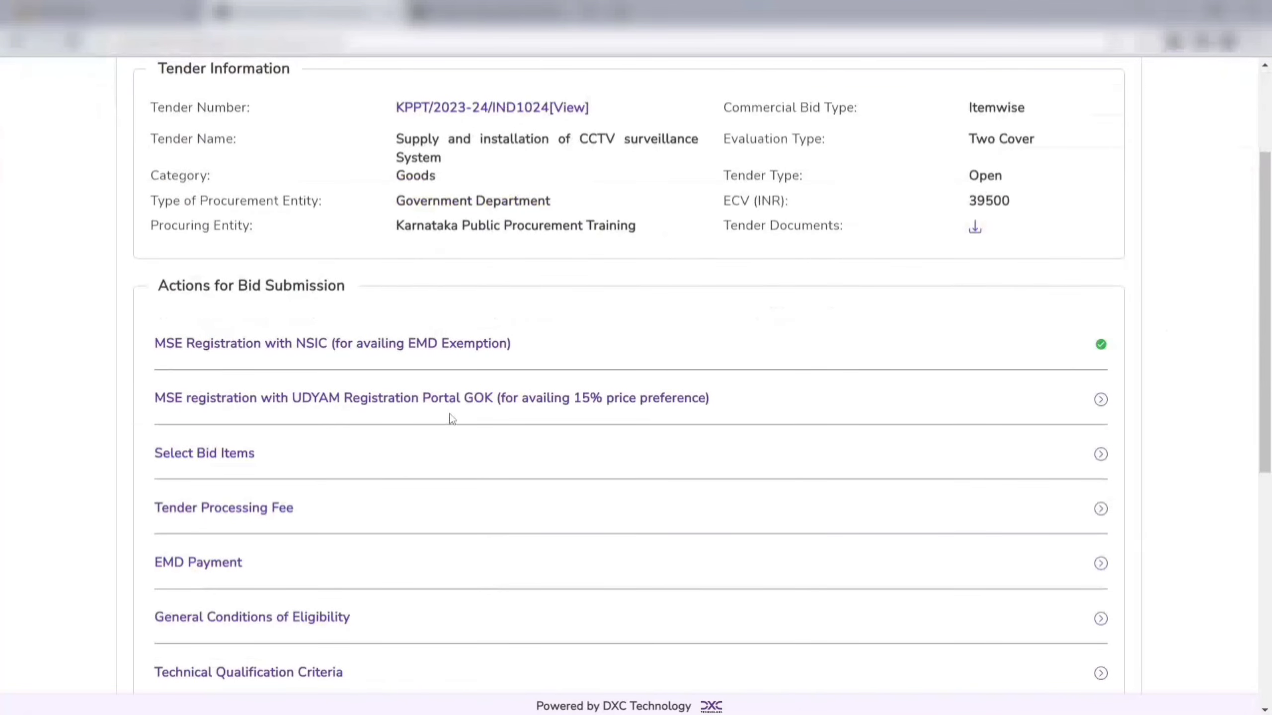
mouse_move(460, 401)
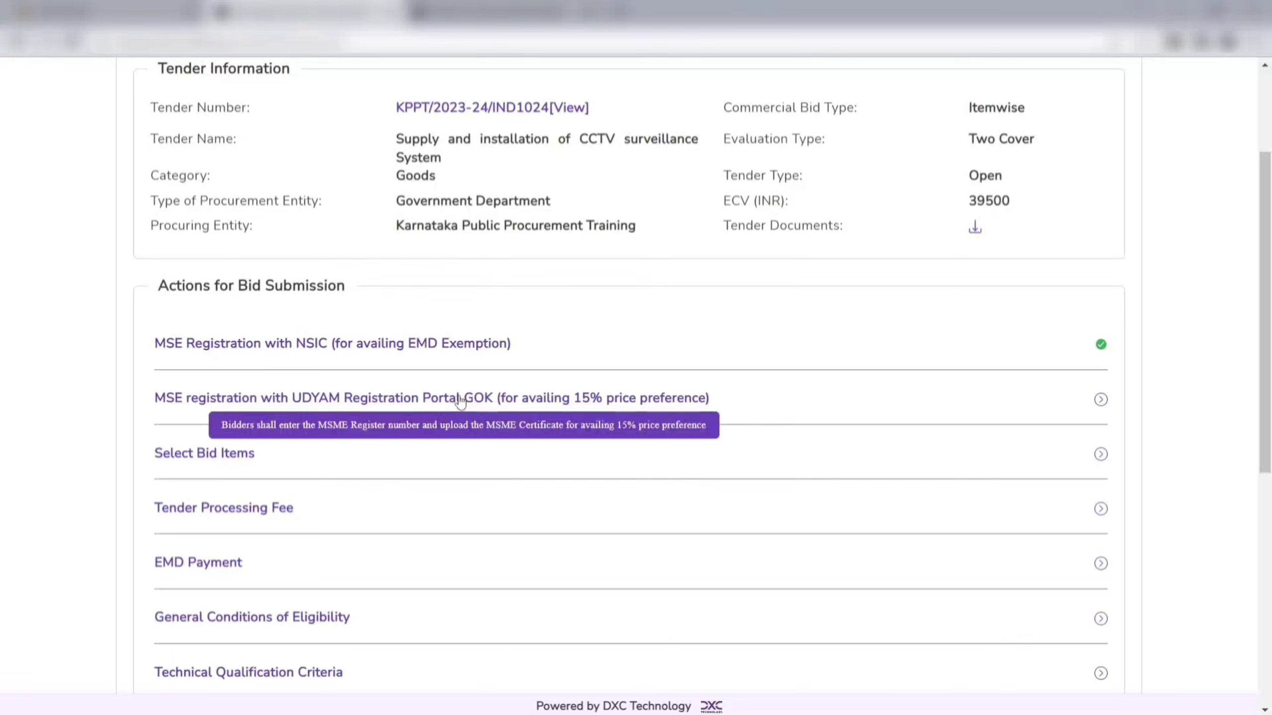
click(459, 401)
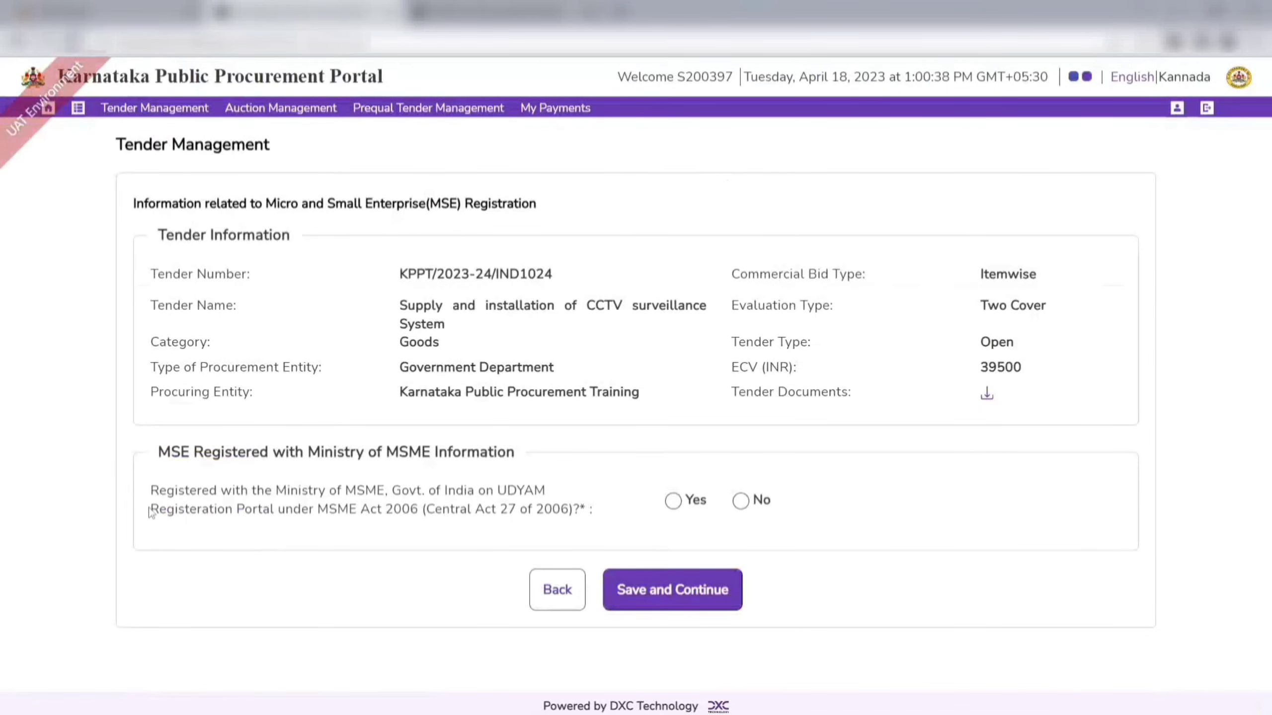
drag(160, 492, 589, 523)
click(595, 526)
click(691, 501)
scroll(688, 501, down, 5)
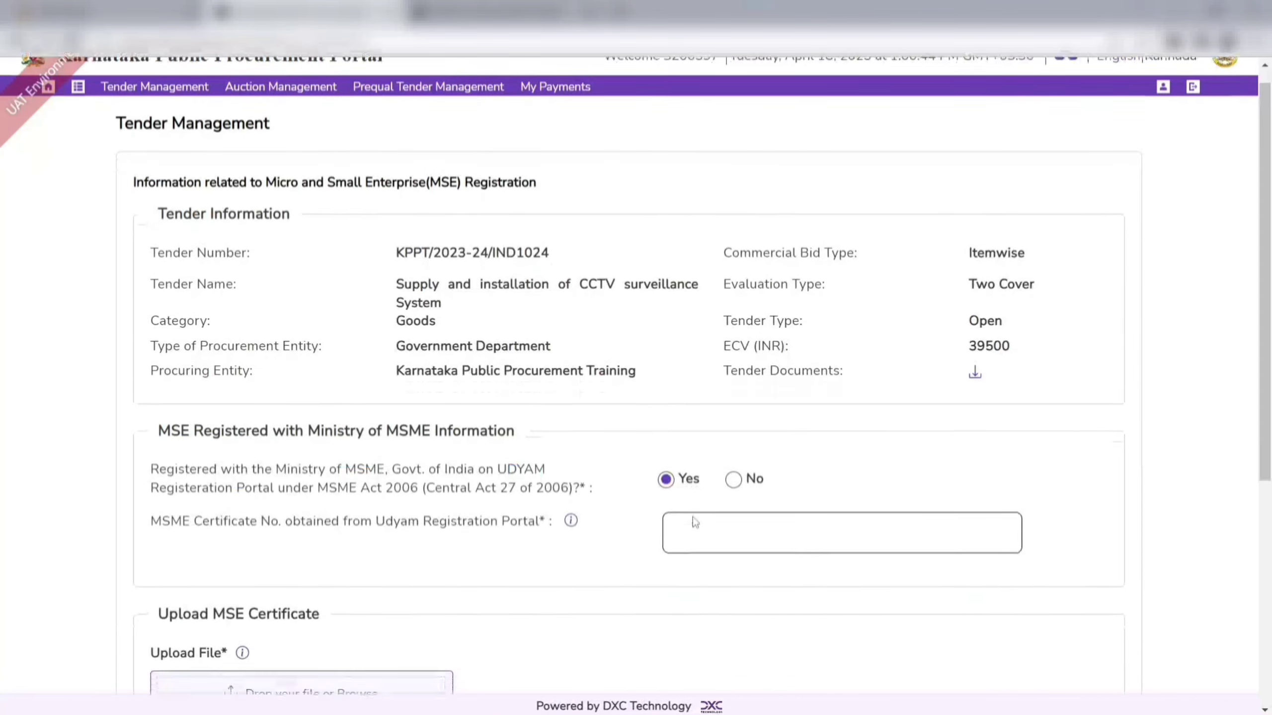
click(761, 305)
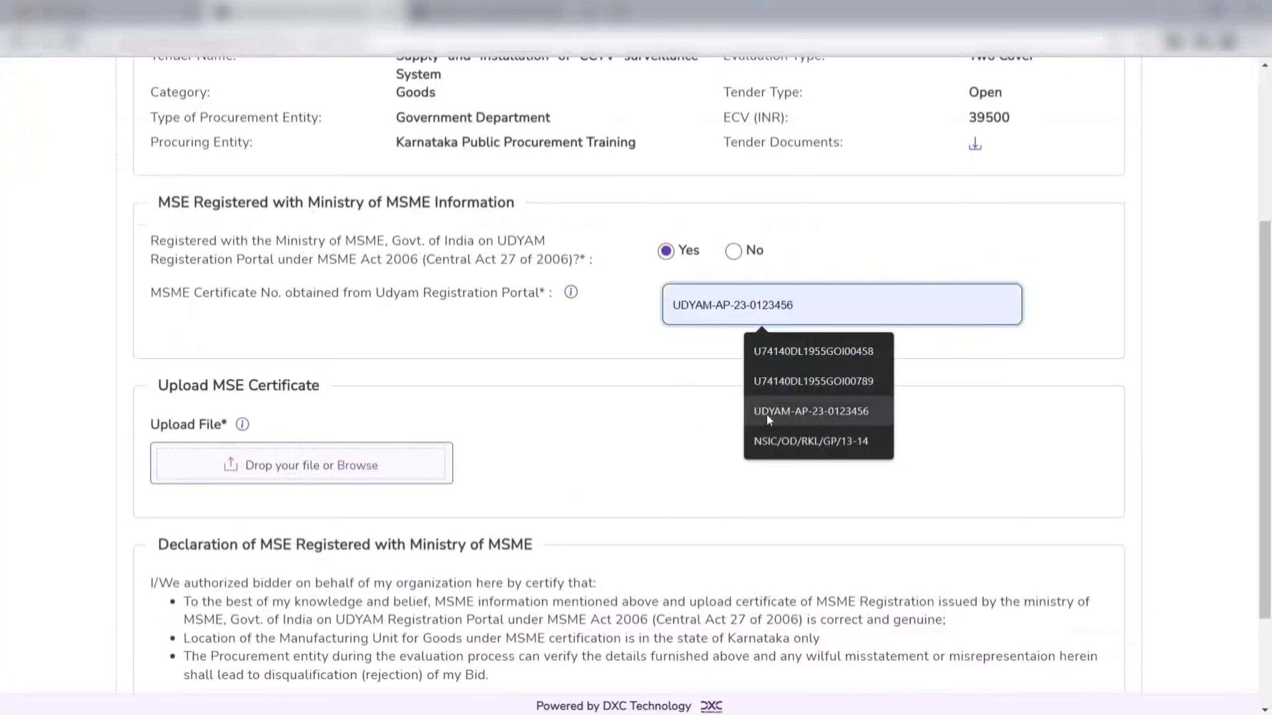
click(768, 416)
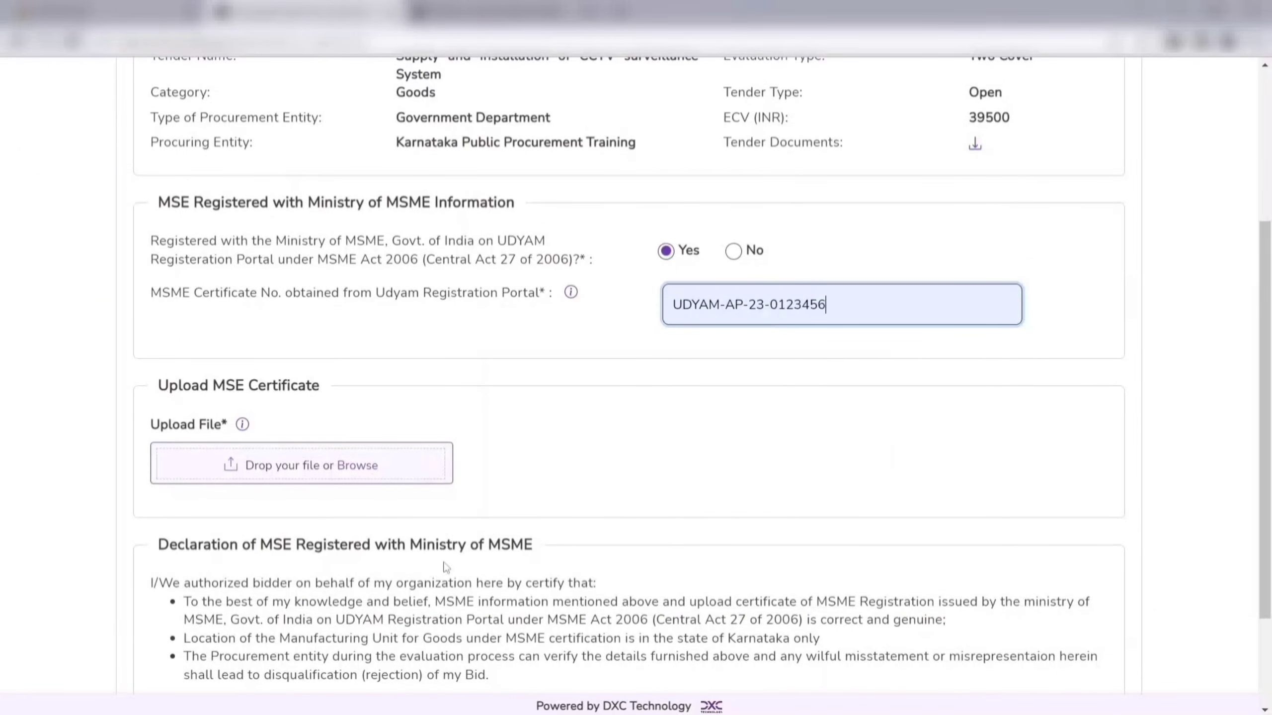
- Upload the file MSE Cerificate(Udhyam Registration ), accept the Ministry of MSME suppliers' declaration and save the UDYAM registration information
click(355, 473)
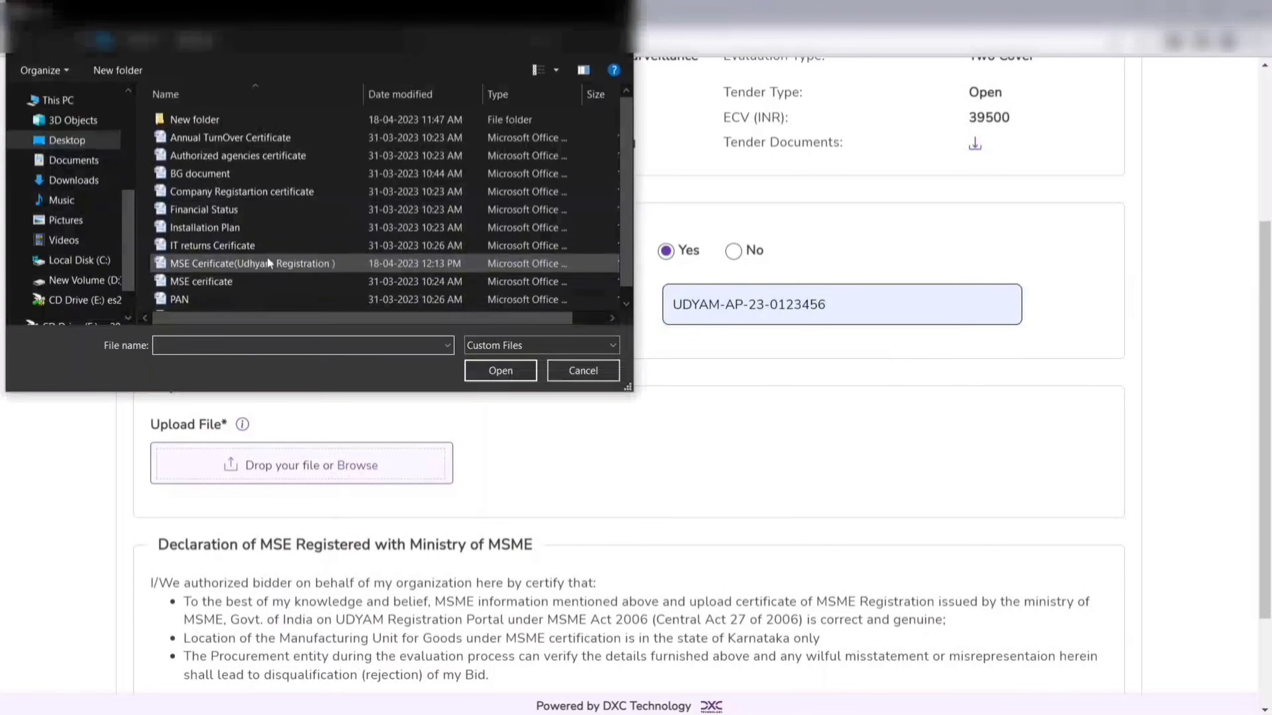
double_click(266, 256)
scroll(461, 399, down, 3)
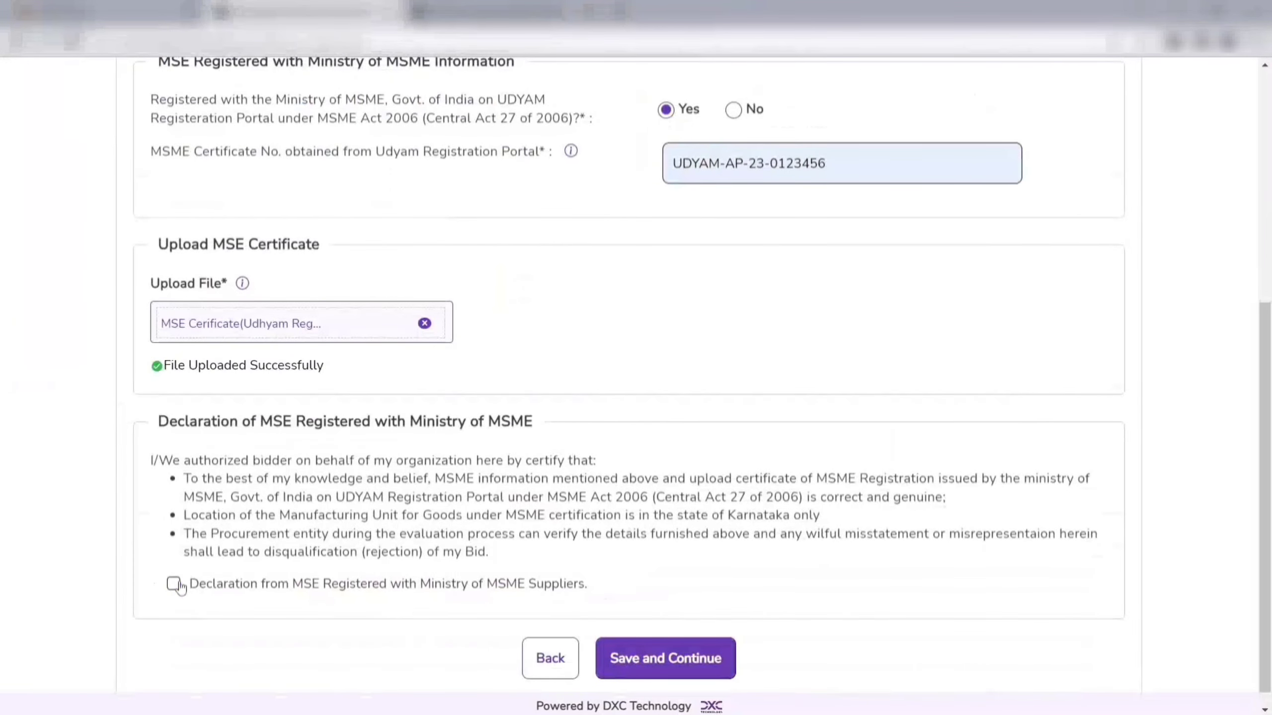
click(176, 585)
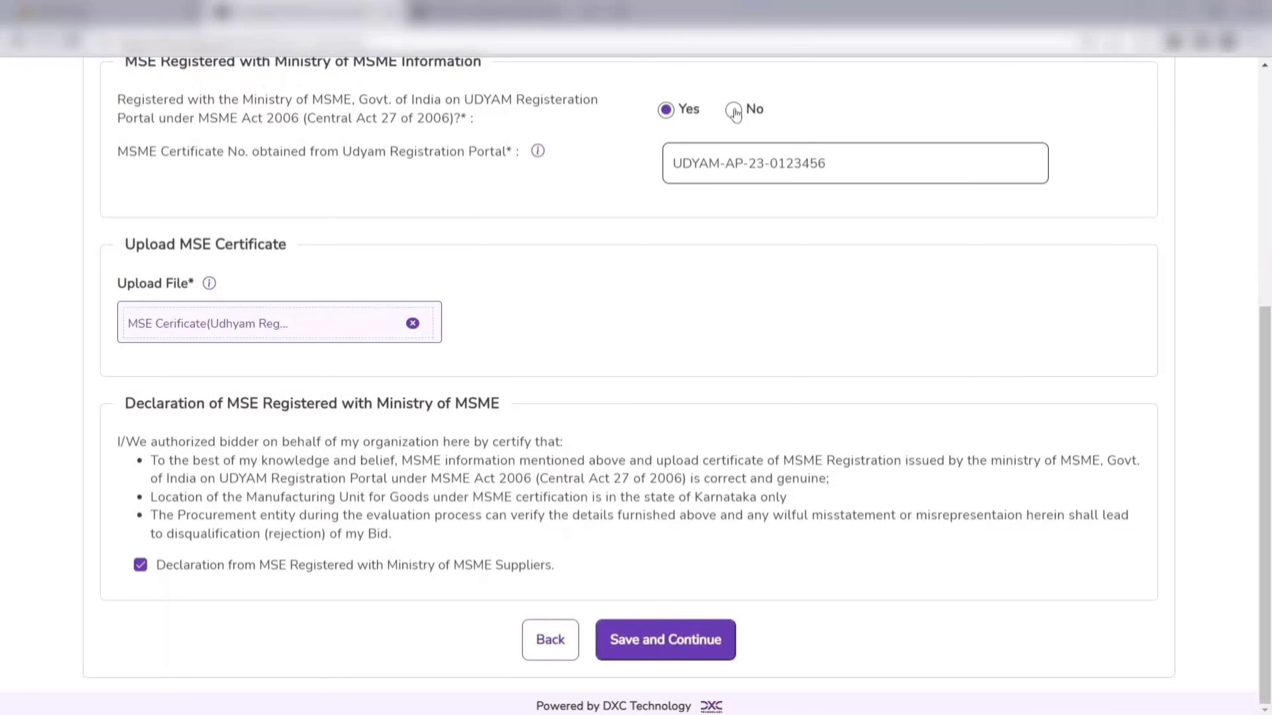
click(707, 650)
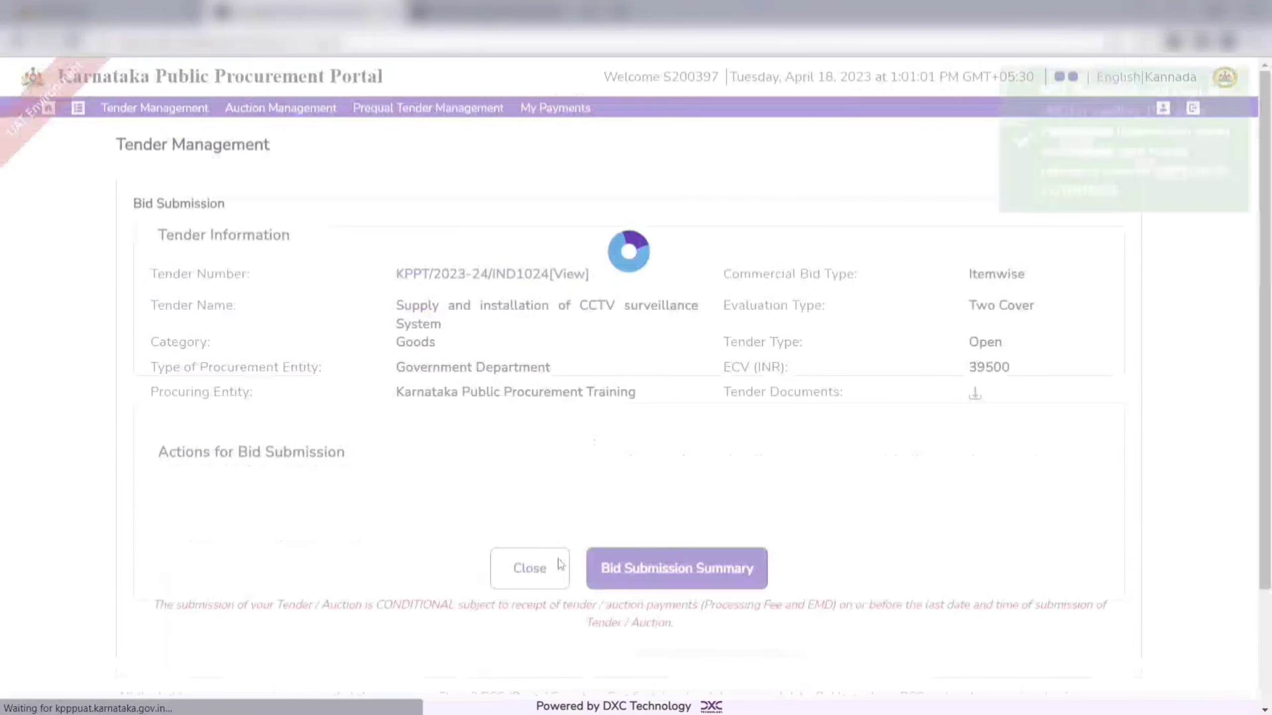
- Open the Select Bid Items action of the bid submission
scroll(450, 491, down, 5)
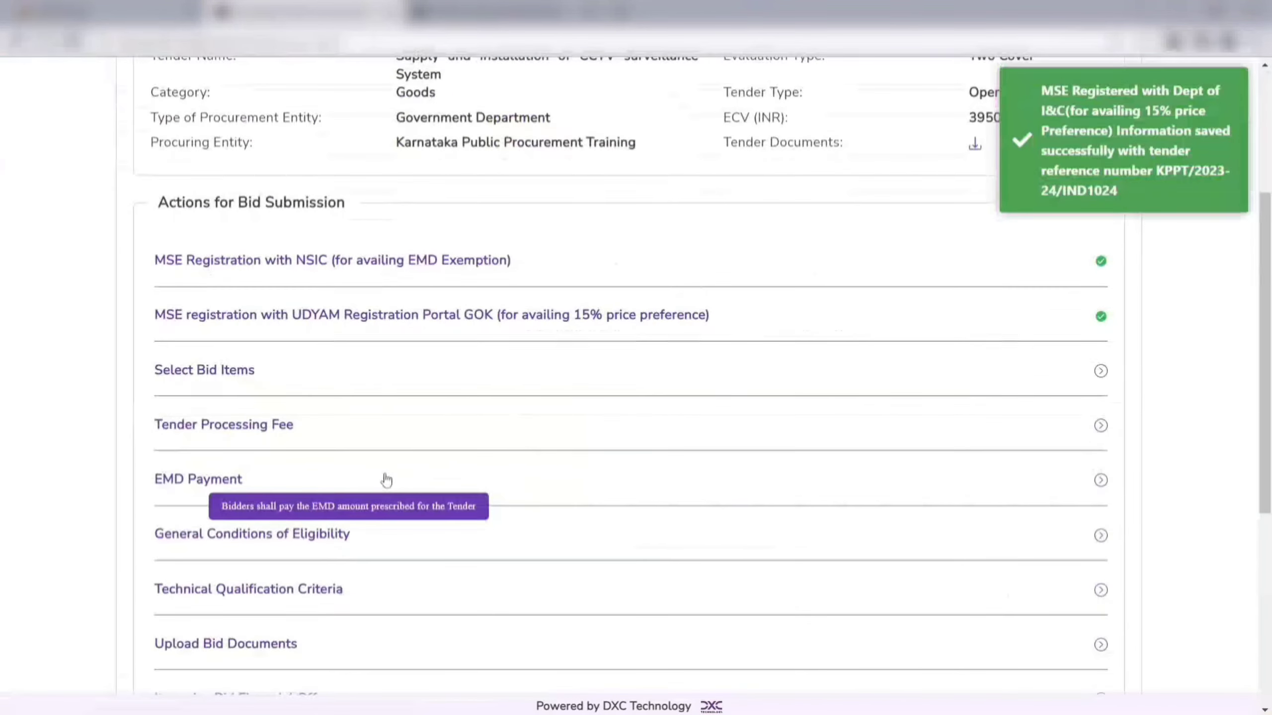
click(239, 381)
scroll(720, 479, down, 3)
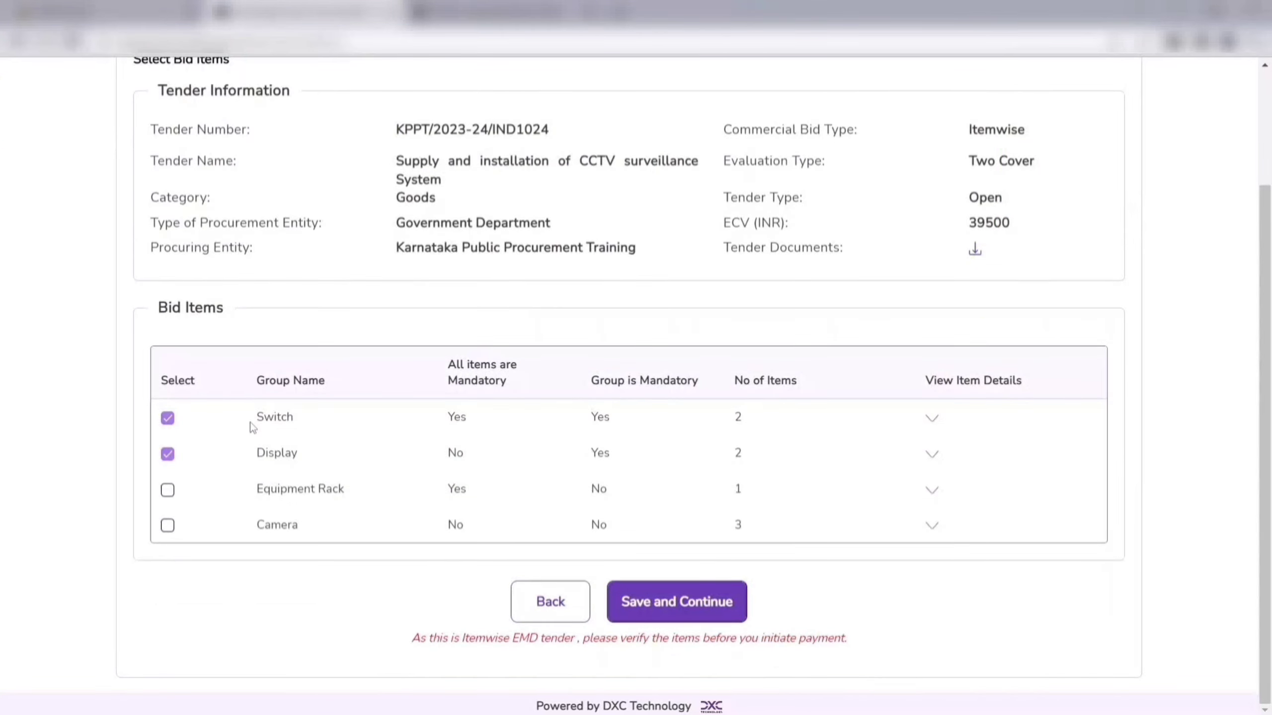
- Examine for the Switch, Display, Equipment Rack and Camera groups whether the group and all its items are mandatory
drag(586, 419, 629, 425)
click(629, 425)
drag(446, 418, 493, 426)
click(493, 426)
drag(587, 453, 663, 461)
drag(445, 454, 485, 460)
click(588, 495)
click(629, 496)
drag(446, 489, 509, 502)
click(588, 533)
double_click(598, 525)
click(647, 531)
drag(447, 535, 489, 538)
- Expand the item details of the Switch, Display, Equipment Rack and Camera groups and look over their items
click(932, 417)
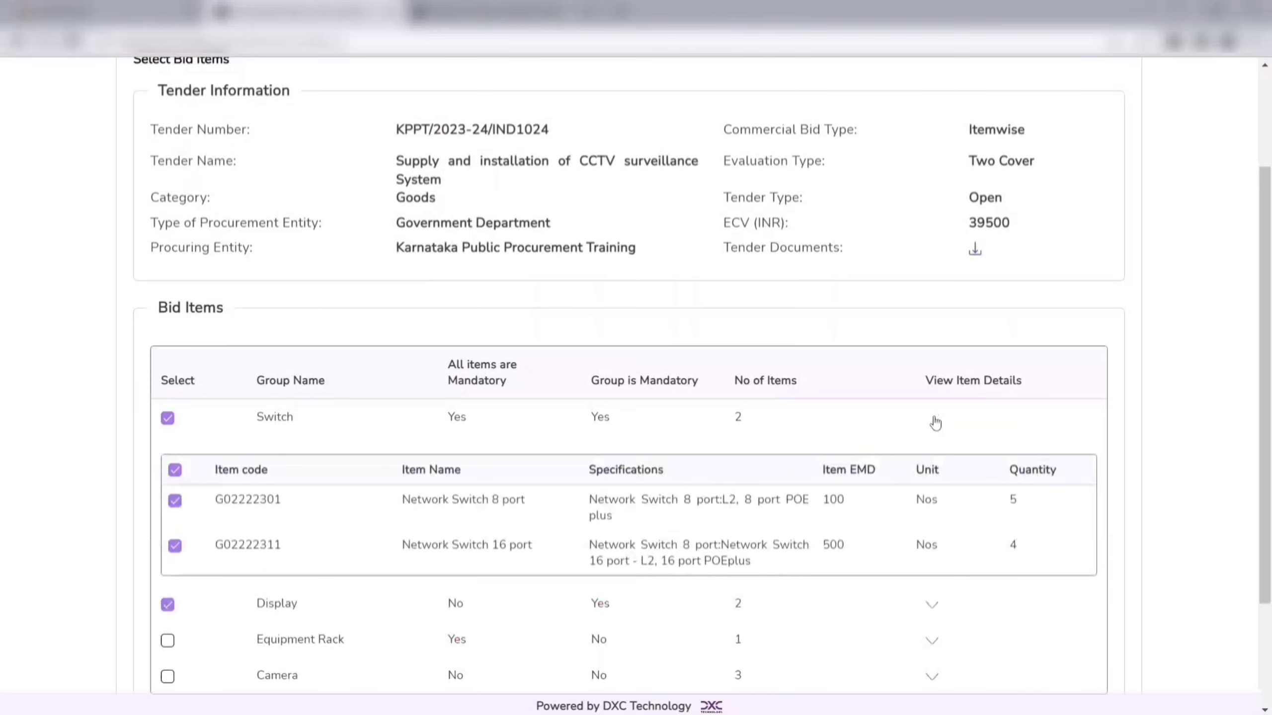
scroll(934, 420, down, 3)
click(931, 454)
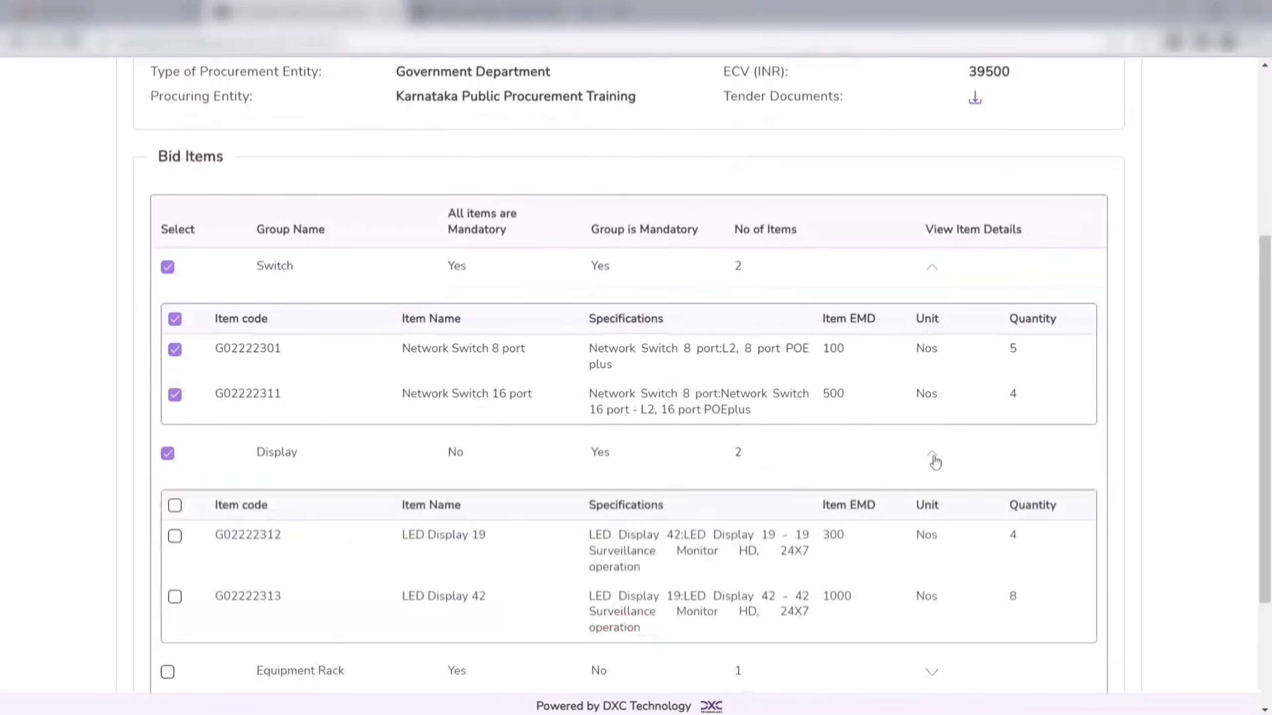
scroll(929, 456, down, 3)
click(932, 490)
scroll(944, 516, down, 2)
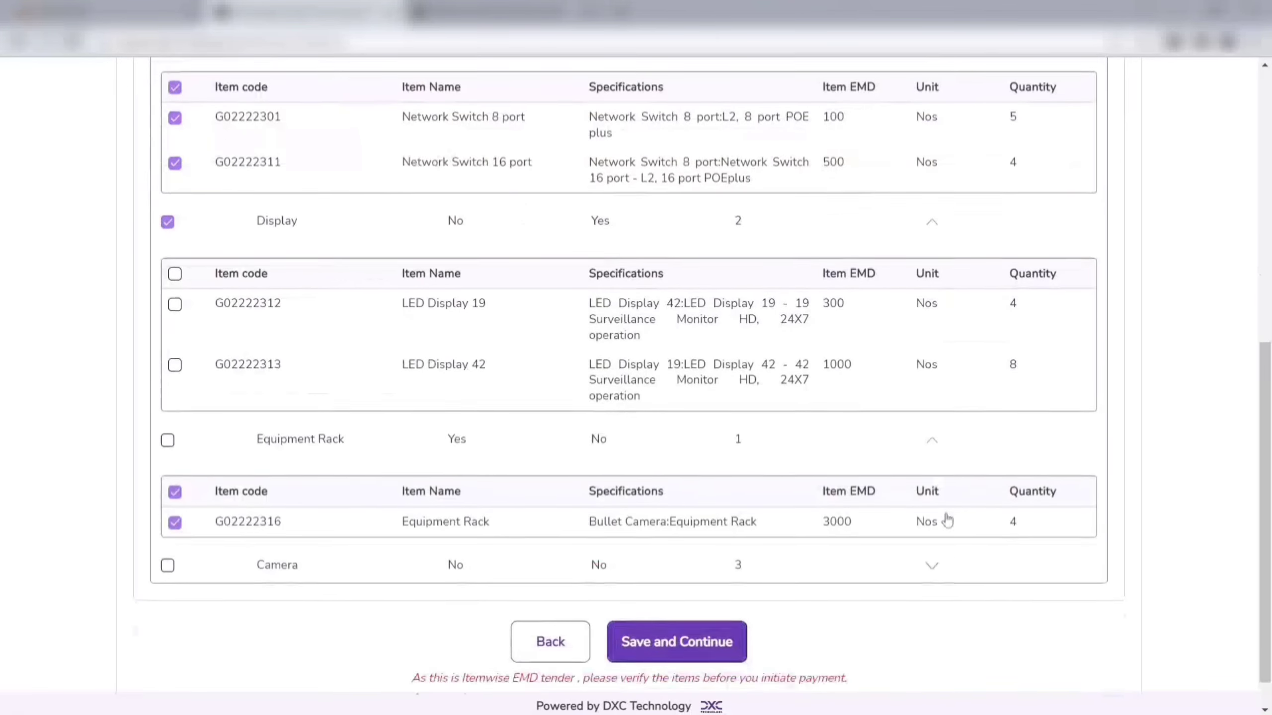
click(933, 526)
scroll(934, 529, down, 2)
scroll(934, 530, up, 2)
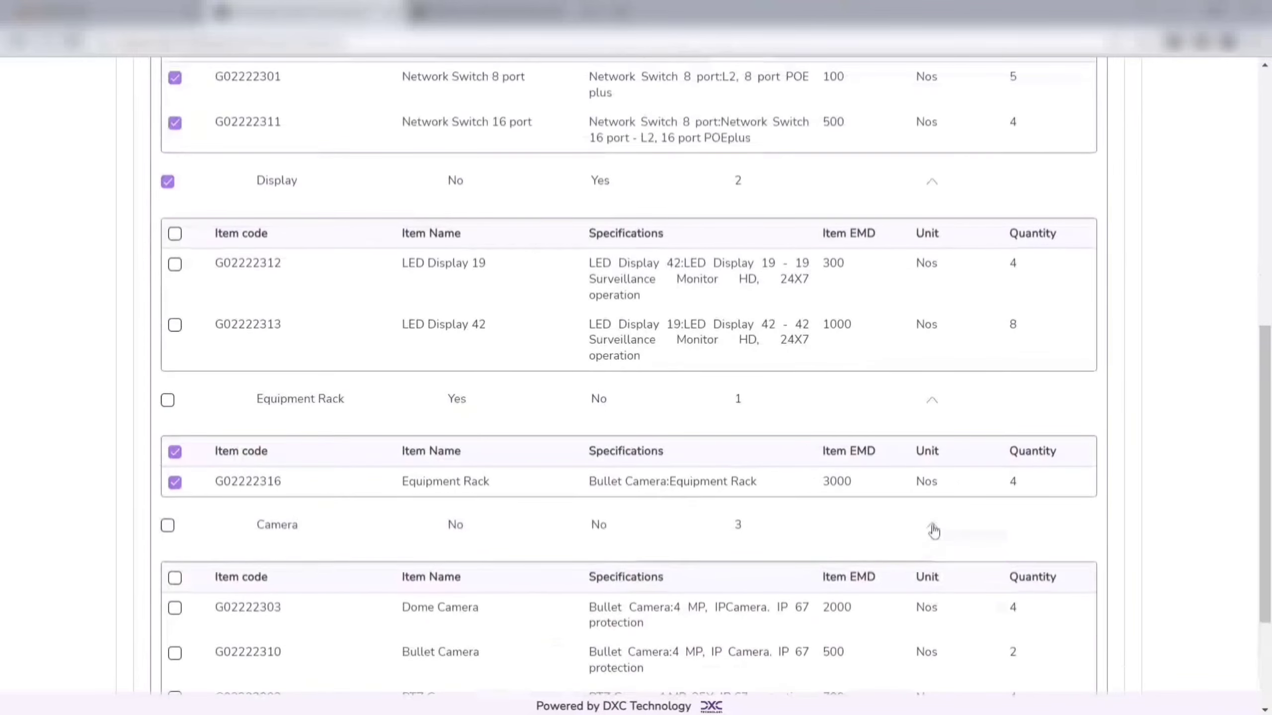
scroll(630, 216, up, 2)
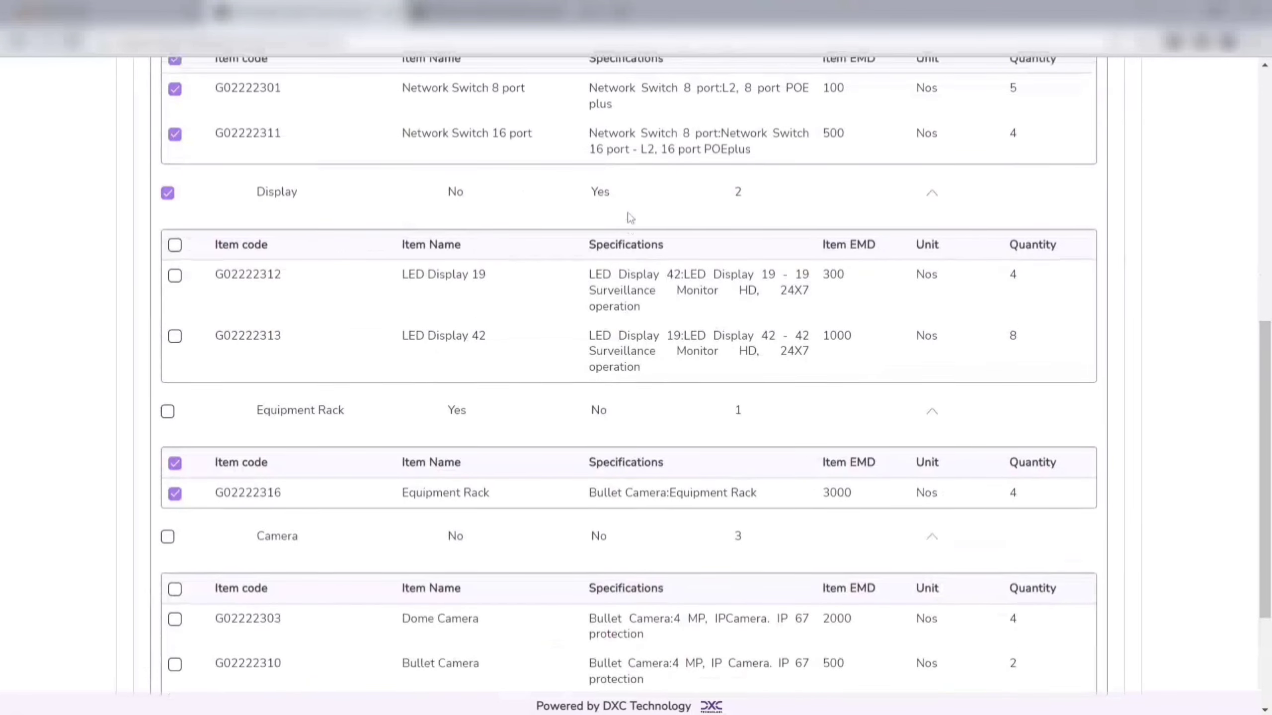
scroll(177, 370, up, 2)
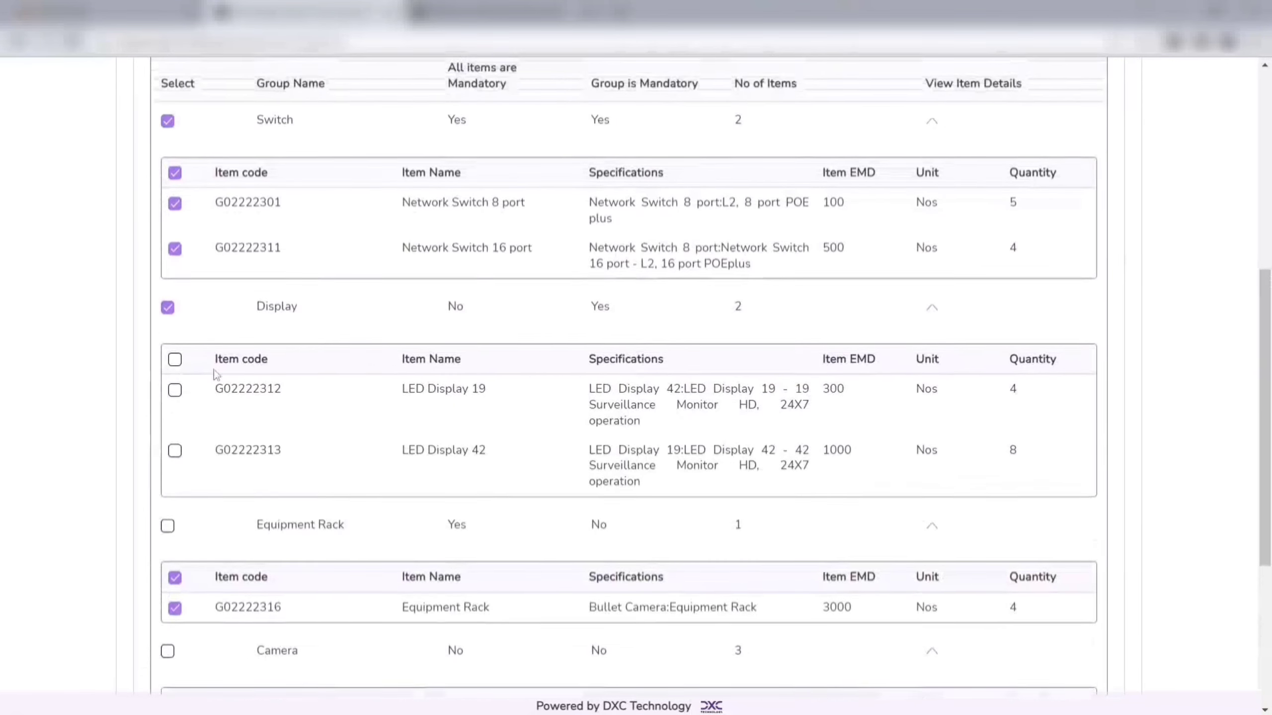
- Select all Display items, the Equipment Rack group and the Camera group with all its items, and save the bid items
click(175, 399)
scroll(361, 478, down, 4)
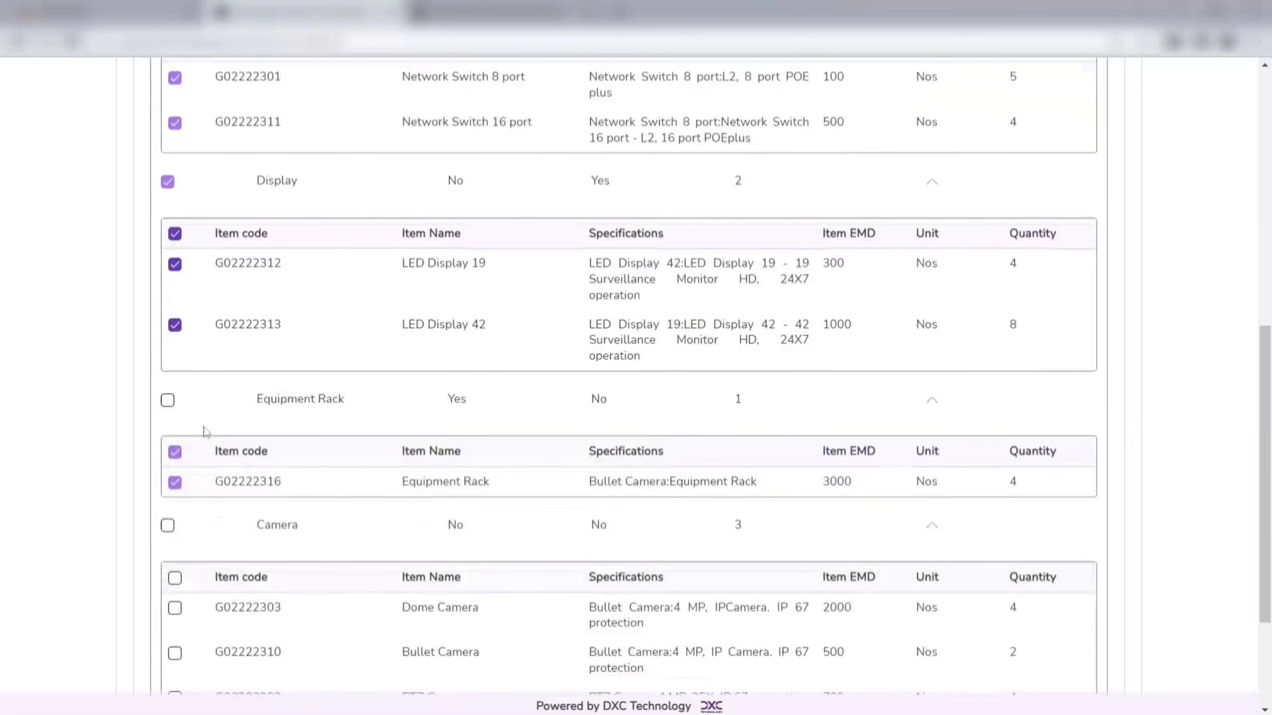
click(167, 398)
scroll(185, 421, down, 4)
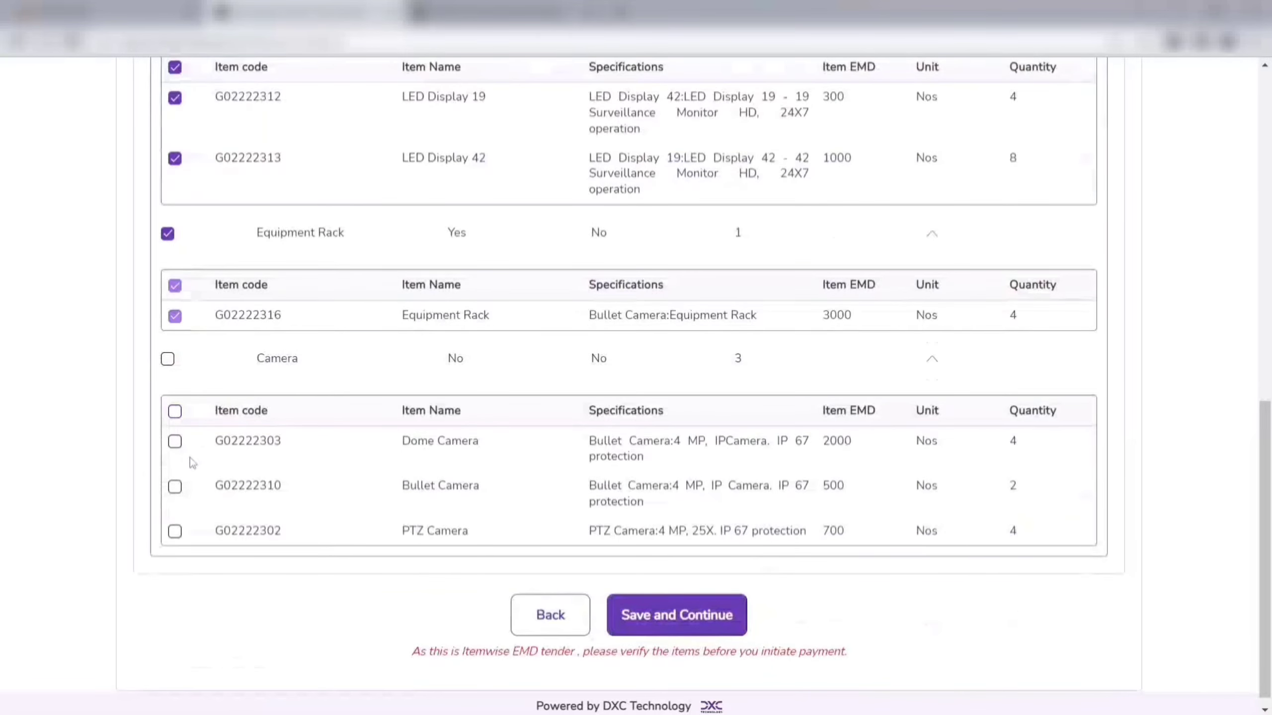
click(167, 358)
click(175, 414)
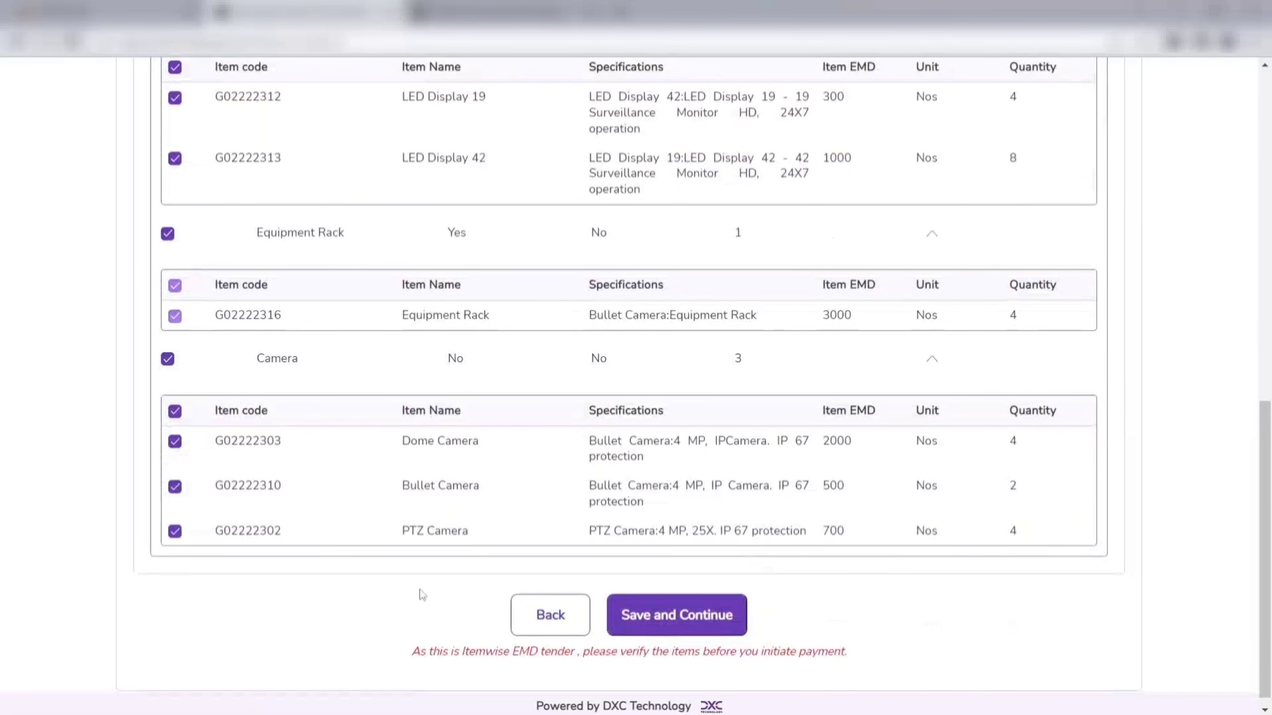
click(704, 617)
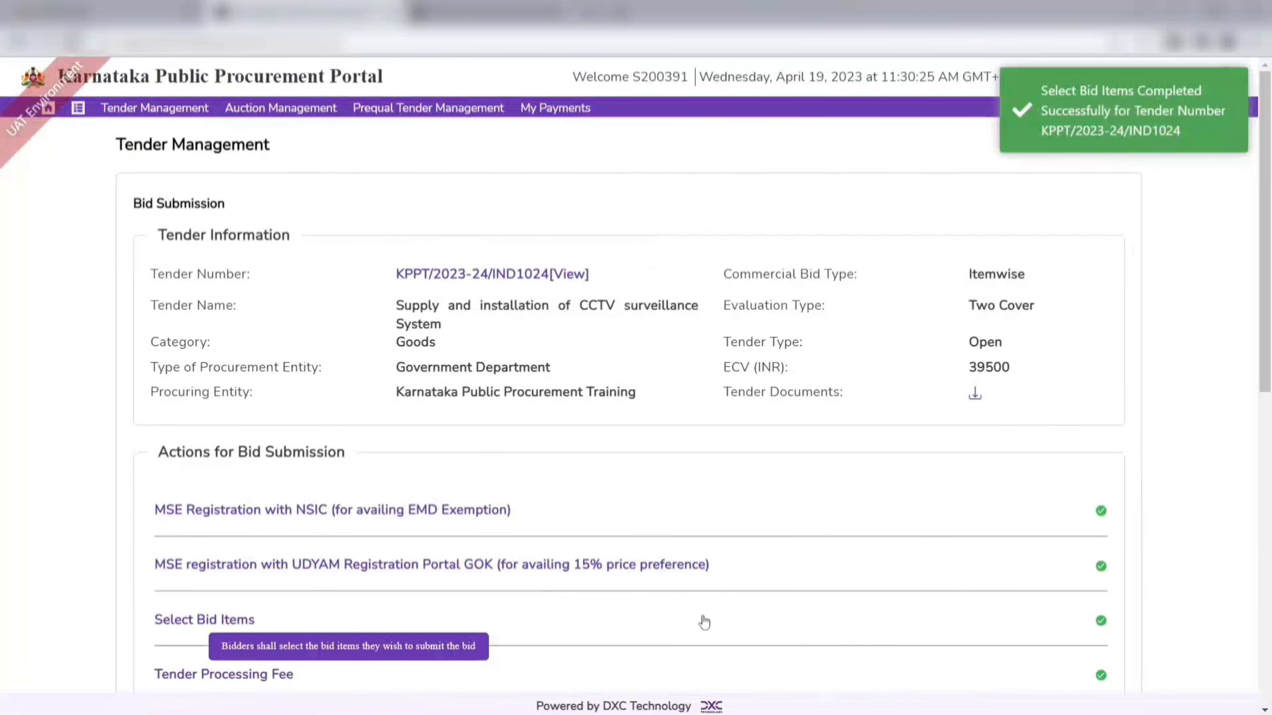
- Open the Tender Processing Fee action, choose Net Banking as the payment mode and confirm continuing with the payment
scroll(704, 621, down, 5)
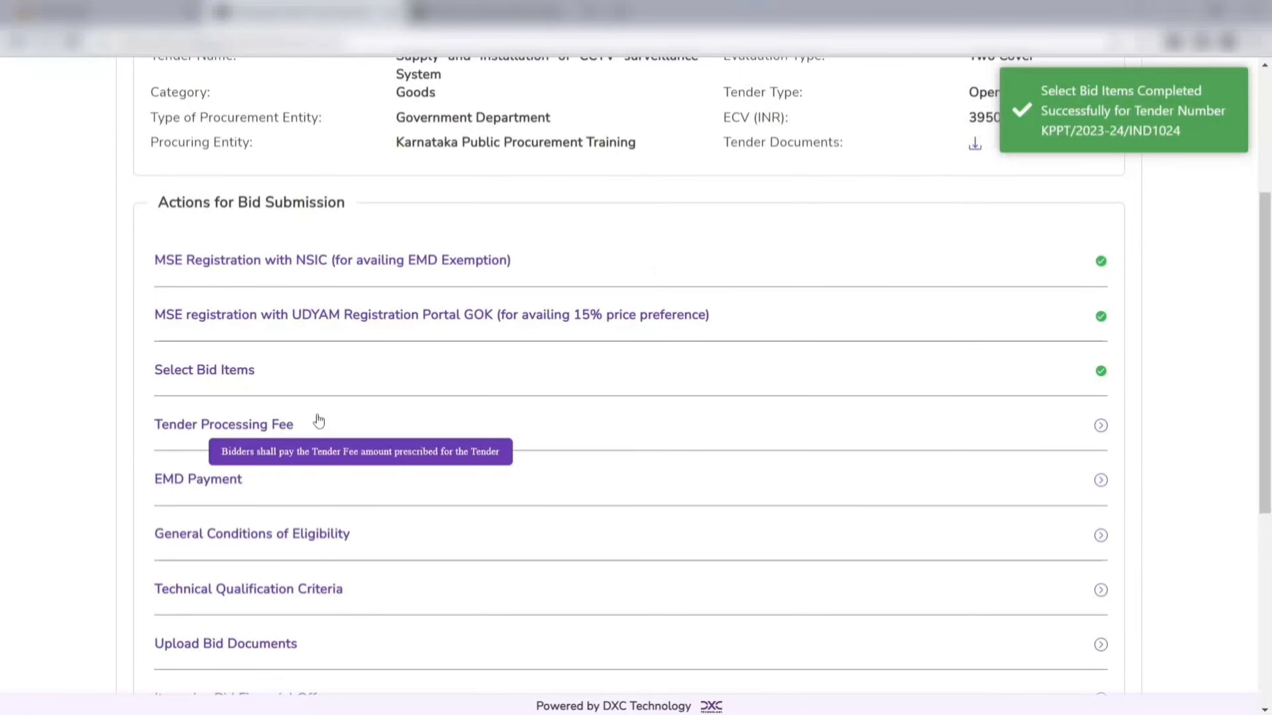
click(319, 421)
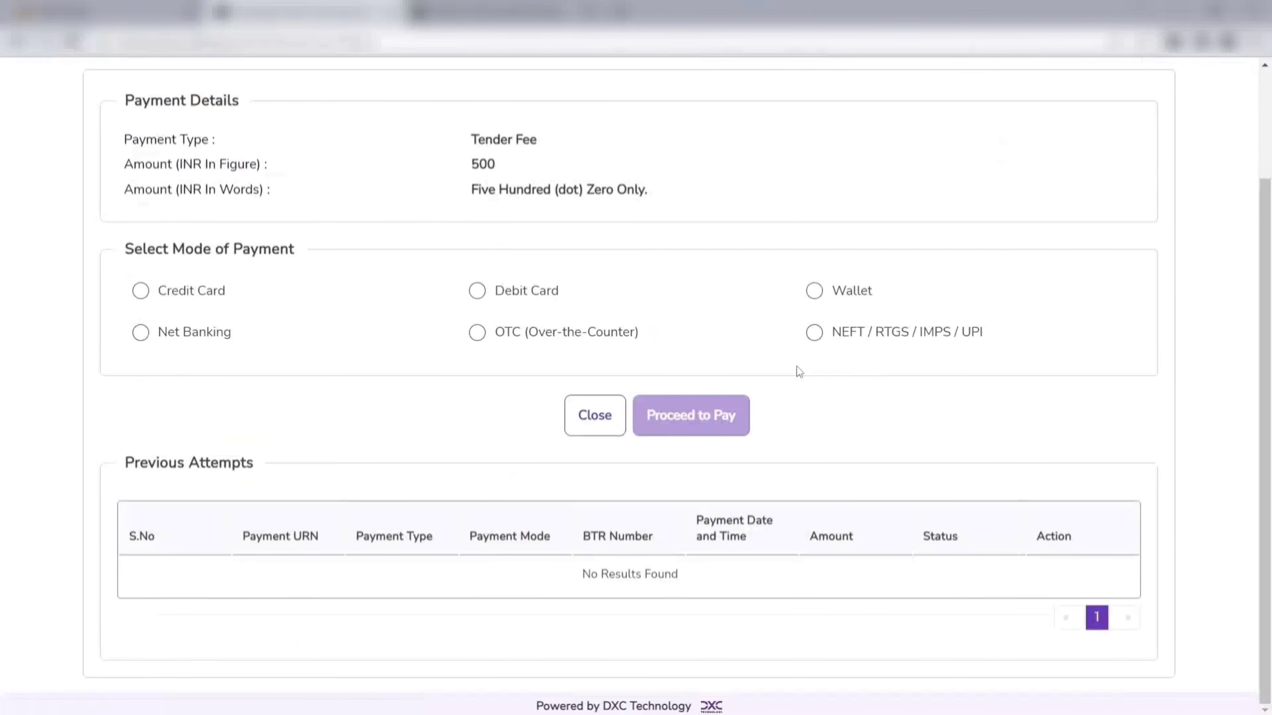
click(148, 337)
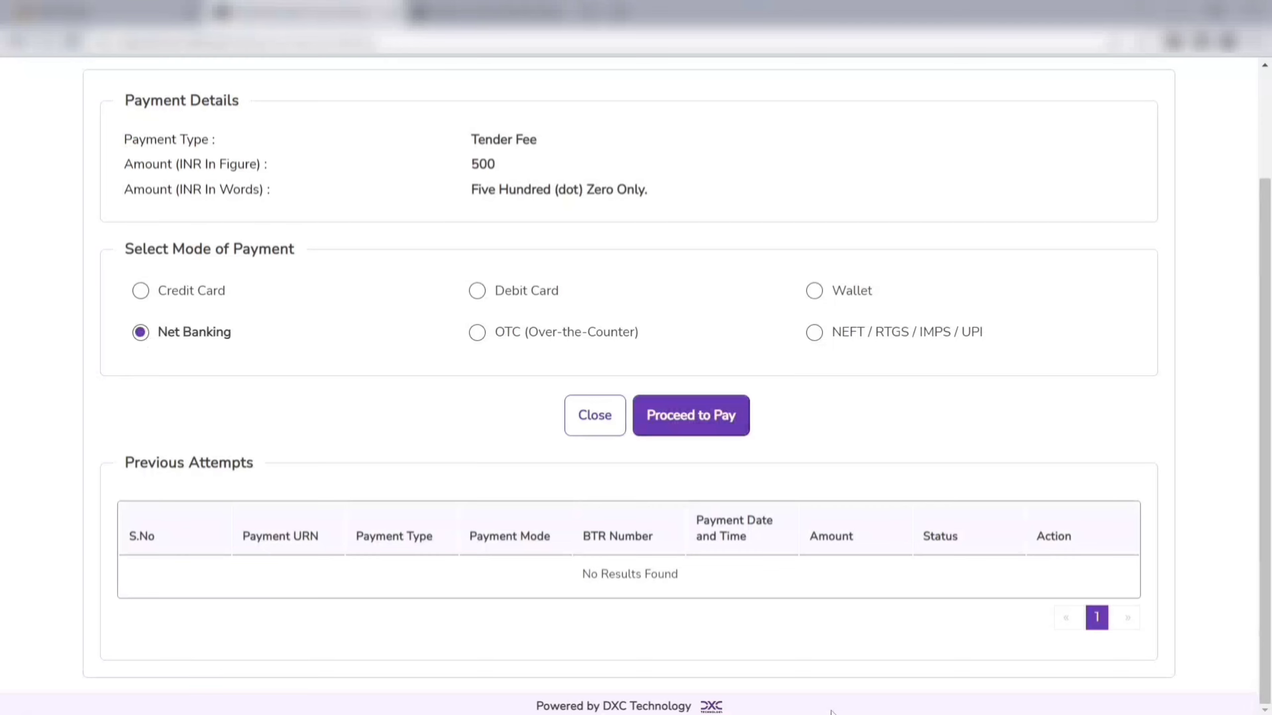
click(682, 435)
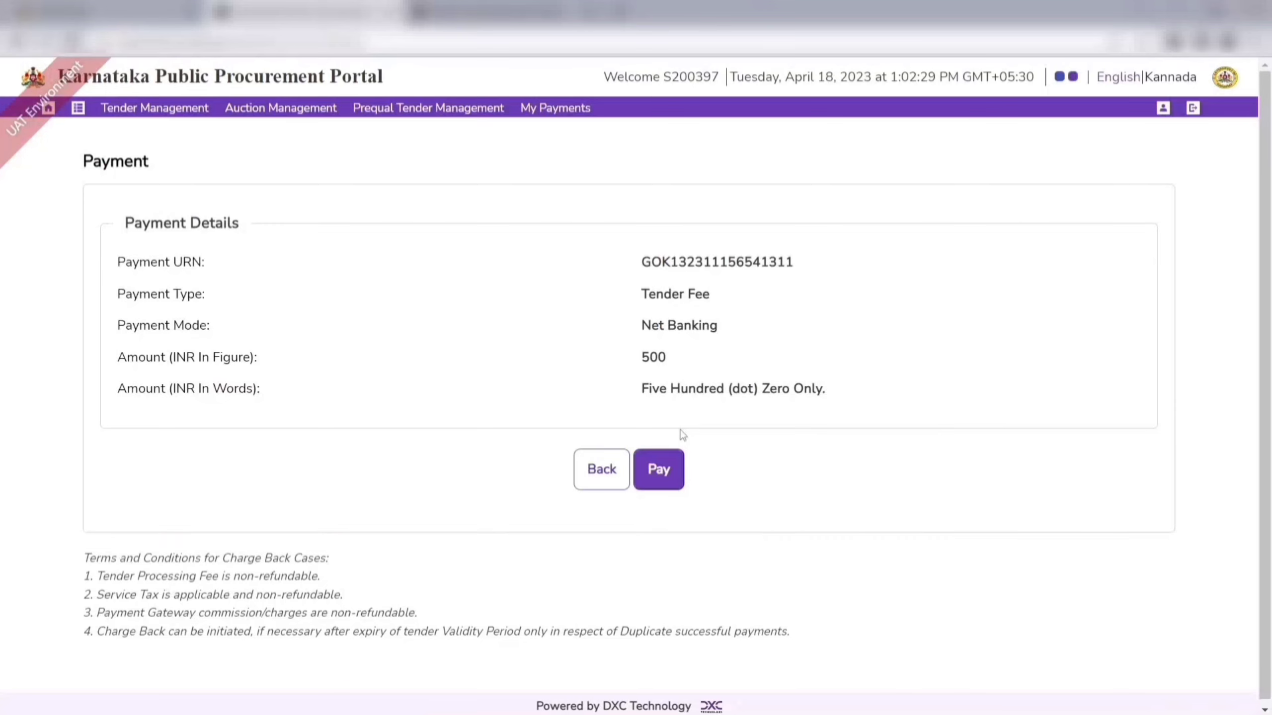
click(661, 469)
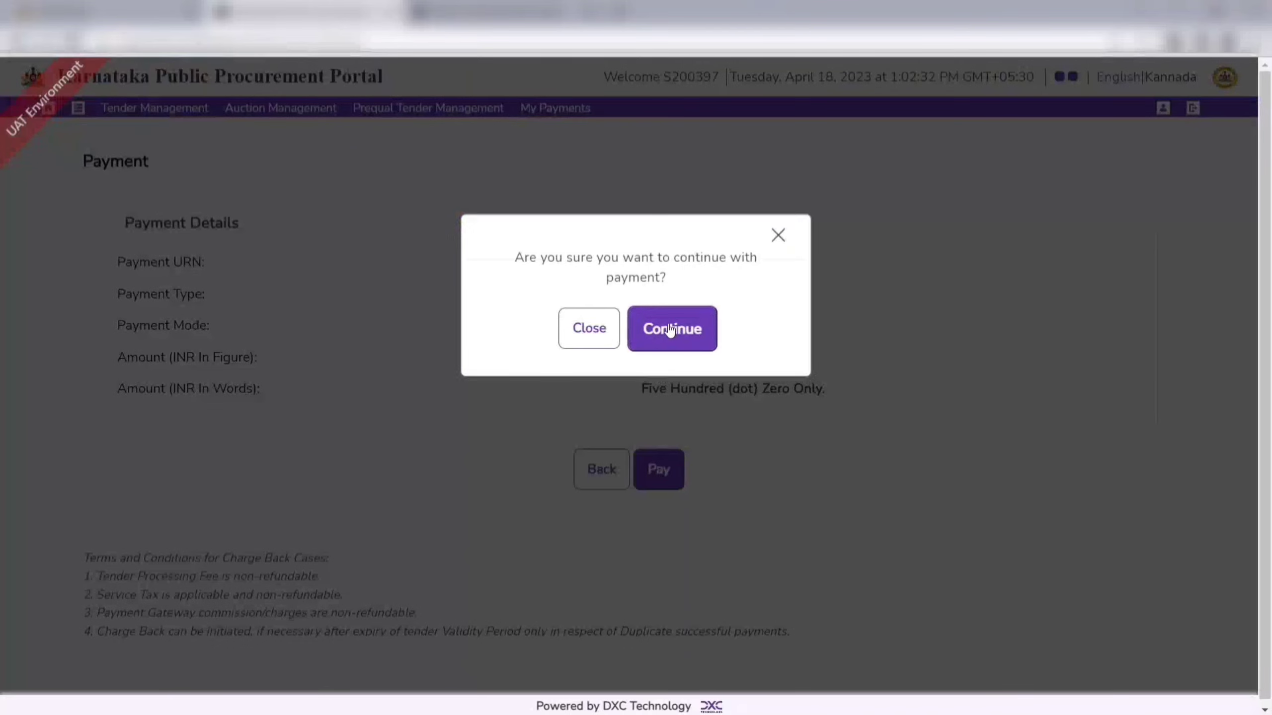
click(671, 327)
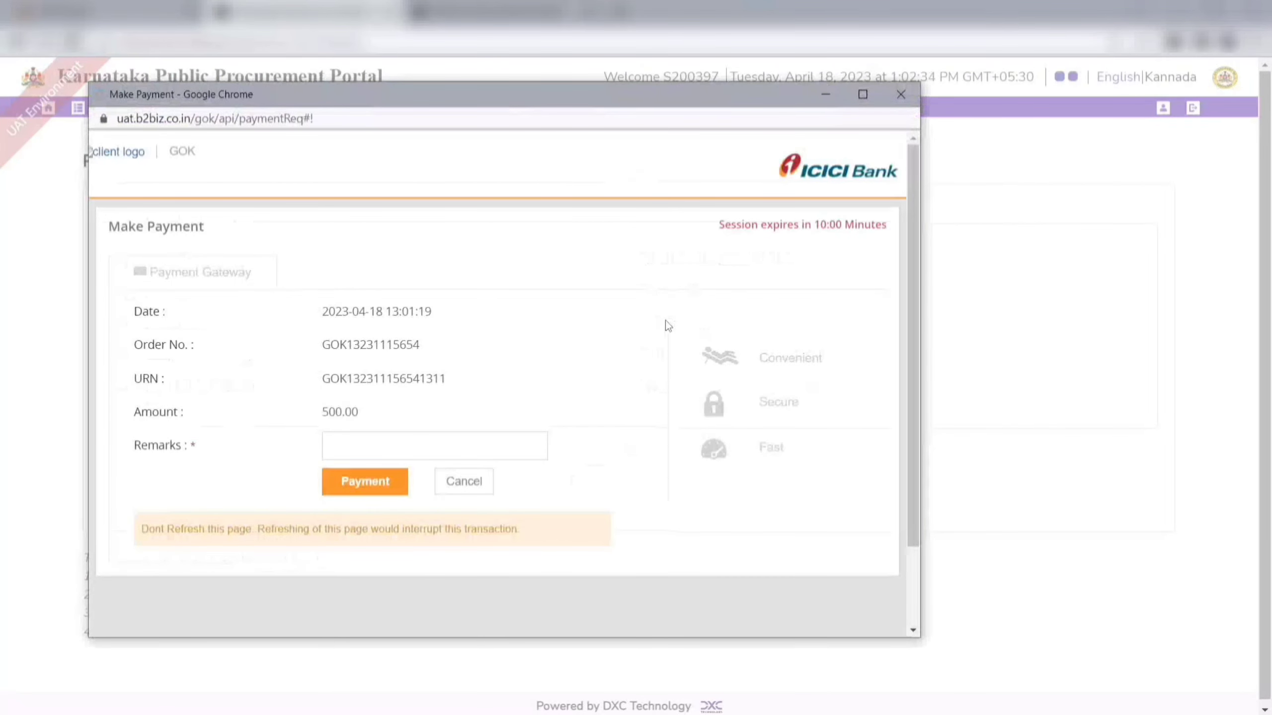
- Enter "tender fee" as the payment remark and proceed to the payment gateway
click(421, 442)
text(tender fee)
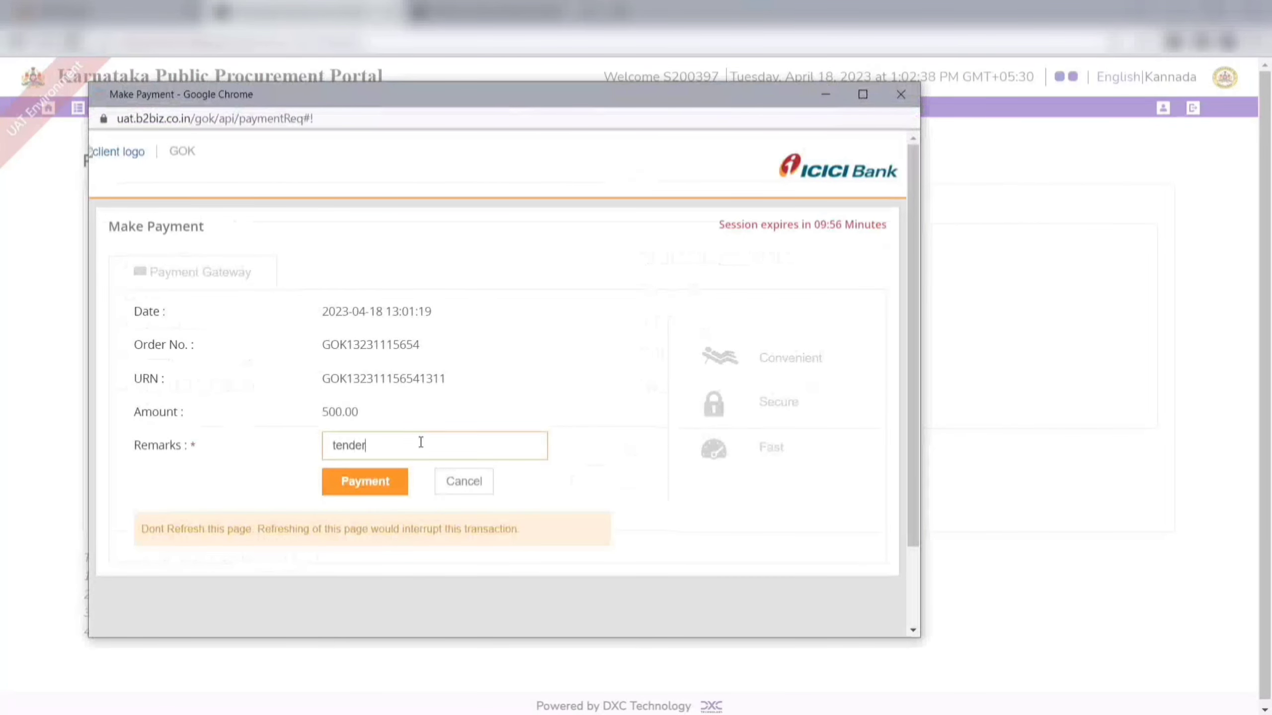
click(364, 482)
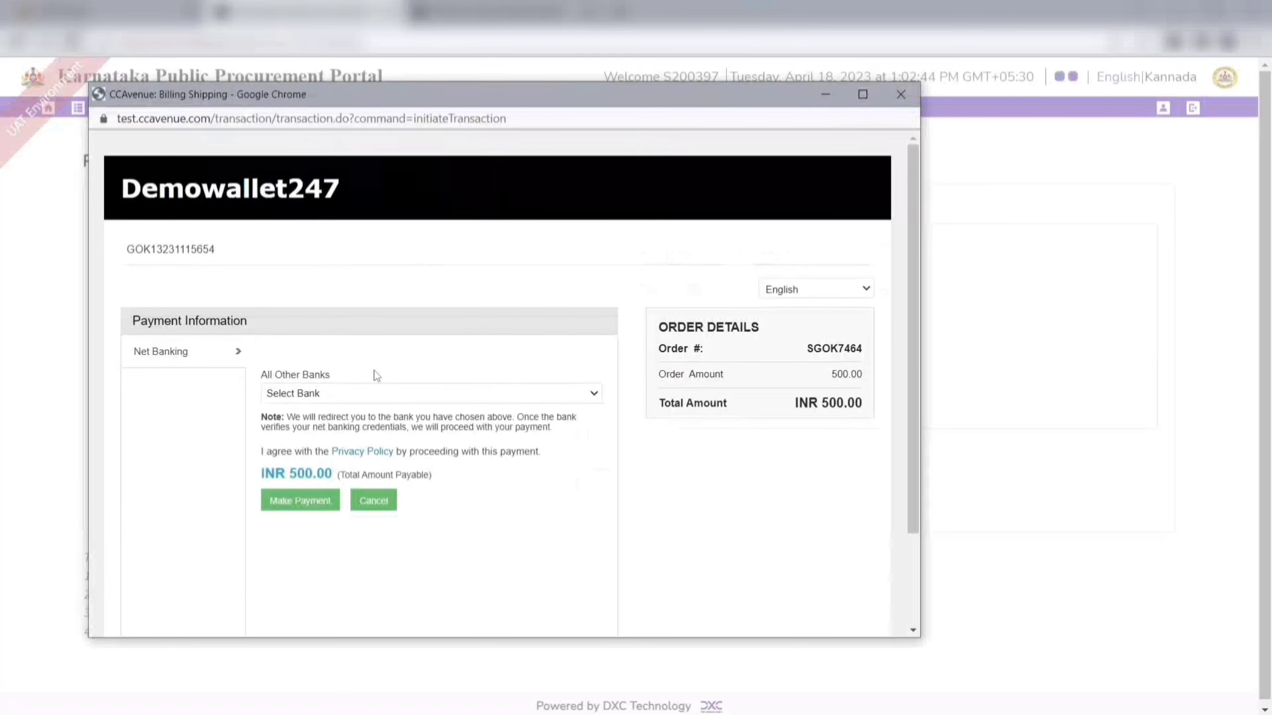
- Choose a bank for net banking, make the tender fee payment and return to the merchant site with transaction status Y
click(370, 395)
click(300, 421)
click(328, 510)
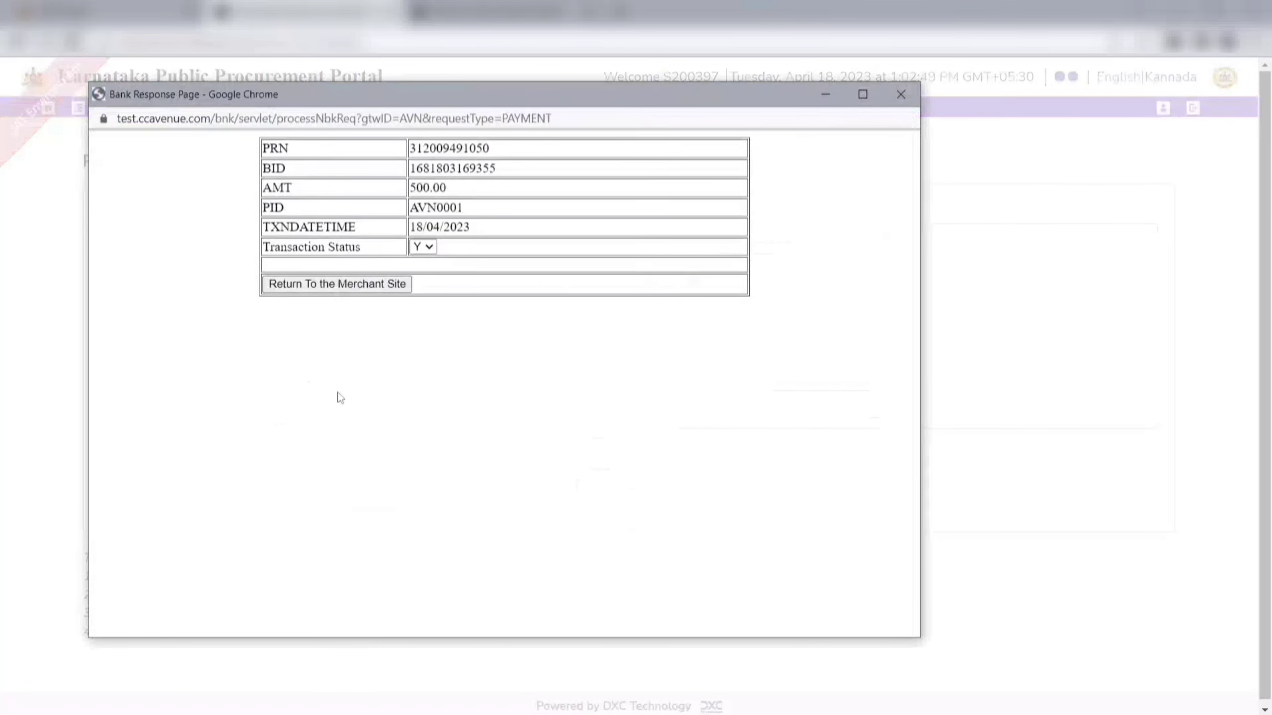
click(320, 285)
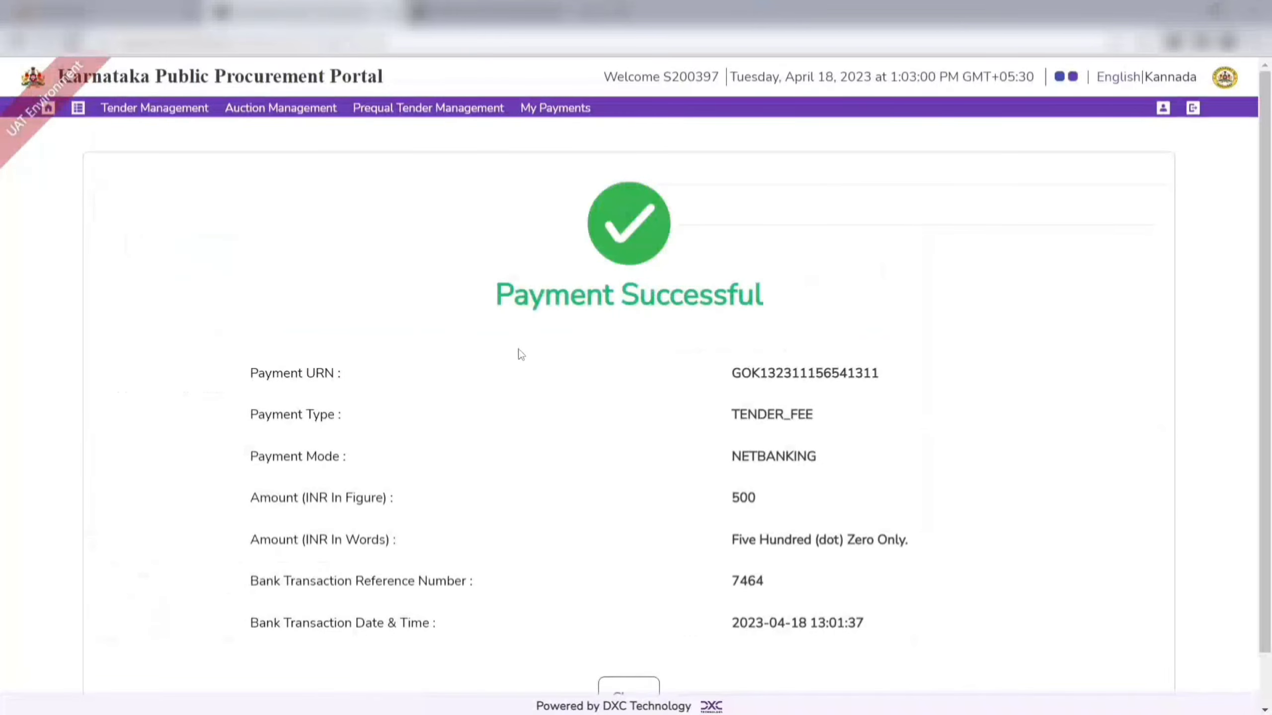
- Close the payment confirmation, check the tender fee's status under Previous Attempts and return to the bid submission page
scroll(511, 341, down, 1)
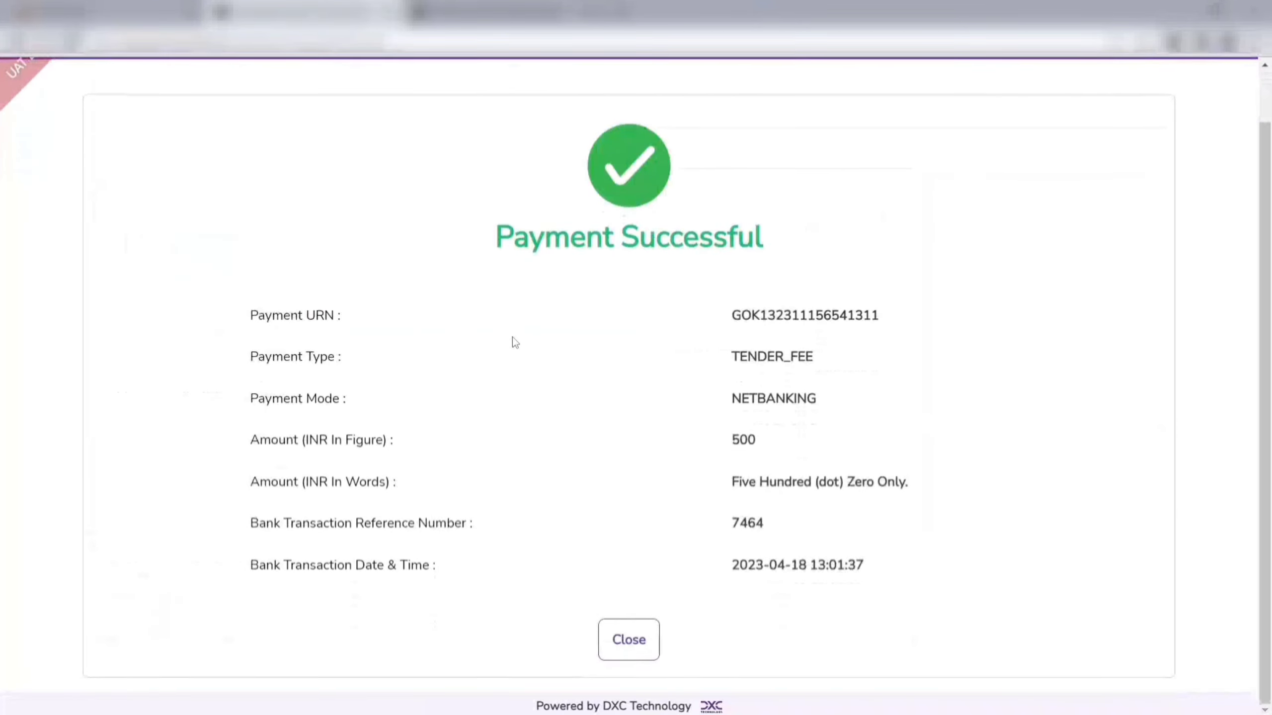
click(628, 646)
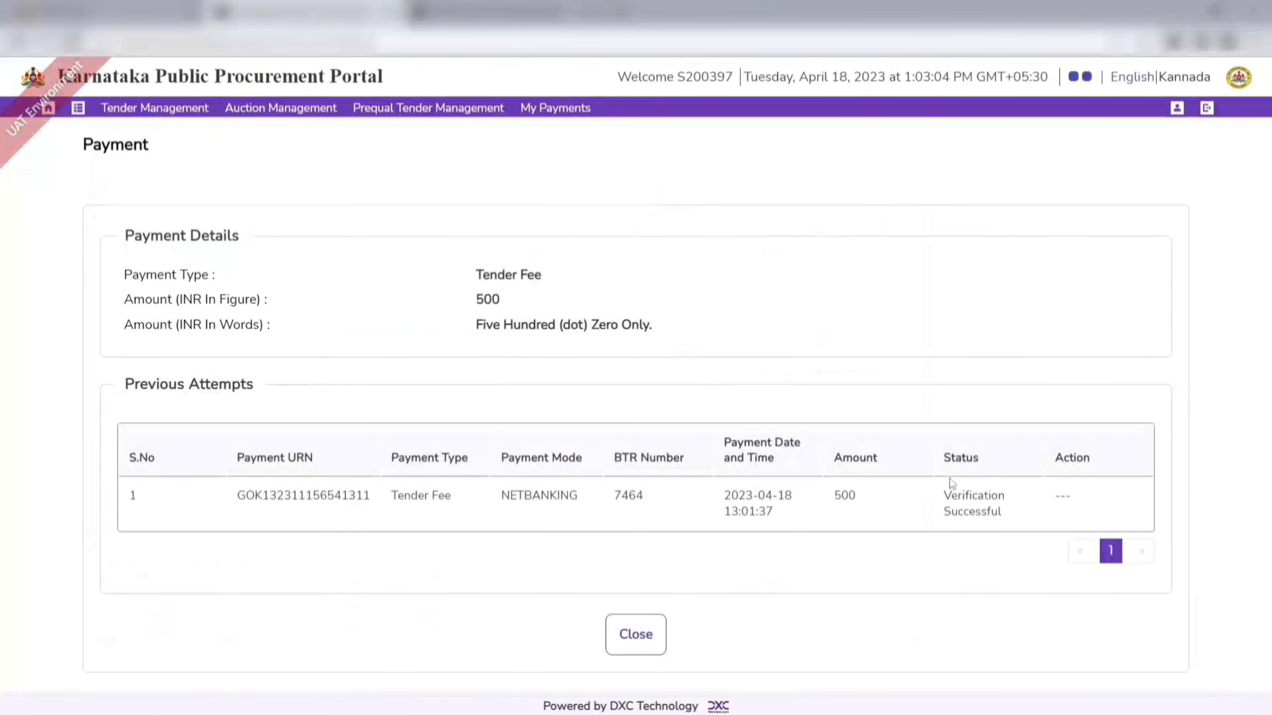
drag(944, 492, 1019, 529)
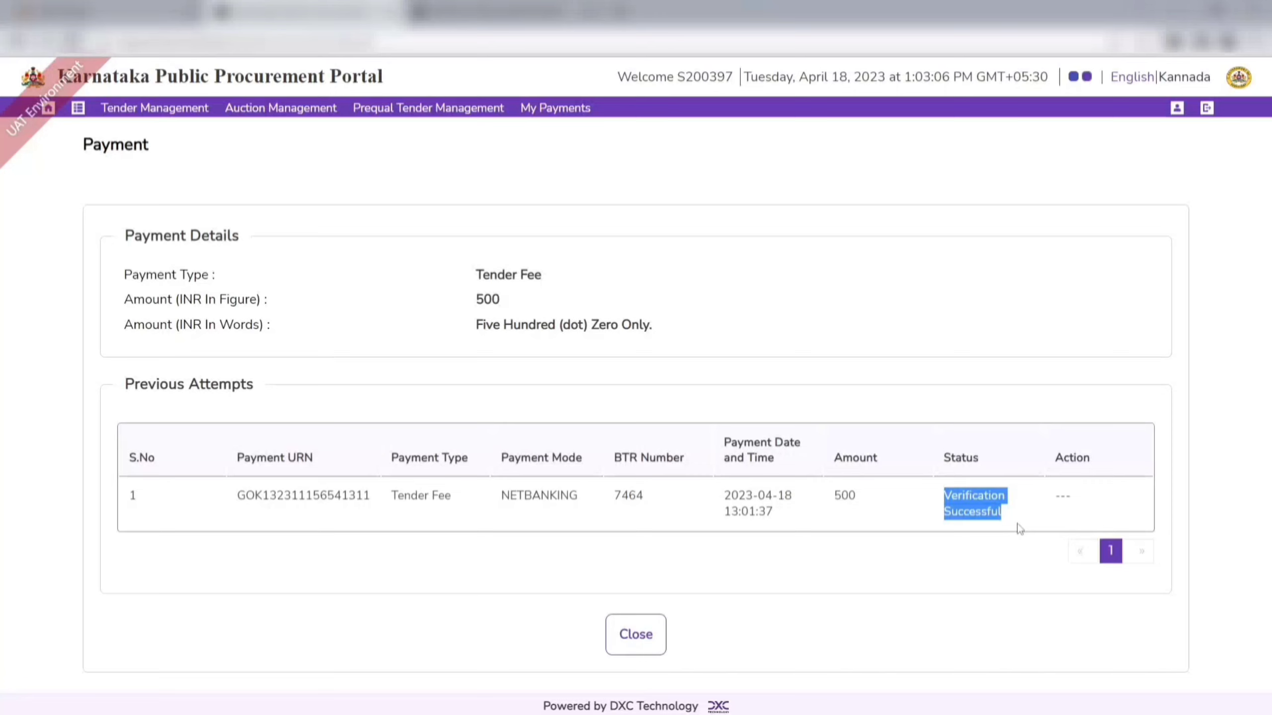
click(1010, 557)
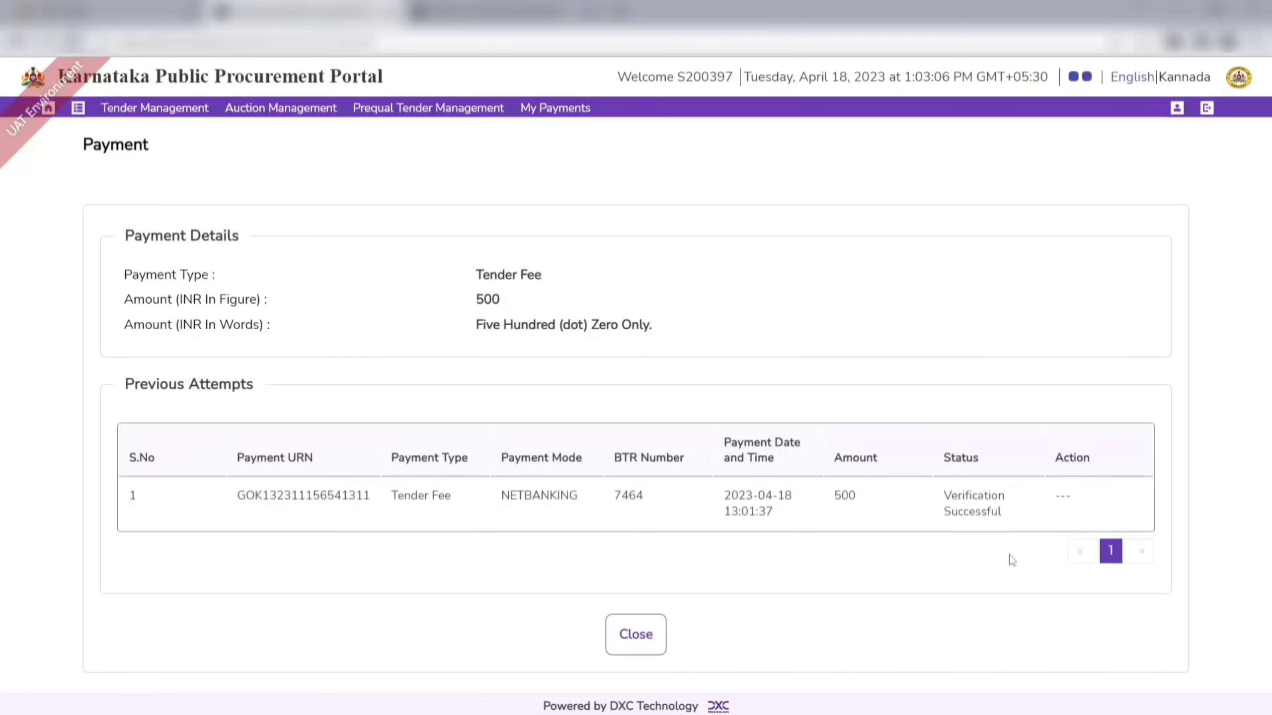
click(636, 636)
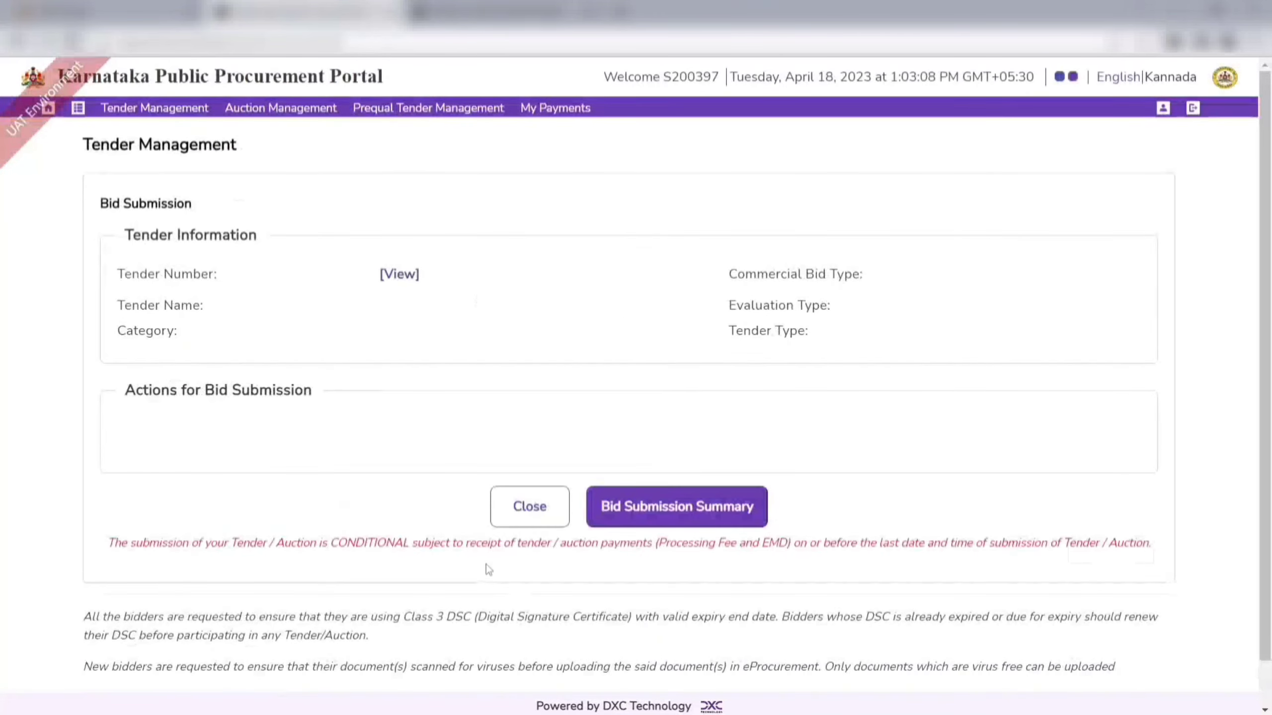
- Open the EMD Payment action, read the item-wise EMD notice and continue
scroll(391, 558, down, 4)
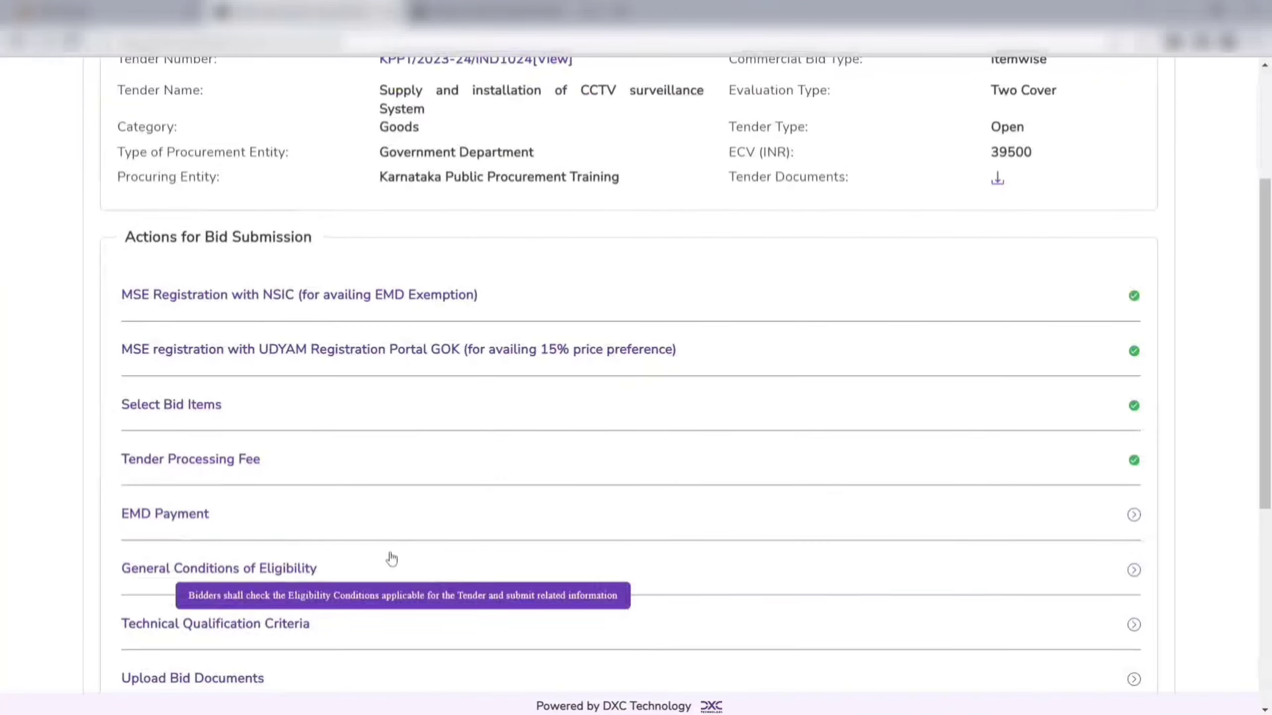
click(184, 519)
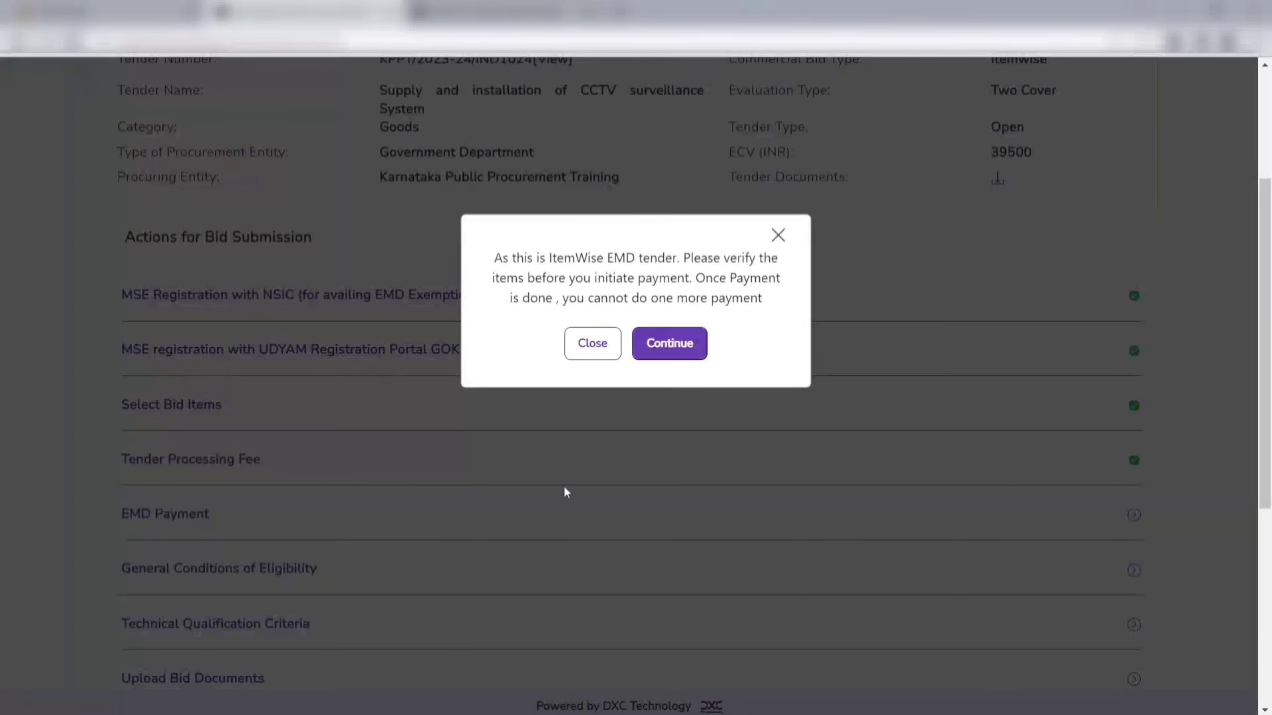
drag(490, 262, 780, 304)
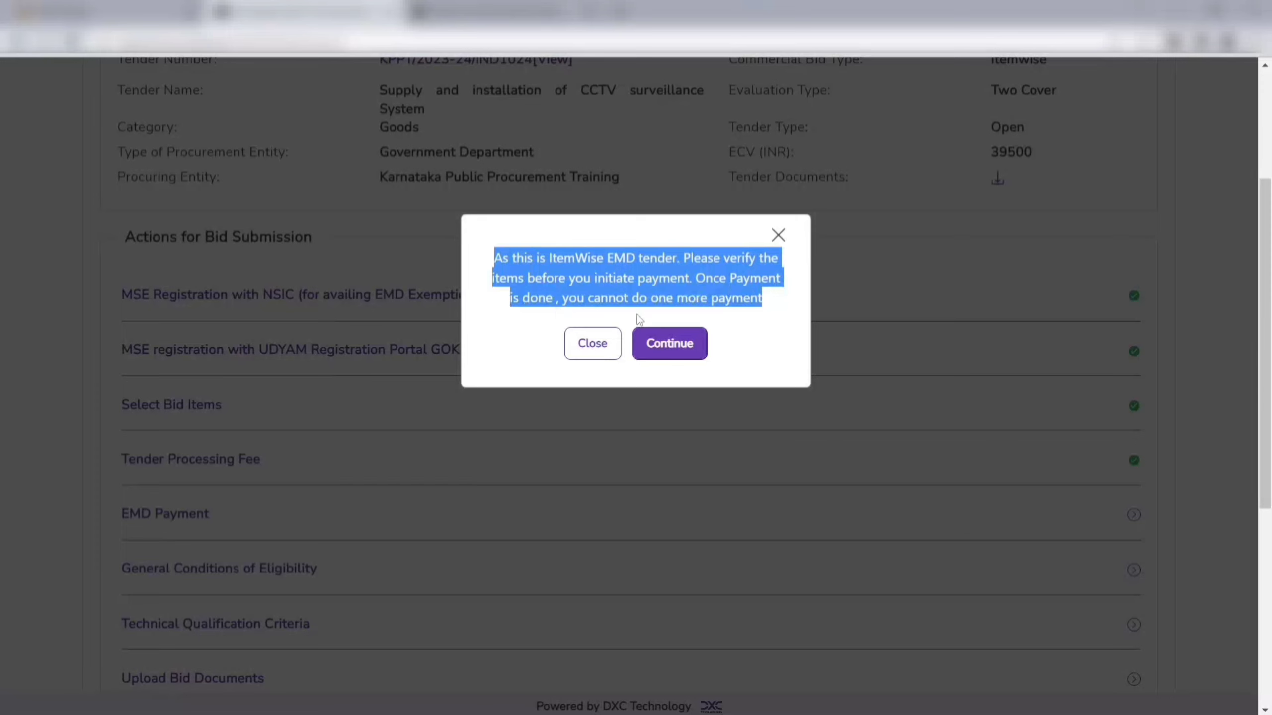
click(776, 321)
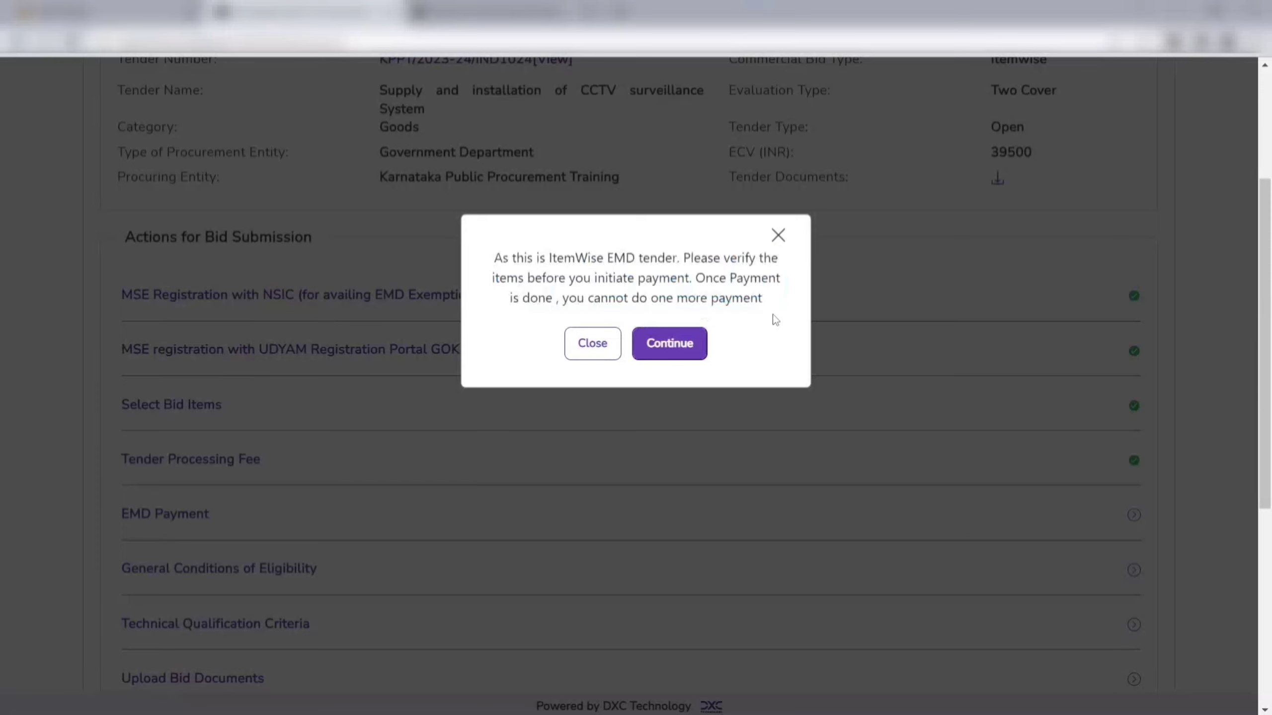
click(669, 350)
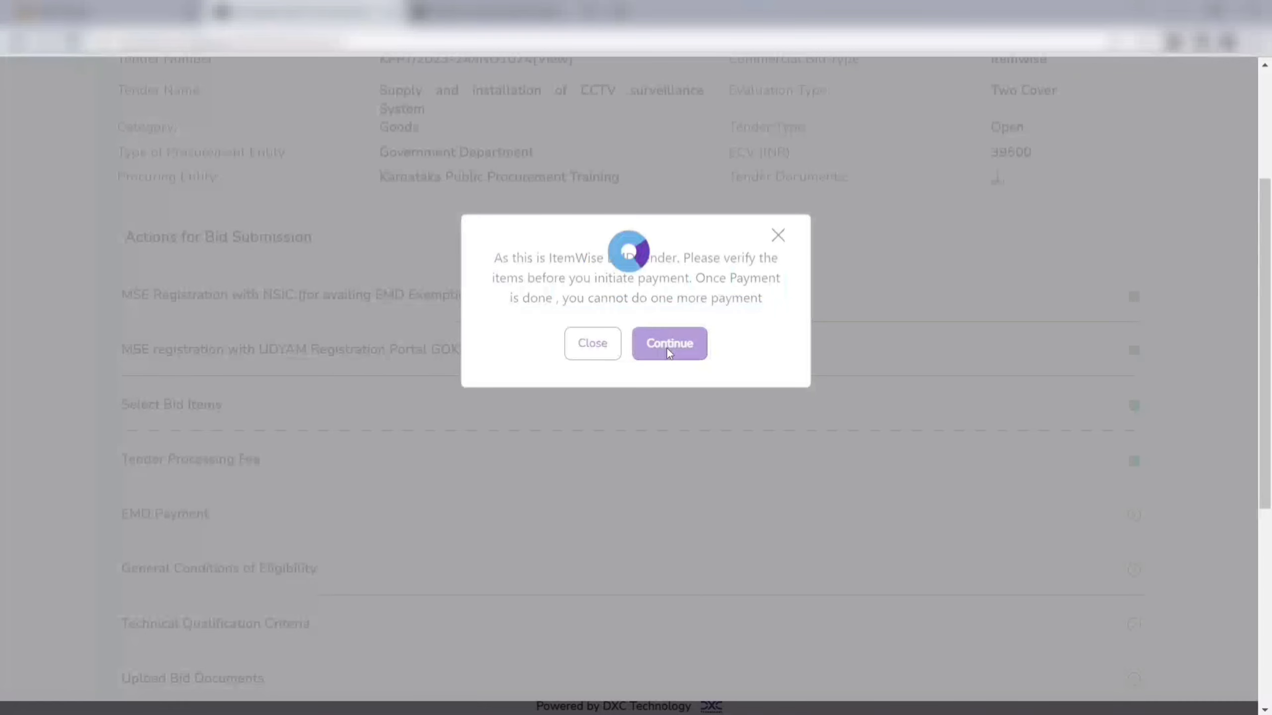
- Check the Tender EMD amount, choose Net Banking as the payment mode and proceed to pay
scroll(679, 399, down, 3)
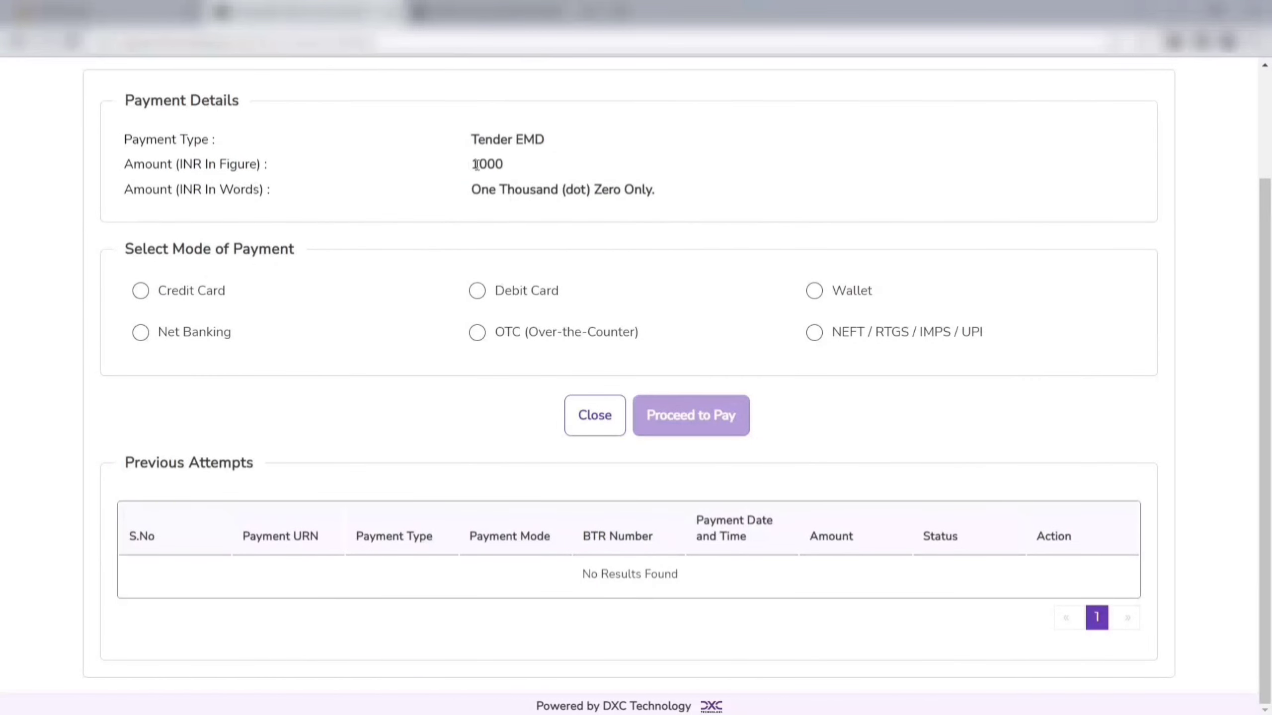
drag(471, 165, 540, 175)
click(560, 176)
click(176, 335)
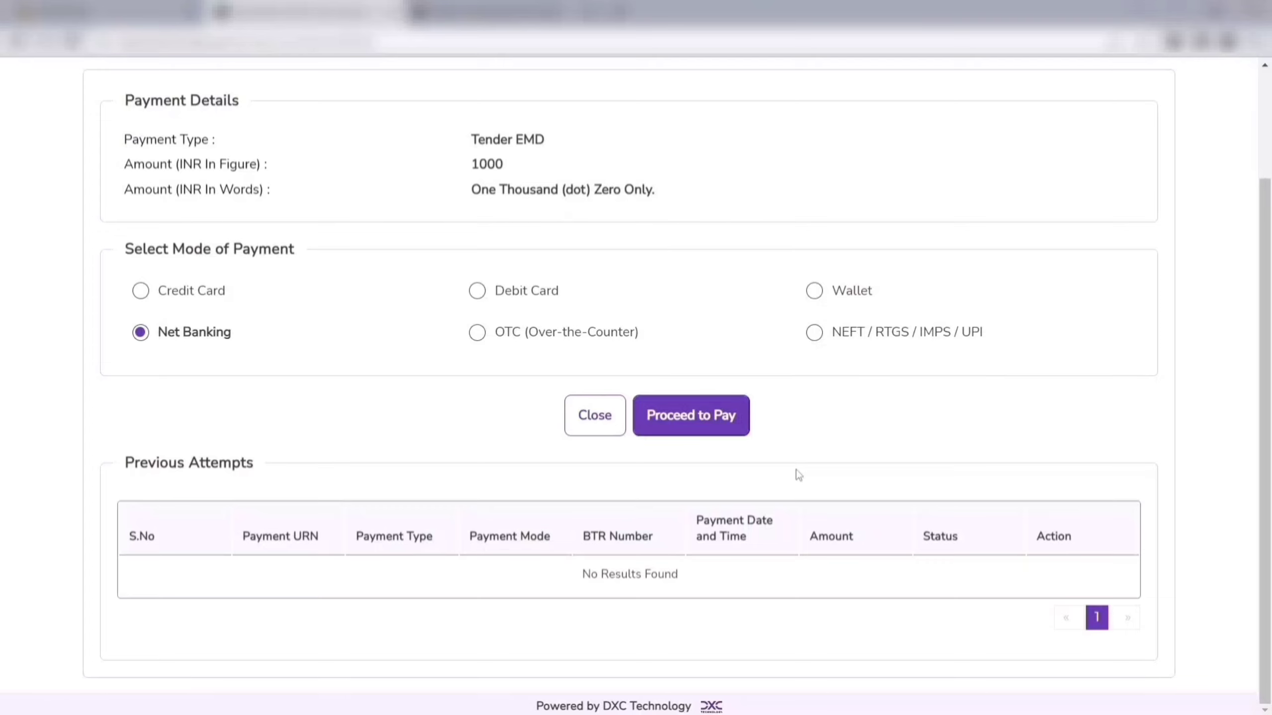
click(701, 426)
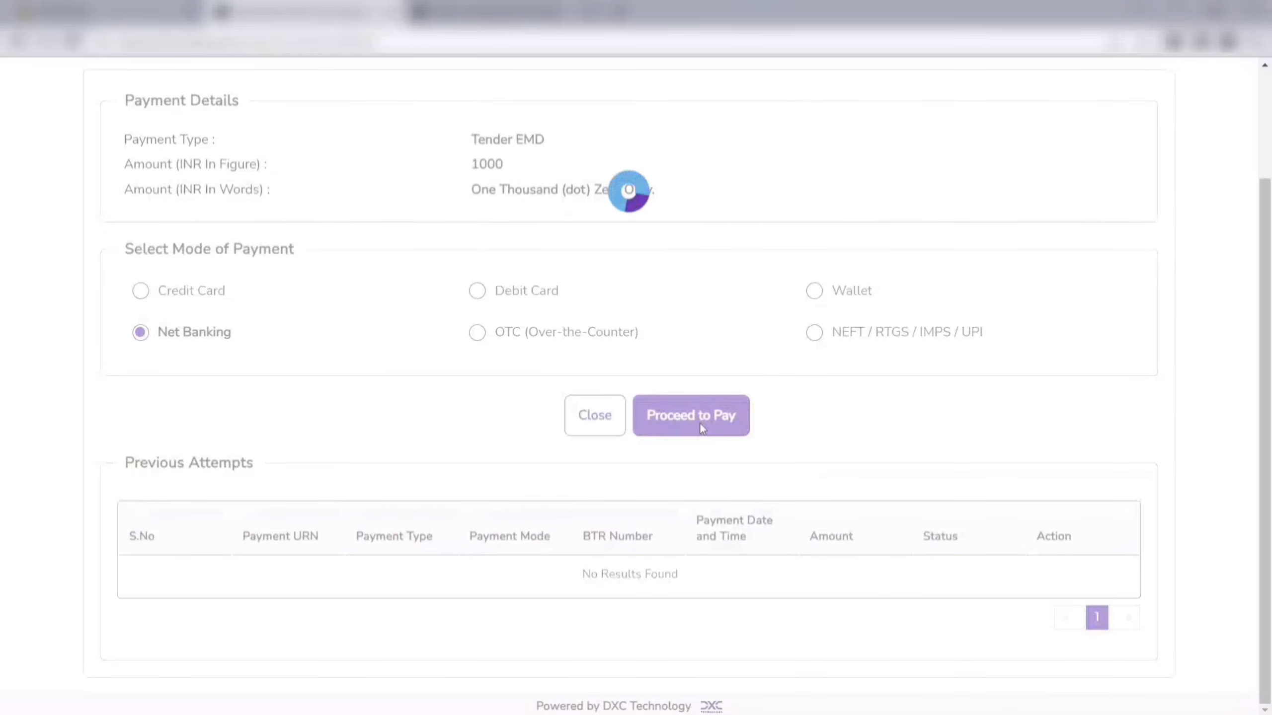
- Select the refund account for the 1000 EMD amount, start the payment and confirm continuing with it
scroll(272, 570, down, 3)
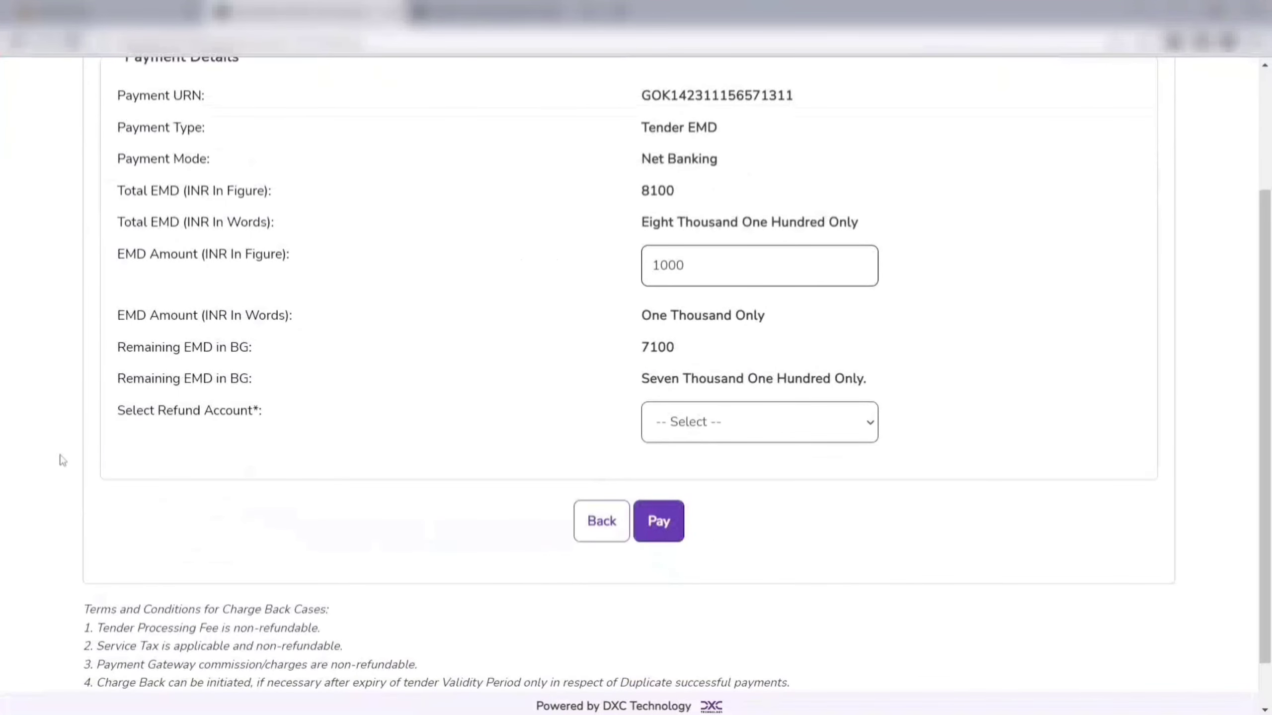
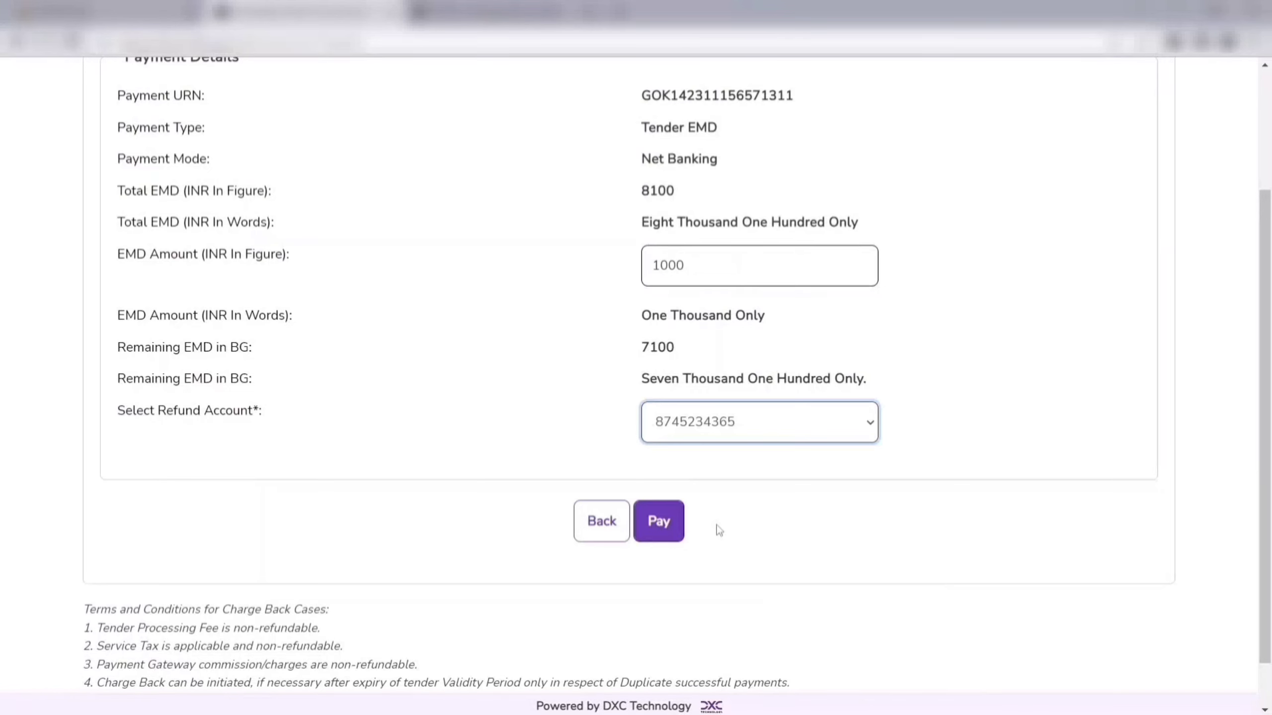
click(653, 530)
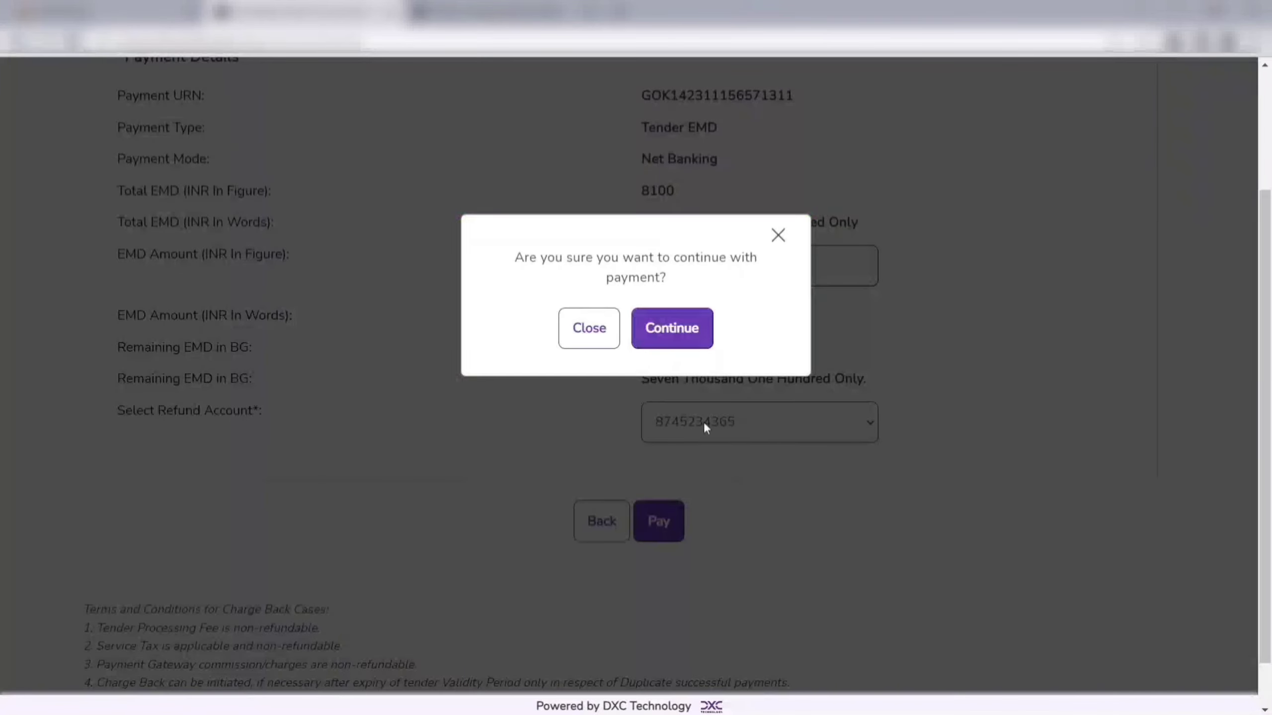
click(672, 337)
- Enter "emd" as the payment remarks and proceed with the payment
click(473, 444)
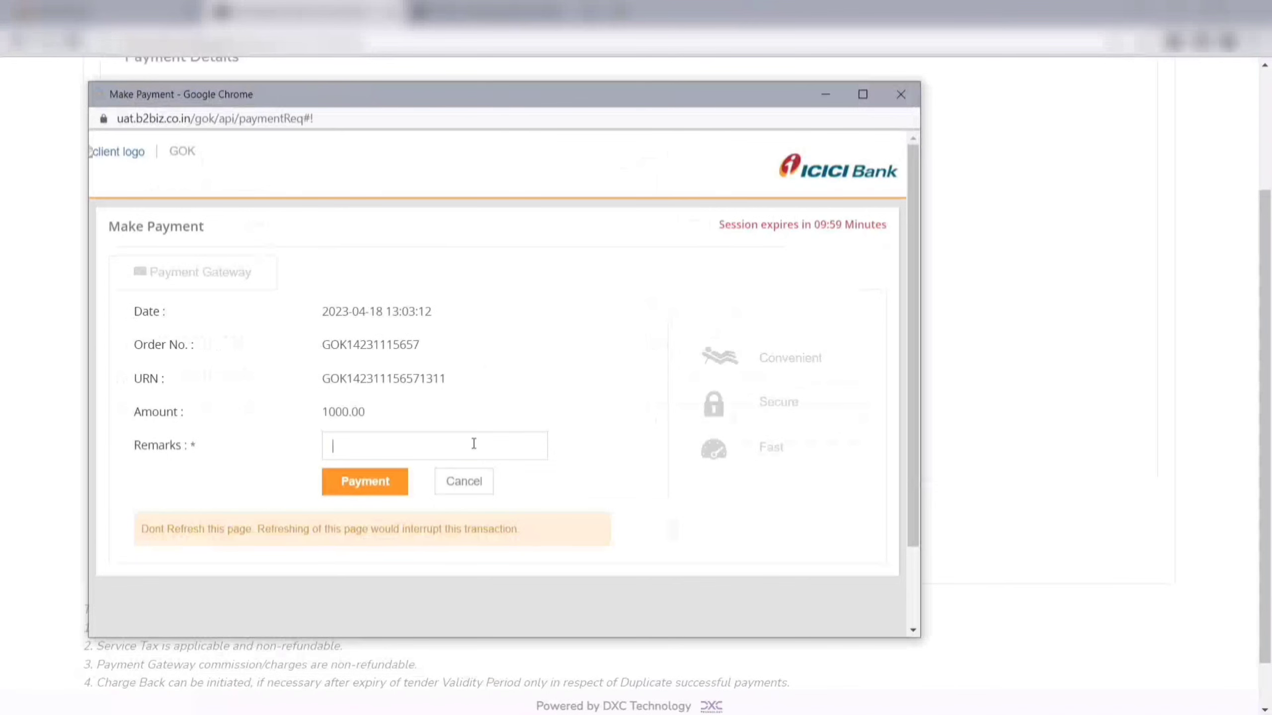
text(emd)
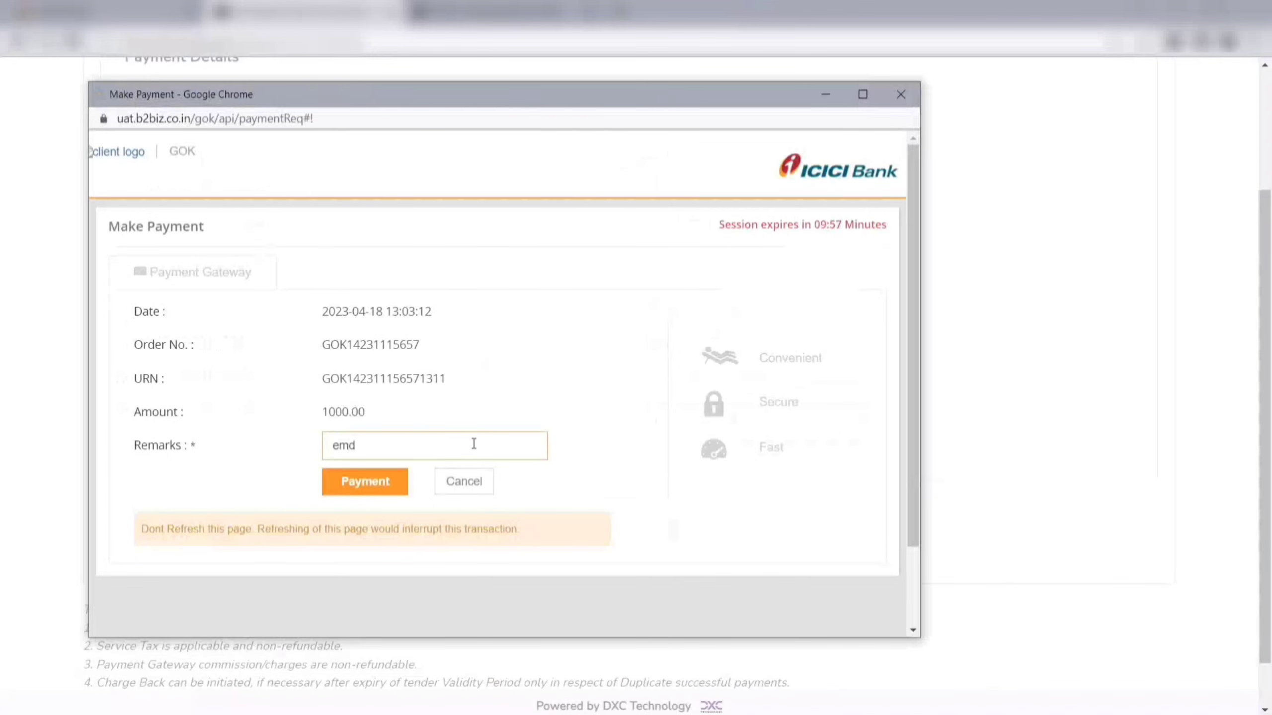
click(365, 481)
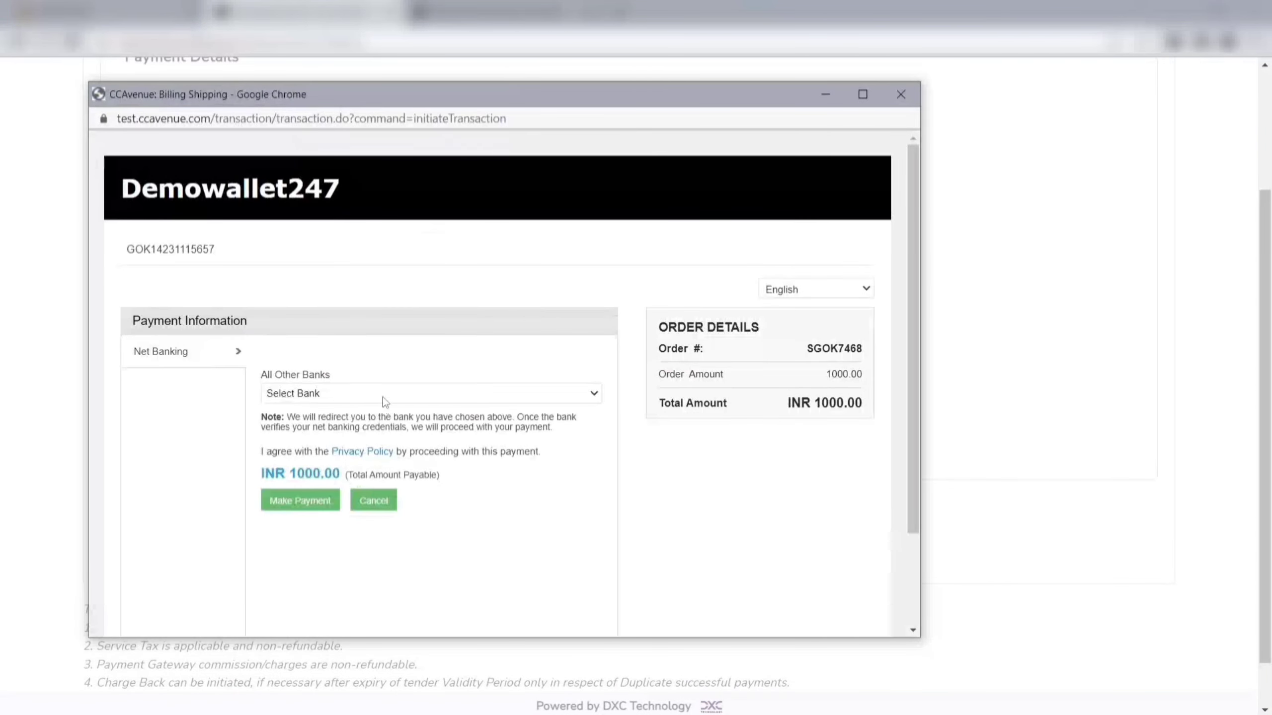
- Choose a bank for net banking, make the EMD payment and return to the merchant site
click(383, 397)
click(381, 423)
click(301, 500)
click(333, 284)
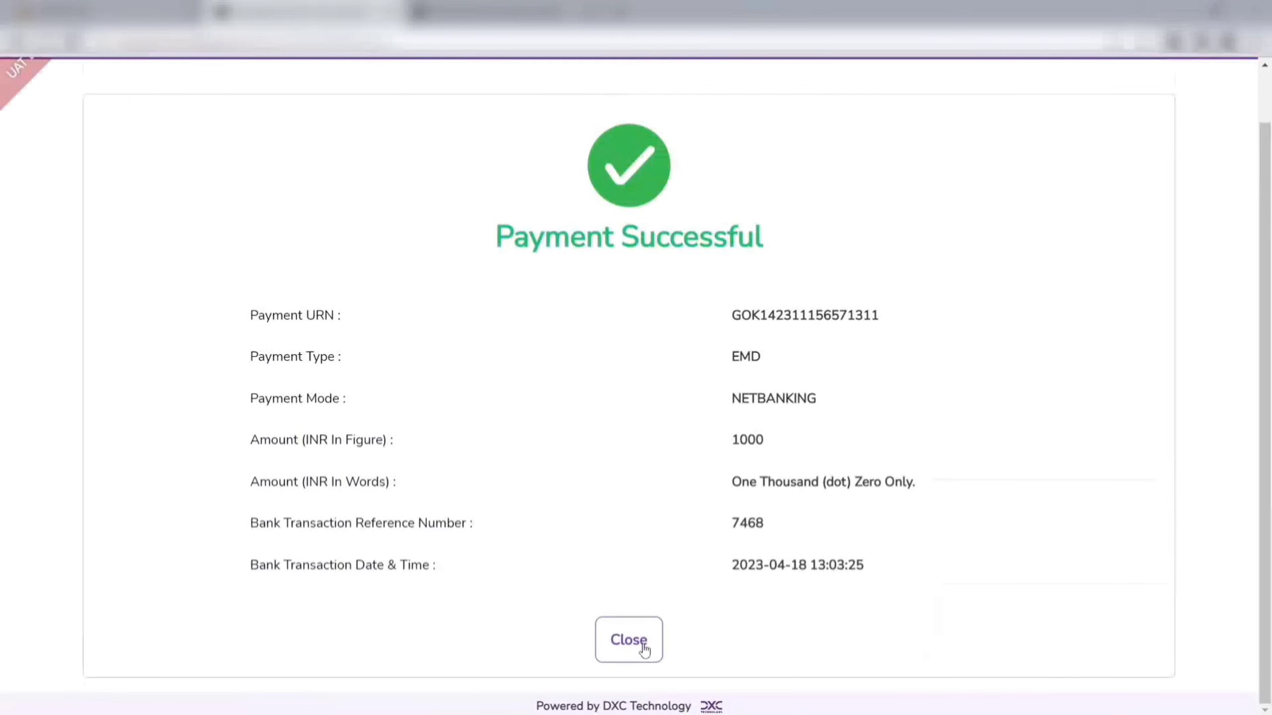
- Close the EMD payment confirmation, check the payment's status under Previous Attempts and return to the bid submission page
click(643, 646)
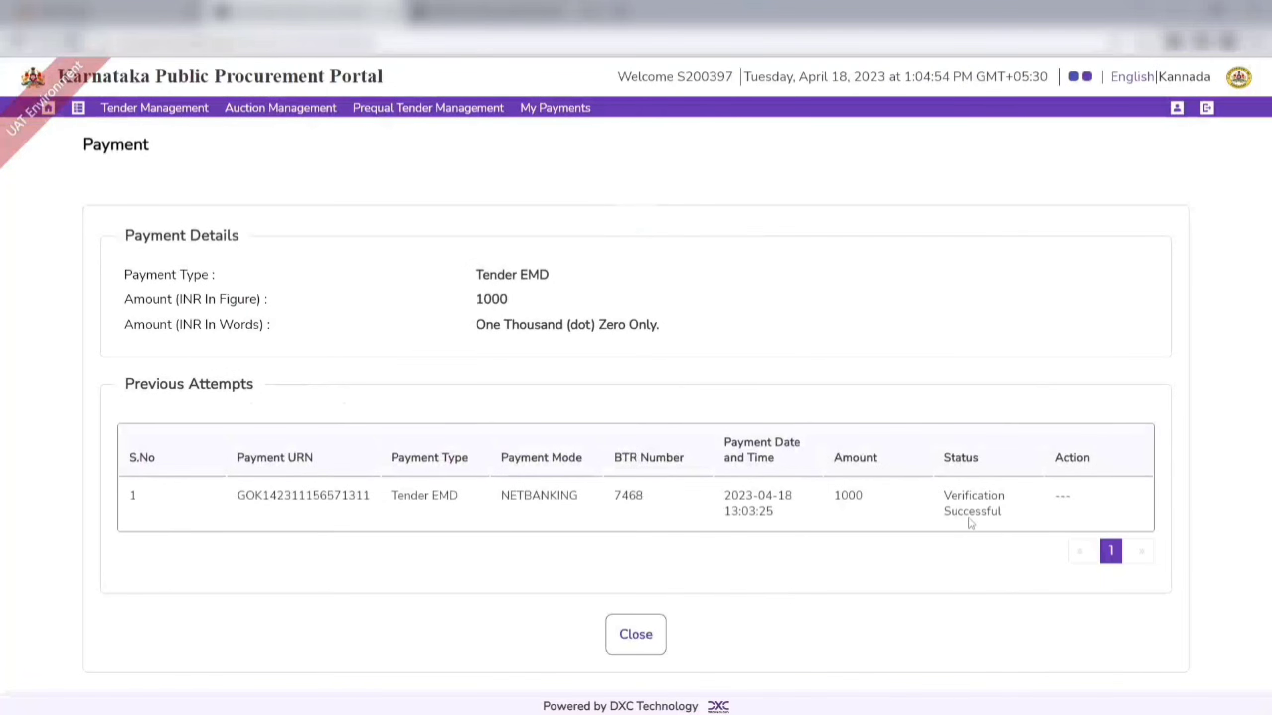
drag(945, 502, 1016, 597)
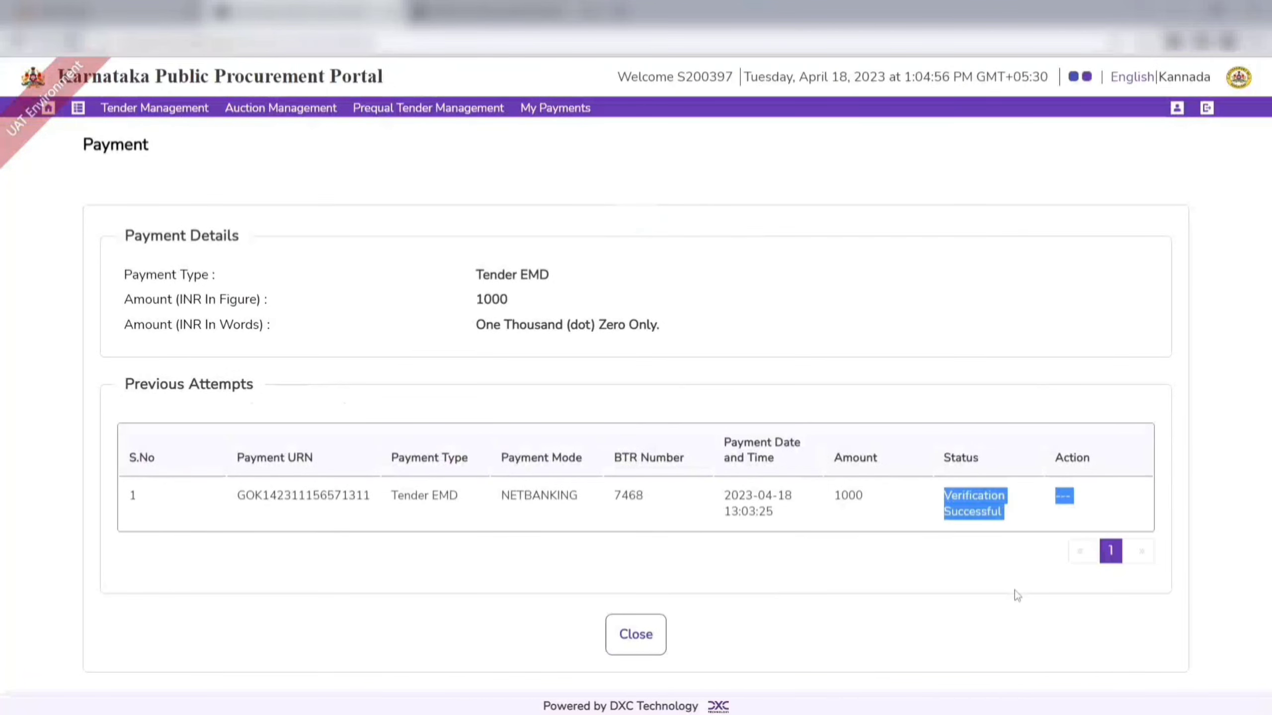
click(1017, 597)
click(636, 636)
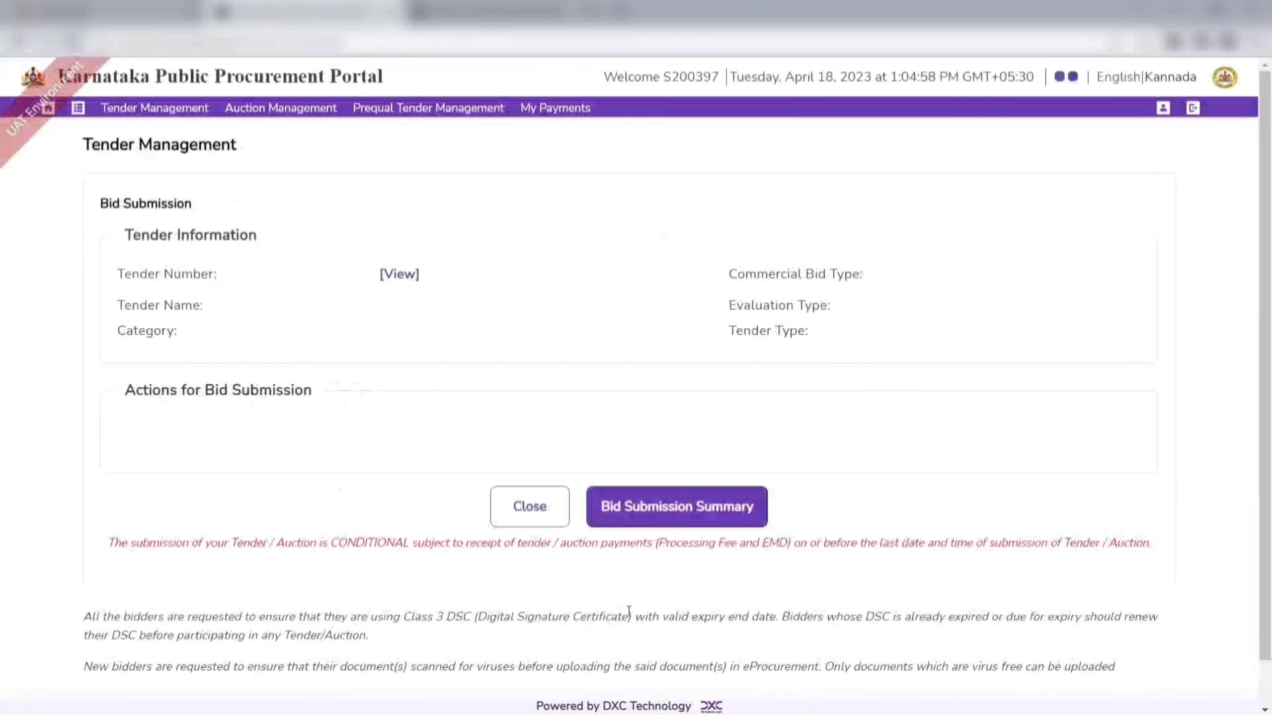
- Open the Upload Bank-Guarantee Document action, upload the "BG document" file and continue
scroll(592, 481, down, 5)
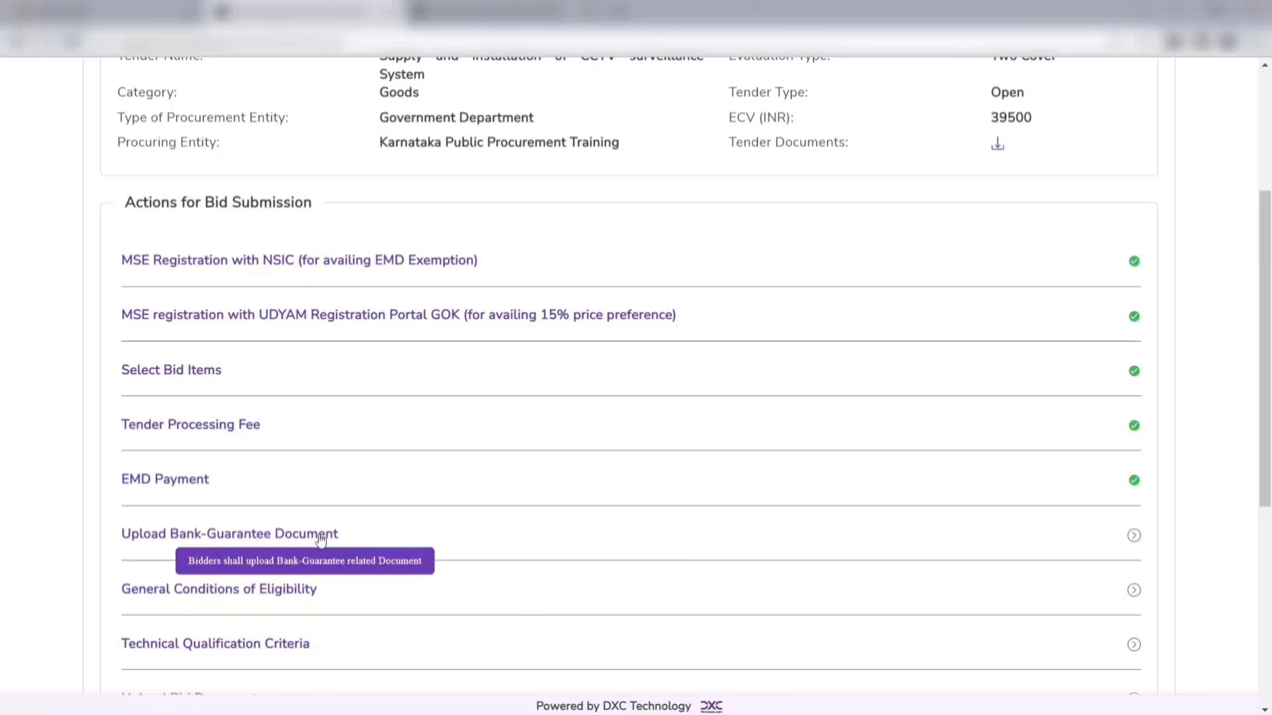
click(321, 535)
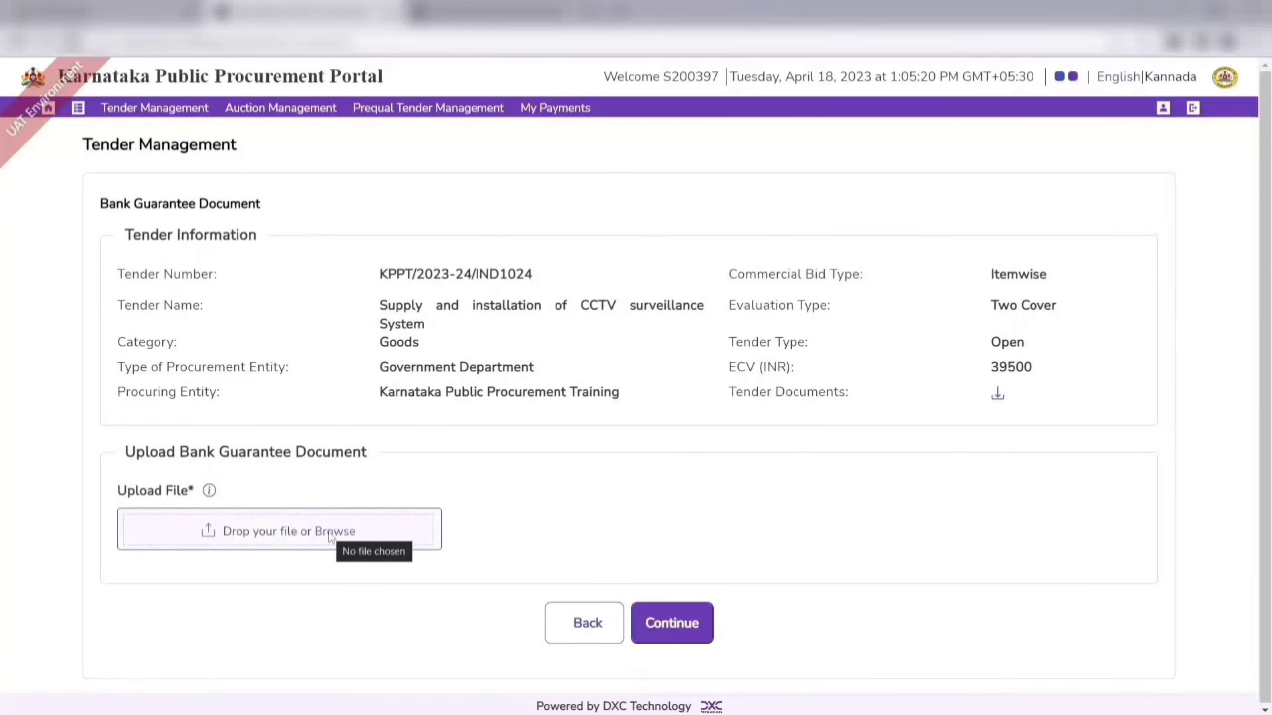
click(330, 532)
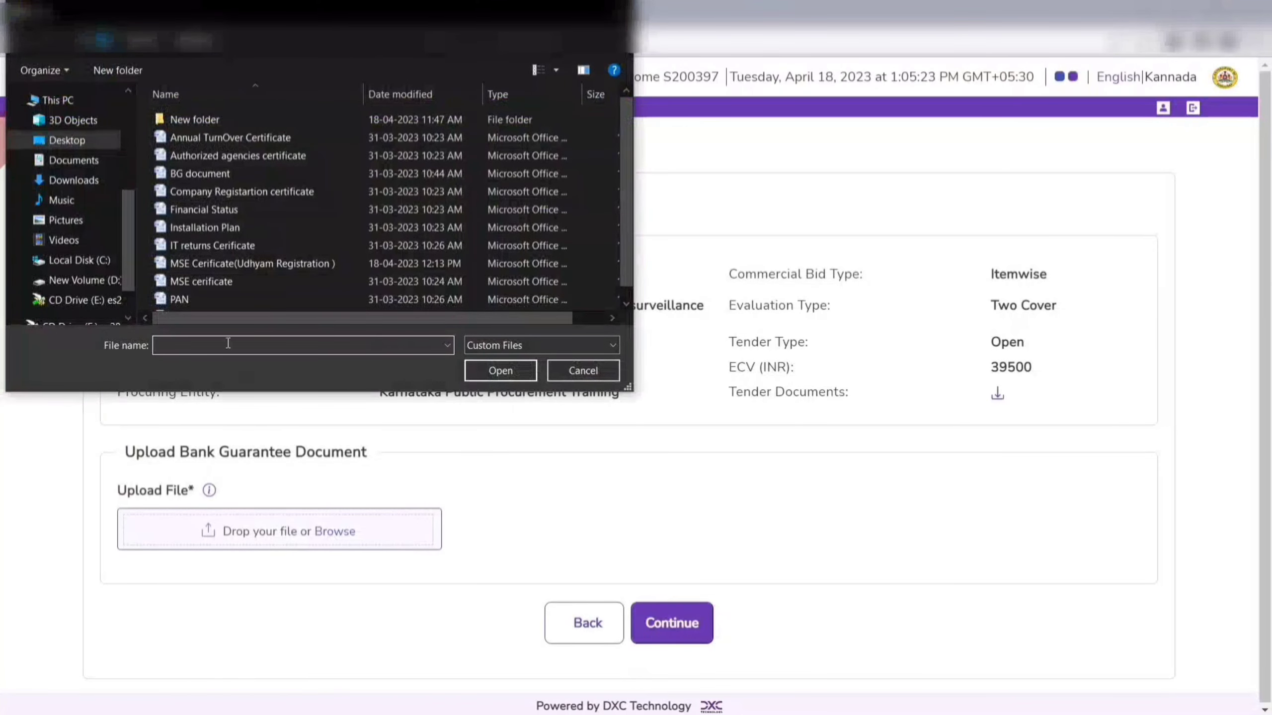
double_click(191, 177)
click(687, 633)
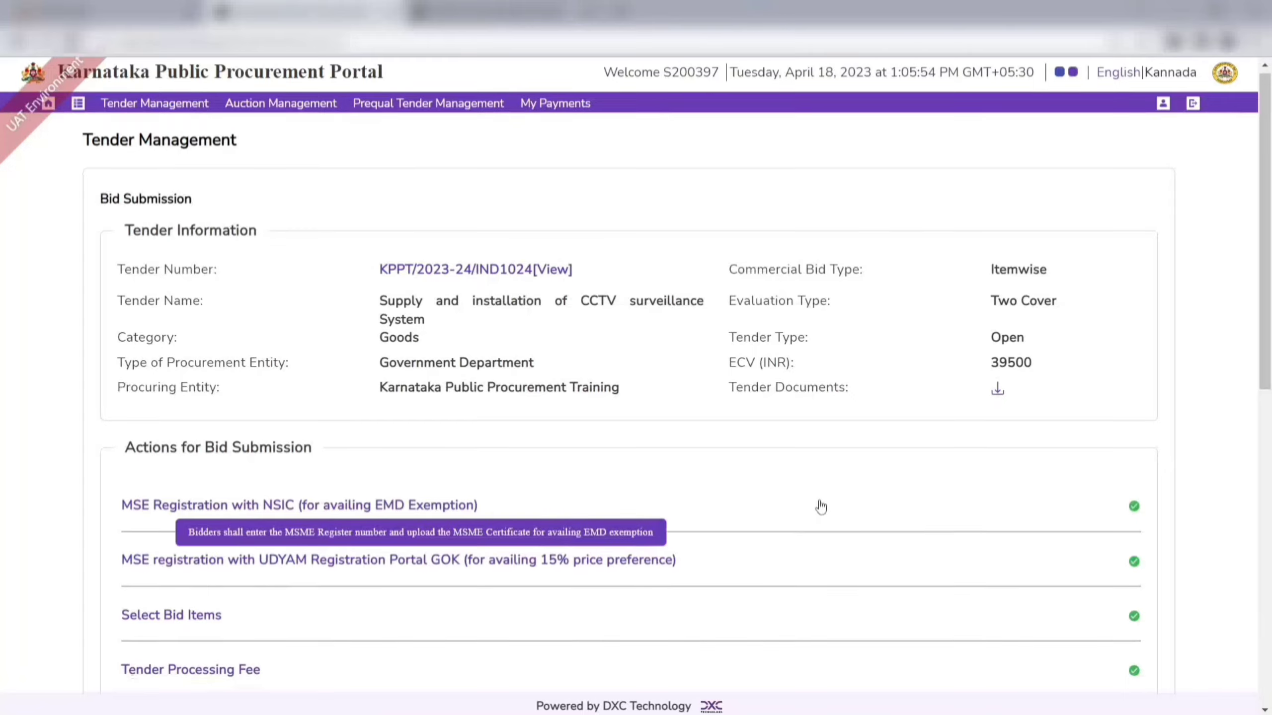
- Open the General Conditions of Eligibility action and read the first criterion about association with consulting firms
scroll(820, 507, down, 7)
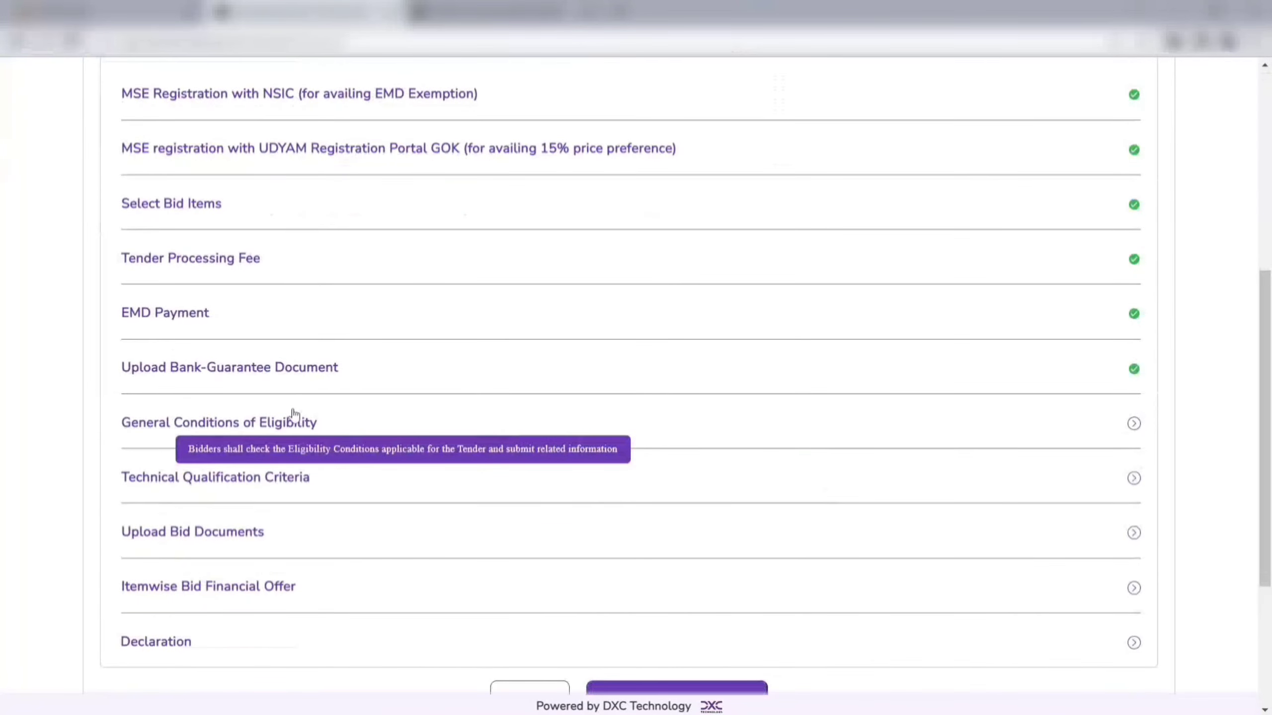
click(245, 434)
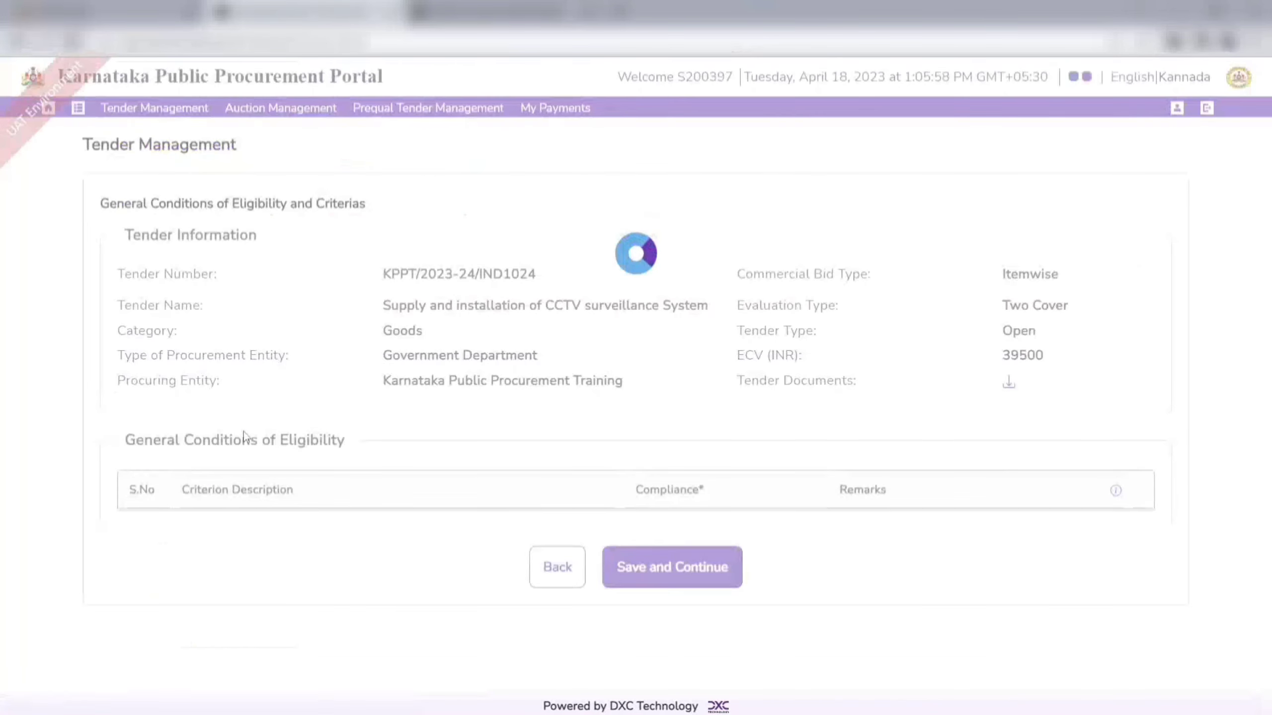
scroll(364, 492, down, 1)
scroll(363, 492, down, 2)
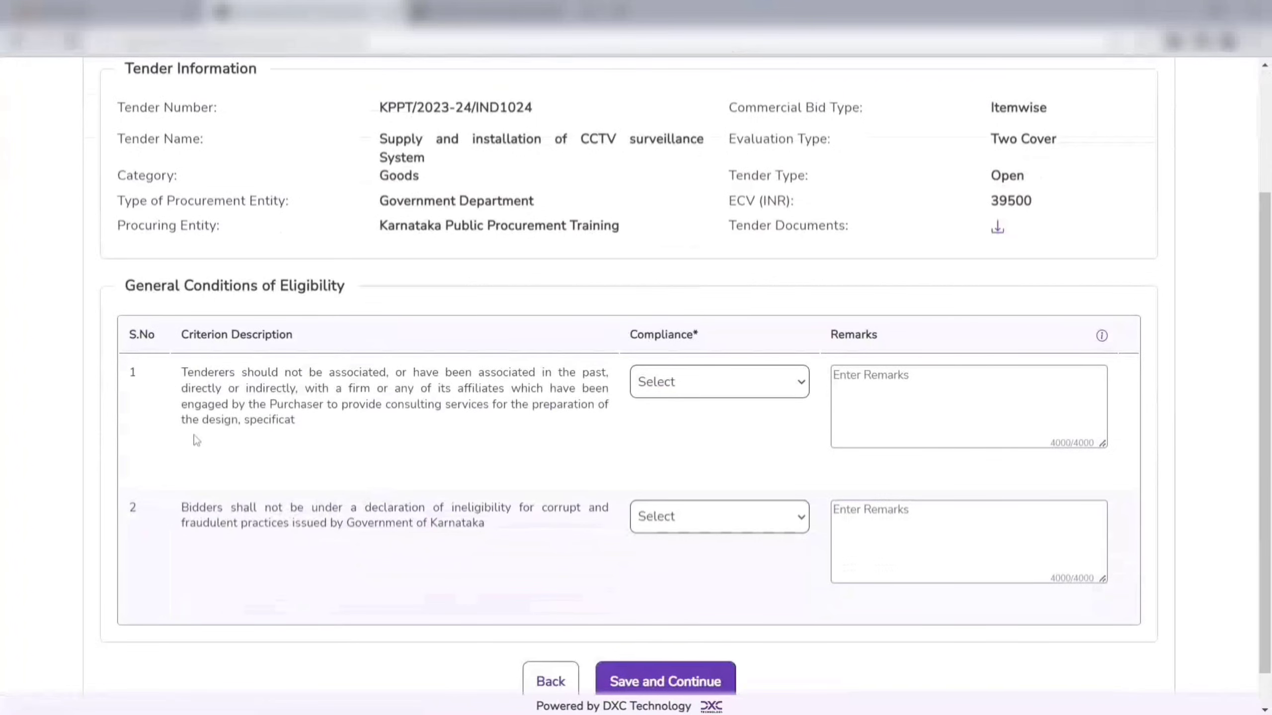
drag(184, 374, 306, 425)
click(368, 444)
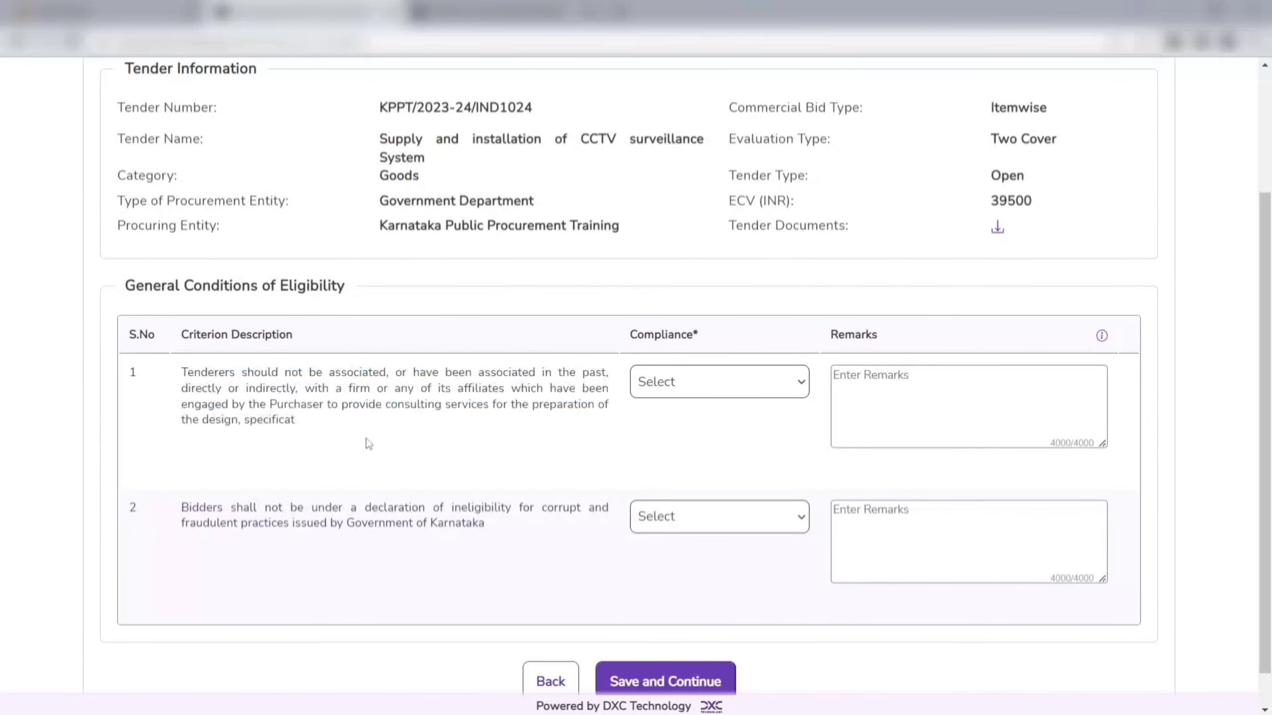
- Set the first eligibility criterion's compliance to Yes with the remark "accepted"
click(755, 393)
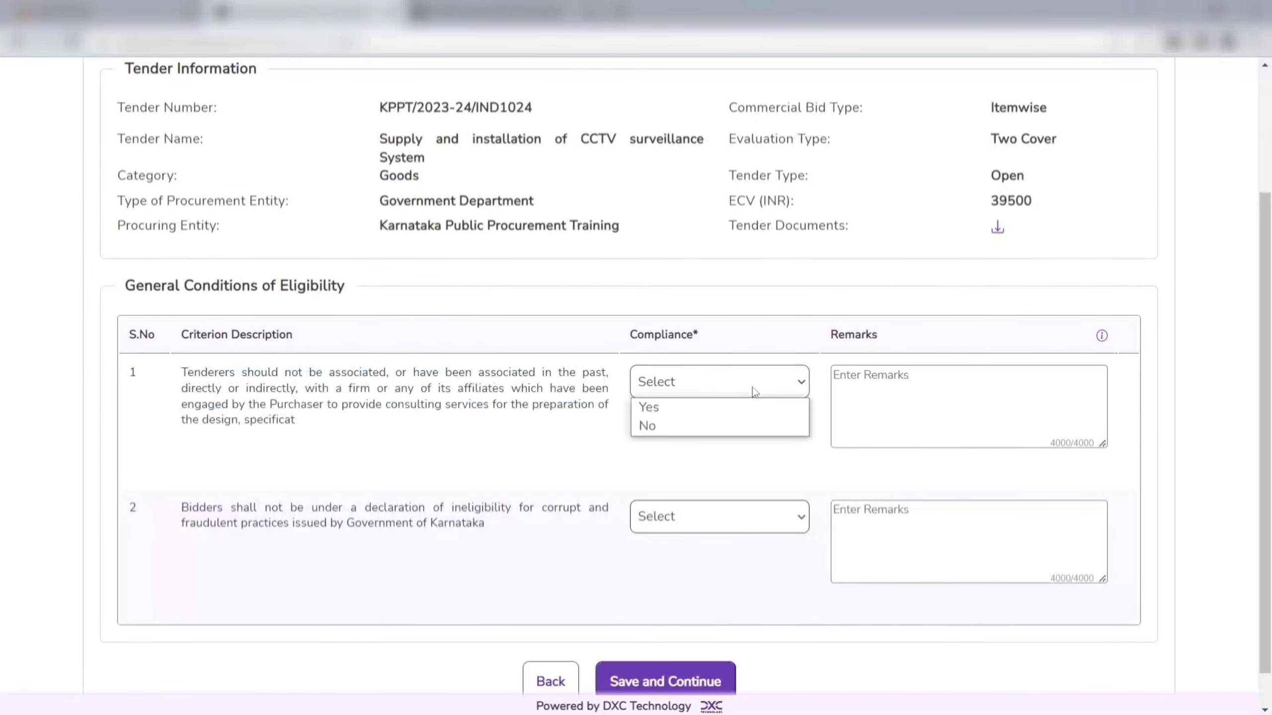
click(751, 416)
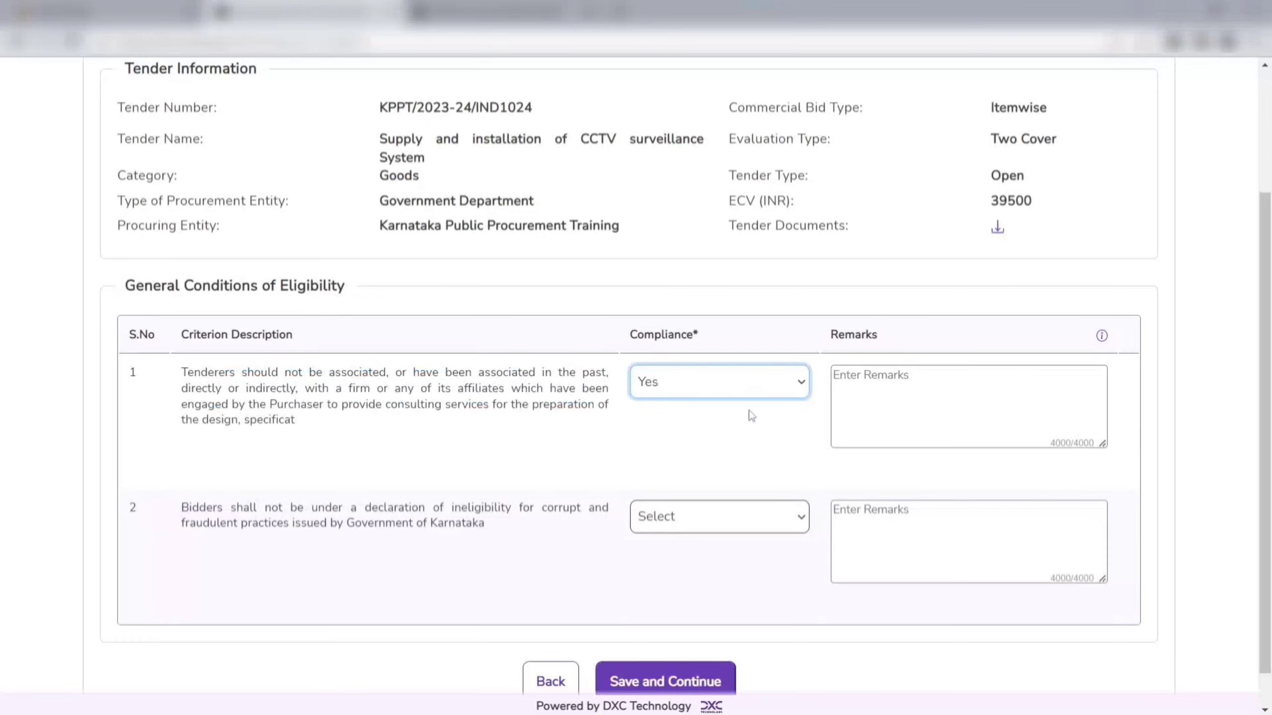
click(912, 412)
text(acce)
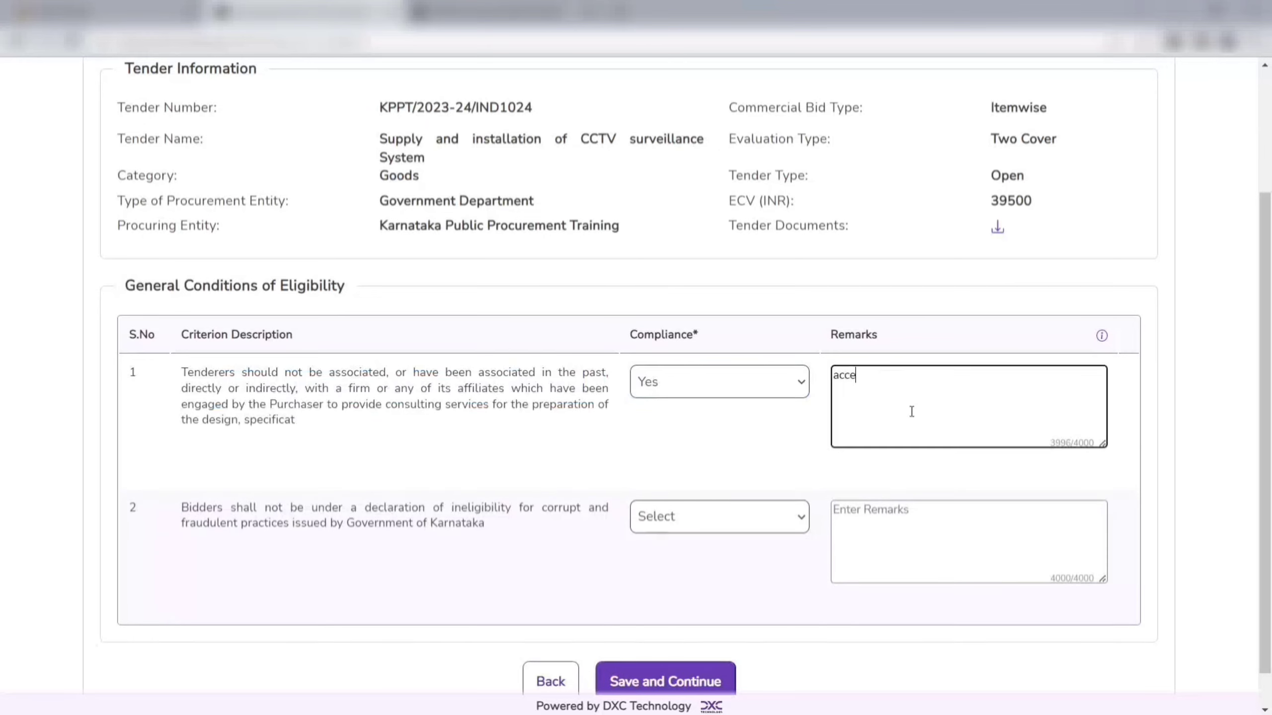
text(pted)
- Set the second eligibility criterion's compliance to Yes with the remark "accepted" and save the eligibility conditions
scroll(789, 492, down, 1)
click(790, 492)
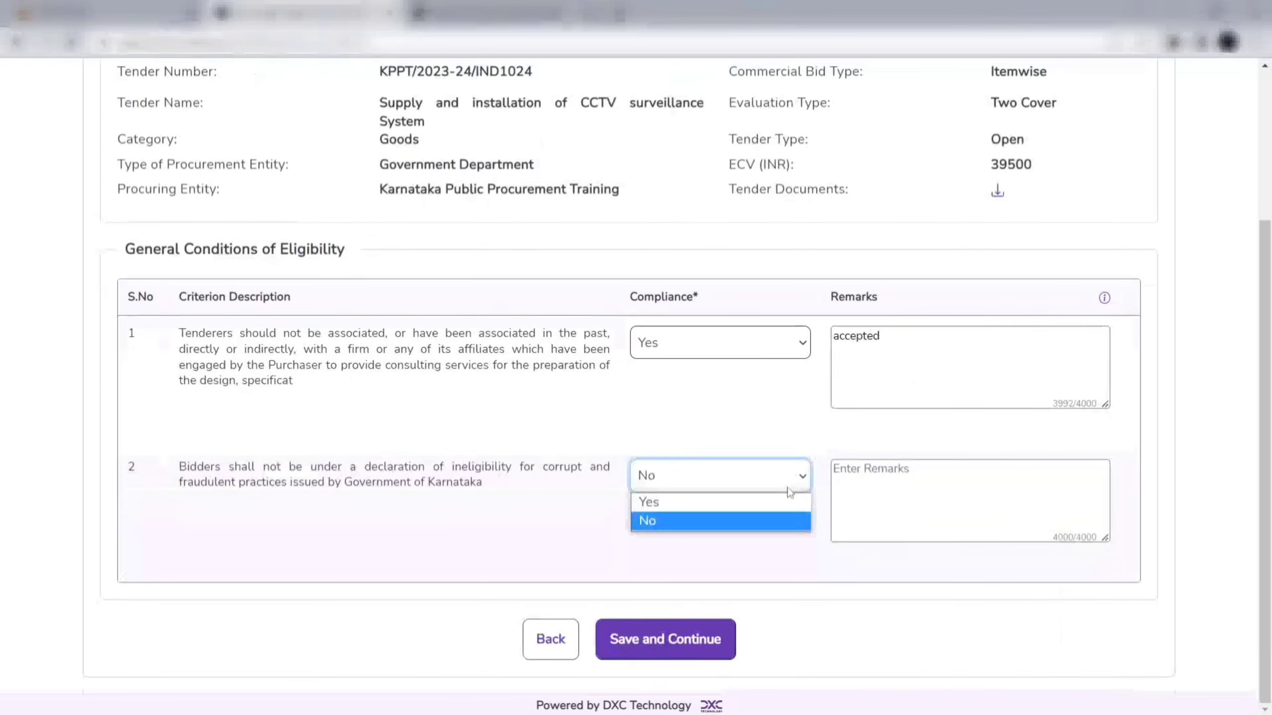
click(790, 501)
click(946, 487)
text(accepted)
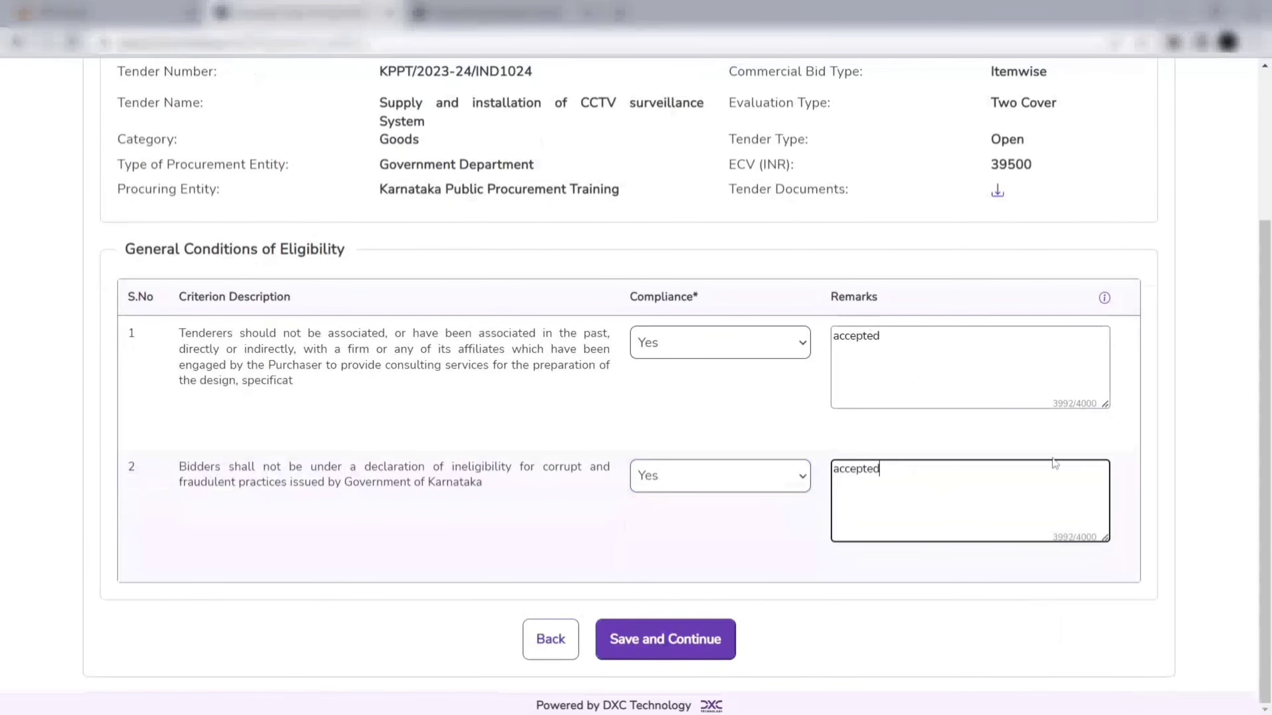
click(715, 656)
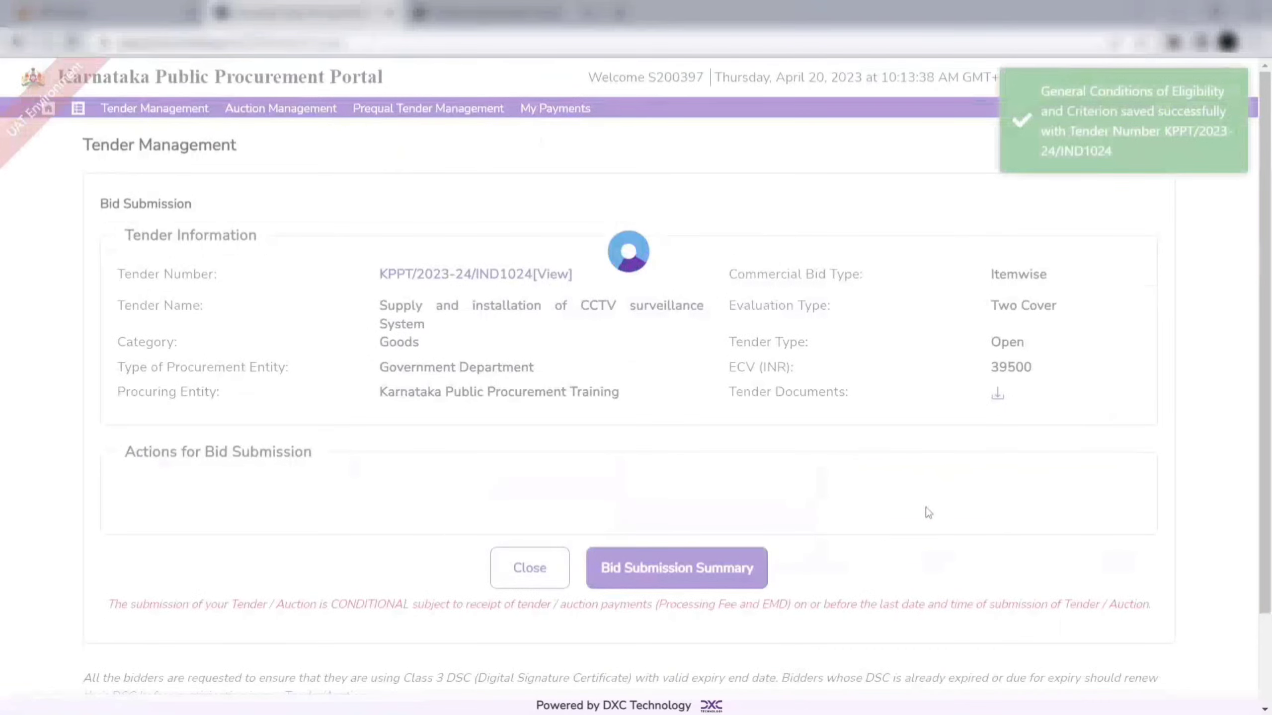
- Open the Technical Qualification Criteria action and open the first criterion, on positive net worth, for submission
scroll(863, 572, down, 8)
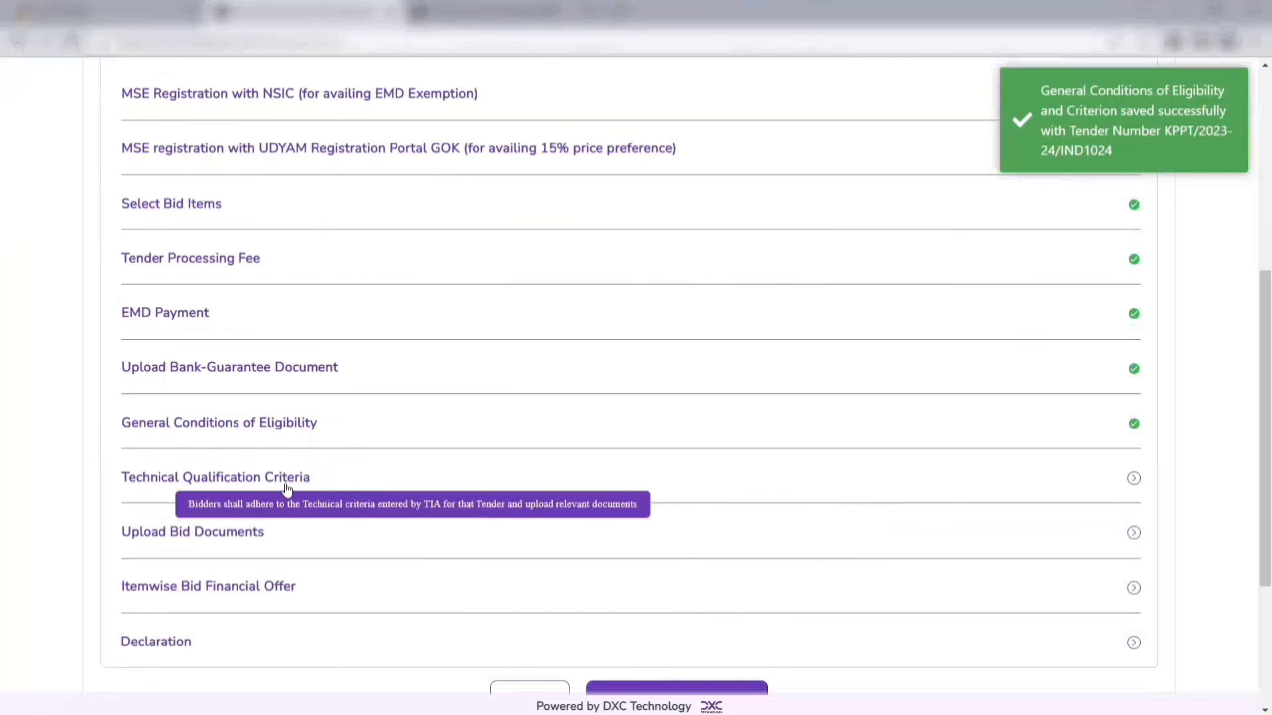
click(287, 488)
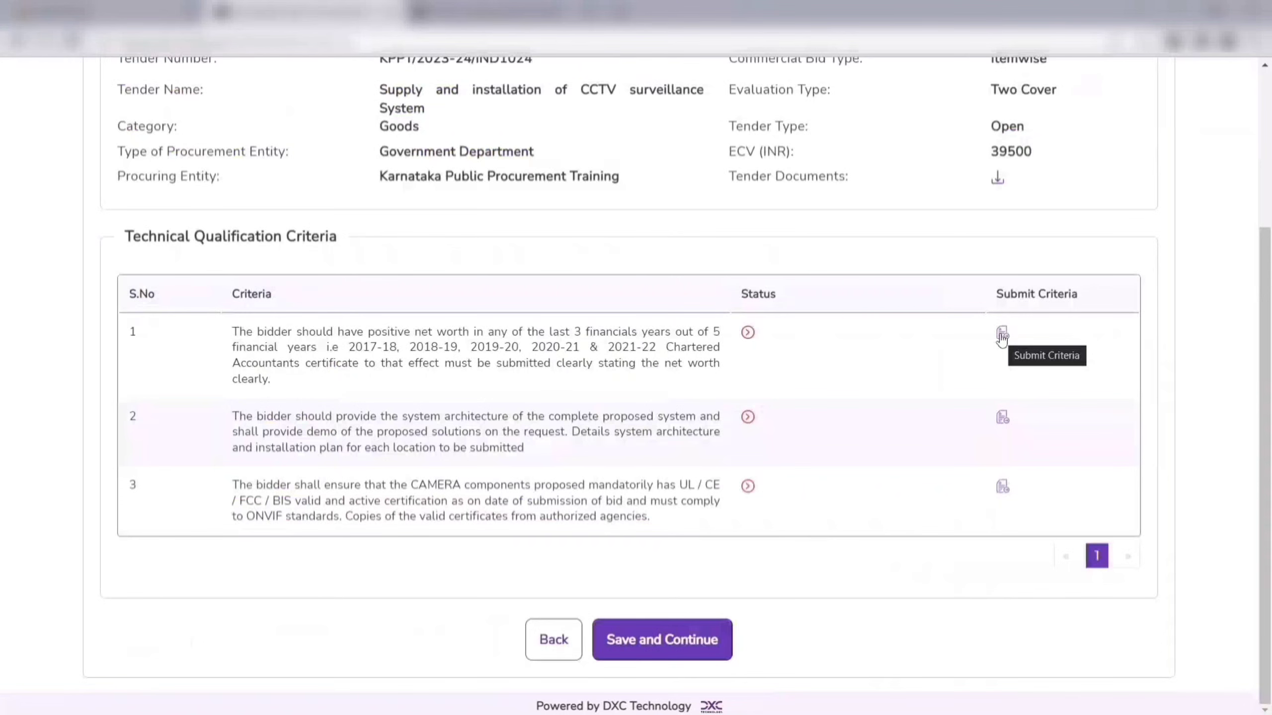
click(1002, 335)
scroll(829, 454, down, 3)
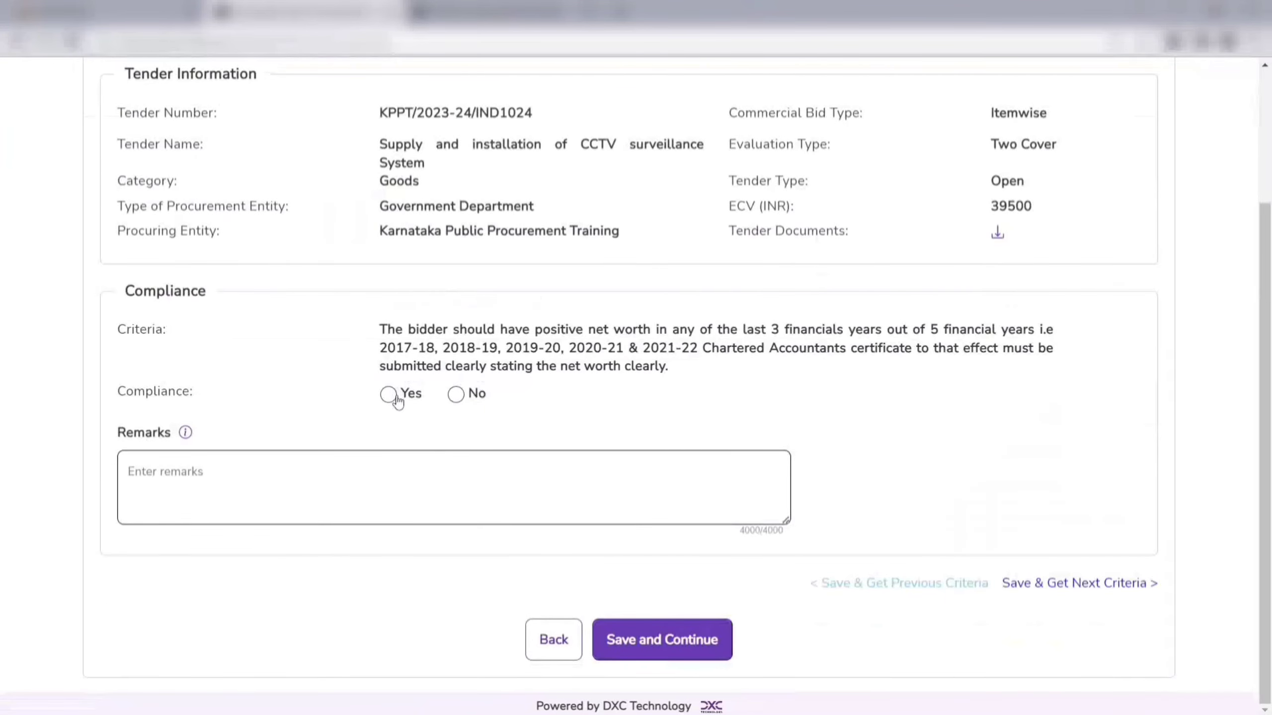
- Try marking compliance as Yes for the net worth criterion and No for the system architecture criterion
click(392, 395)
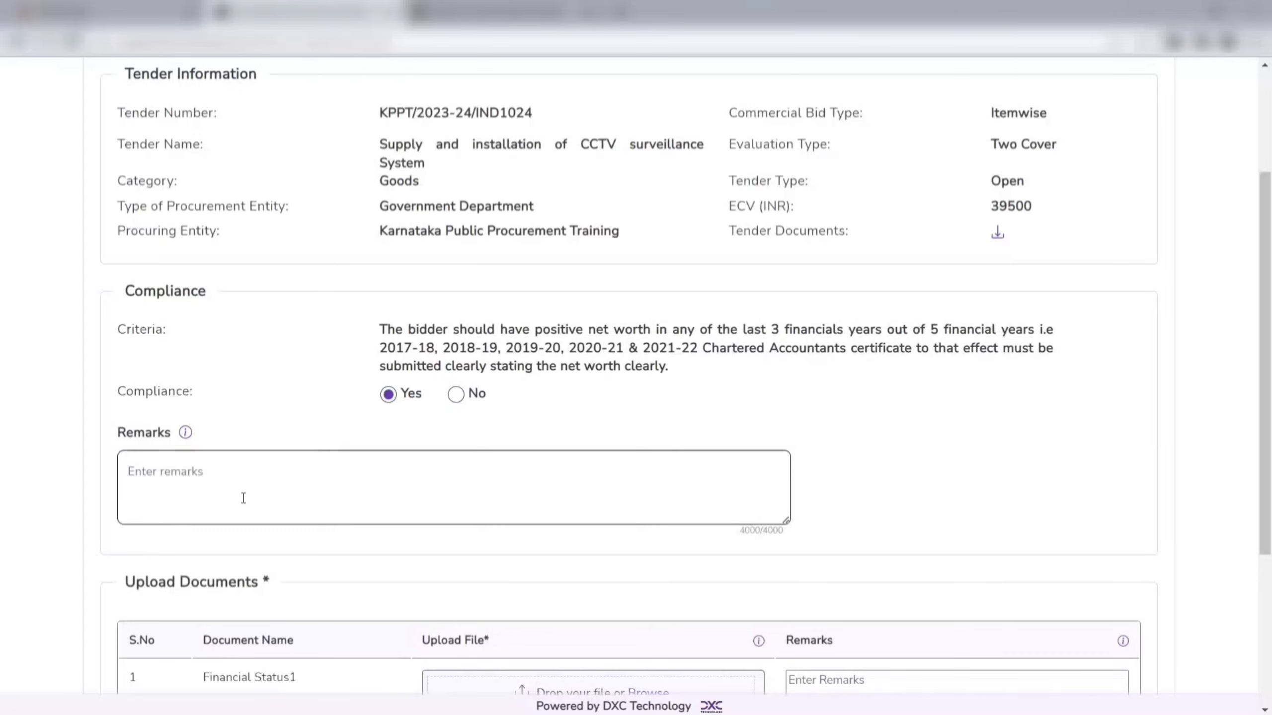
scroll(243, 497, down, 5)
click(174, 237)
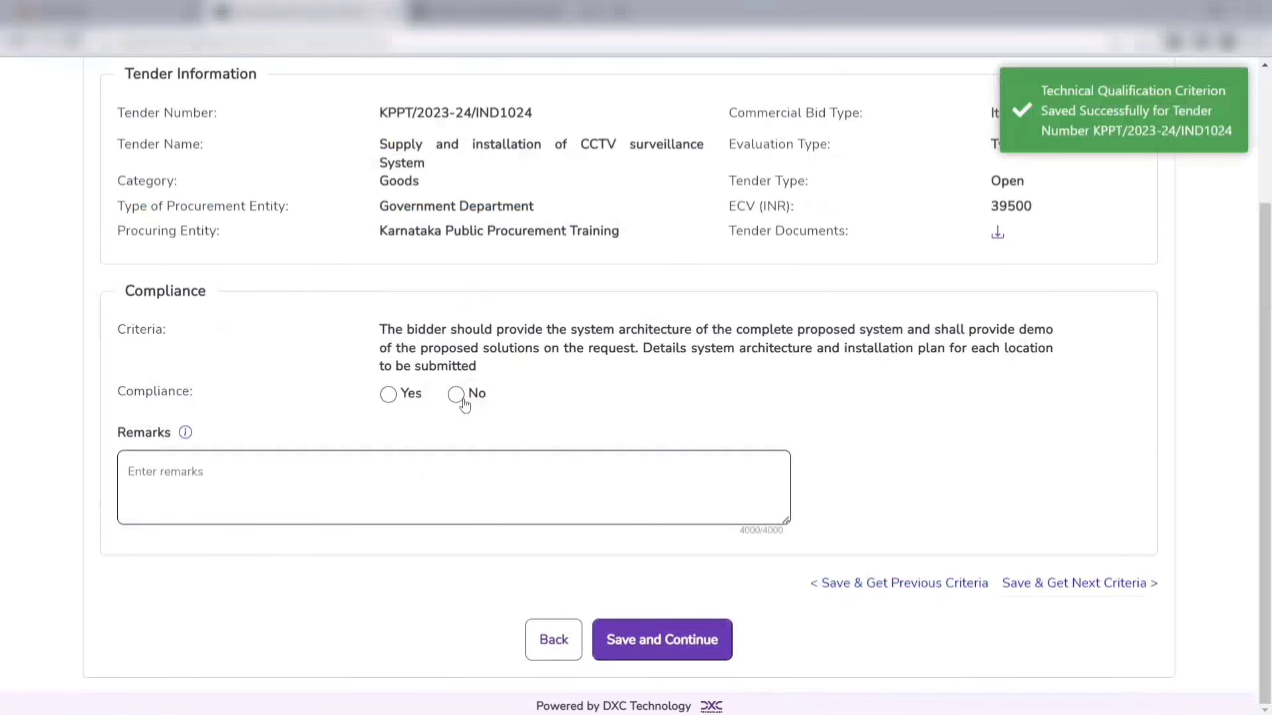
click(459, 396)
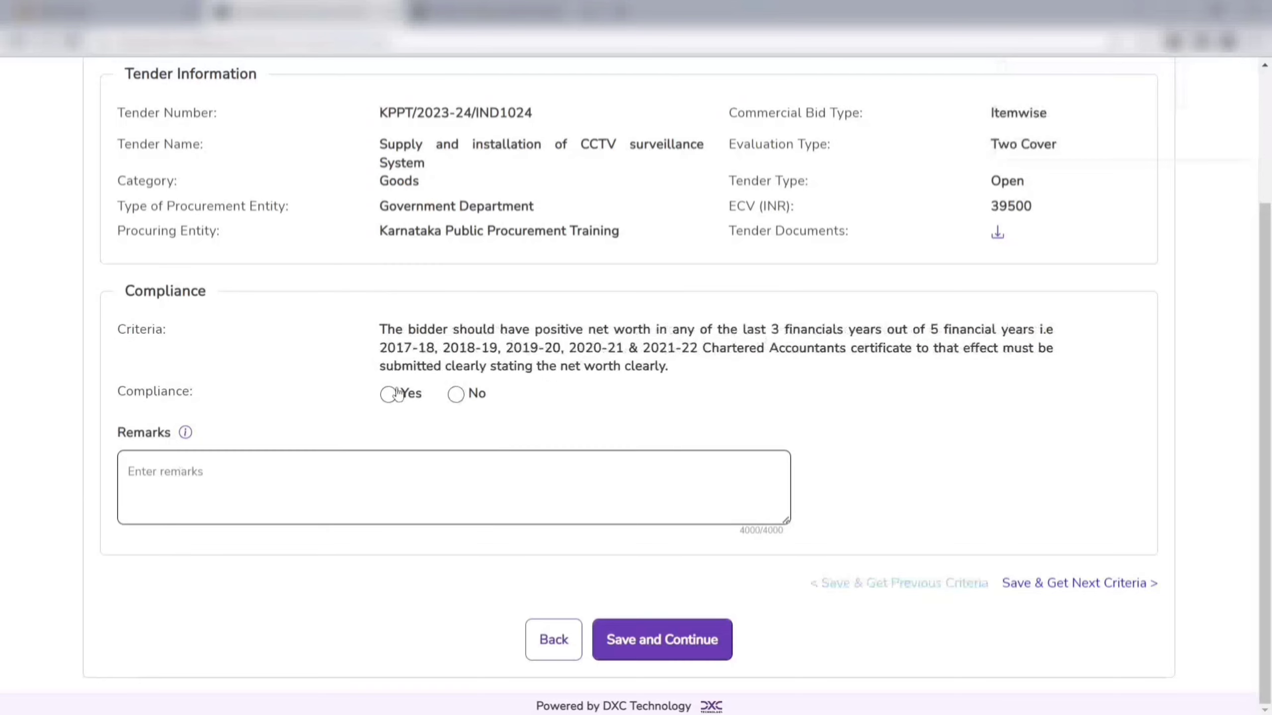
- Mark the net worth criterion's compliance as Yes and upload the Financial Status file for its required document
click(390, 396)
scroll(244, 497, down, 5)
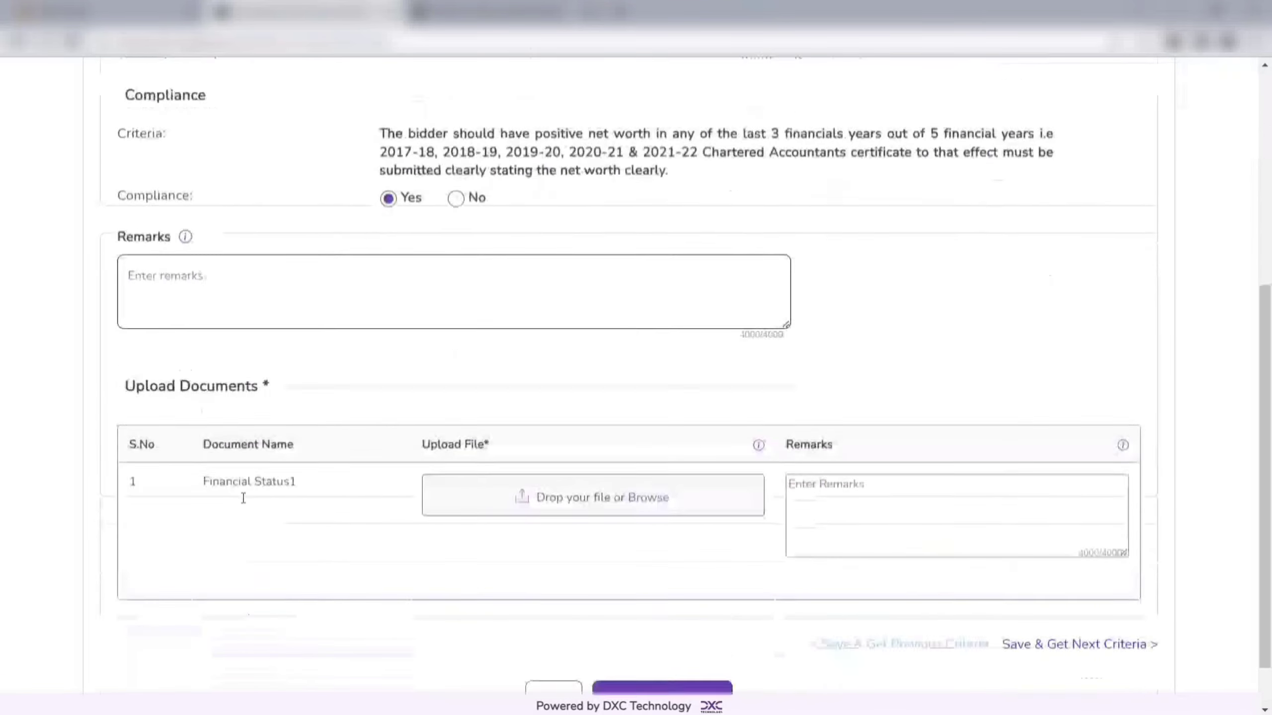
click(175, 236)
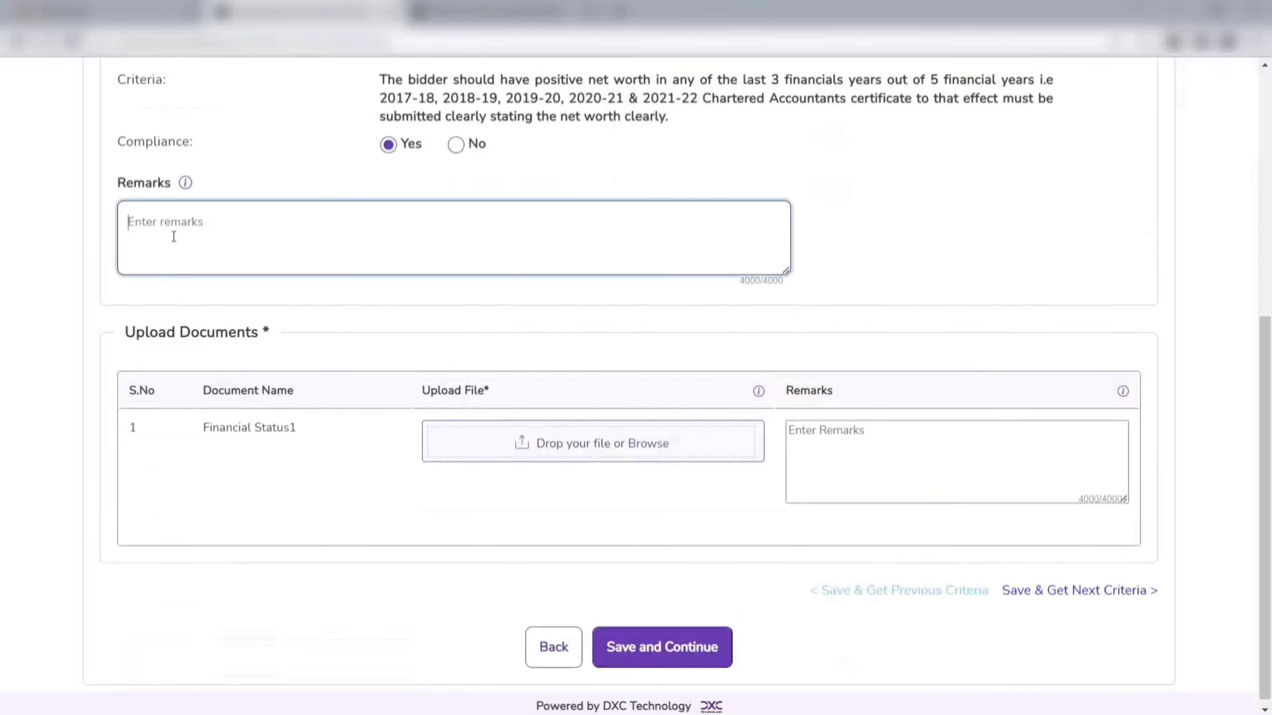
click(653, 451)
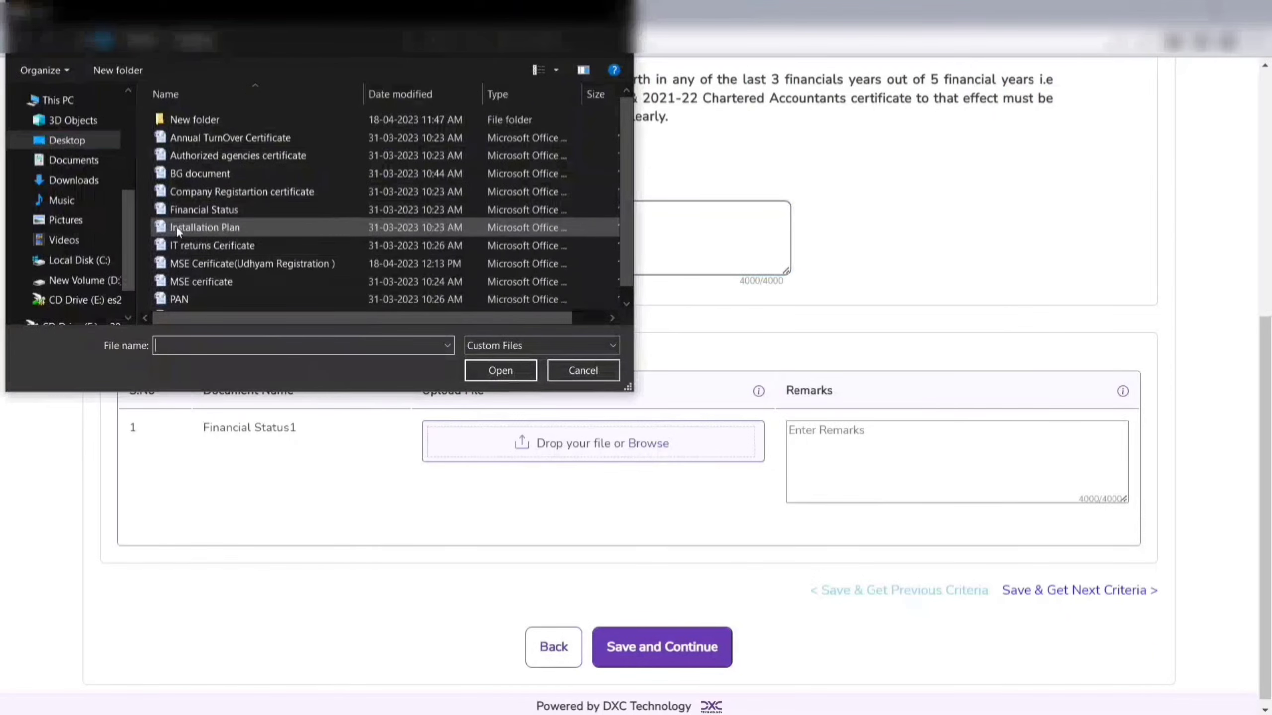
double_click(178, 210)
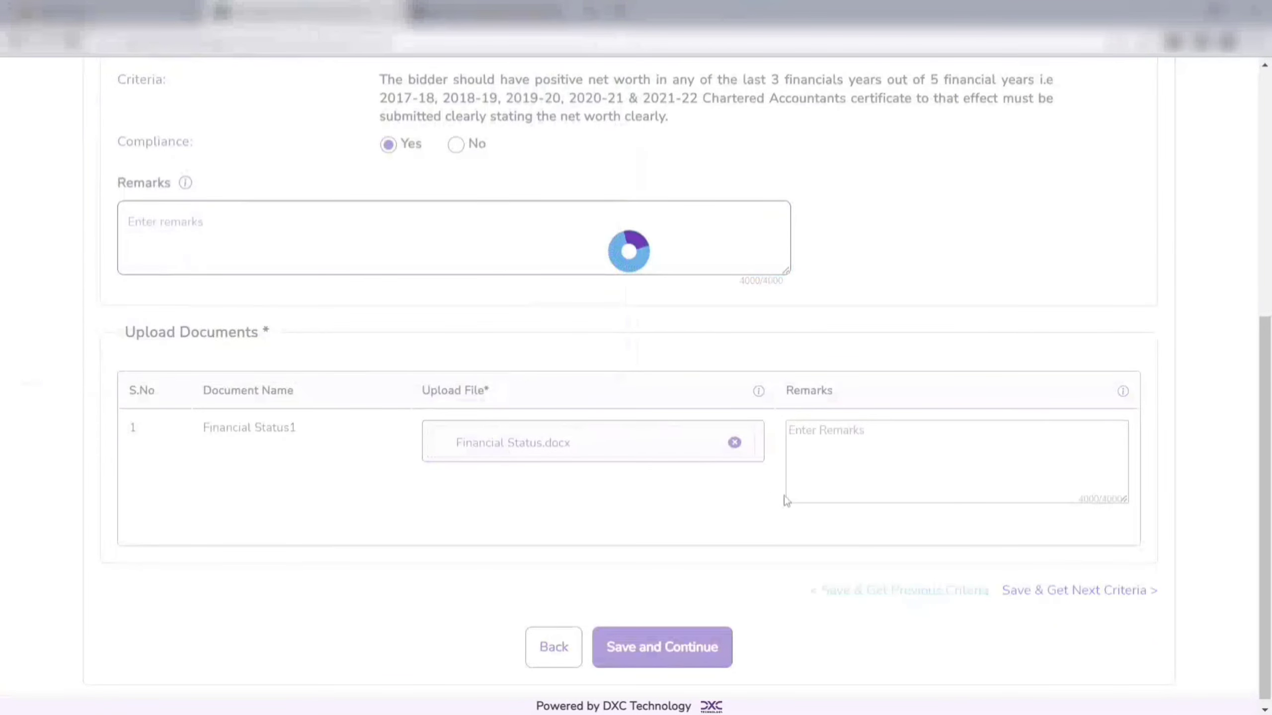
- Add the remark "last 4 years records" to the Financial Status document, save it and get the next criterion
click(846, 469)
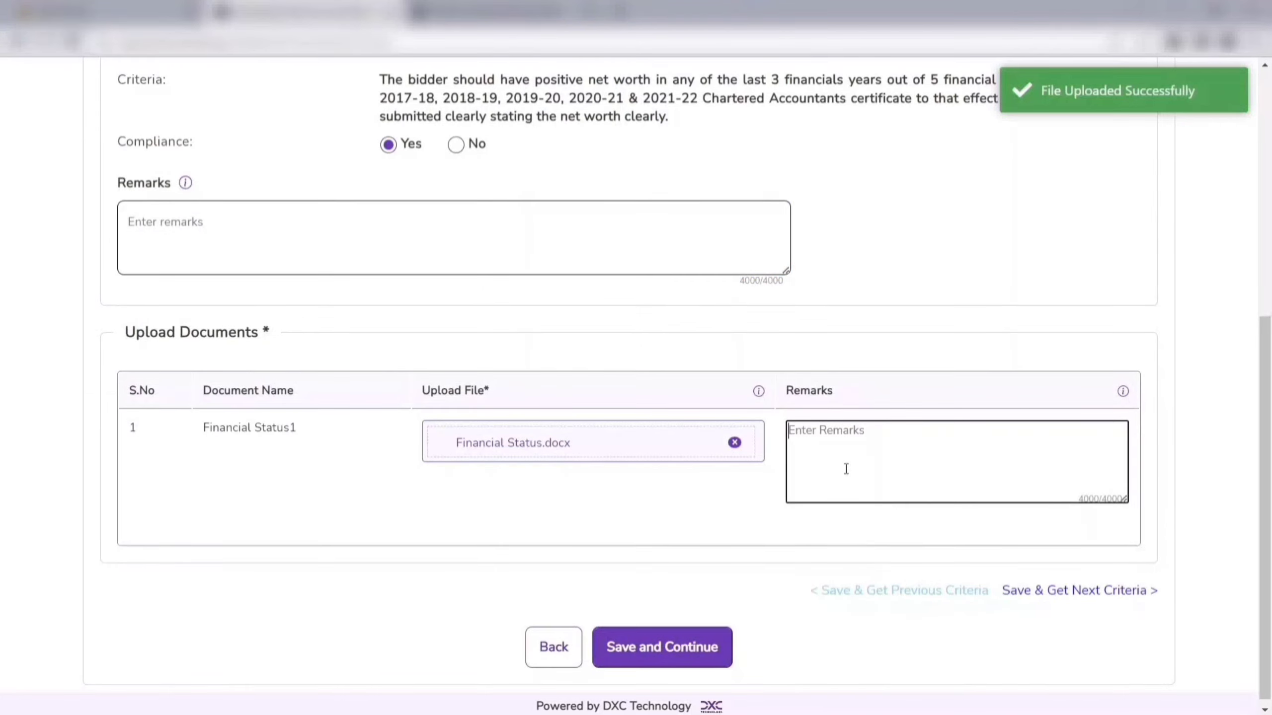
text(last 4 years)
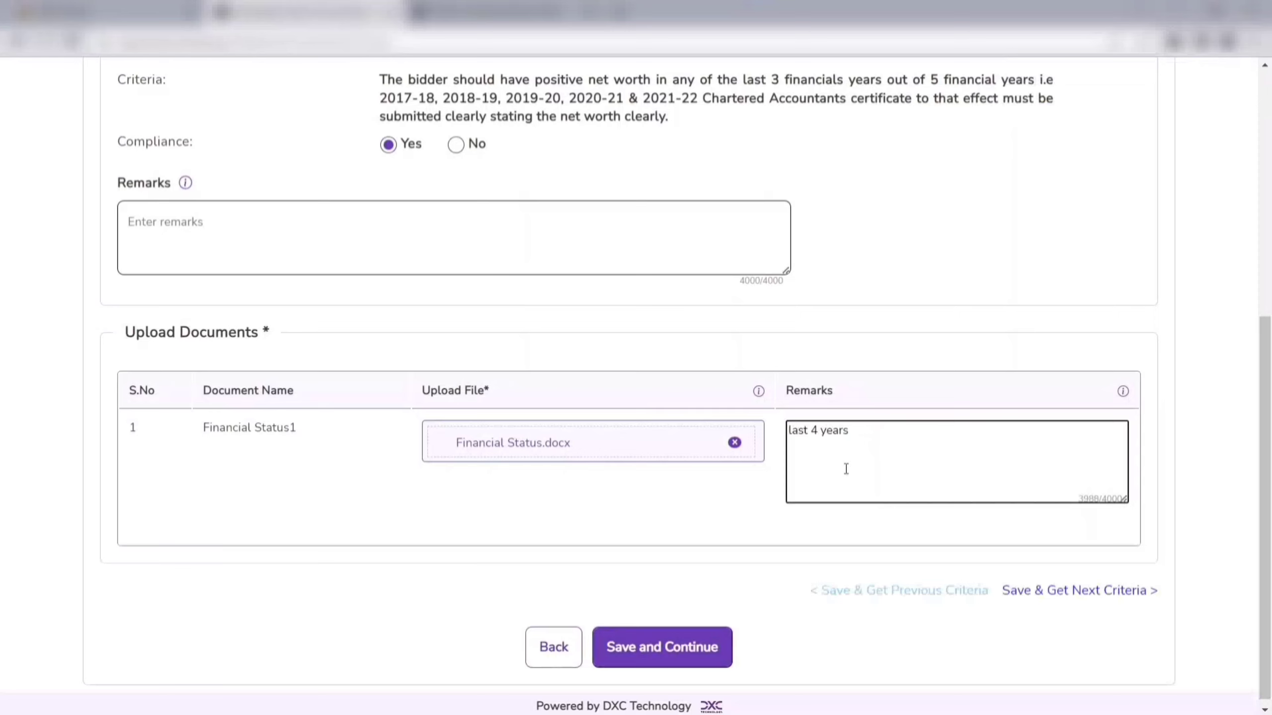
text( records)
drag(1002, 591, 1167, 593)
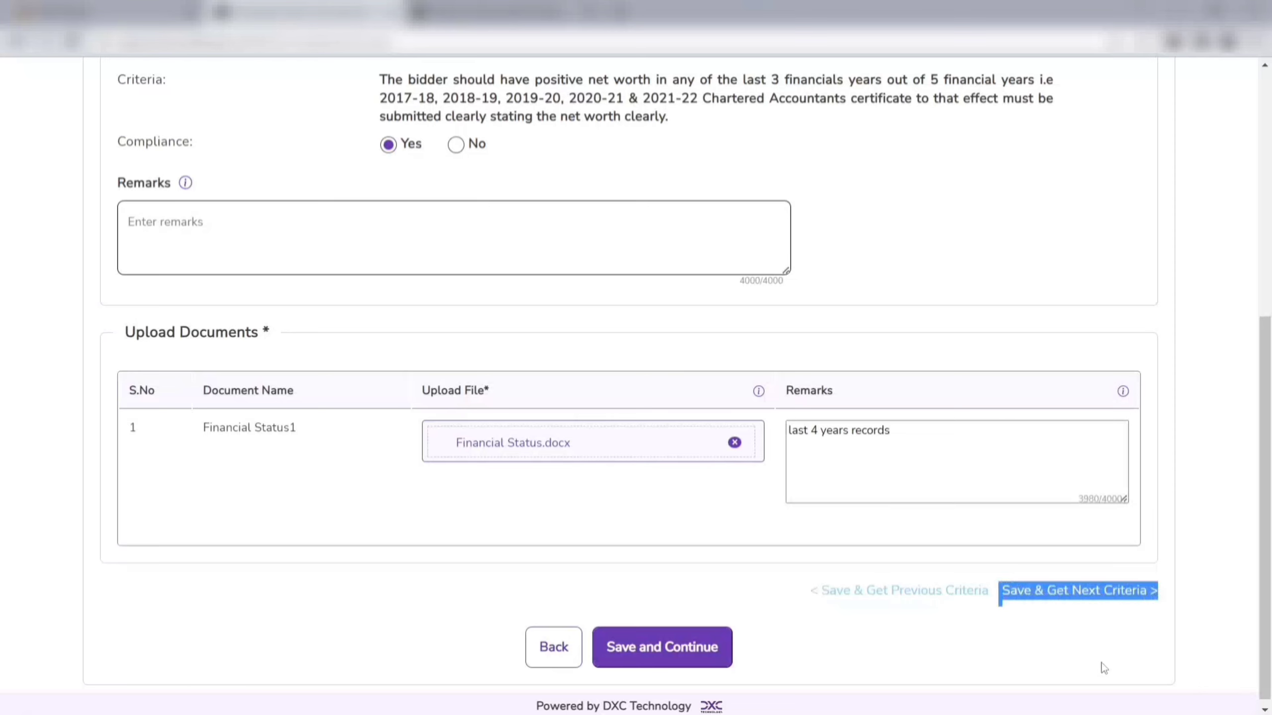
click(1107, 599)
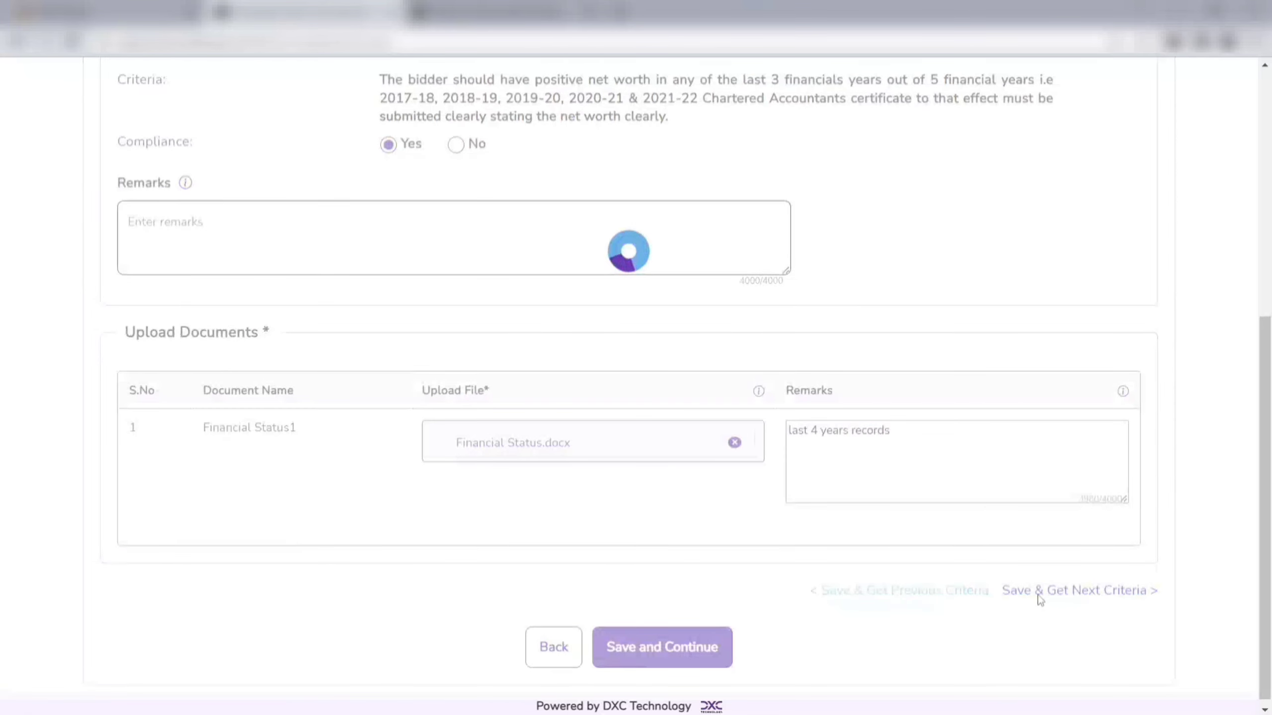
- Mark the system architecture criterion's compliance as No and save the technical qualification criteria
click(456, 394)
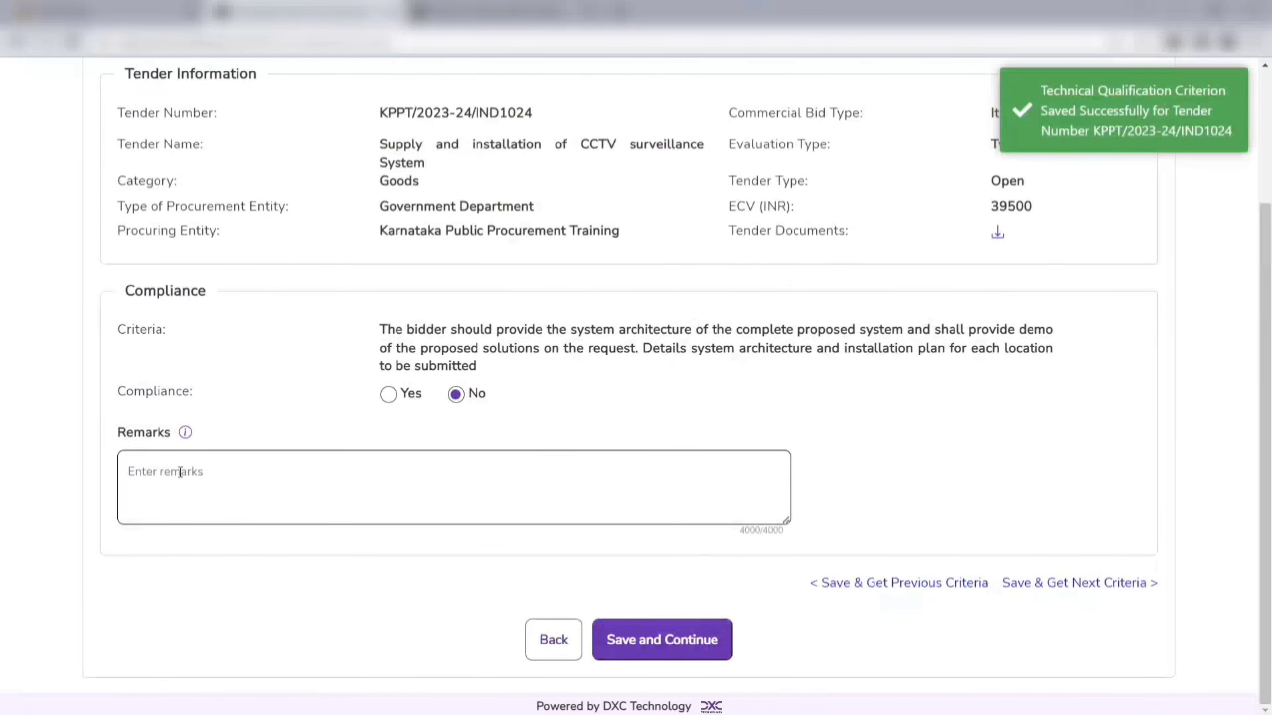
click(158, 472)
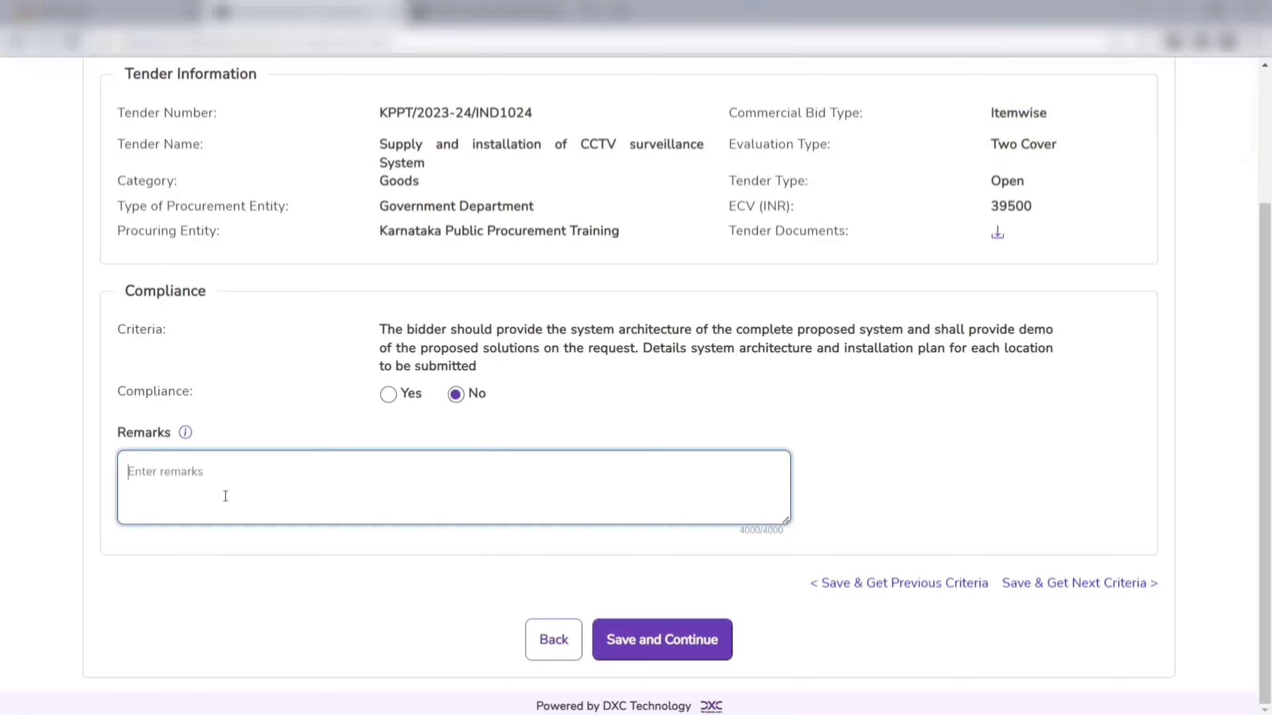
click(650, 644)
click(650, 645)
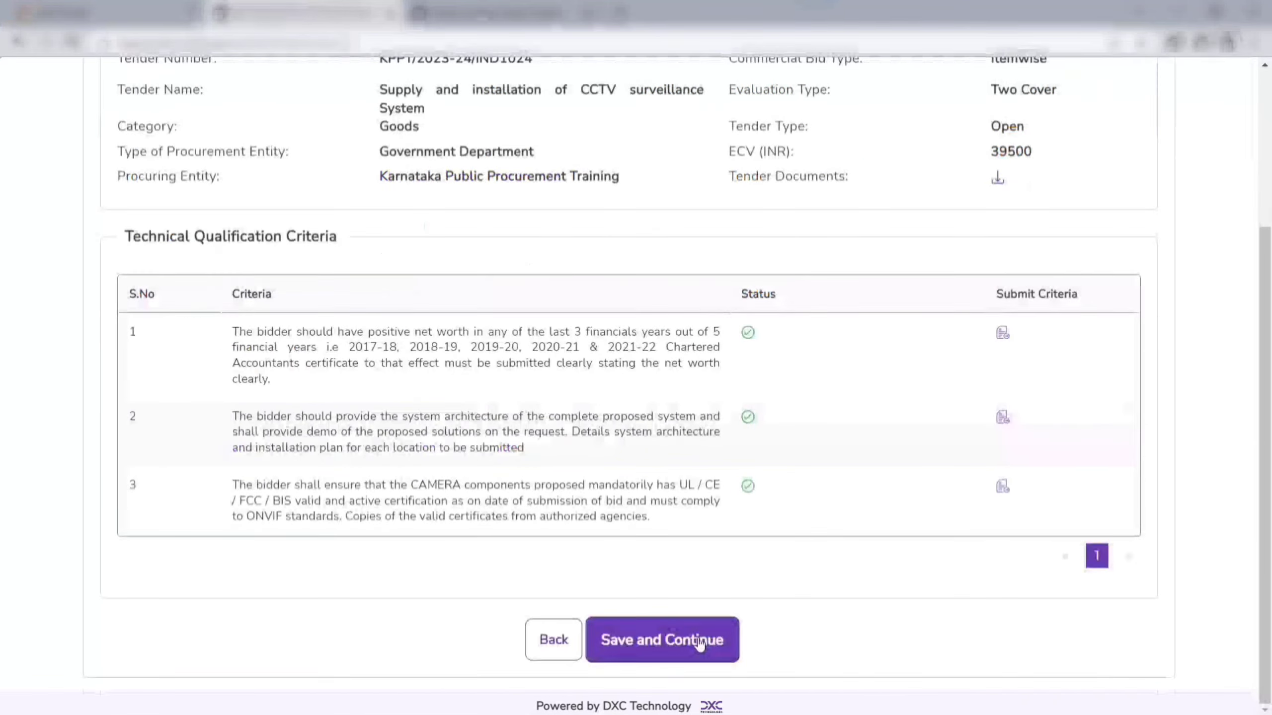
click(701, 641)
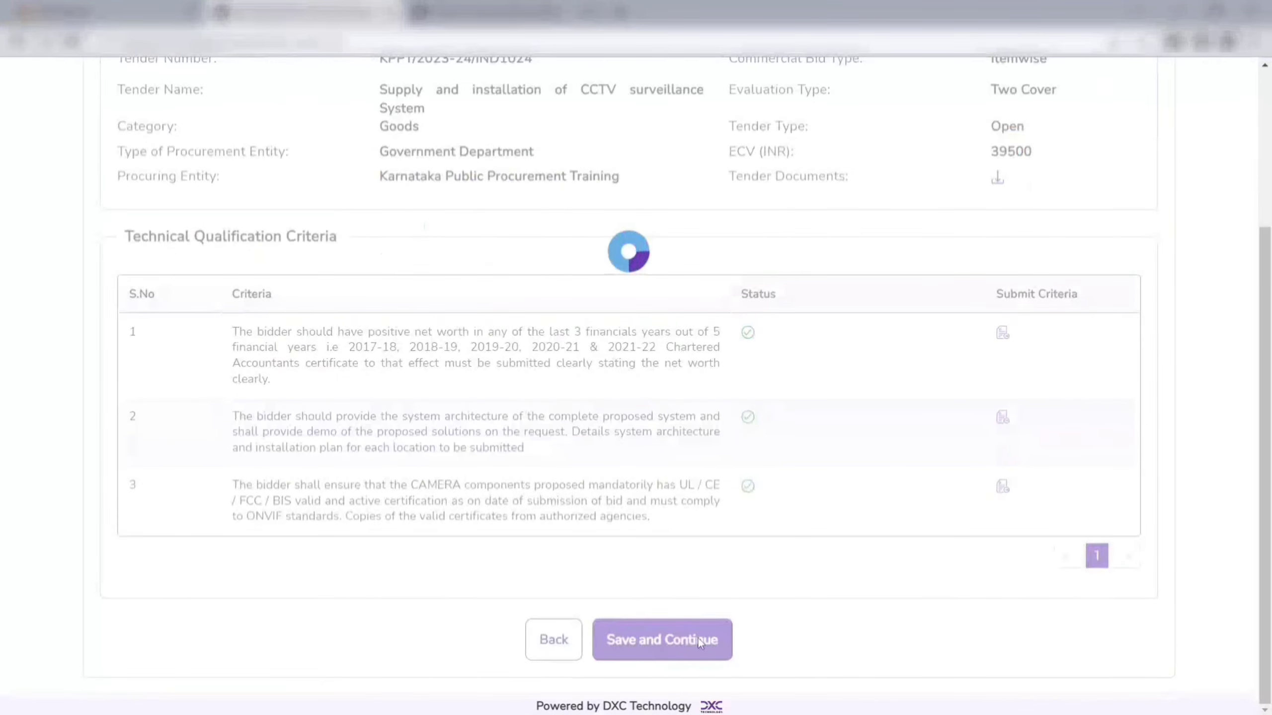
- Open the Upload Bid Documents action and check which of the listed documents are mandatory
scroll(747, 594, down, 2)
scroll(792, 443, down, 7)
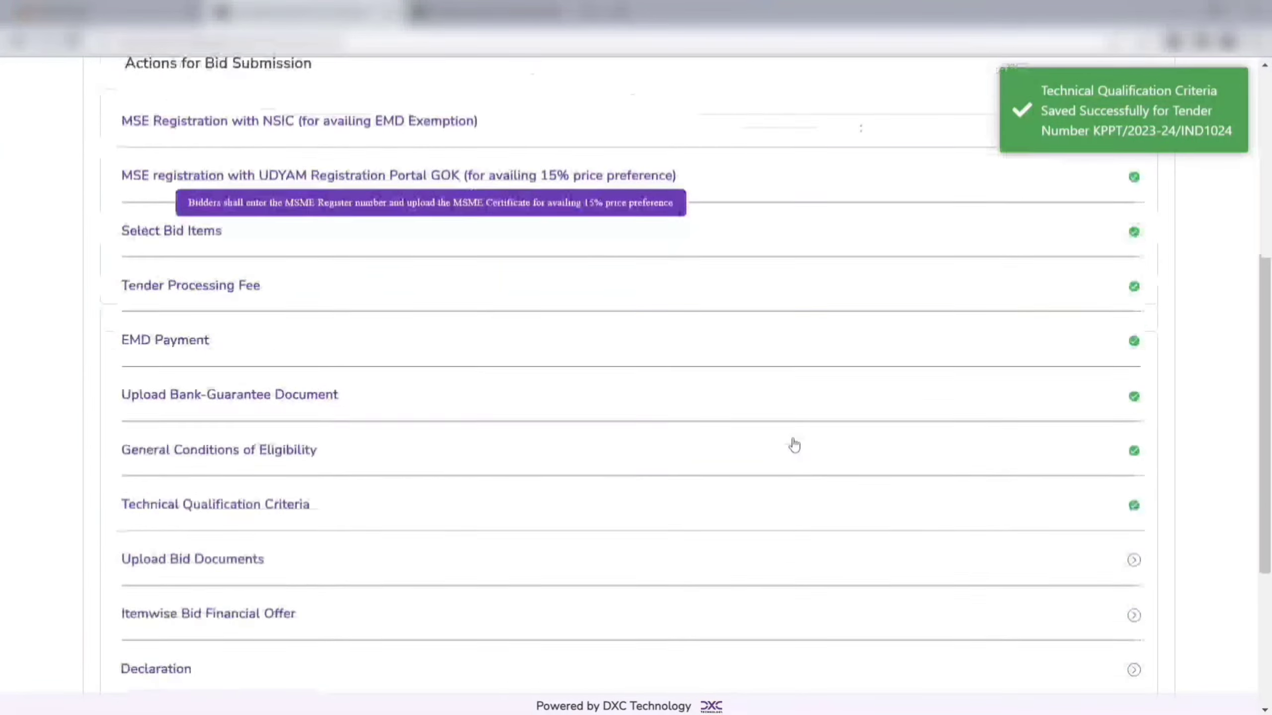
scroll(794, 444, down, 2)
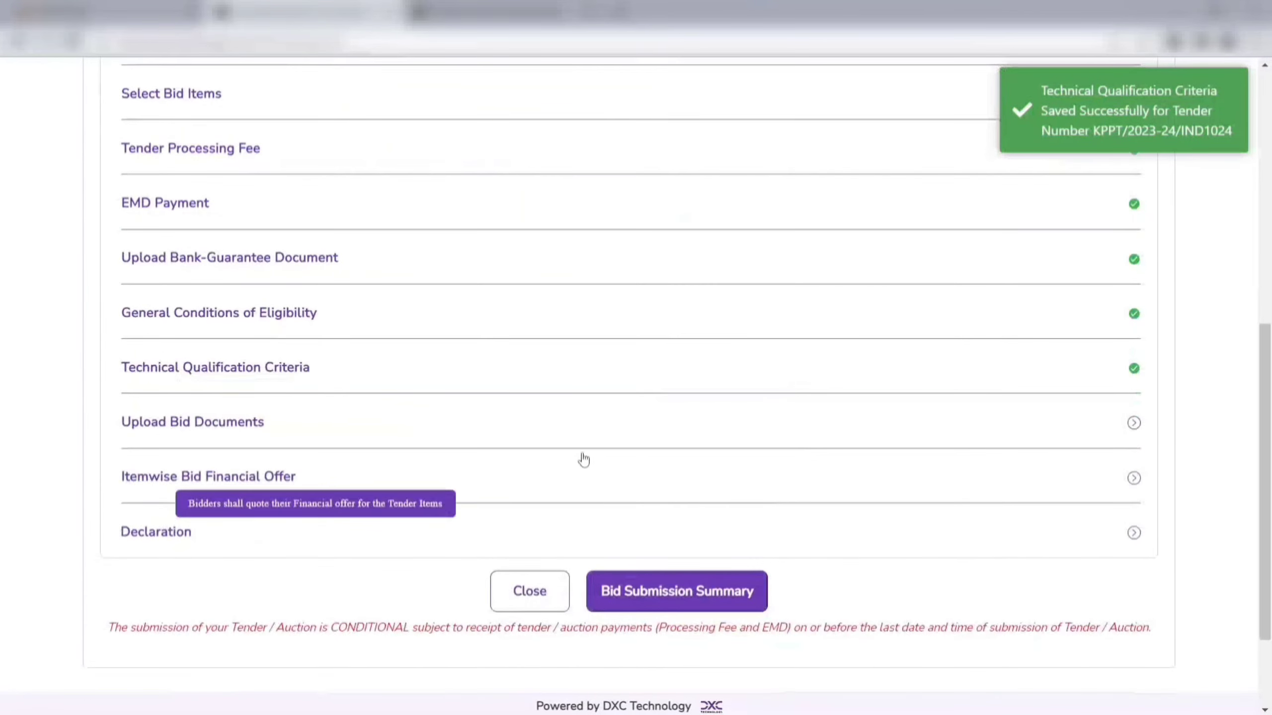
click(195, 424)
scroll(346, 273, down, 4)
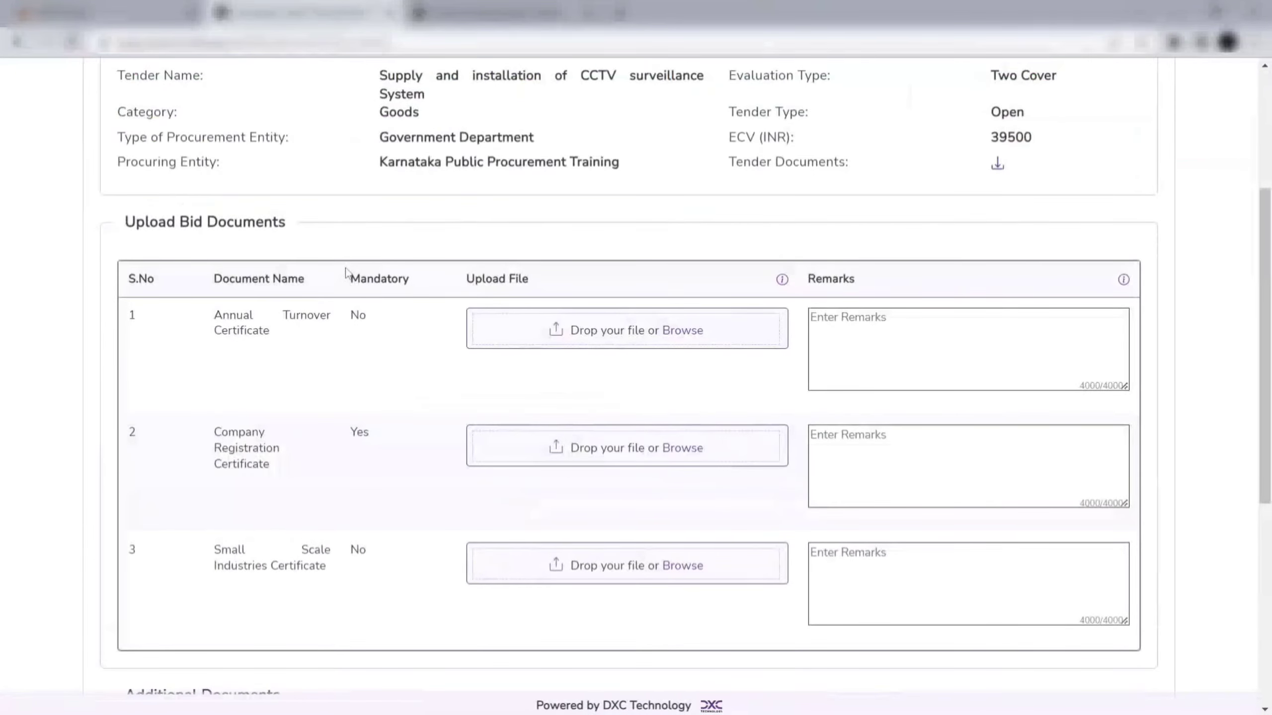
drag(352, 287, 437, 289)
click(430, 303)
drag(352, 440, 392, 440)
click(400, 464)
drag(345, 317, 370, 321)
drag(217, 317, 276, 343)
- Upload the Annual TurnOver Certificate with the remark "Annual turnover" and the Company Registartion certificate for their respective bid documents
click(672, 358)
click(681, 331)
double_click(184, 138)
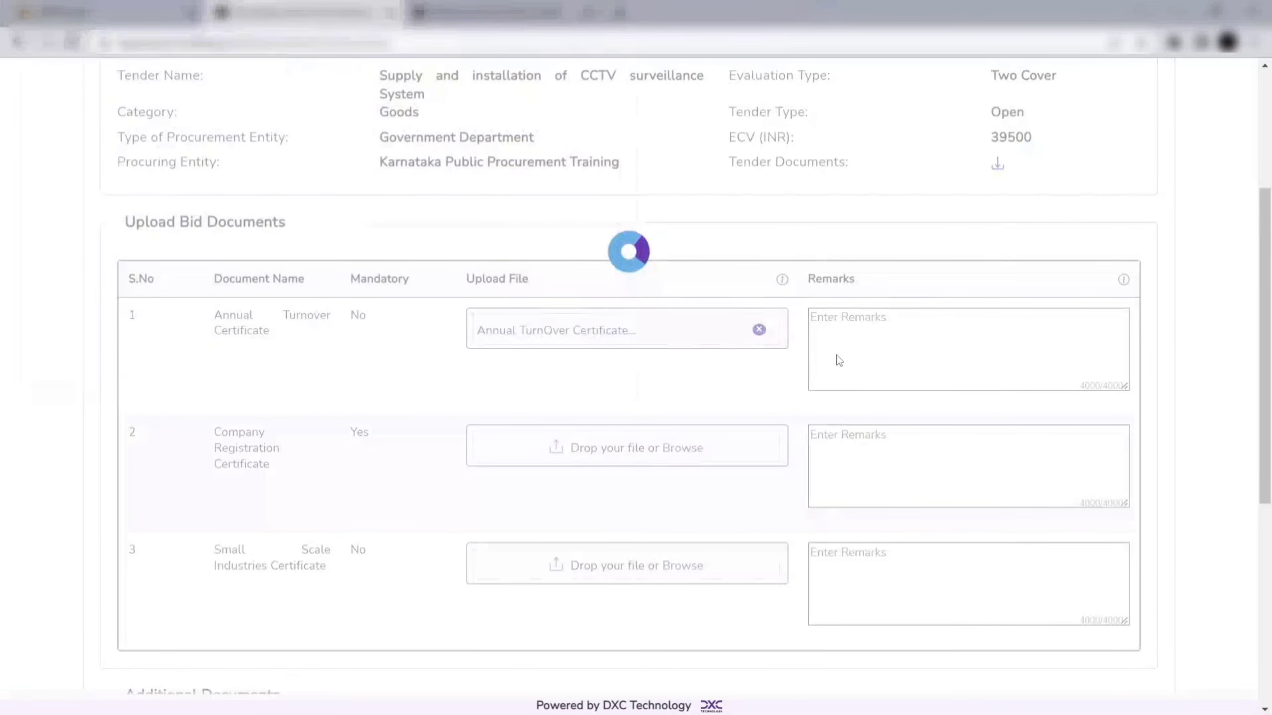
click(833, 343)
text(Annual)
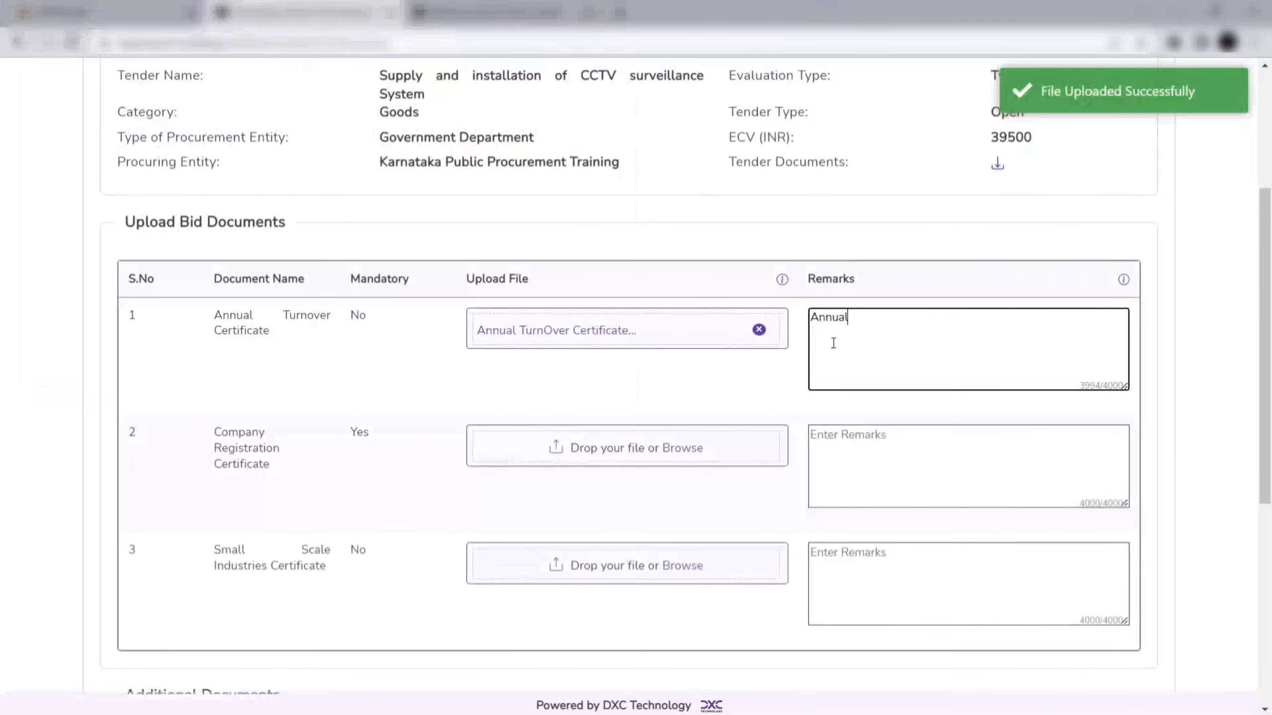
text( turnover)
click(687, 449)
double_click(241, 191)
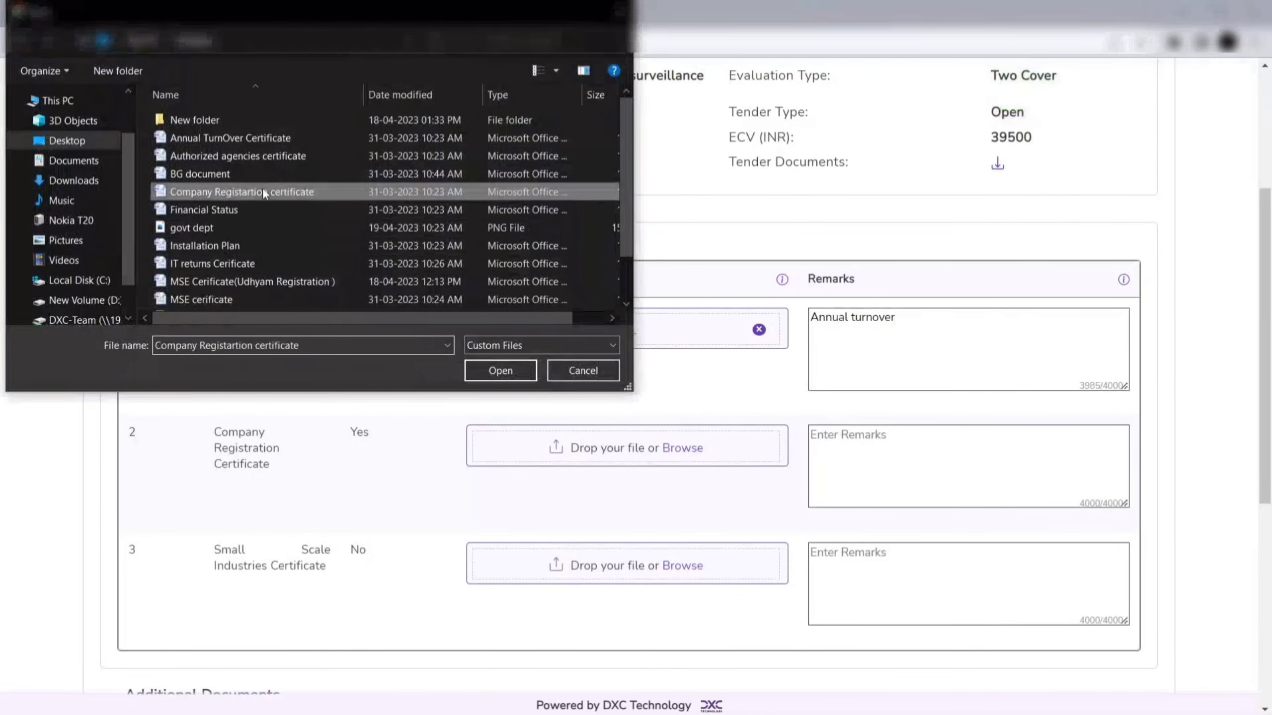
- Add PAN.docx as an additional document with the remark "Pan" and save the bid documents
scroll(1081, 556, down, 5)
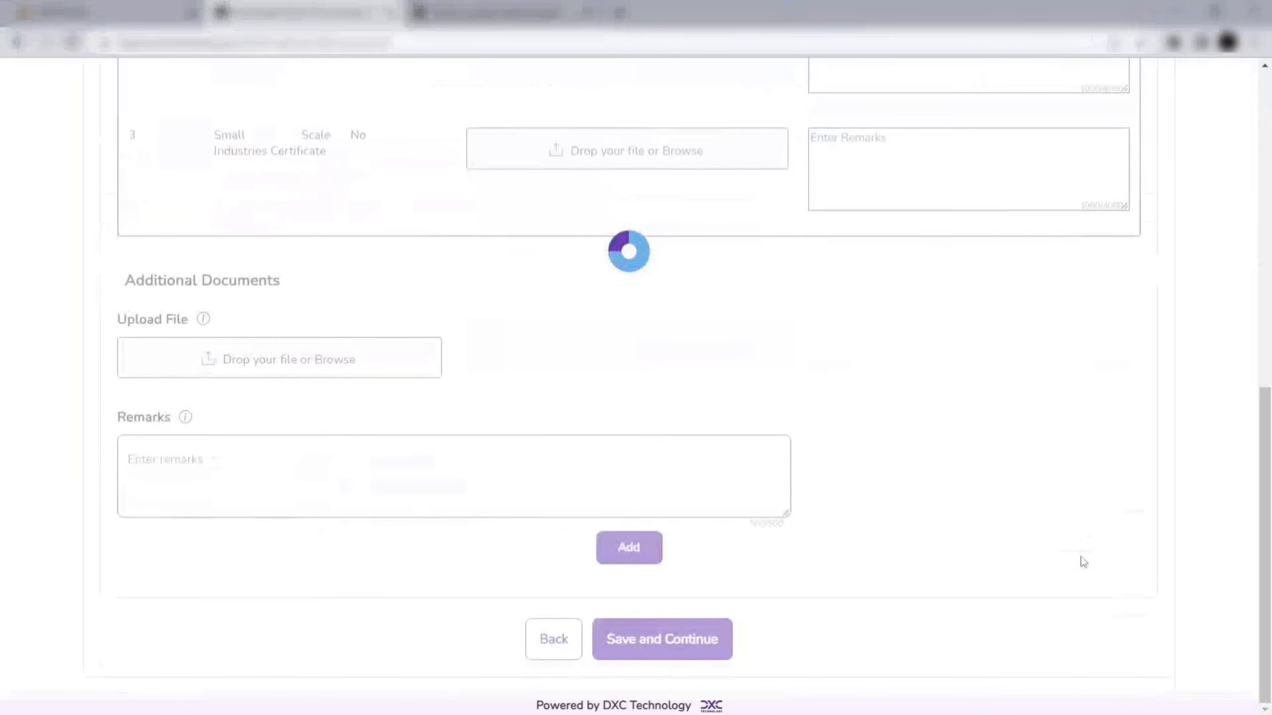
scroll(1081, 557, down, 2)
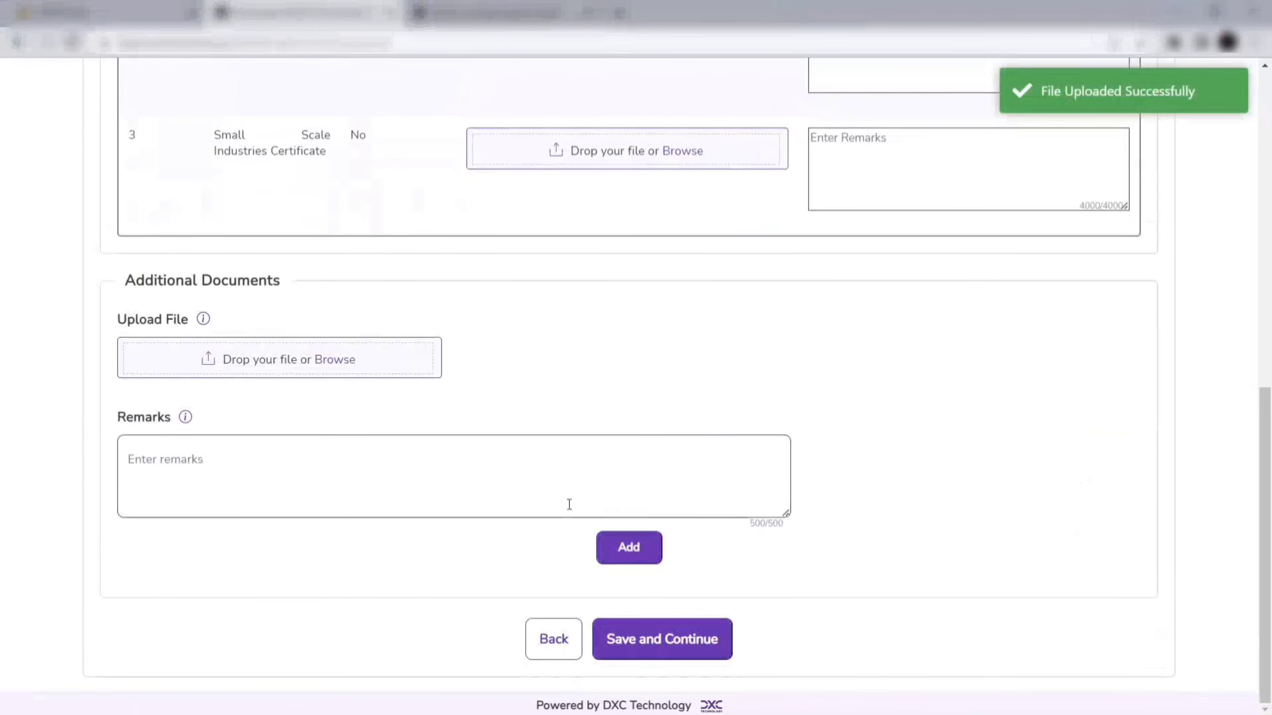
drag(127, 287, 311, 307)
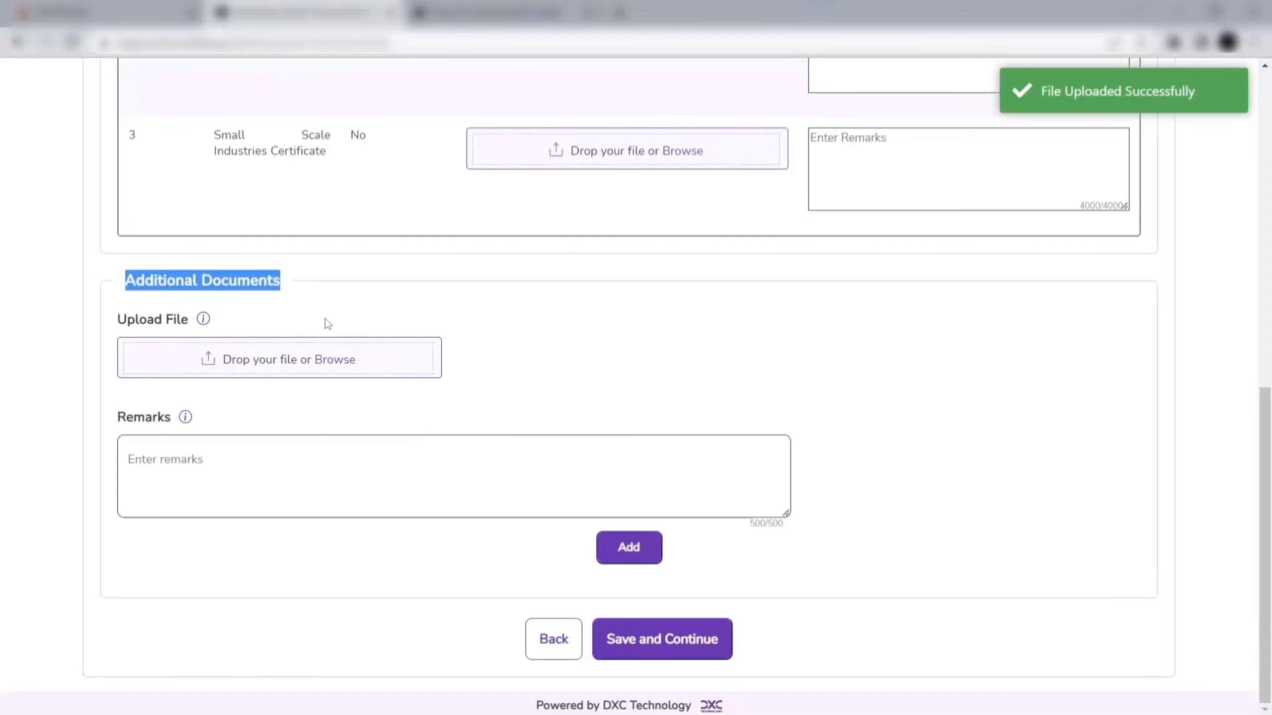
click(336, 358)
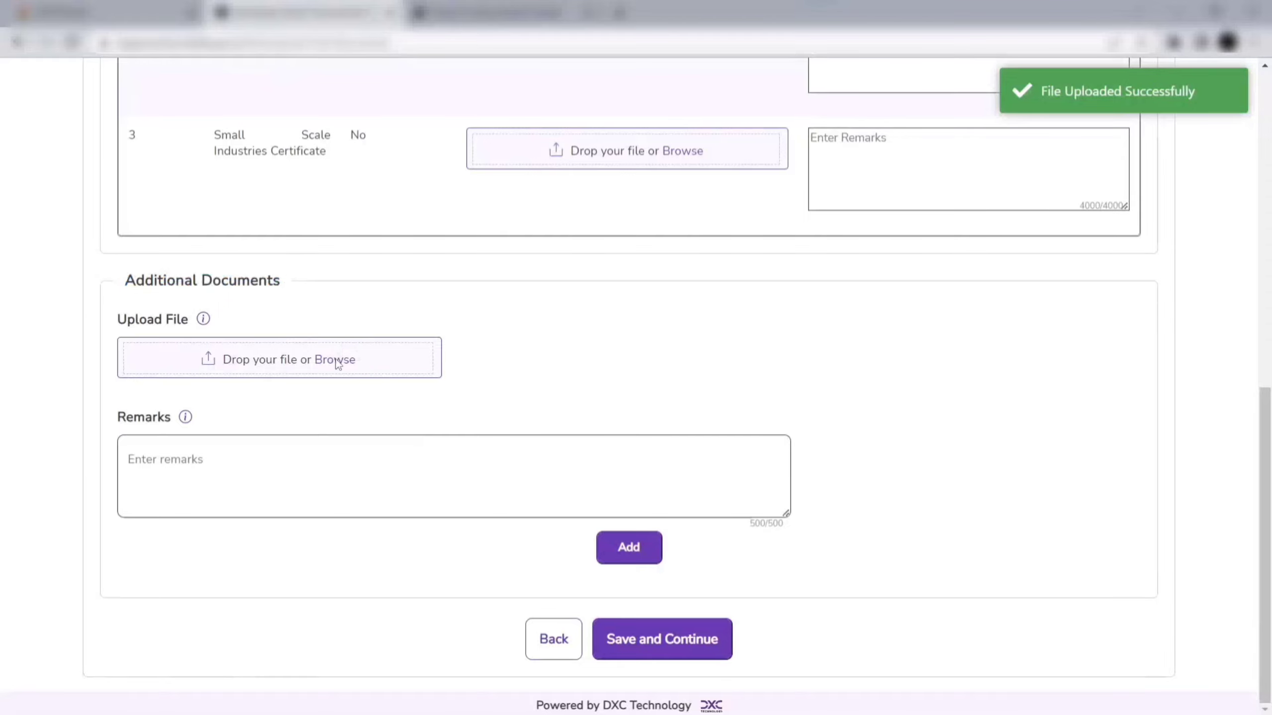
scroll(249, 248, down, 1)
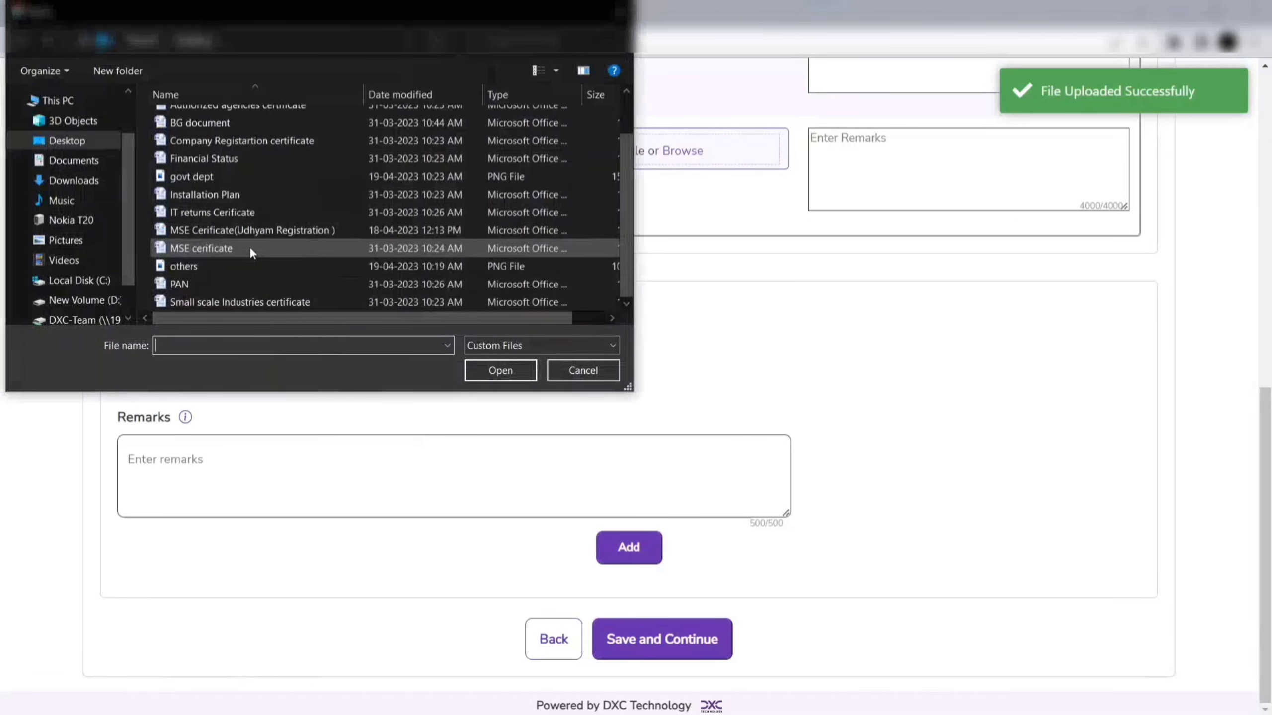
double_click(236, 275)
click(261, 477)
text(P)
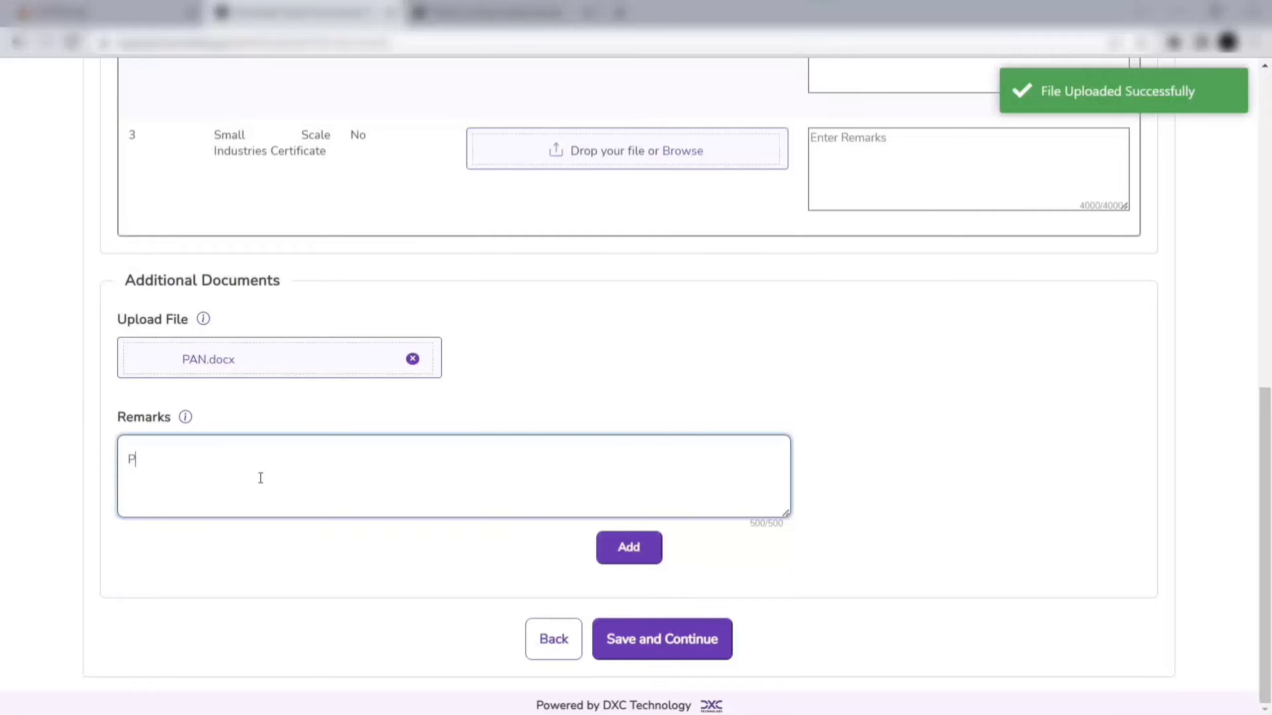
text(an)
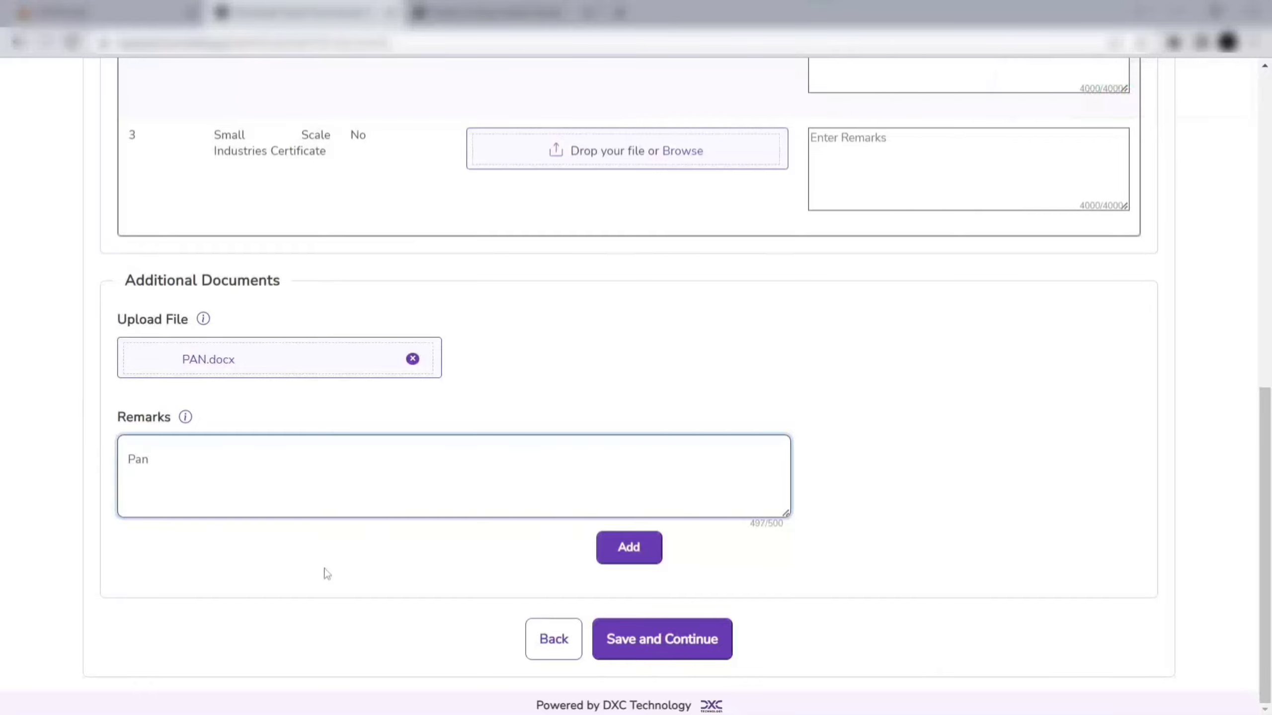
click(630, 550)
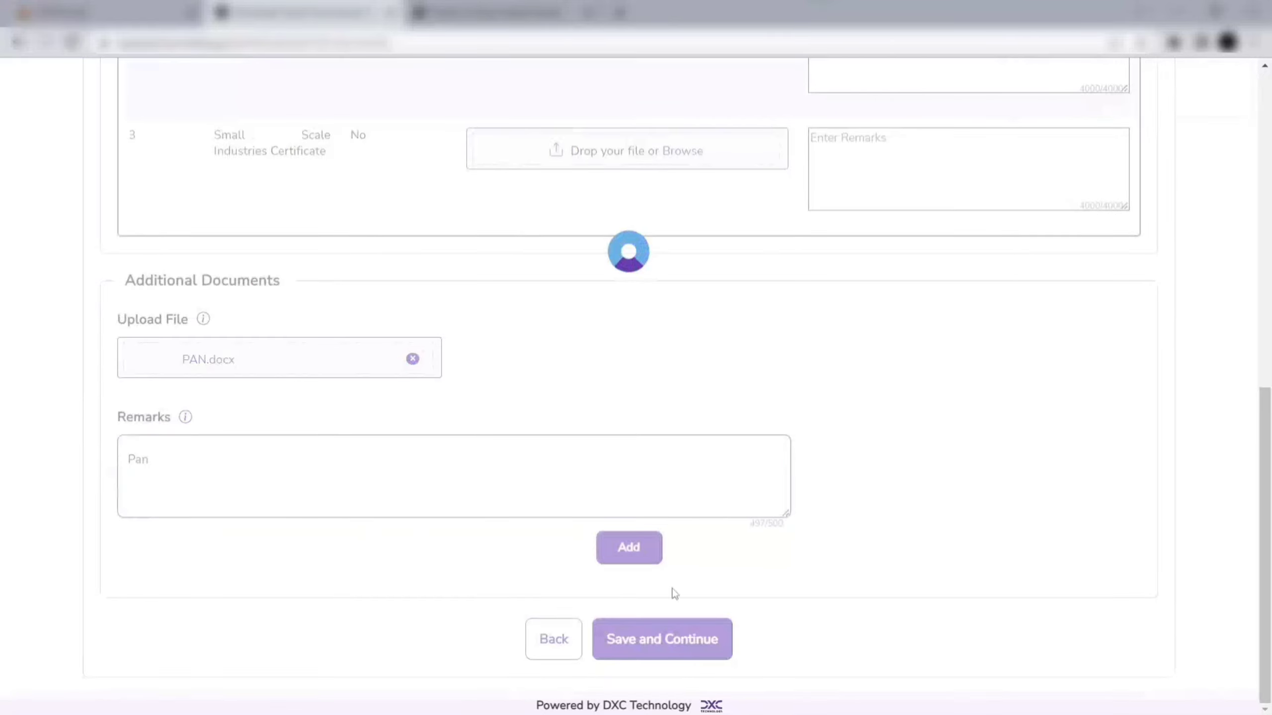
scroll(798, 636, down, 3)
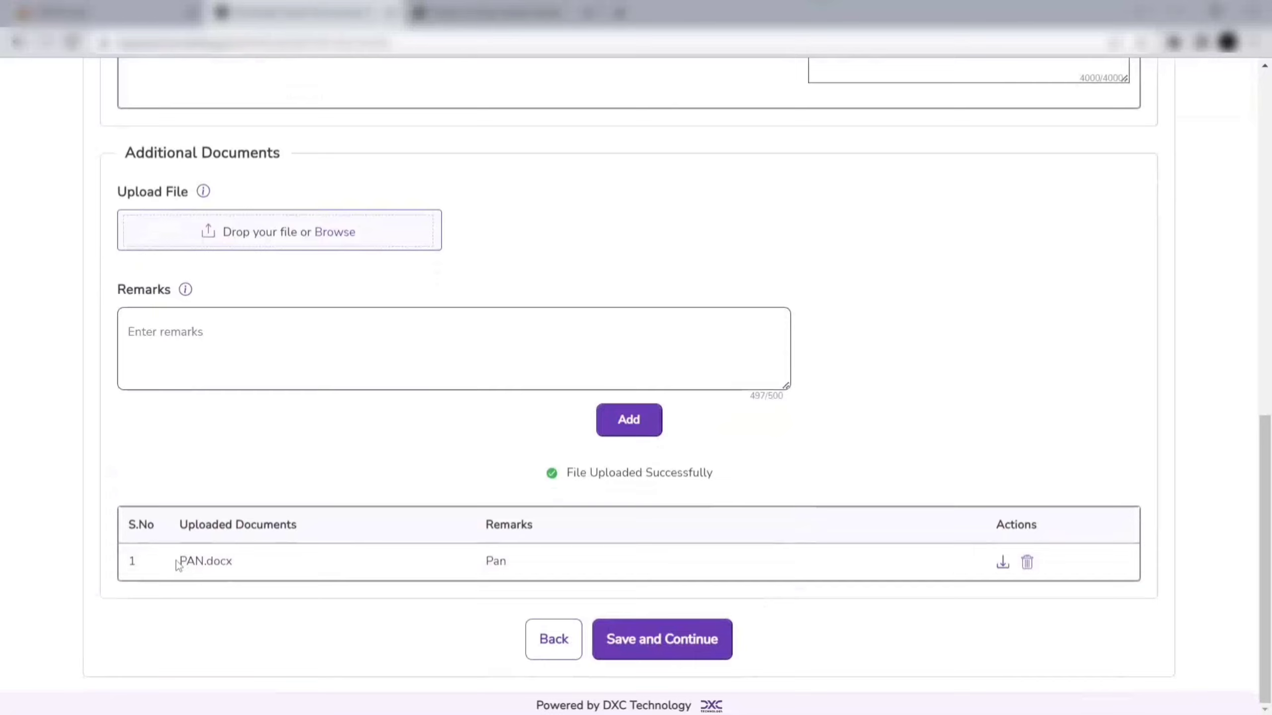
click(699, 652)
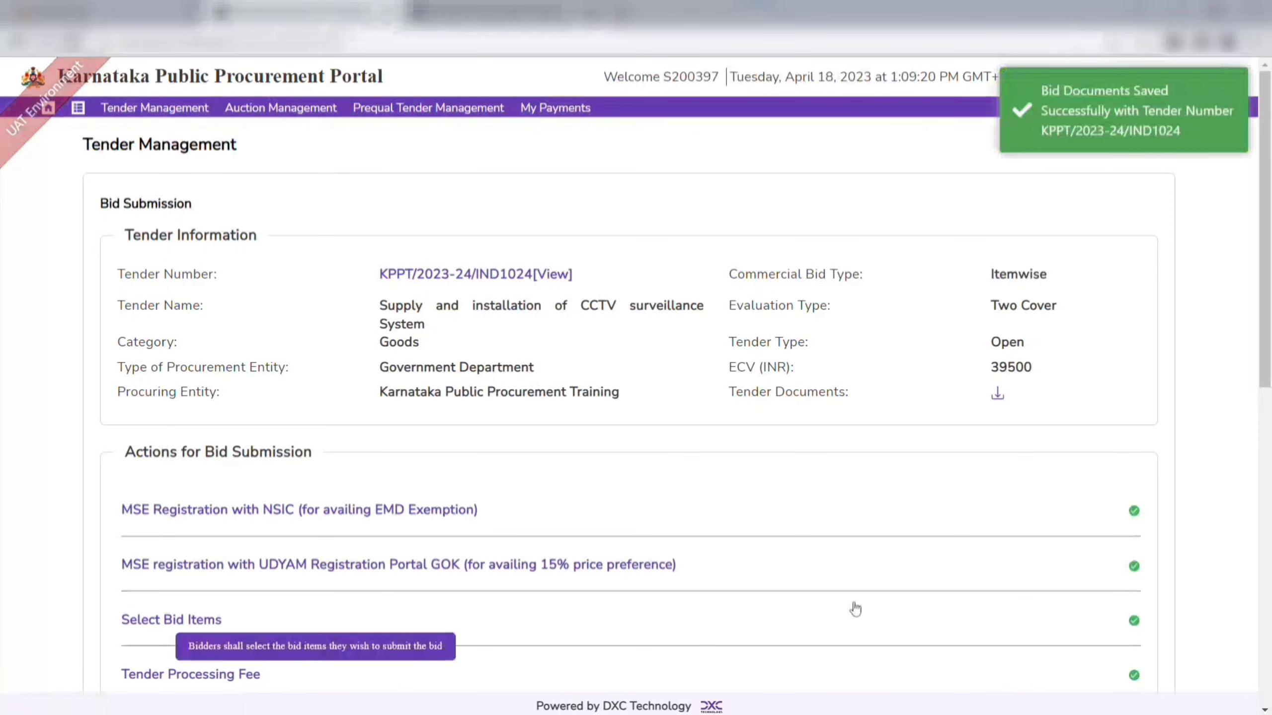
- Open the Itemwise Bid Financial Offer action, continue to signing and bring up the digital certificate selection
scroll(852, 605, down, 8)
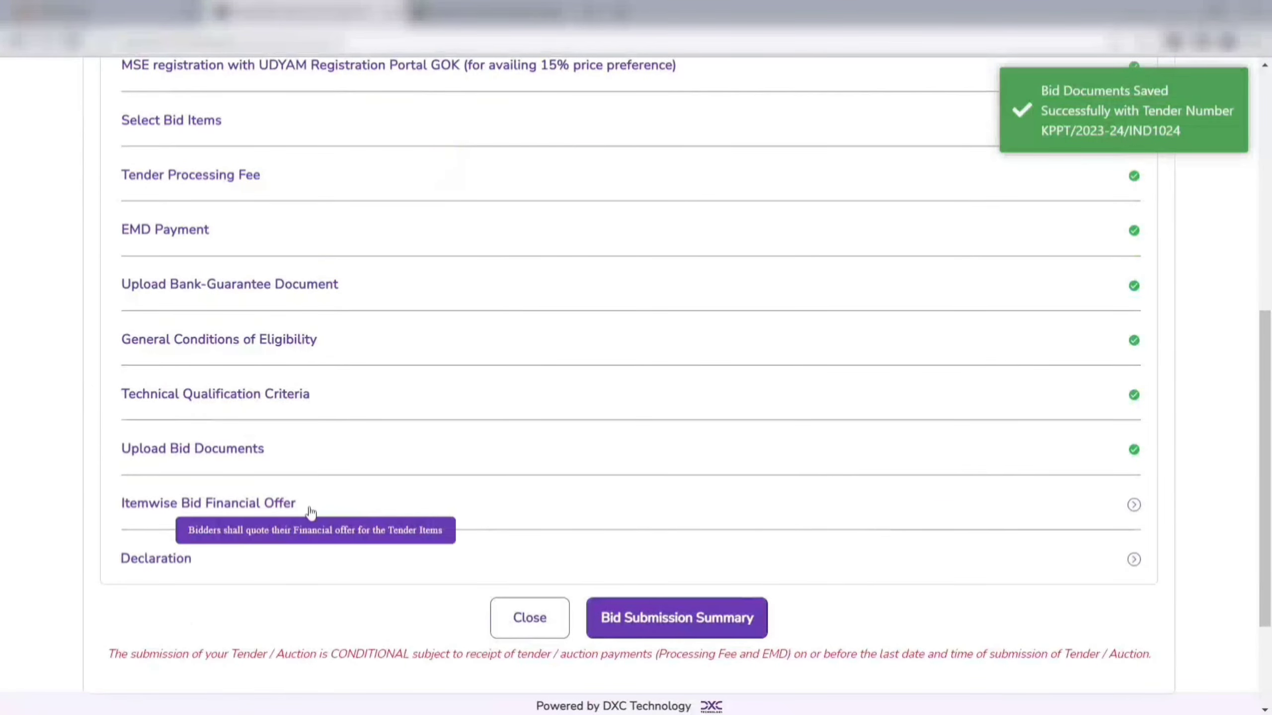
click(287, 512)
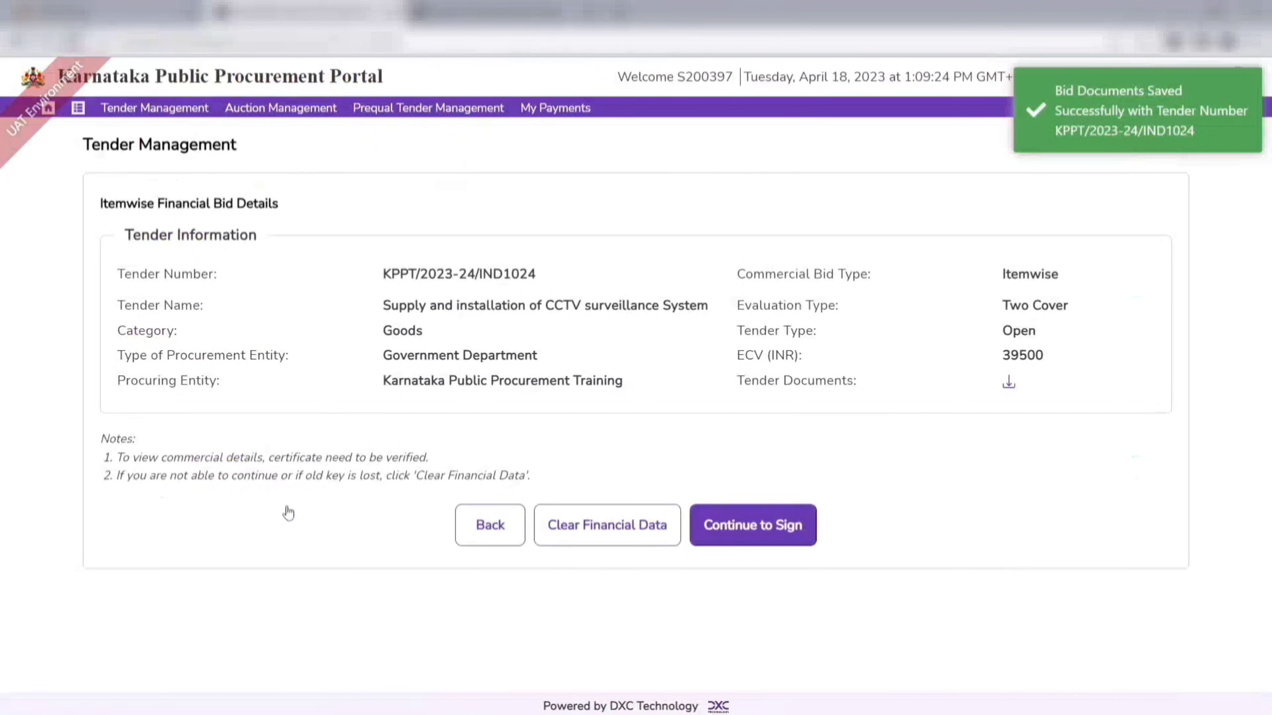
click(756, 530)
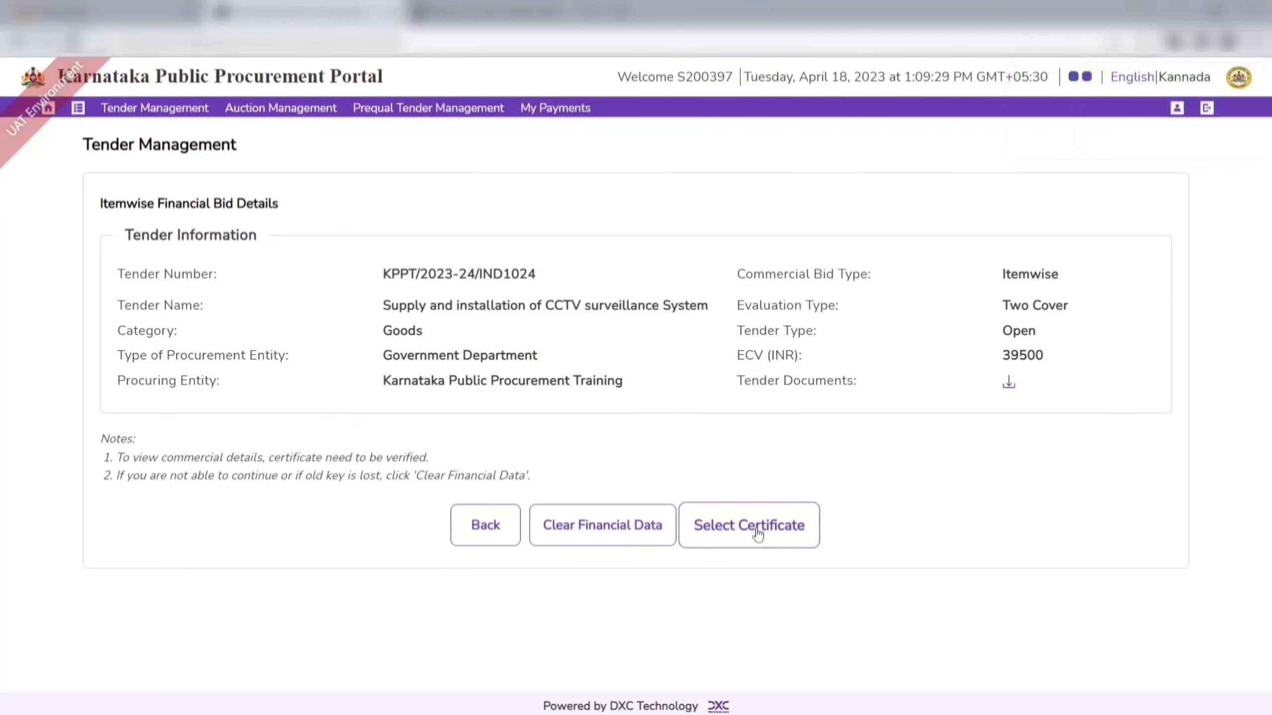
click(757, 534)
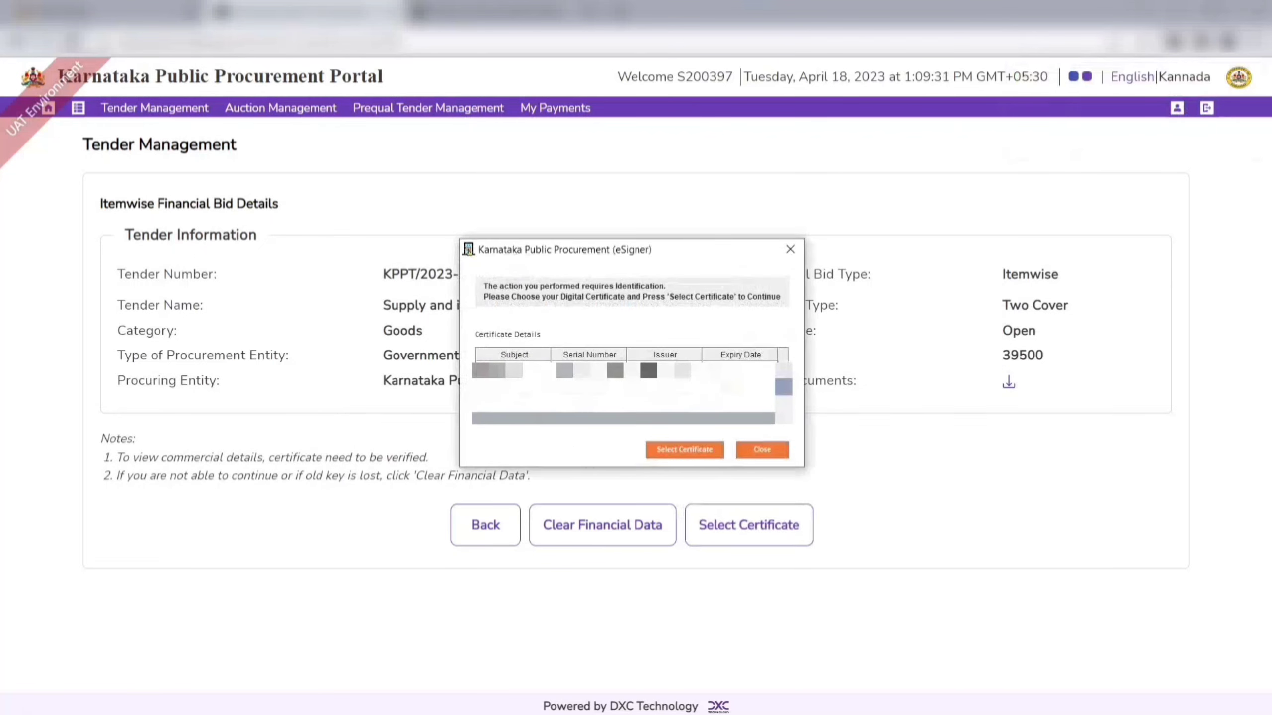
- Select the last listed digital certificate and verify it with the User PIN
click(624, 408)
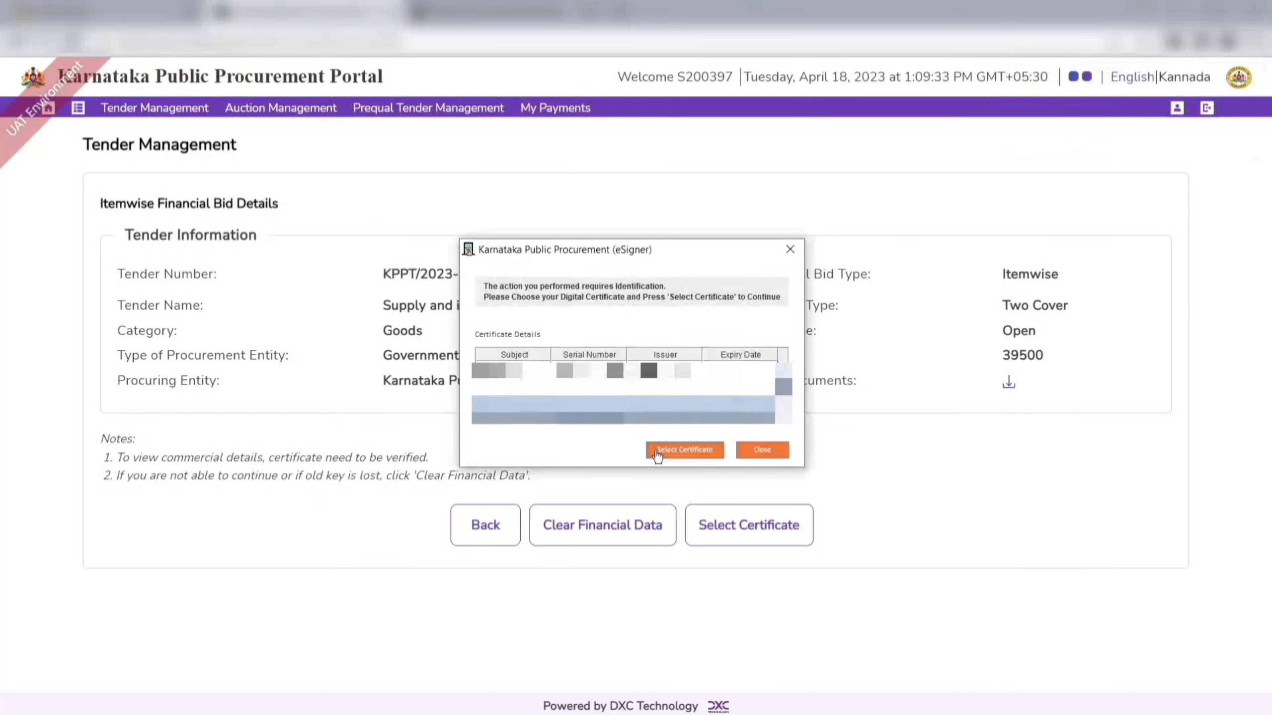
click(657, 451)
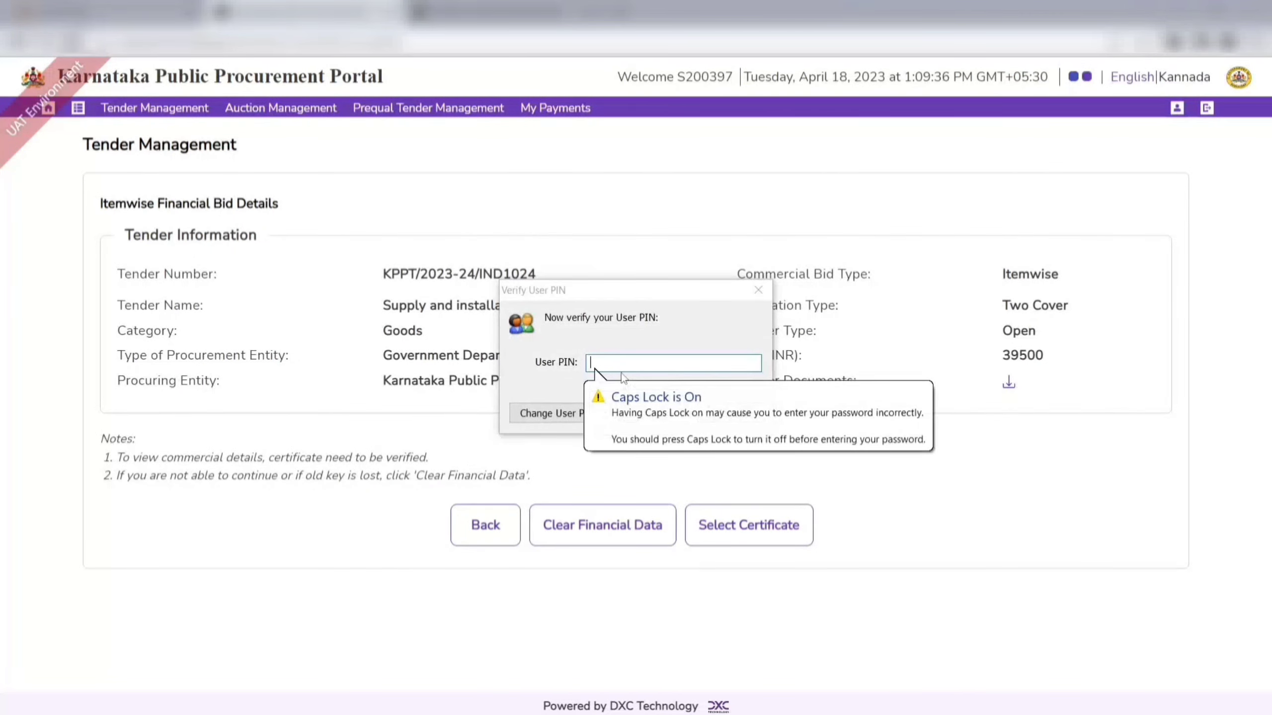
text(********)
click(656, 414)
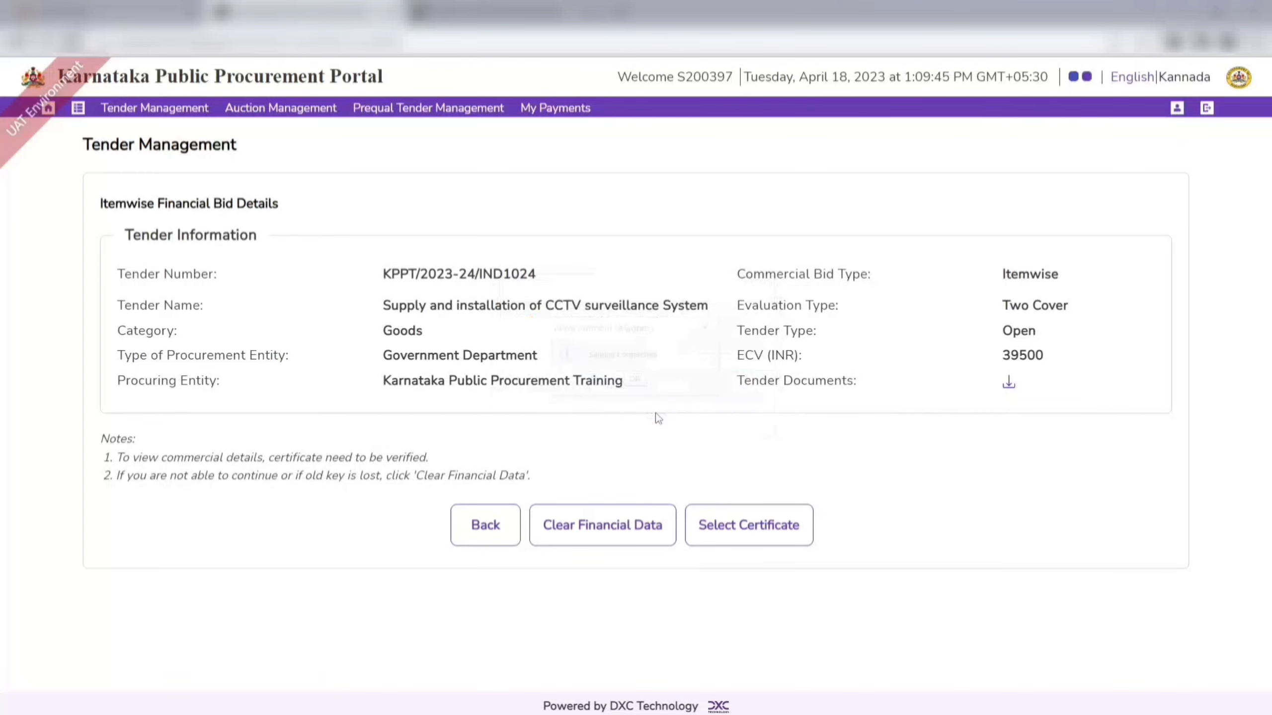
- Continue from the signed certificate to the bid items and open the Switch group's item pricing details
click(635, 381)
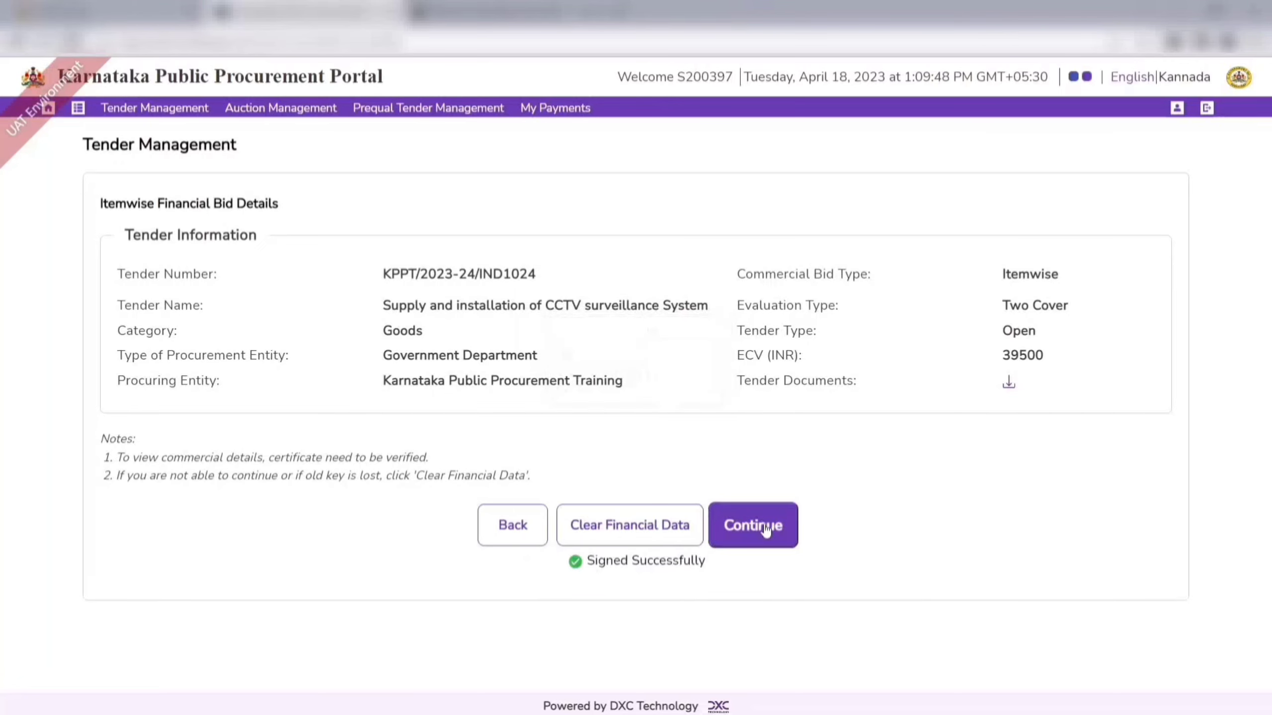
click(765, 530)
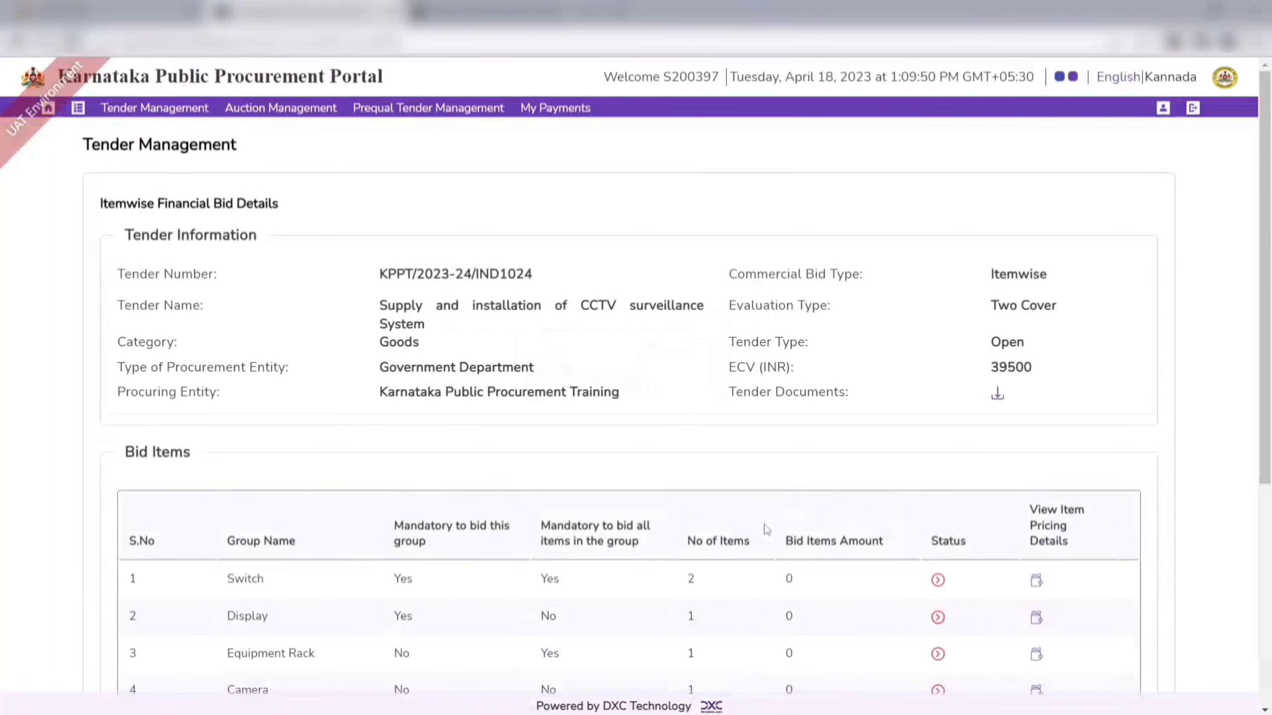
scroll(806, 544, down, 6)
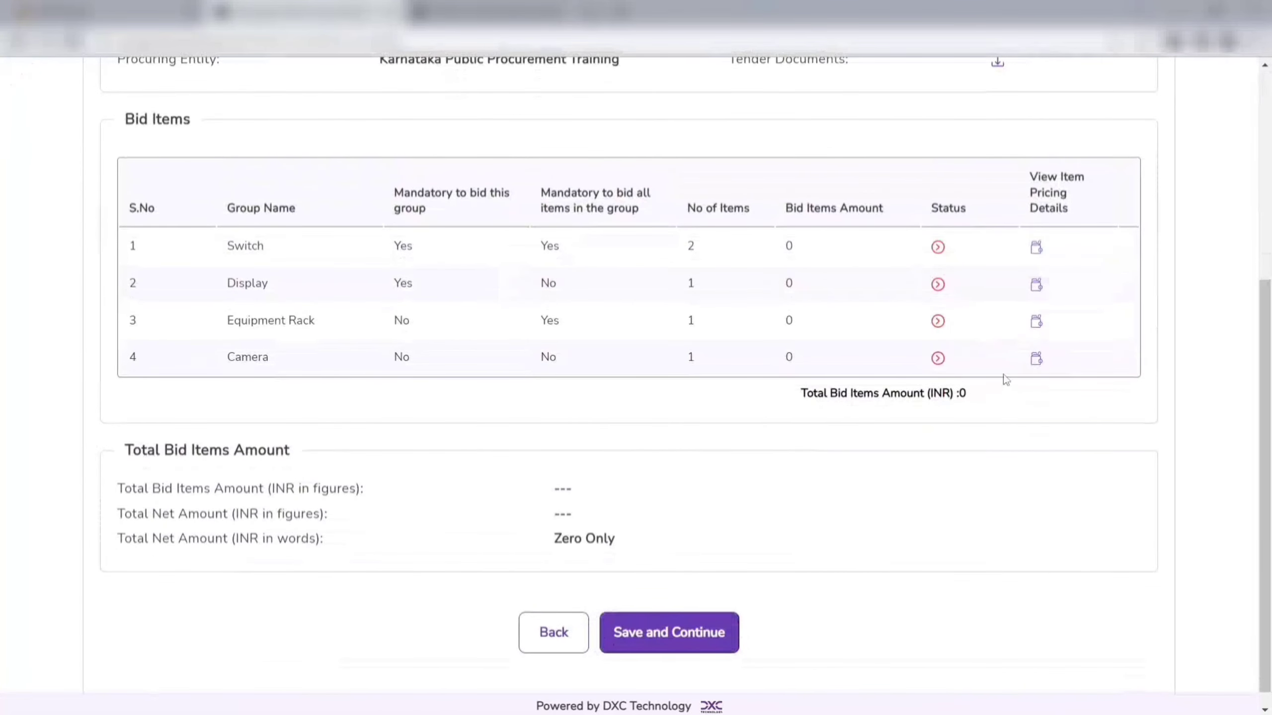
scroll(514, 322, up, 2)
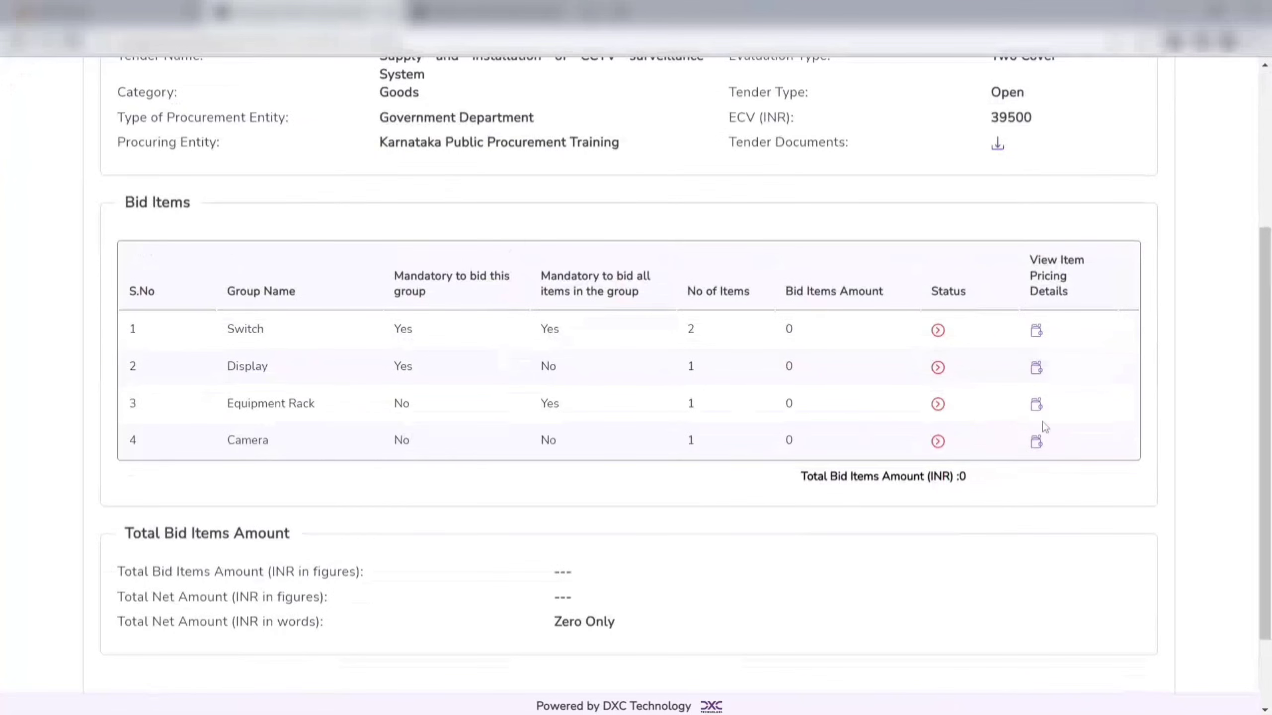
click(1036, 334)
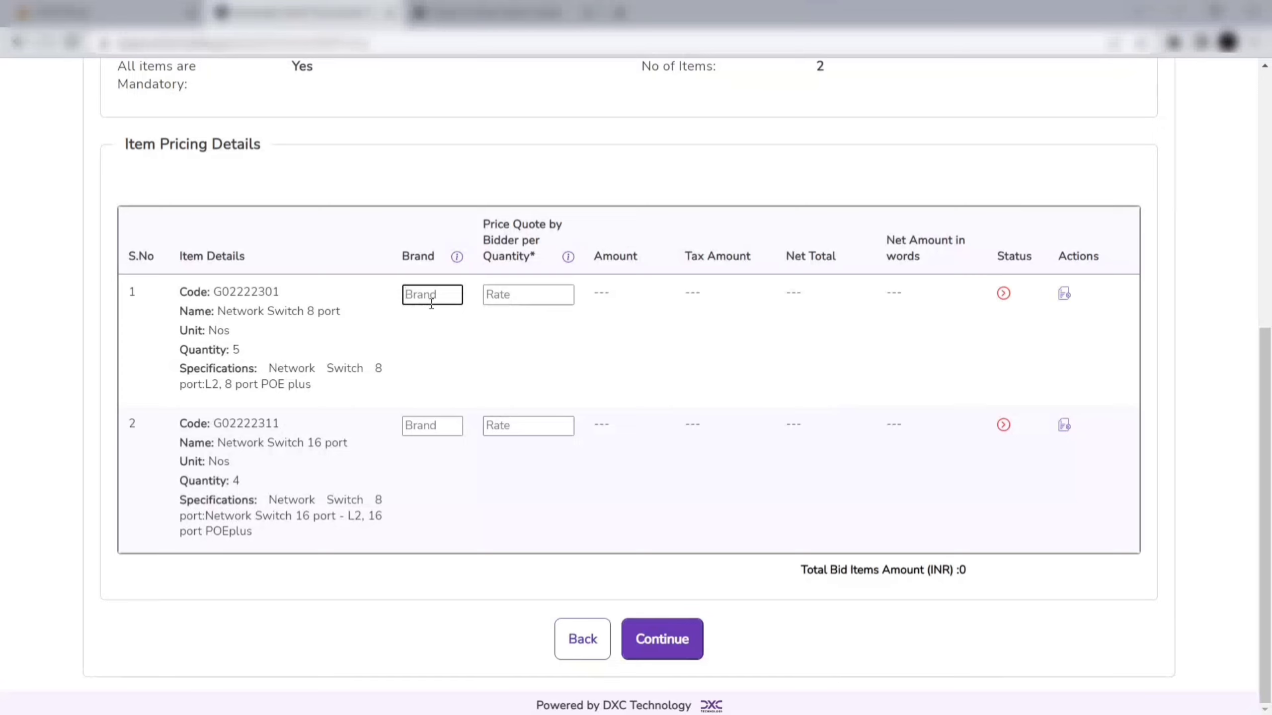
- Quote Network Switch 8 port with the brand D-link at a price of 6999 per quantity
text(D-link)
key(Tab)
text(6999)
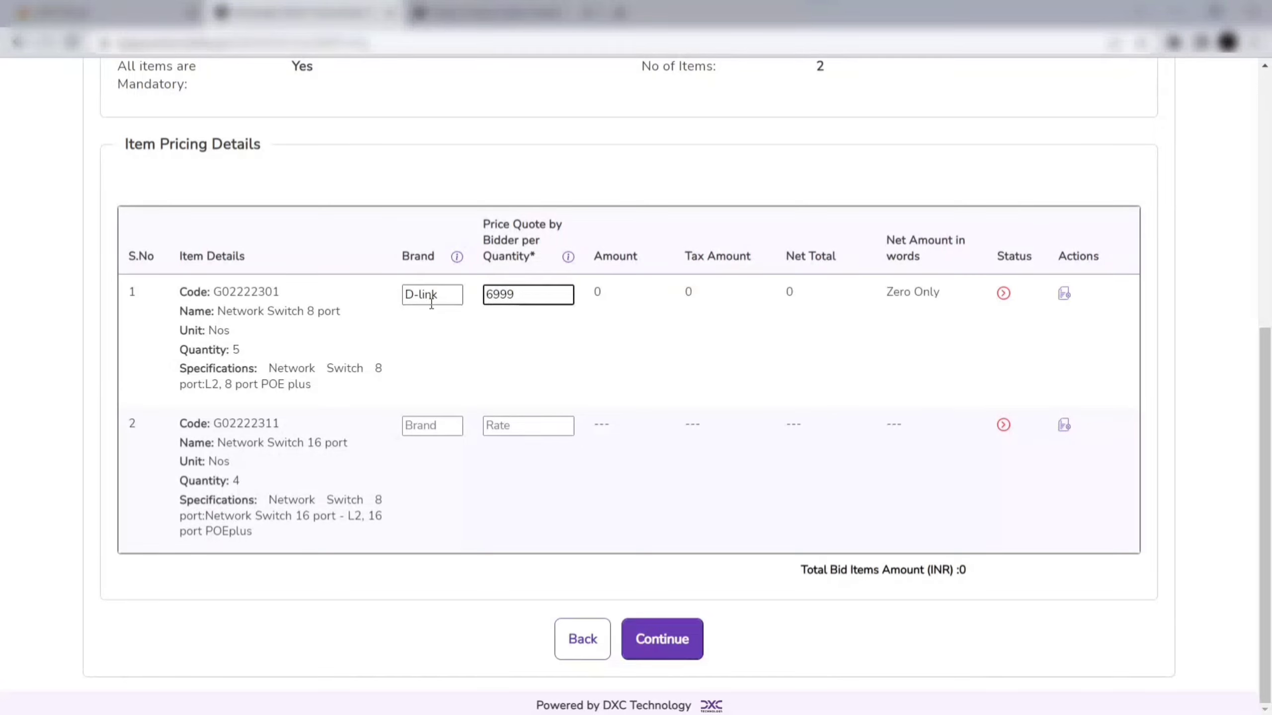
click(489, 344)
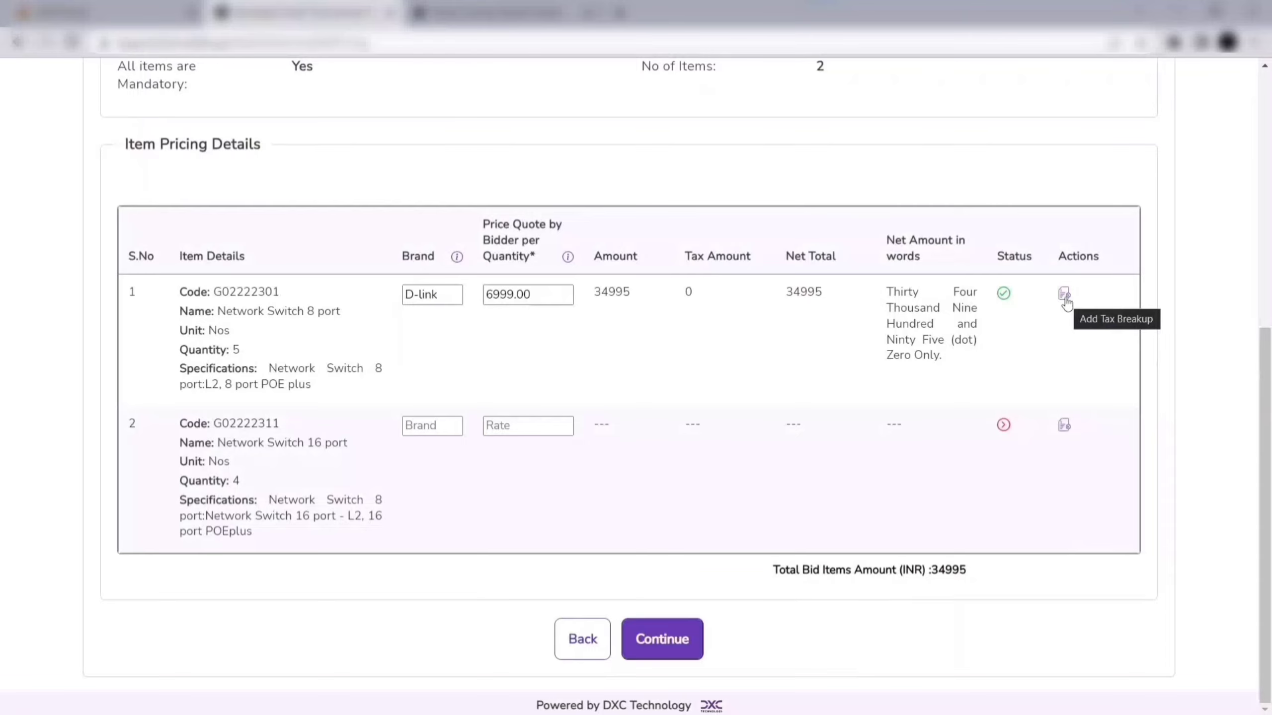
- Open the tax breakup for Network Switch 8 port and choose the GST component with a Percentage value
click(1066, 302)
scroll(516, 574, down, 6)
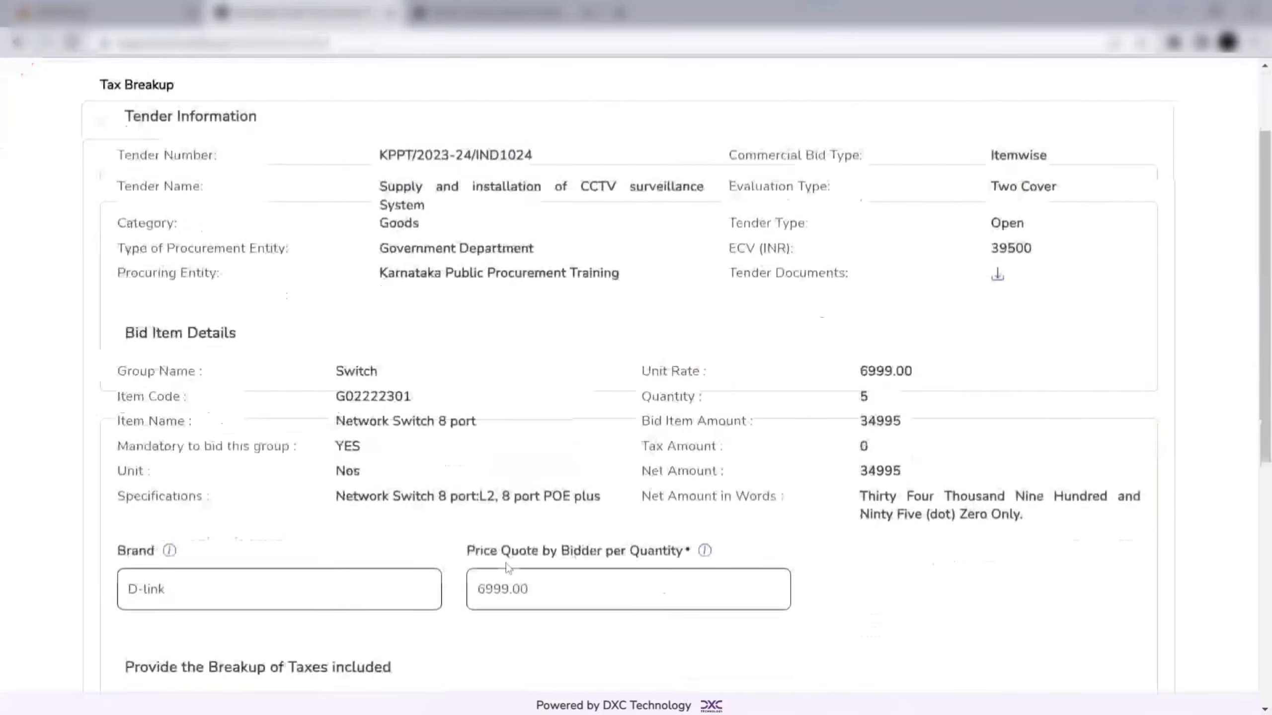
click(279, 448)
click(196, 249)
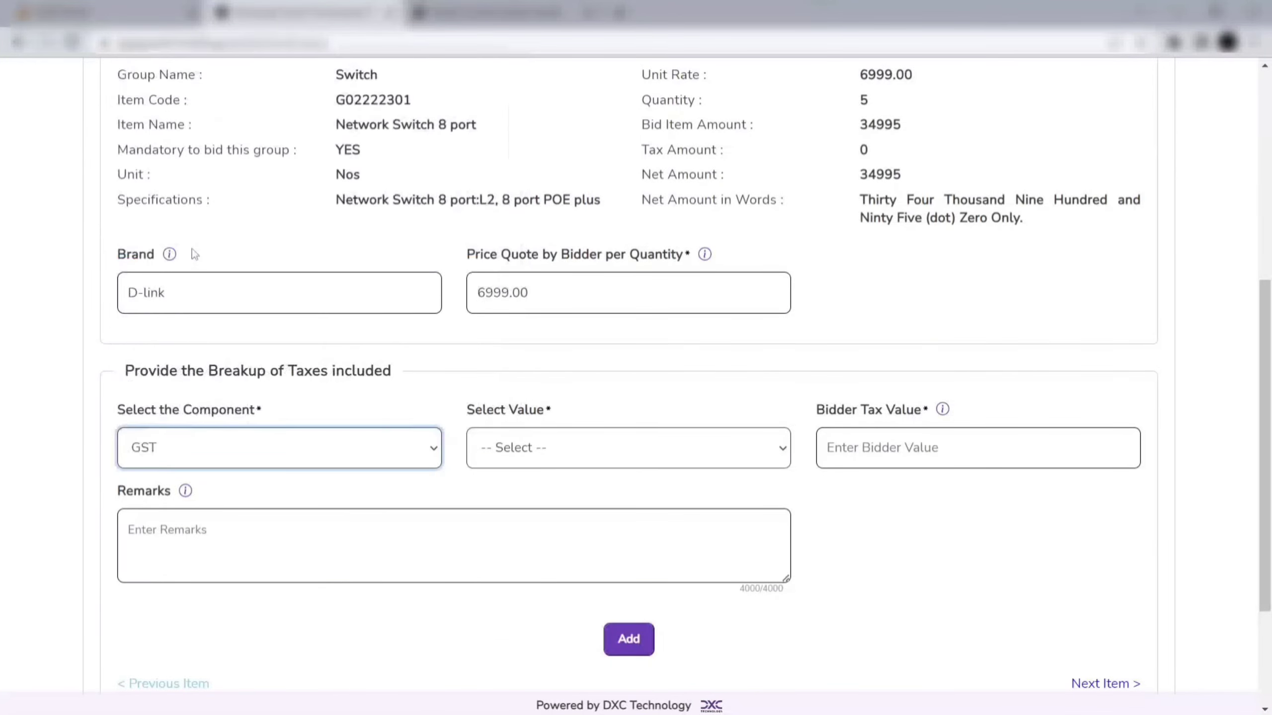
click(577, 448)
click(562, 499)
- Set the bidder tax value to 18 with the remark "GST" and add the tax component to the breakup
click(903, 453)
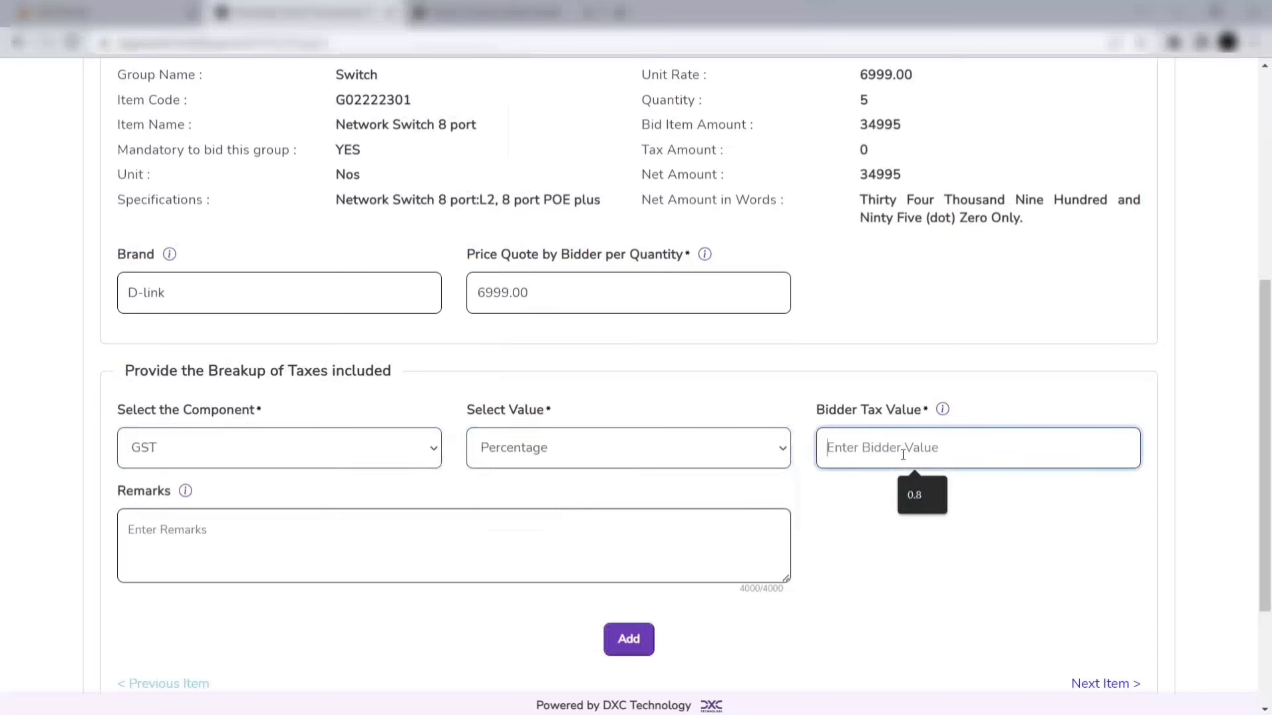
text(18)
click(240, 535)
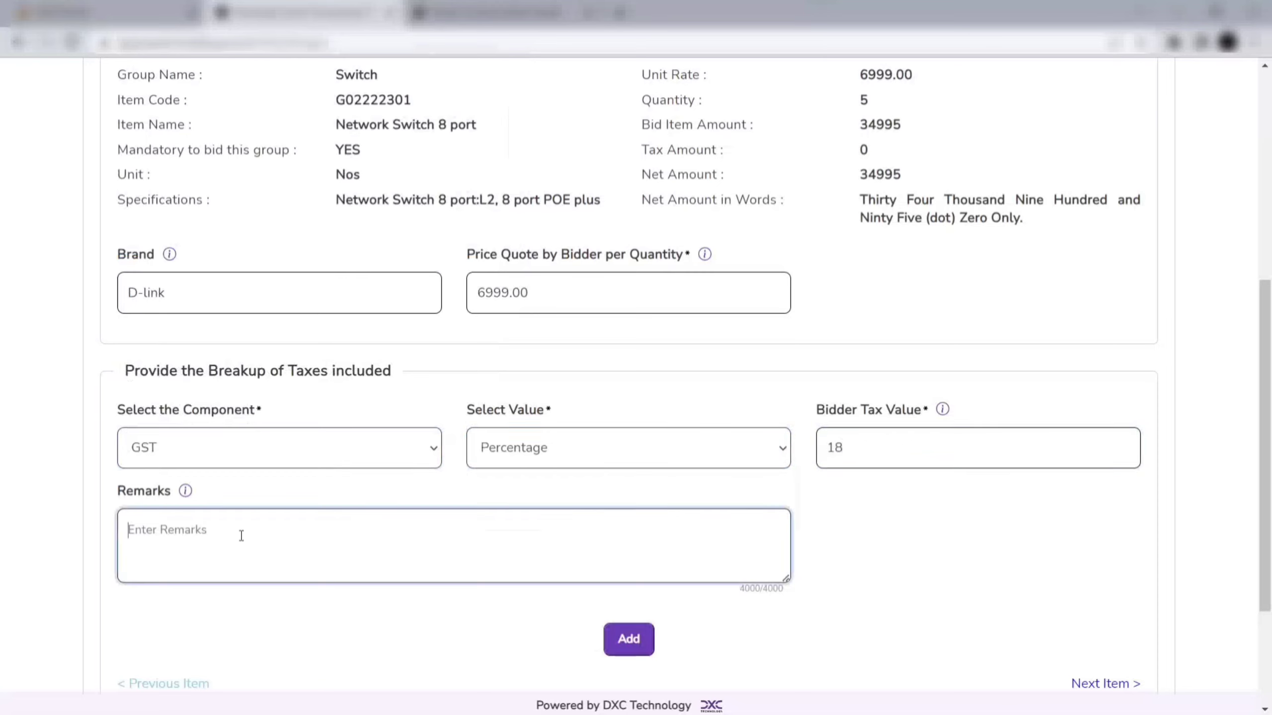
text(GST)
scroll(514, 606, down, 1)
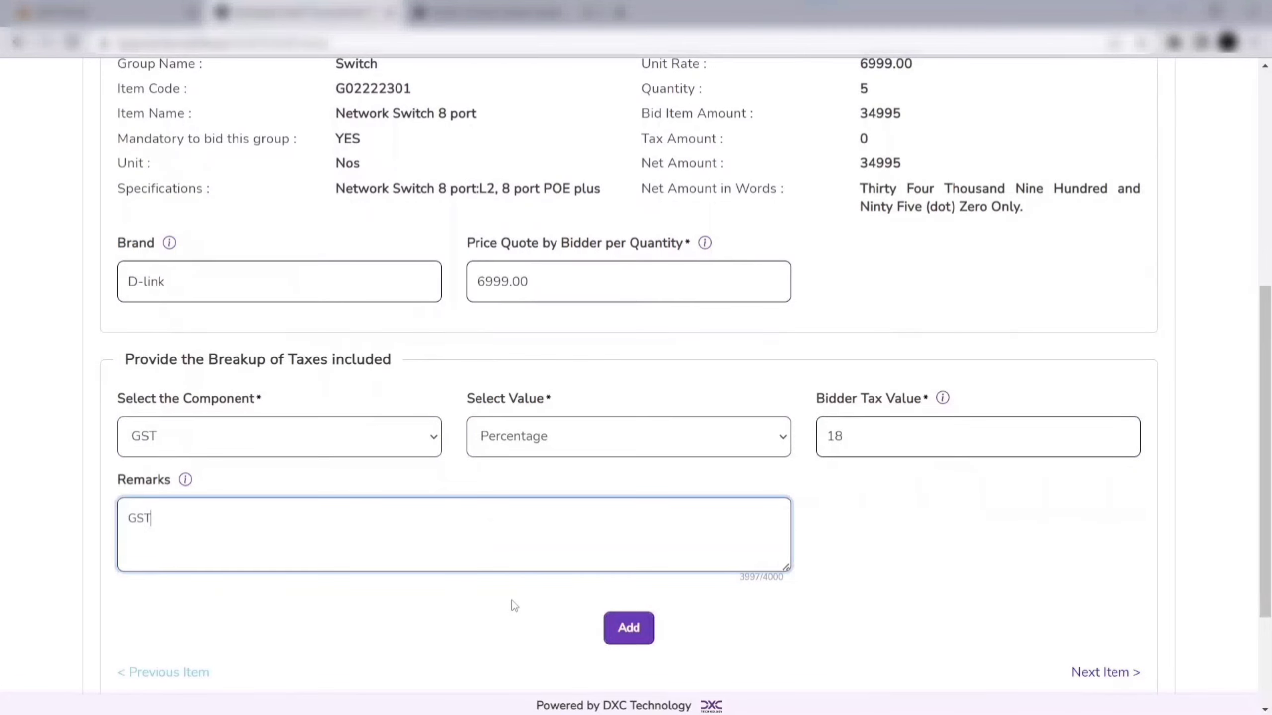
scroll(513, 607, down, 3)
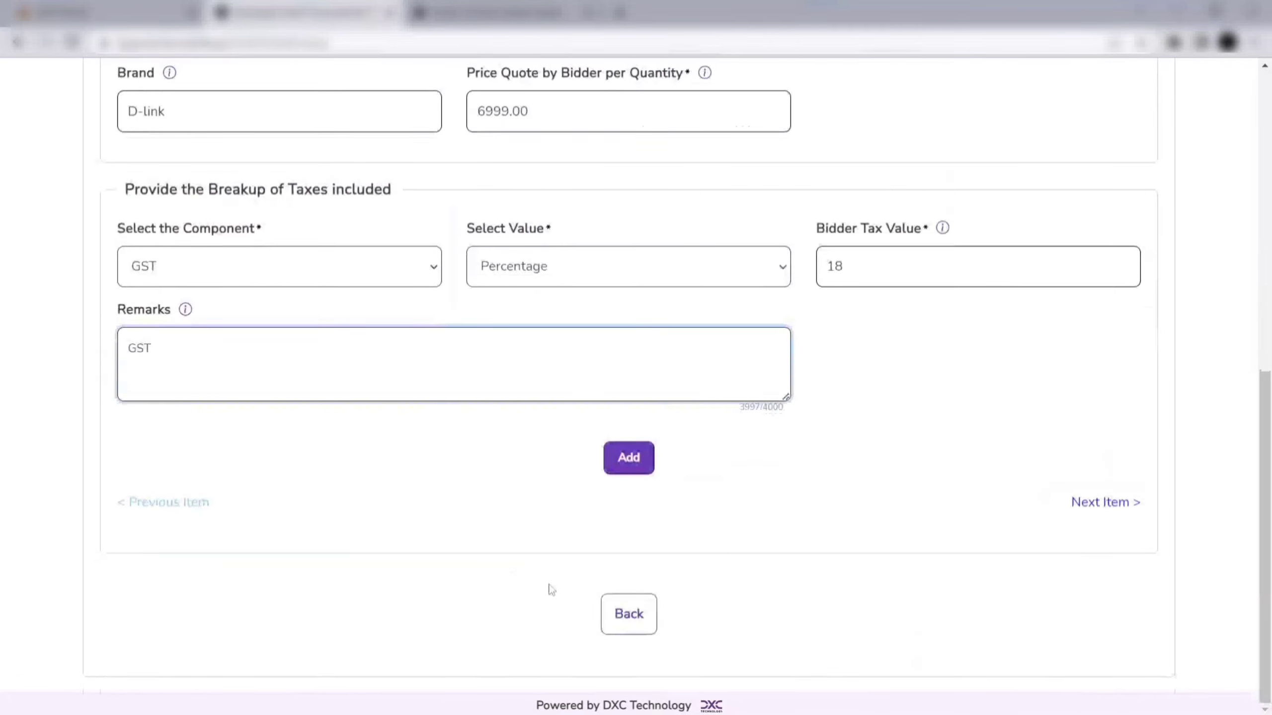
click(637, 466)
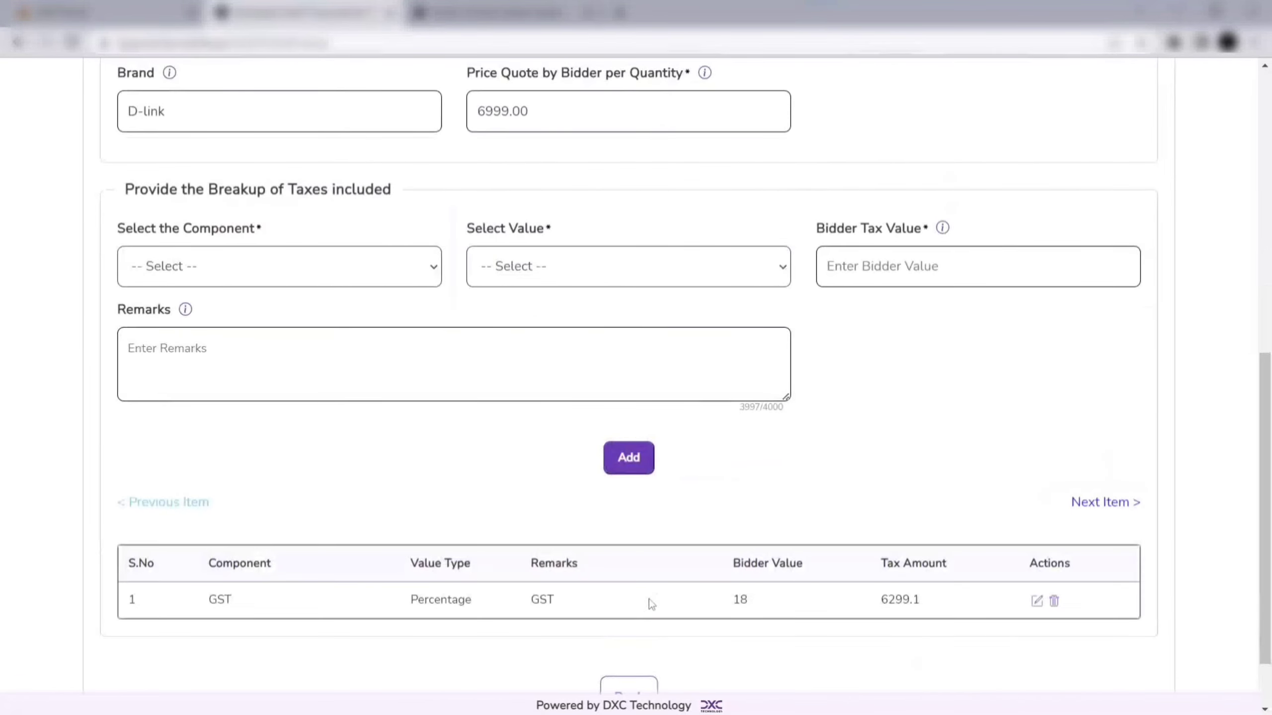
- View the tax breakup page of the next item, Network Switch 16 port, and its item navigation
scroll(998, 645, down, 2)
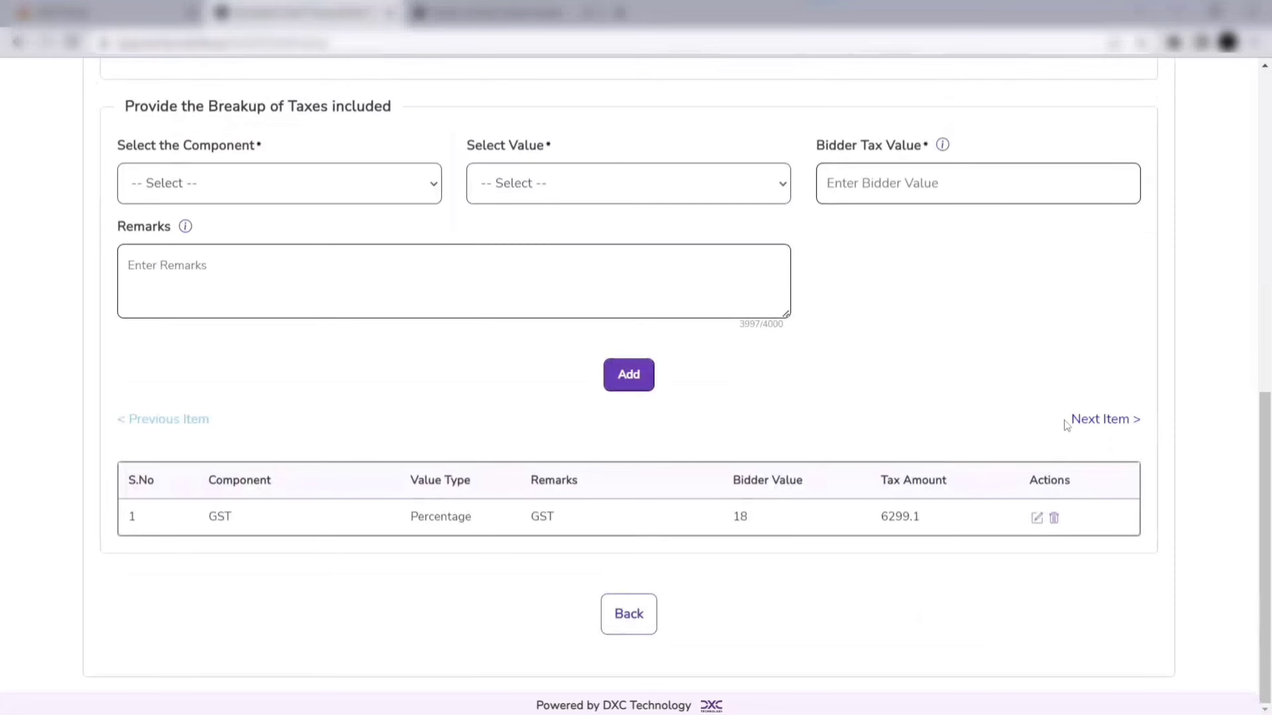
drag(1066, 421, 1150, 427)
click(1098, 424)
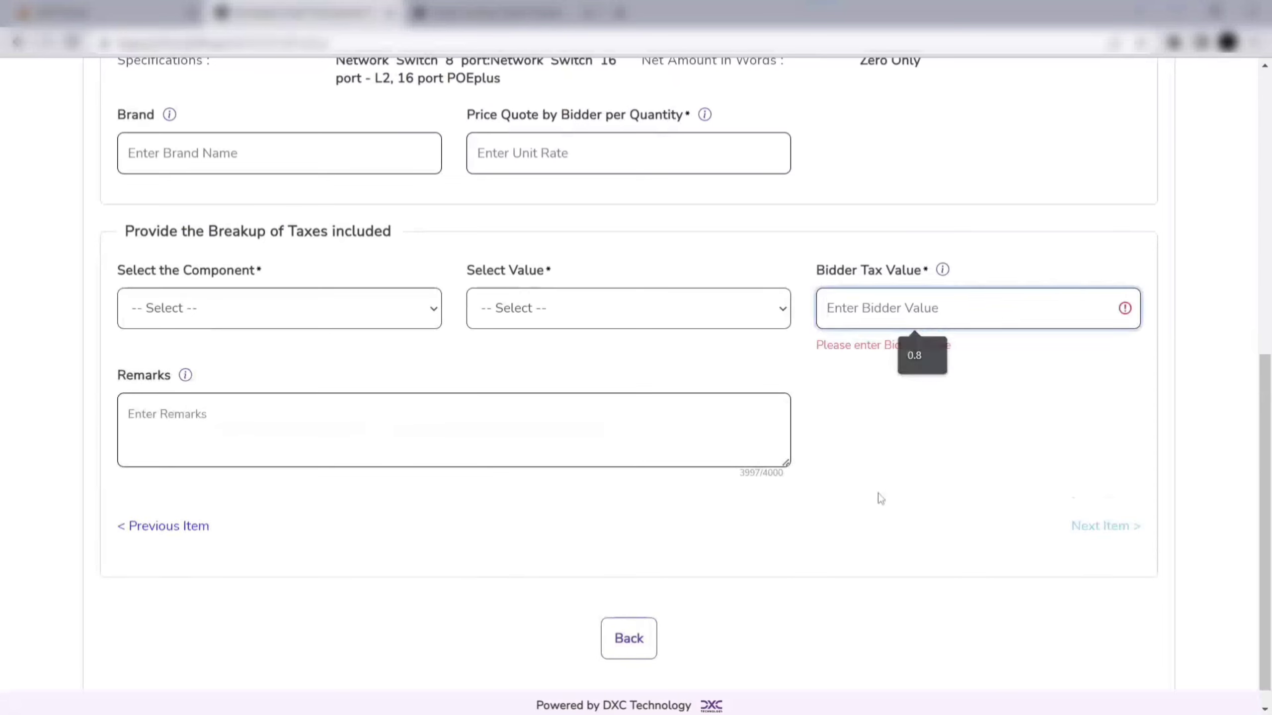
drag(227, 528, 116, 537)
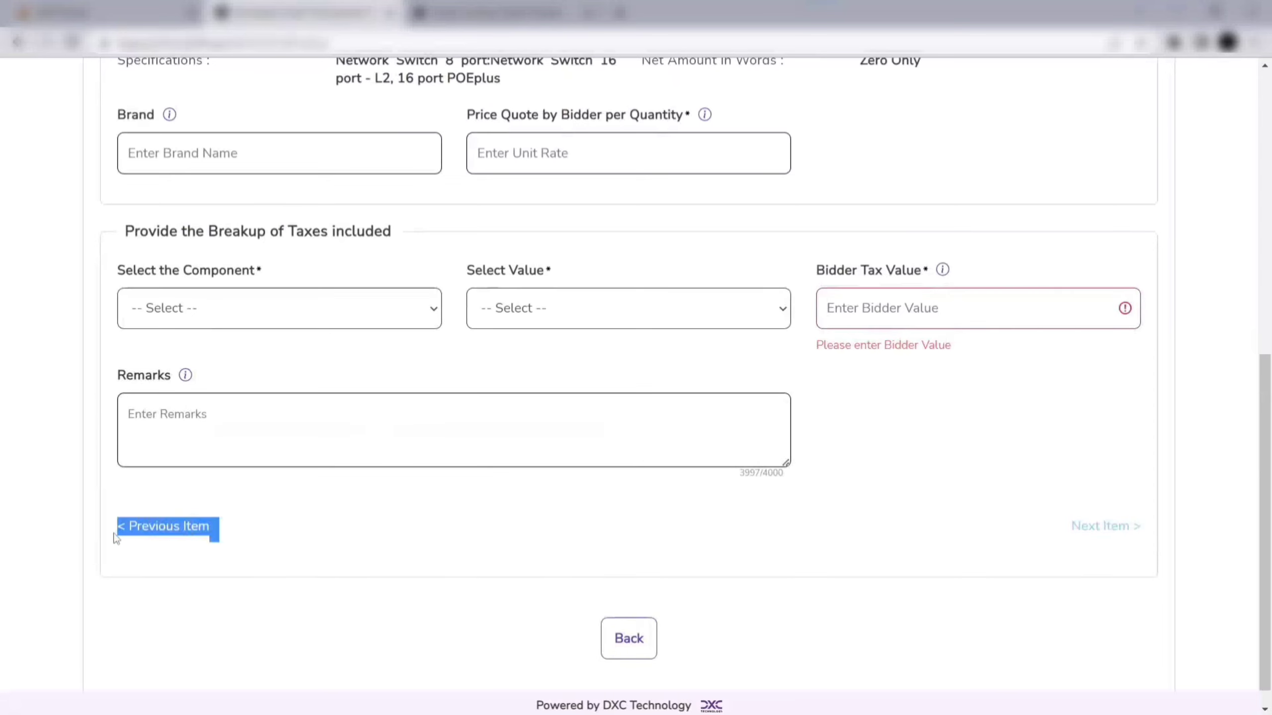
click(221, 631)
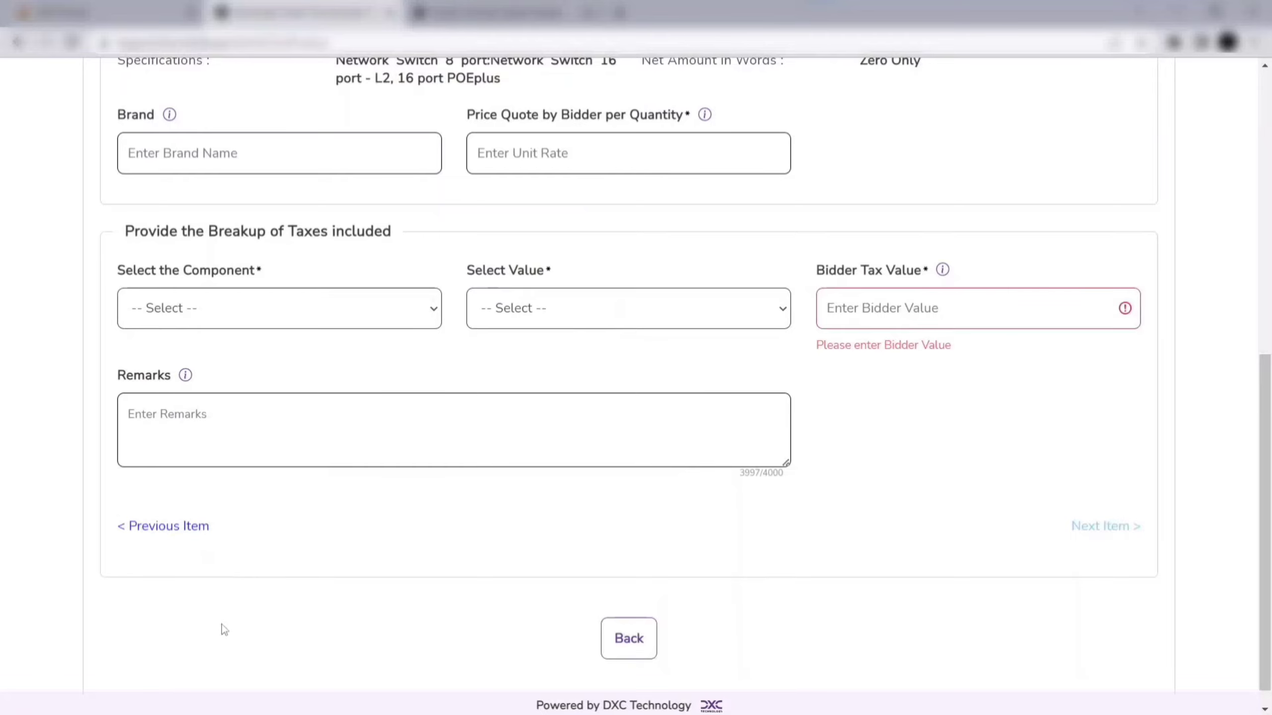
- Return to the item pricing details, quote Network Switch 16 port with brand D-link at 9666 per quantity and submit the Switch group pricing
click(628, 646)
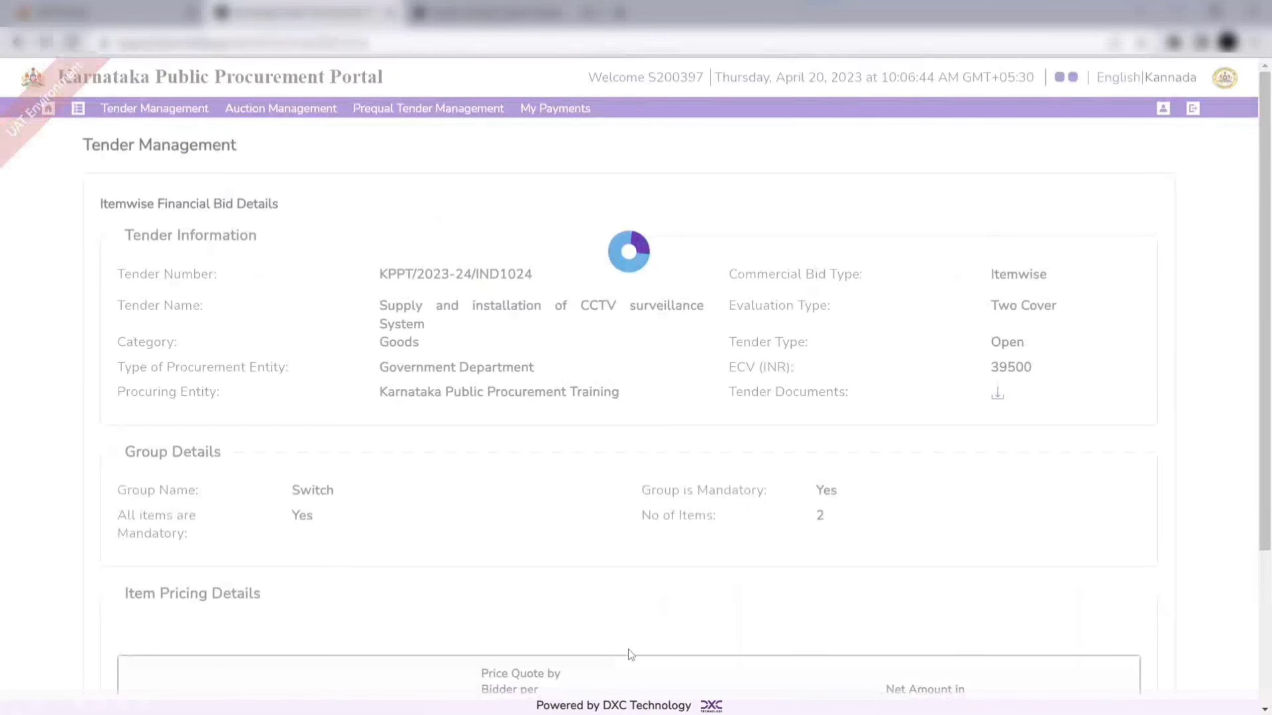
scroll(631, 652, down, 10)
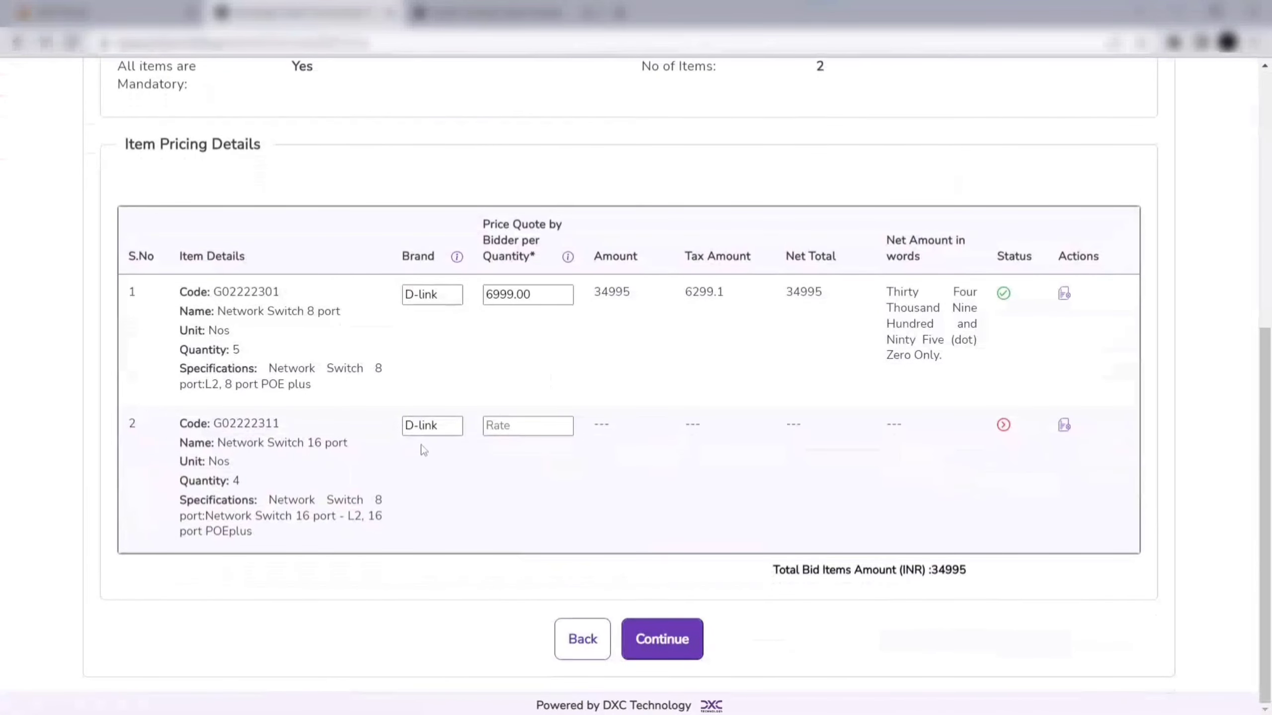
click(506, 425)
text(9666)
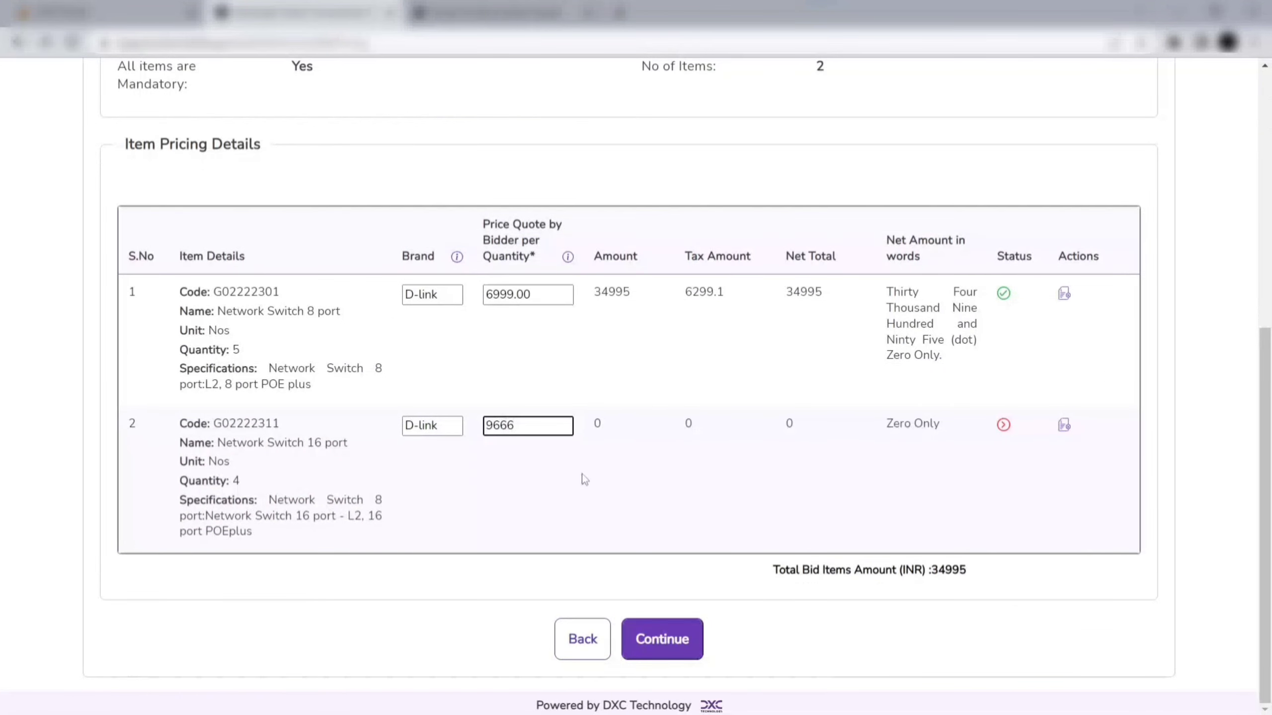
click(603, 491)
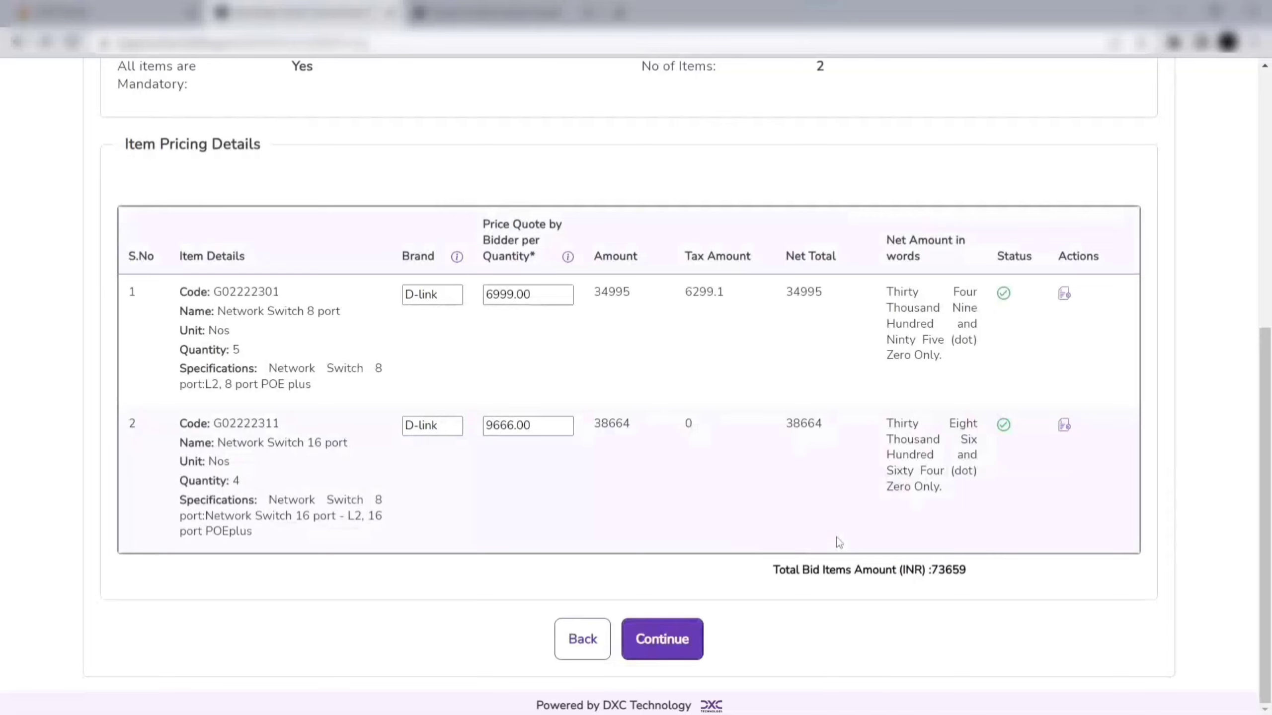
click(690, 644)
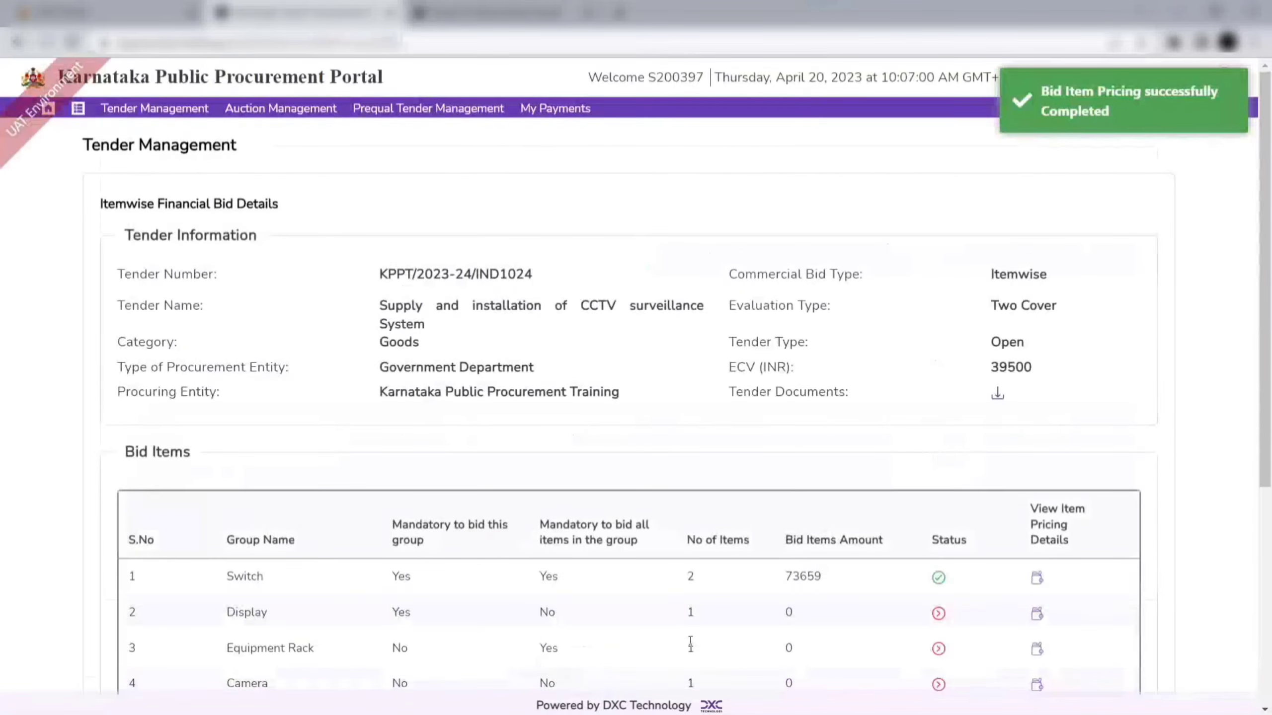
- Save the itemwise financial offer for all bid groups and continue
scroll(696, 627, down, 3)
scroll(784, 539, down, 3)
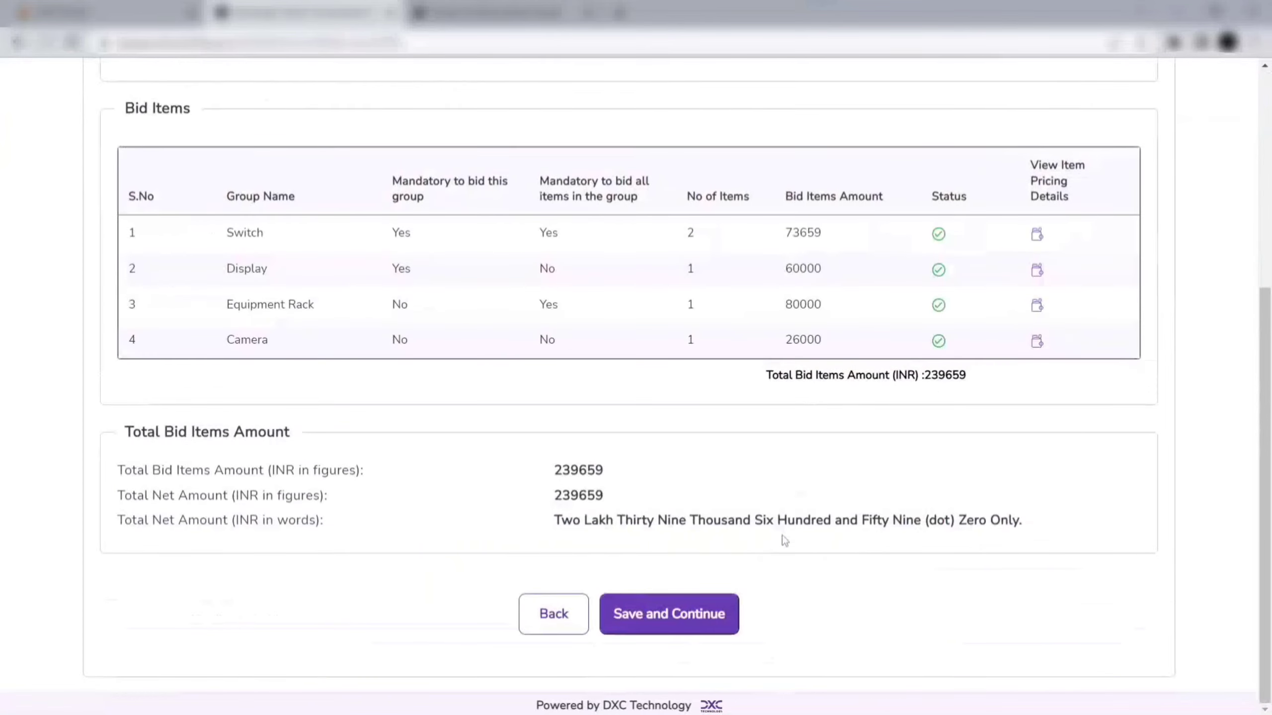
click(705, 614)
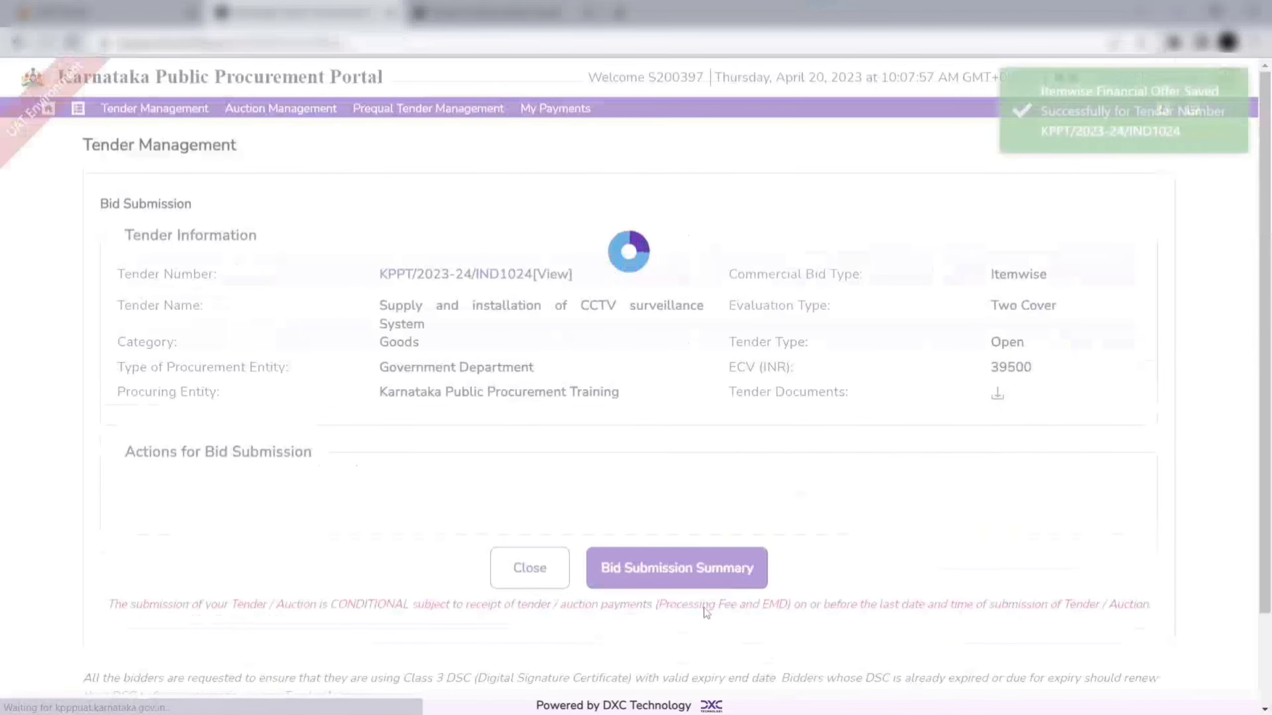
- Open the Declaration action, agree to its terms and conditions and save it
scroll(888, 632, down, 10)
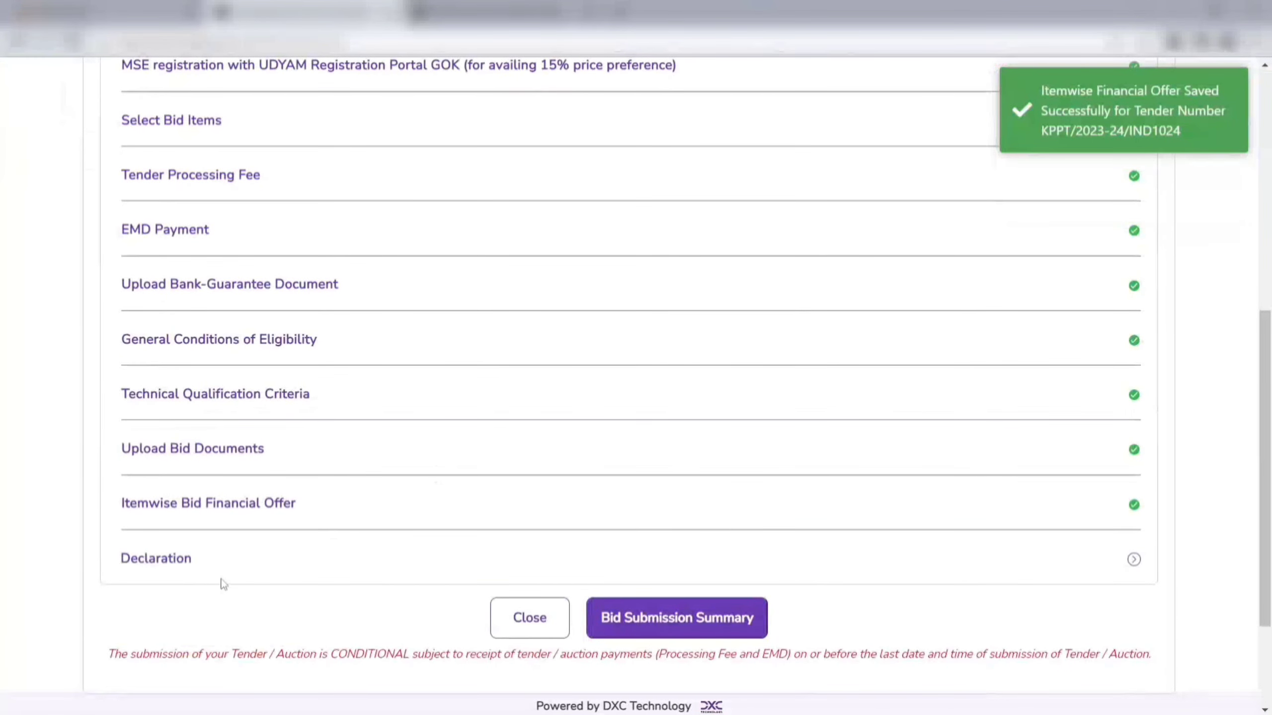
click(193, 561)
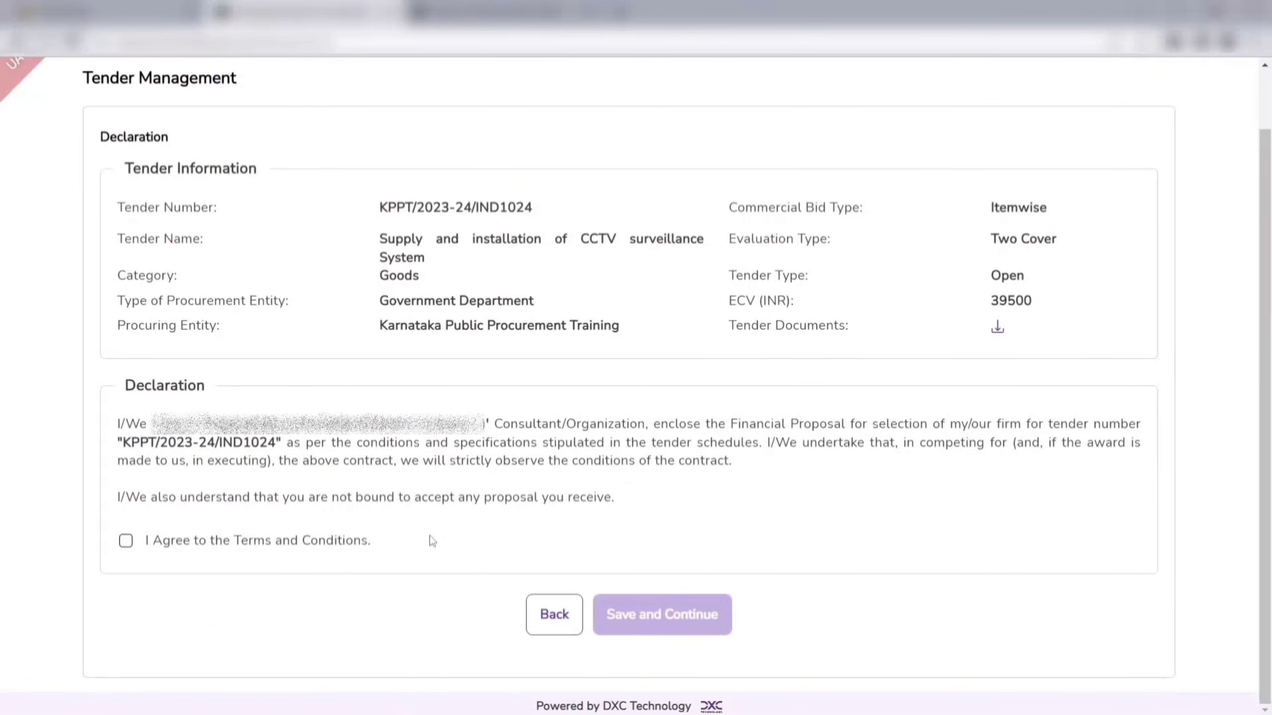
drag(117, 421, 734, 462)
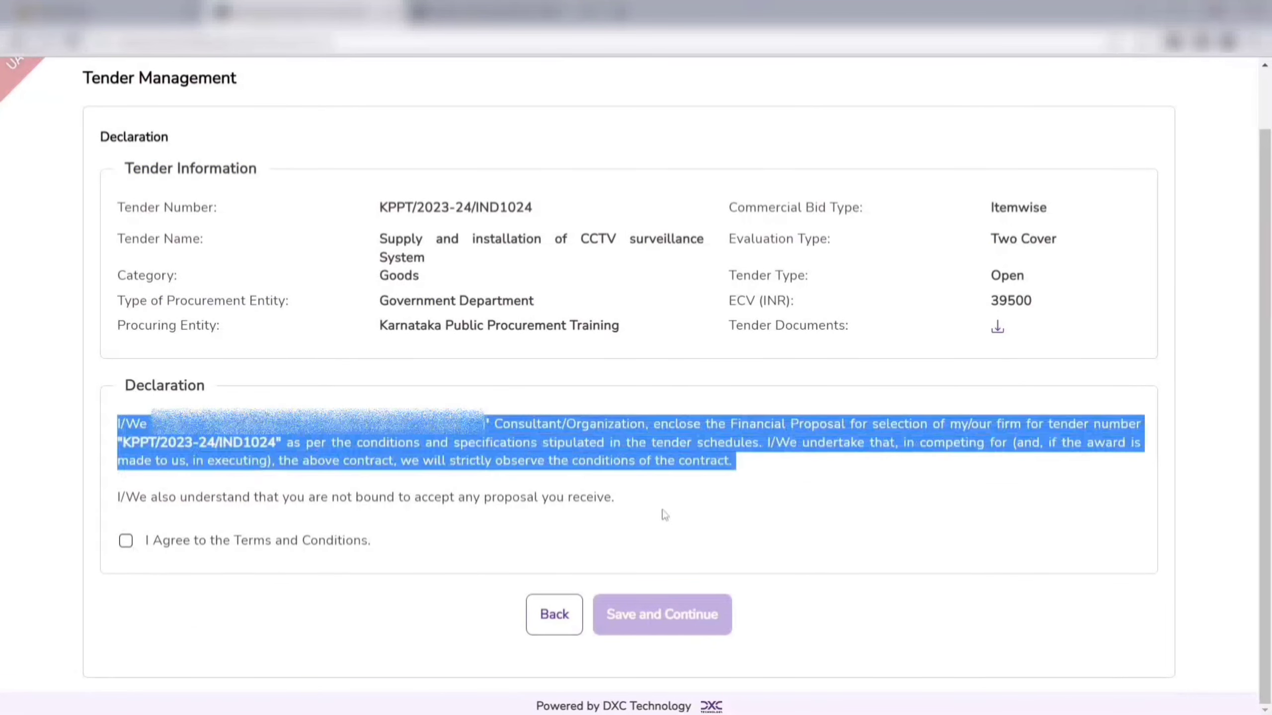
click(126, 540)
click(663, 623)
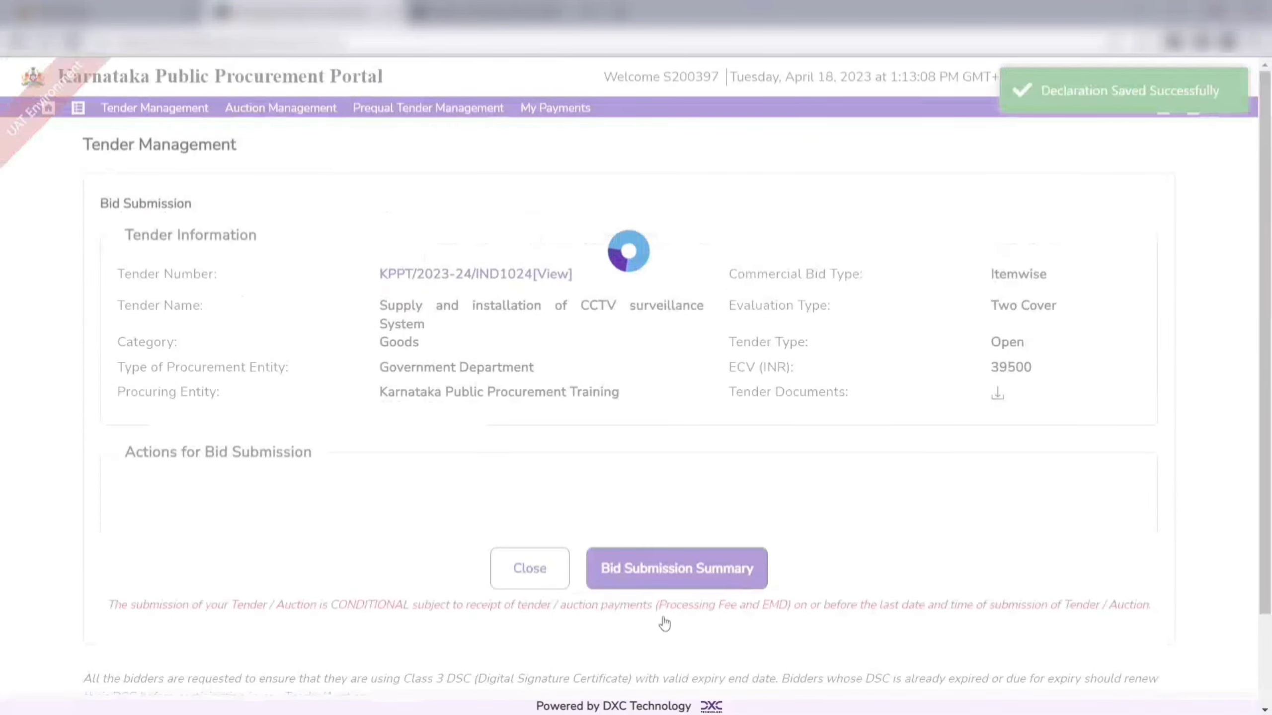
- Review the status of all bid submission actions and open the Bid Submission Summary
scroll(664, 622, down, 8)
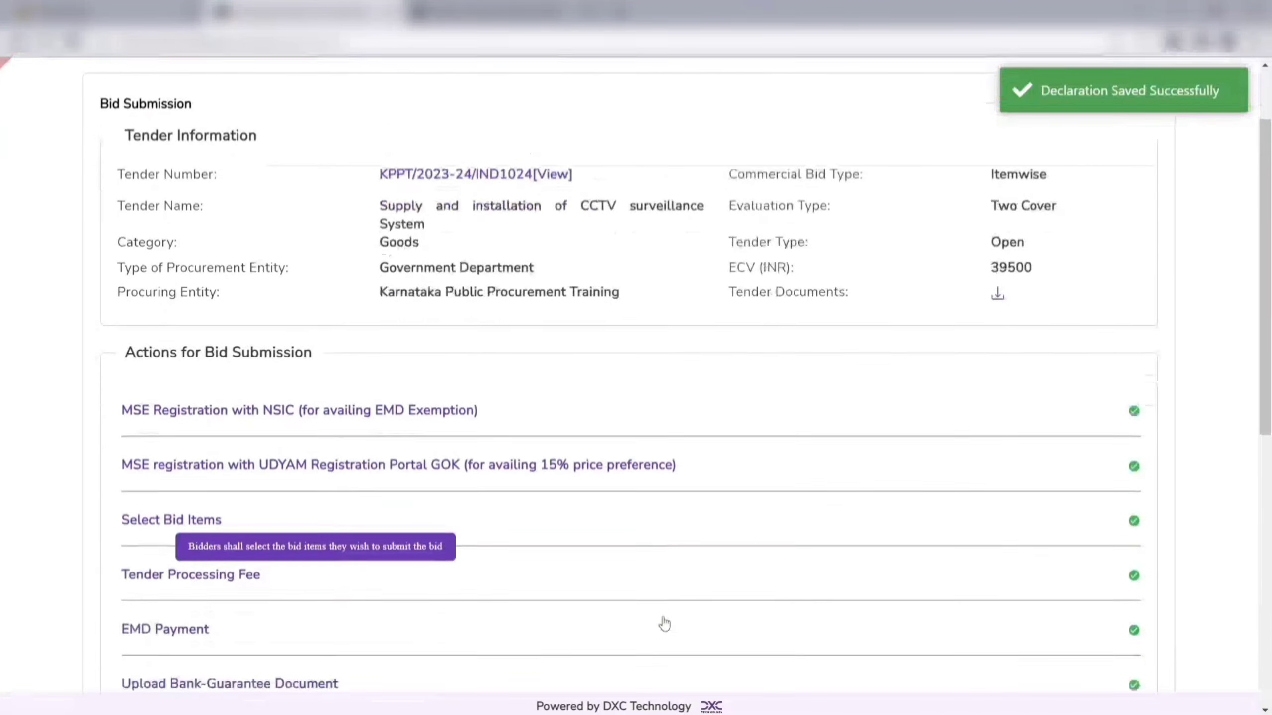
scroll(664, 623, down, 5)
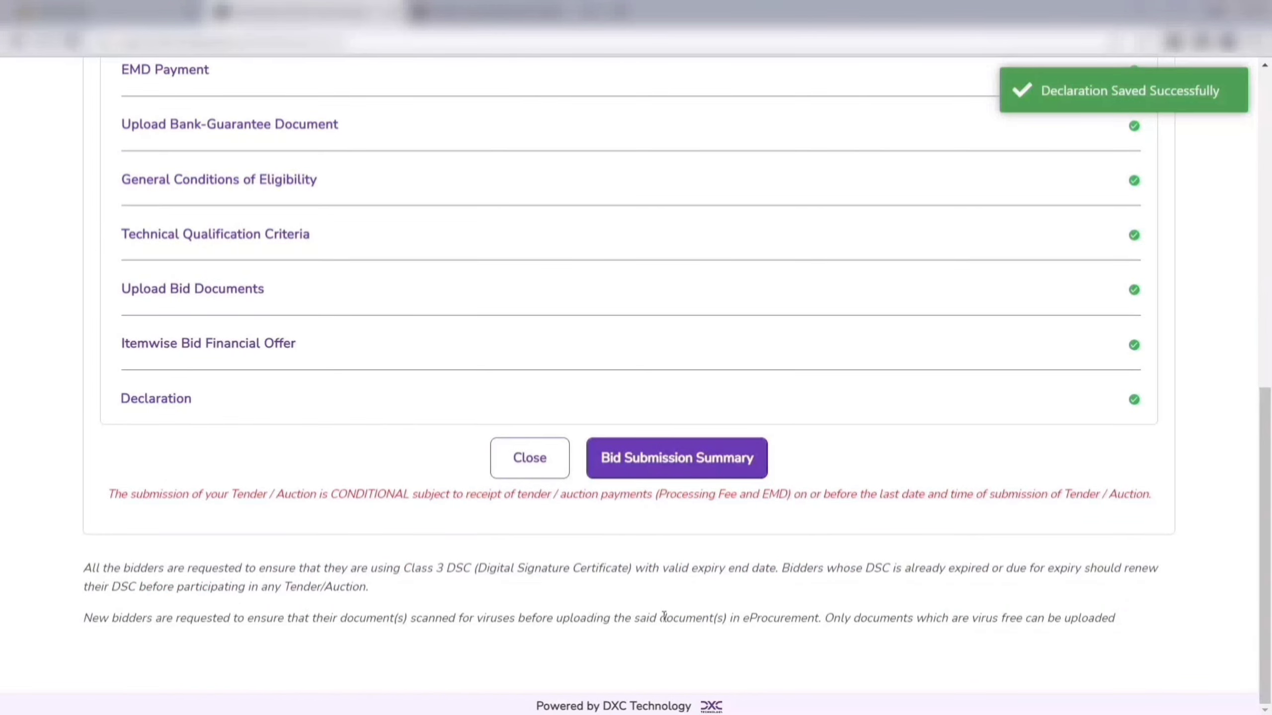
scroll(663, 615, up, 7)
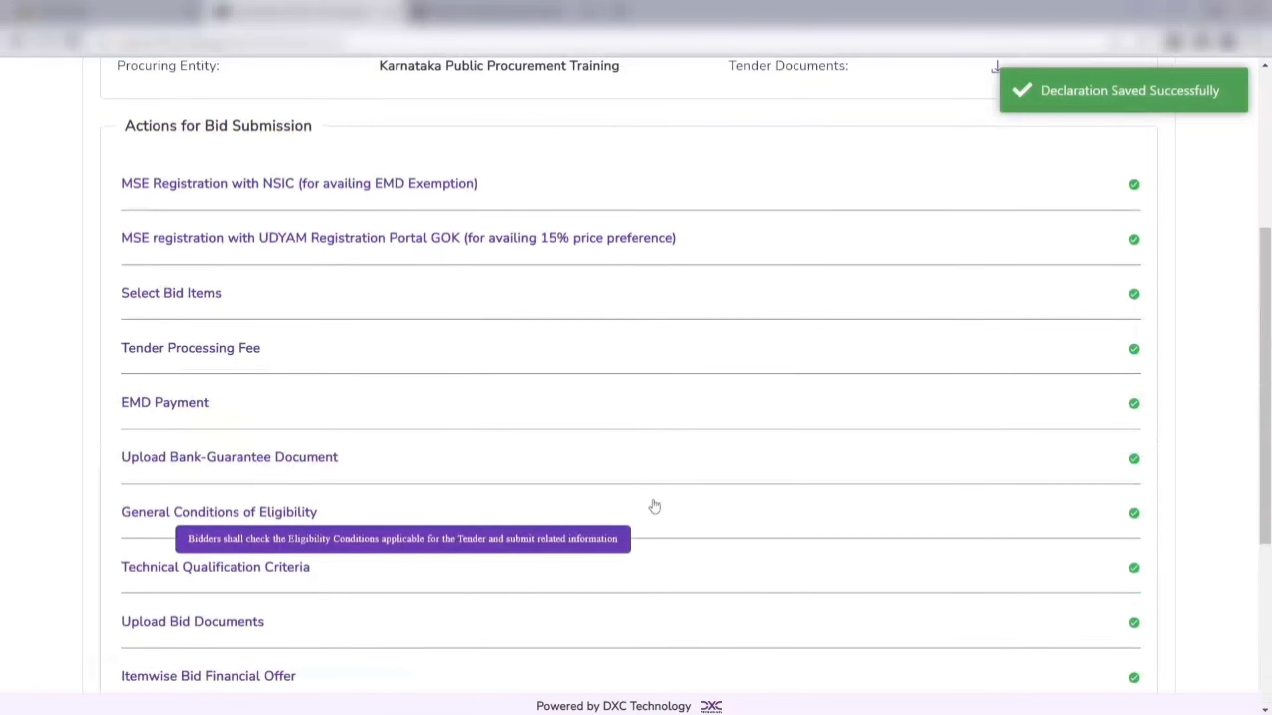
scroll(654, 505, up, 1)
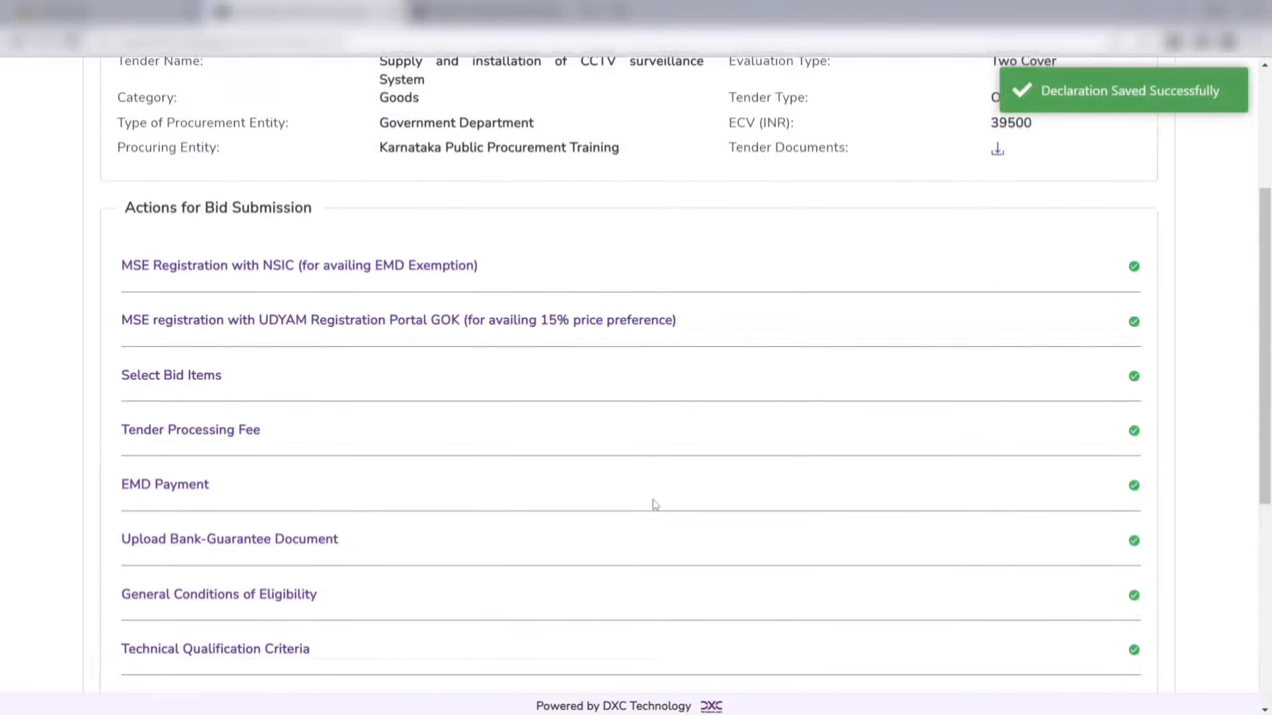
scroll(654, 504, down, 7)
scroll(654, 505, down, 2)
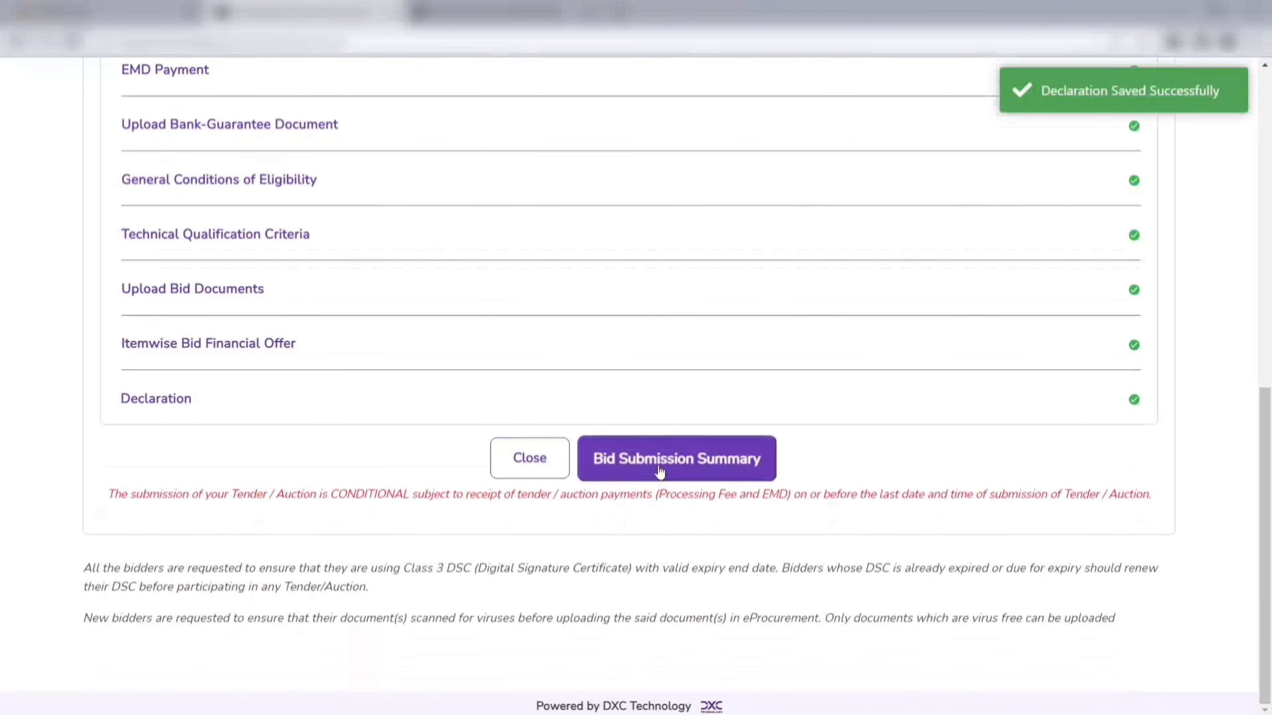
click(659, 474)
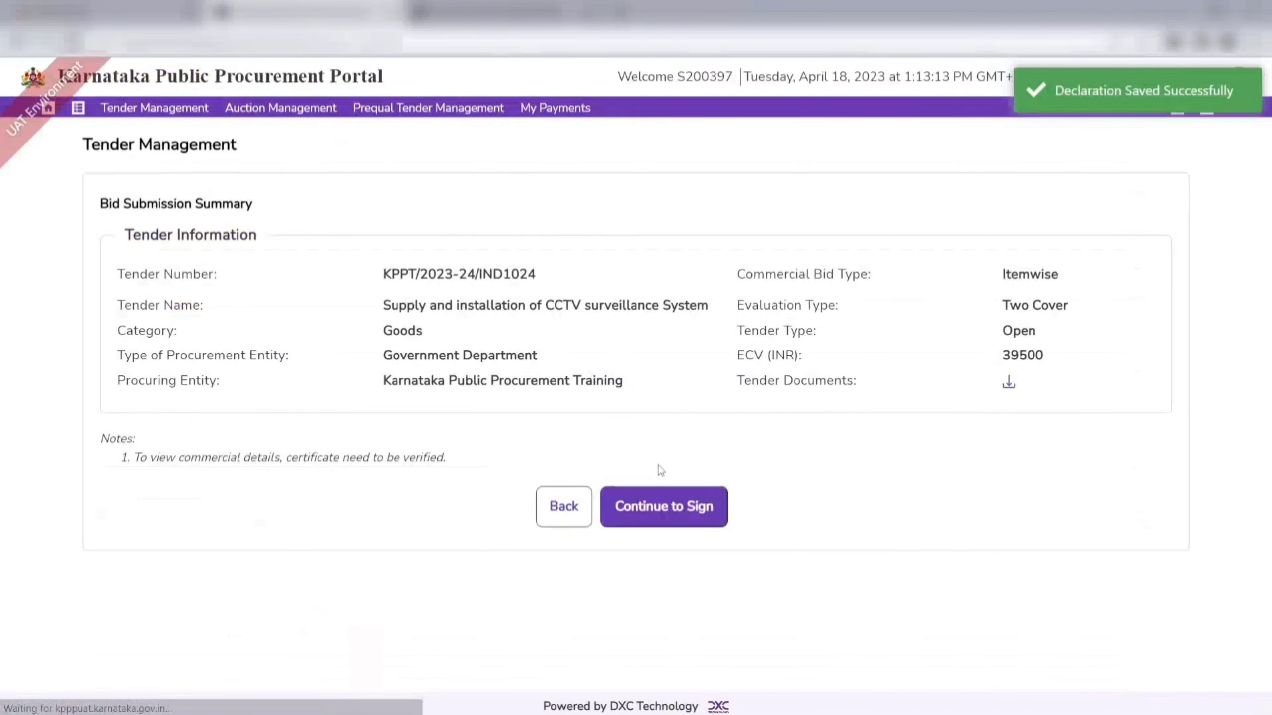
- Sign the bid submission summary with the supplier's digital certificate, verify it with the User PIN and acknowledge the signing
click(666, 506)
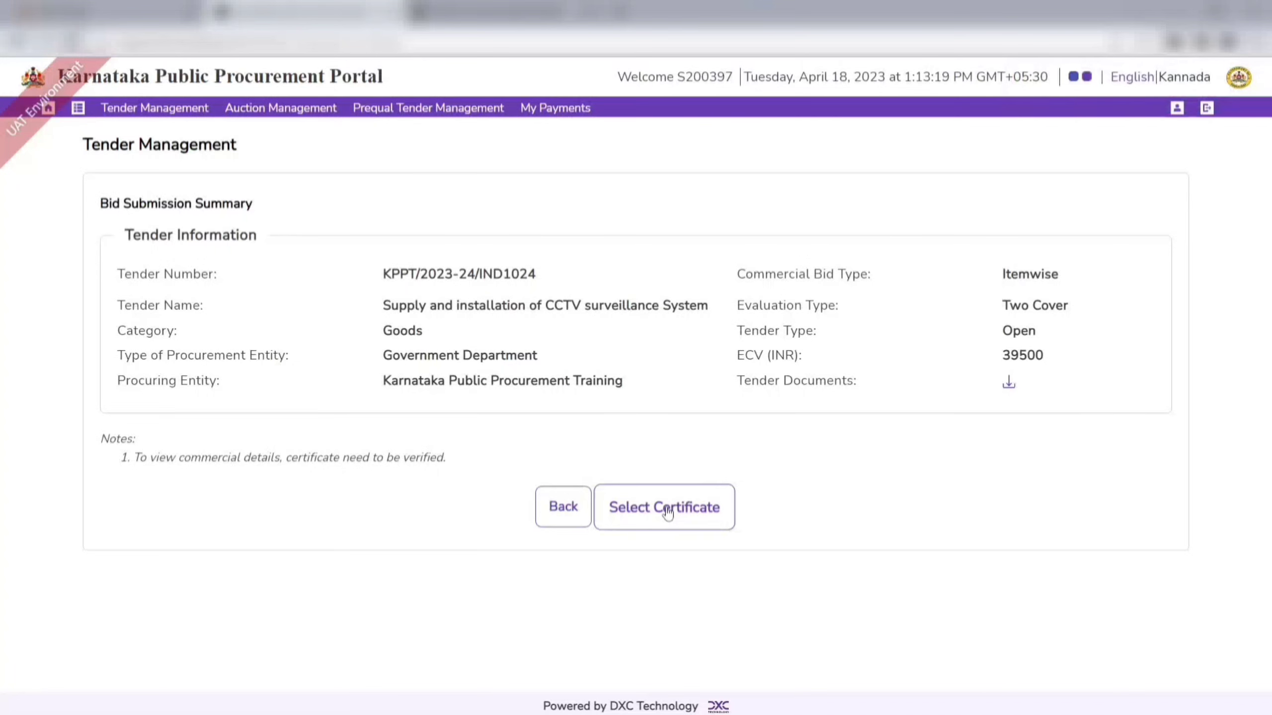
click(667, 512)
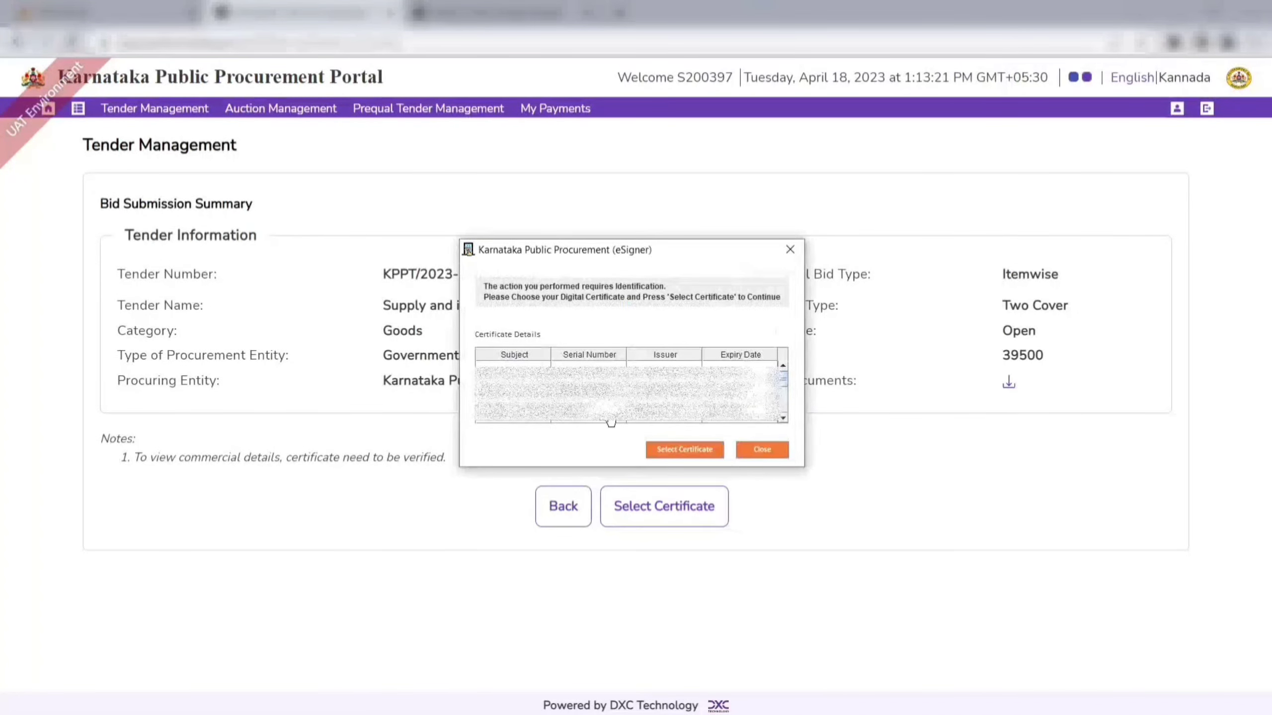
click(609, 412)
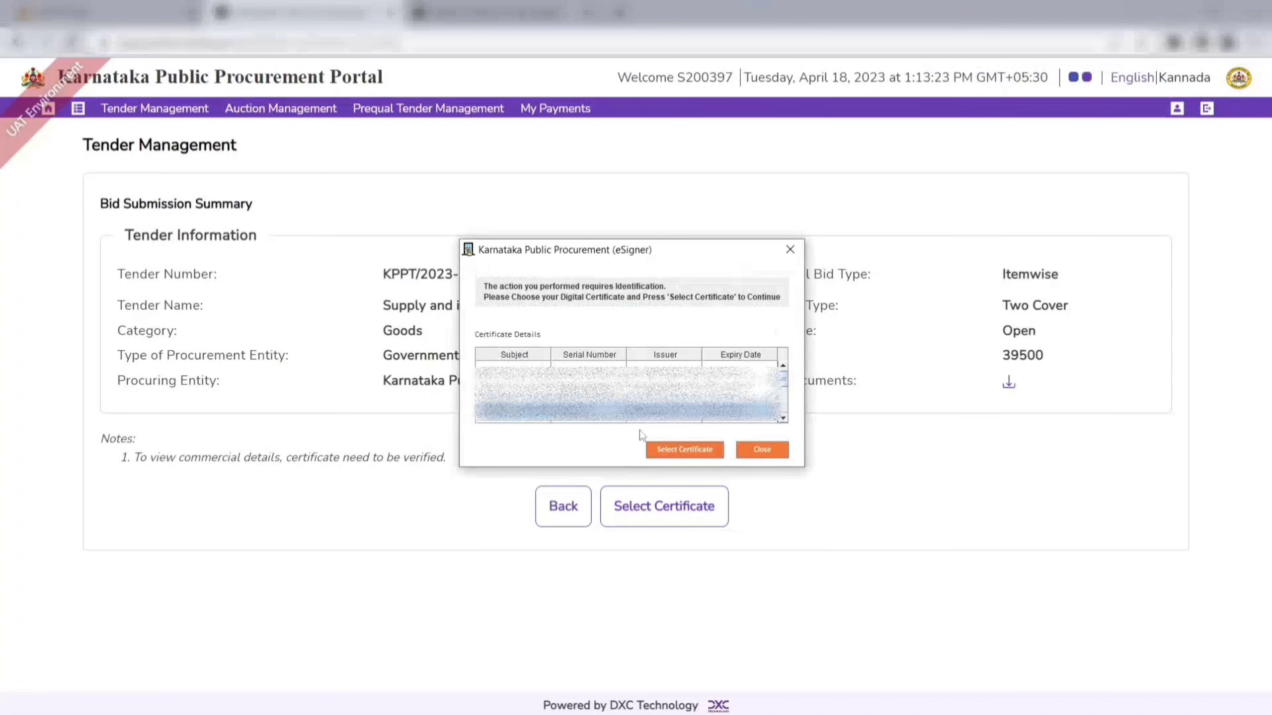
click(685, 450)
click(595, 369)
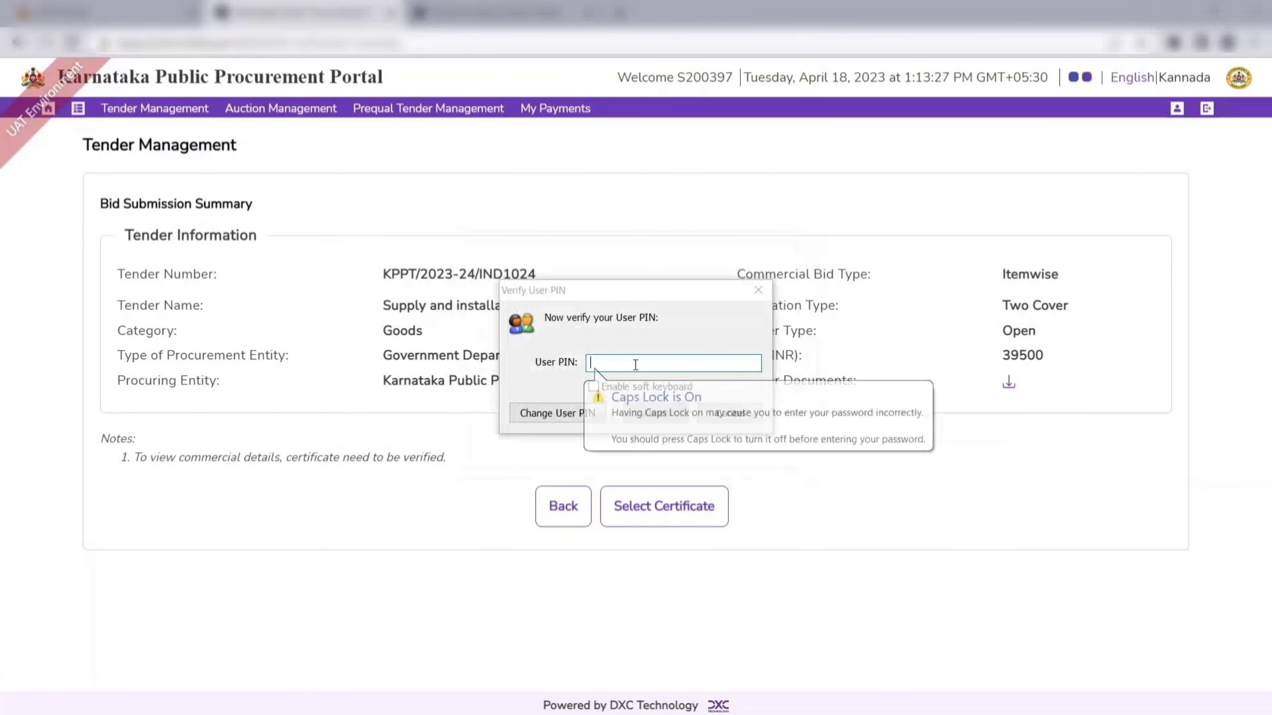
text(*********)
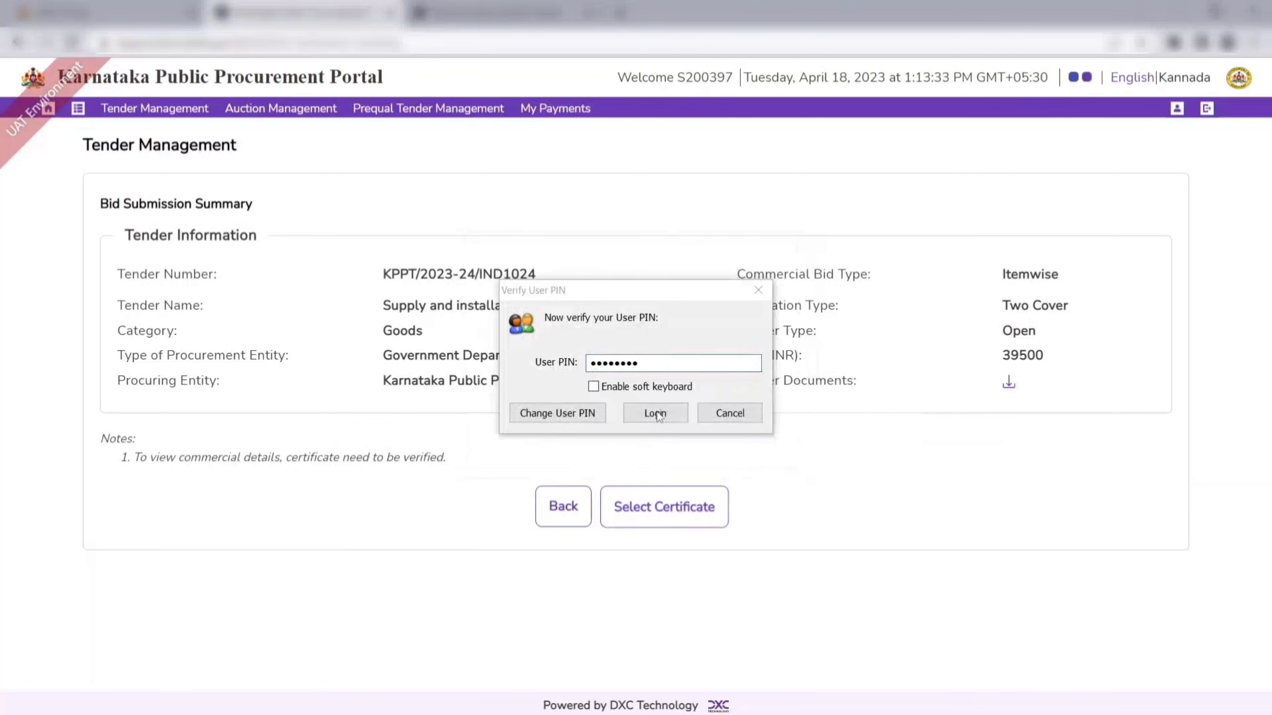
click(658, 412)
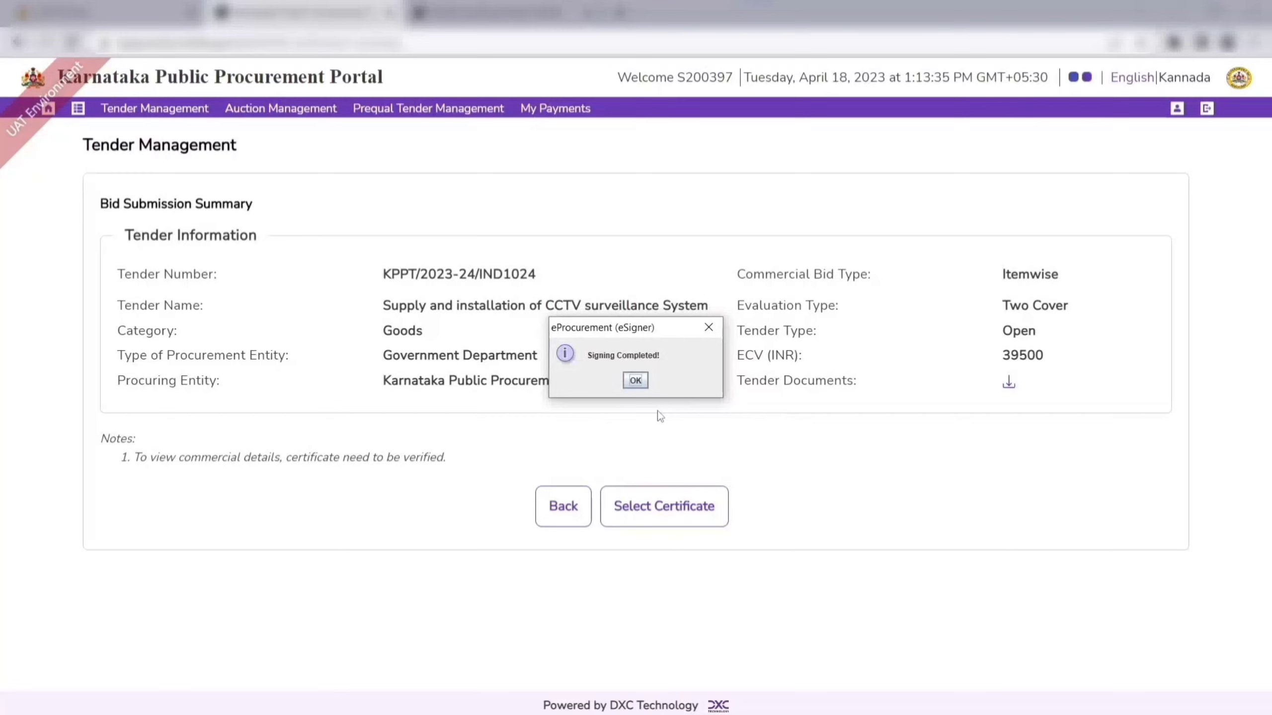
click(635, 381)
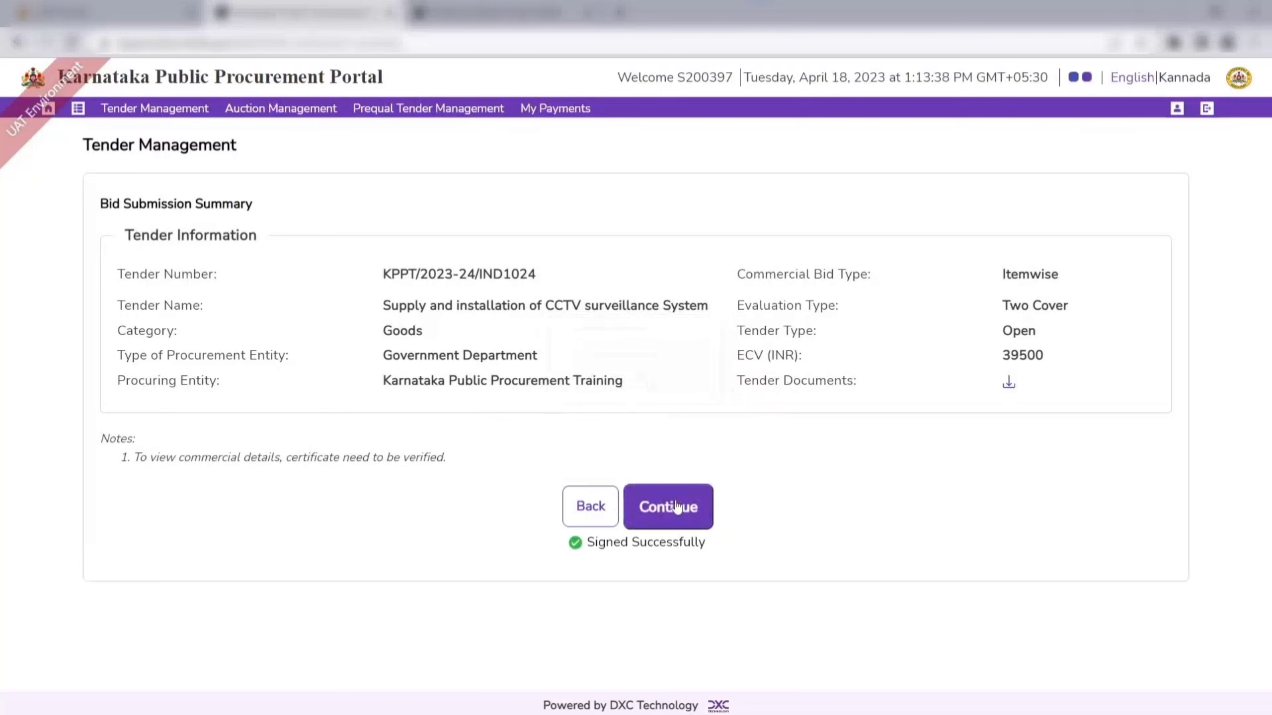
- Continue to the full Bid Submission Summary and review the bid from the MSE information through the total bid amount and declaration
click(677, 505)
click(677, 508)
scroll(675, 501, down, 5)
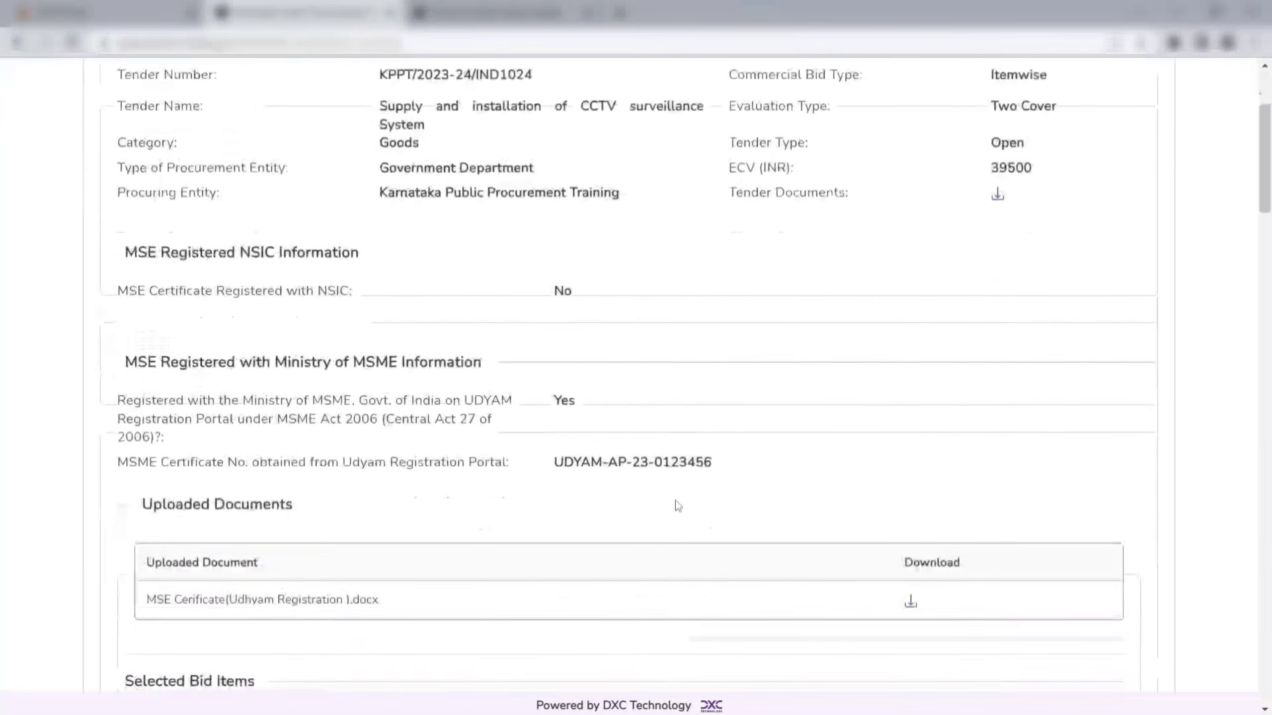
scroll(675, 500, down, 5)
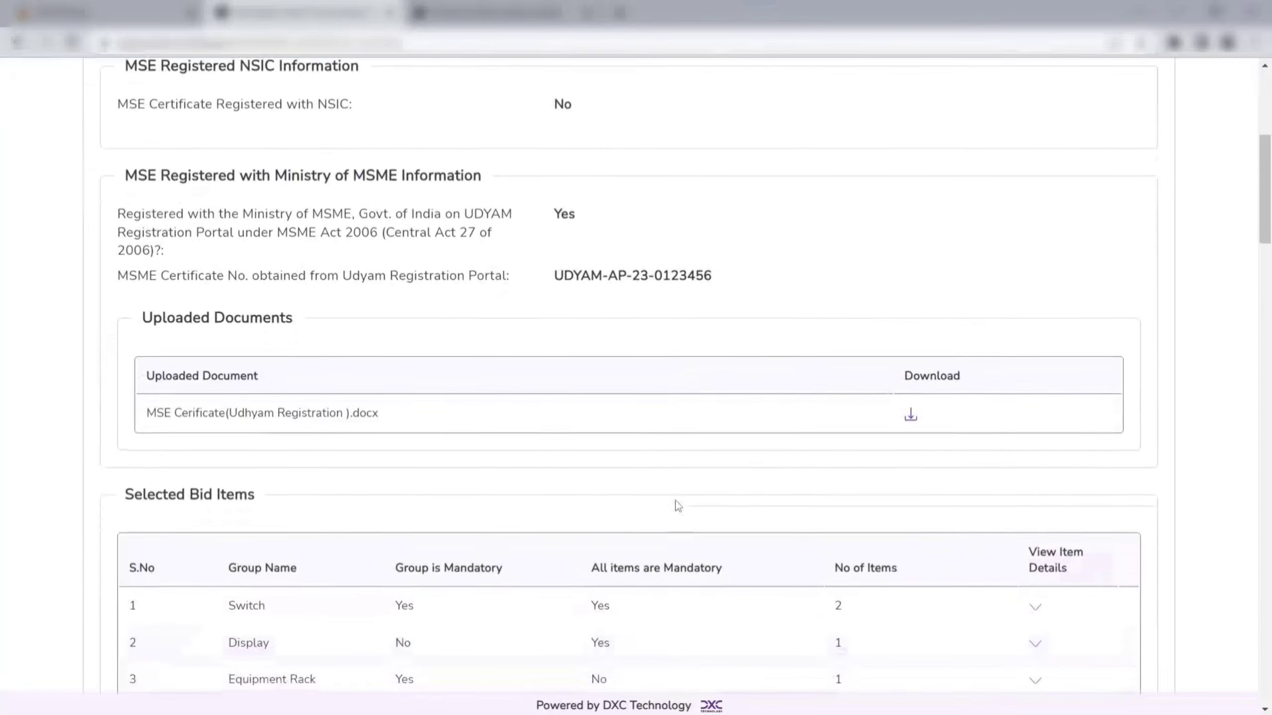
scroll(676, 501, down, 9)
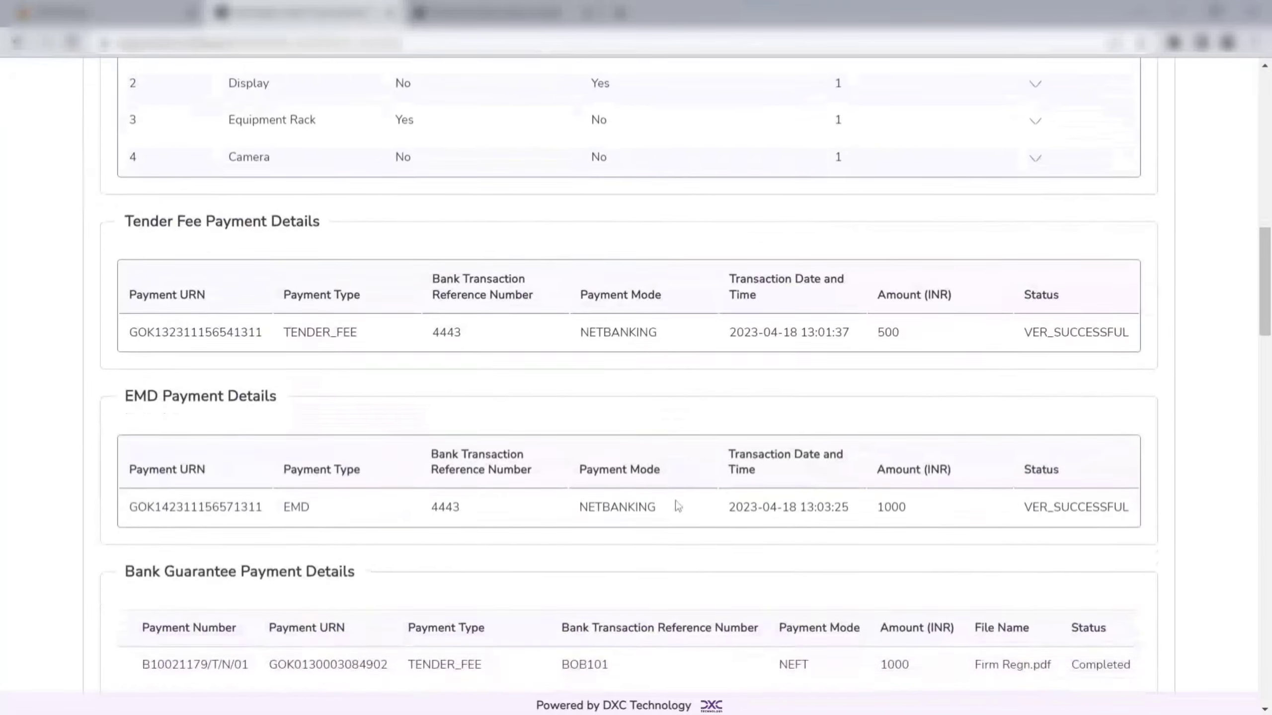
scroll(676, 501, down, 14)
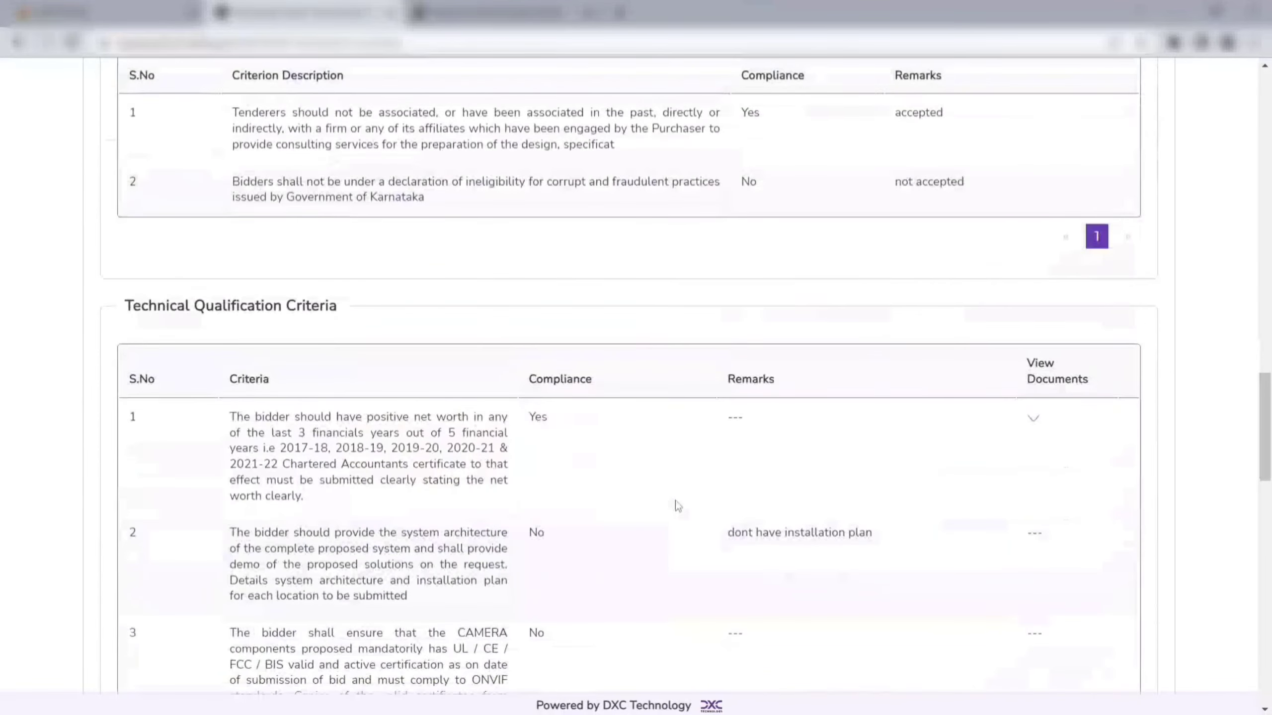
scroll(676, 505, down, 15)
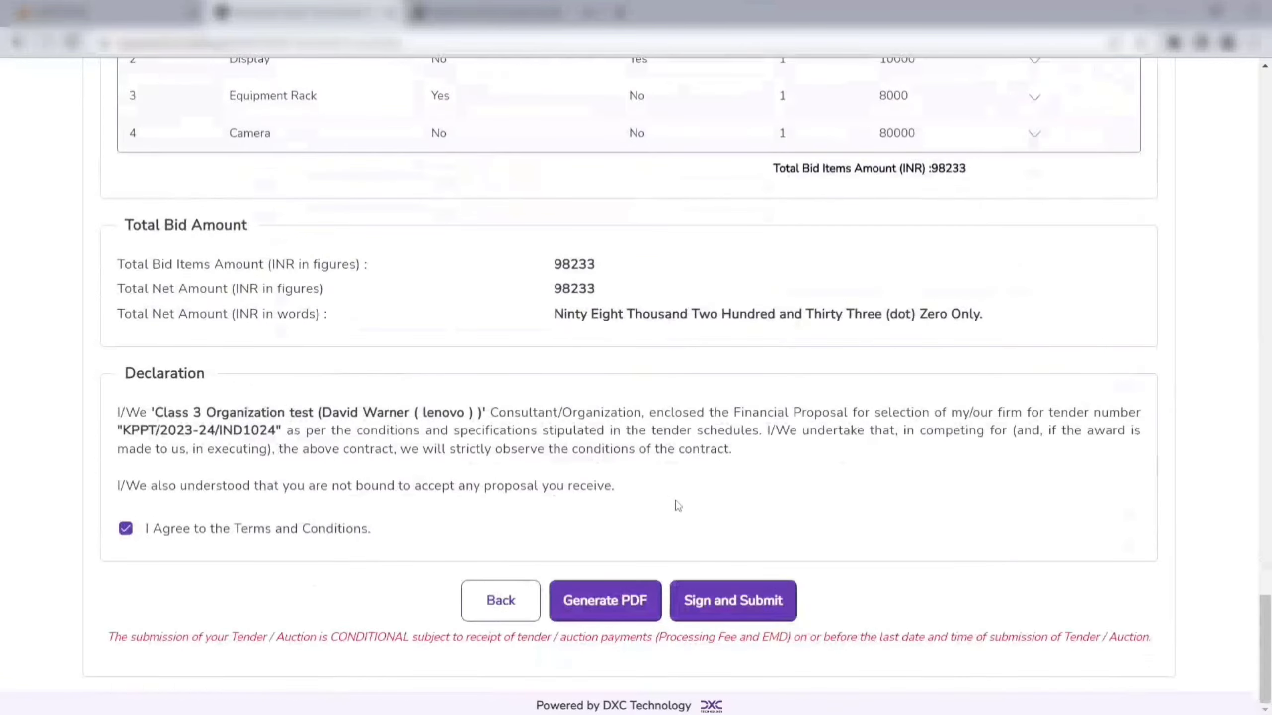
- Generate the PDF of the Bid Submission Summary and look through its pages
click(595, 594)
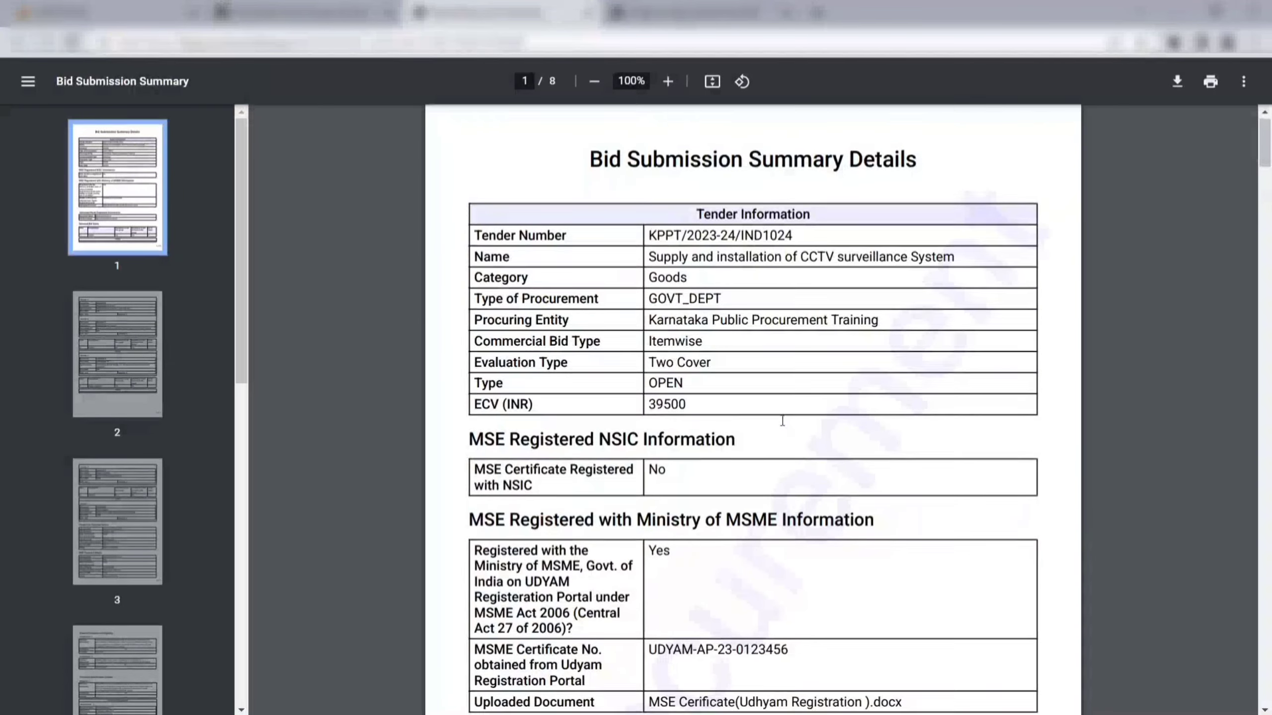
scroll(782, 422, down, 20)
scroll(783, 421, down, 17)
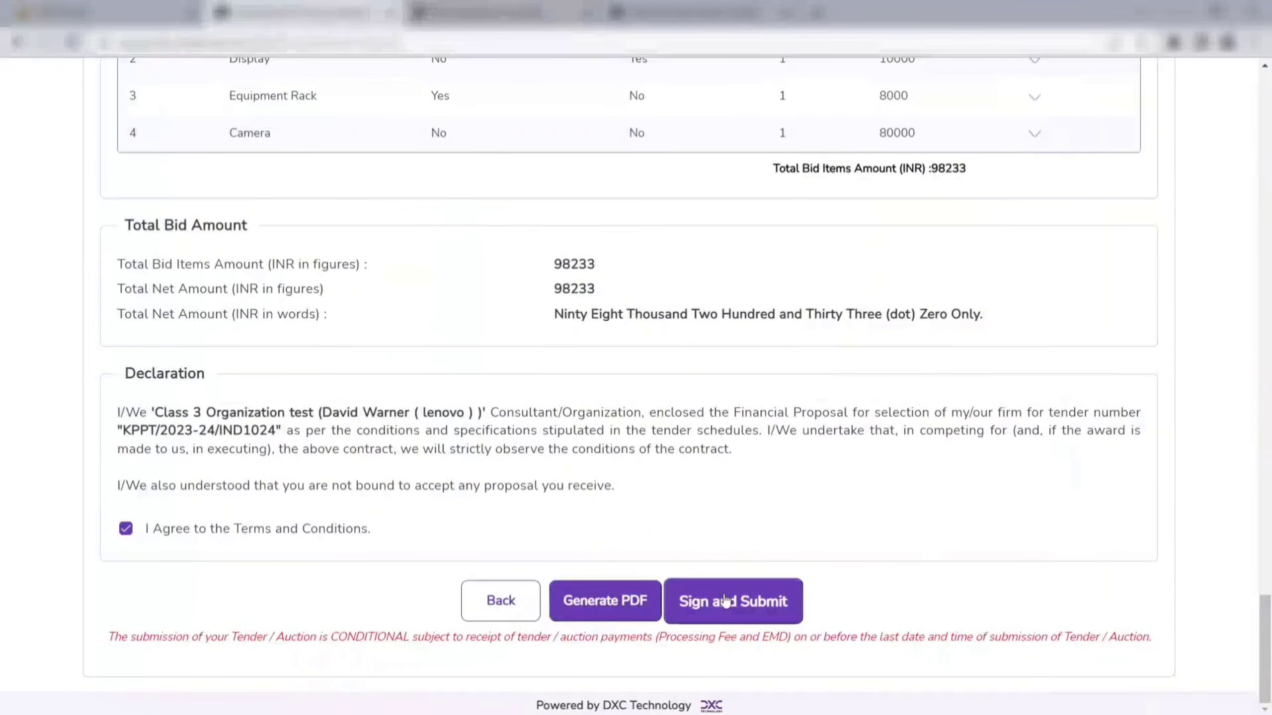
- Proceed to sign and submit from the bid summary, then sign and encrypt the bid with the supplier's digital certificate
click(725, 600)
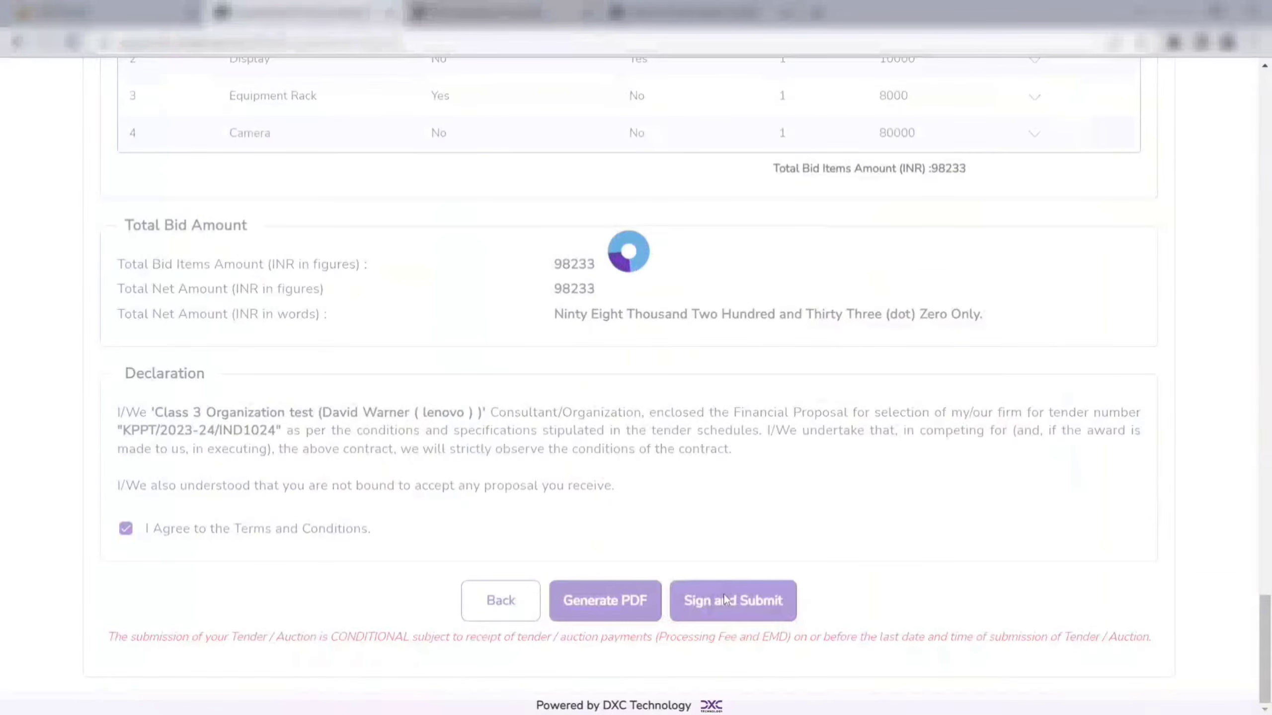
scroll(650, 428, down, 4)
click(651, 428)
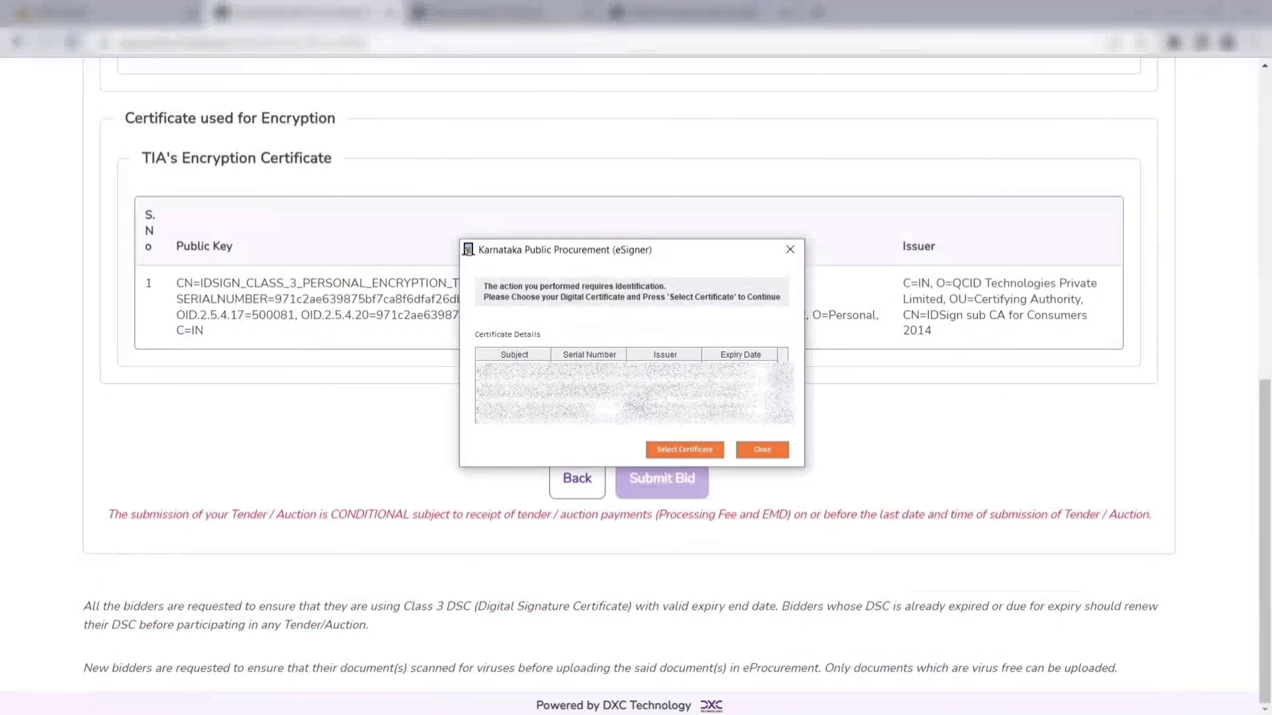
click(633, 411)
click(684, 450)
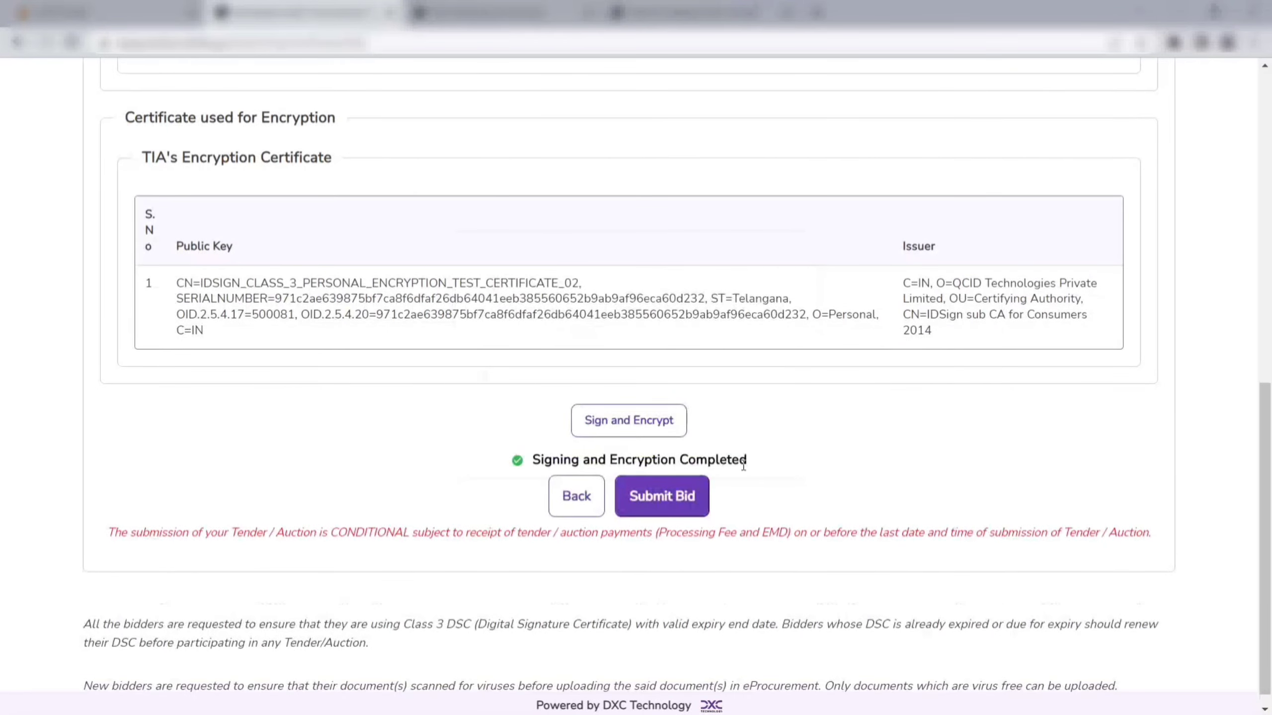
- Check the signing and encryption status, submit the bid and read the submission message
drag(743, 466, 531, 460)
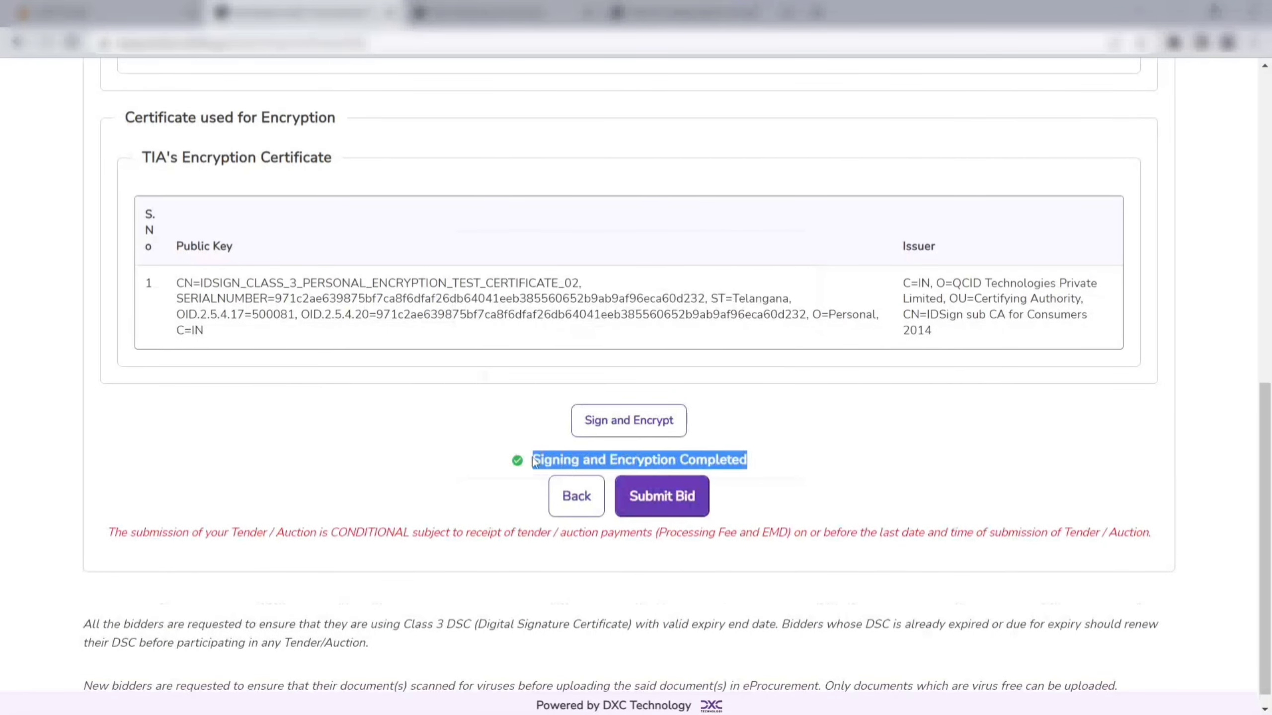
click(915, 502)
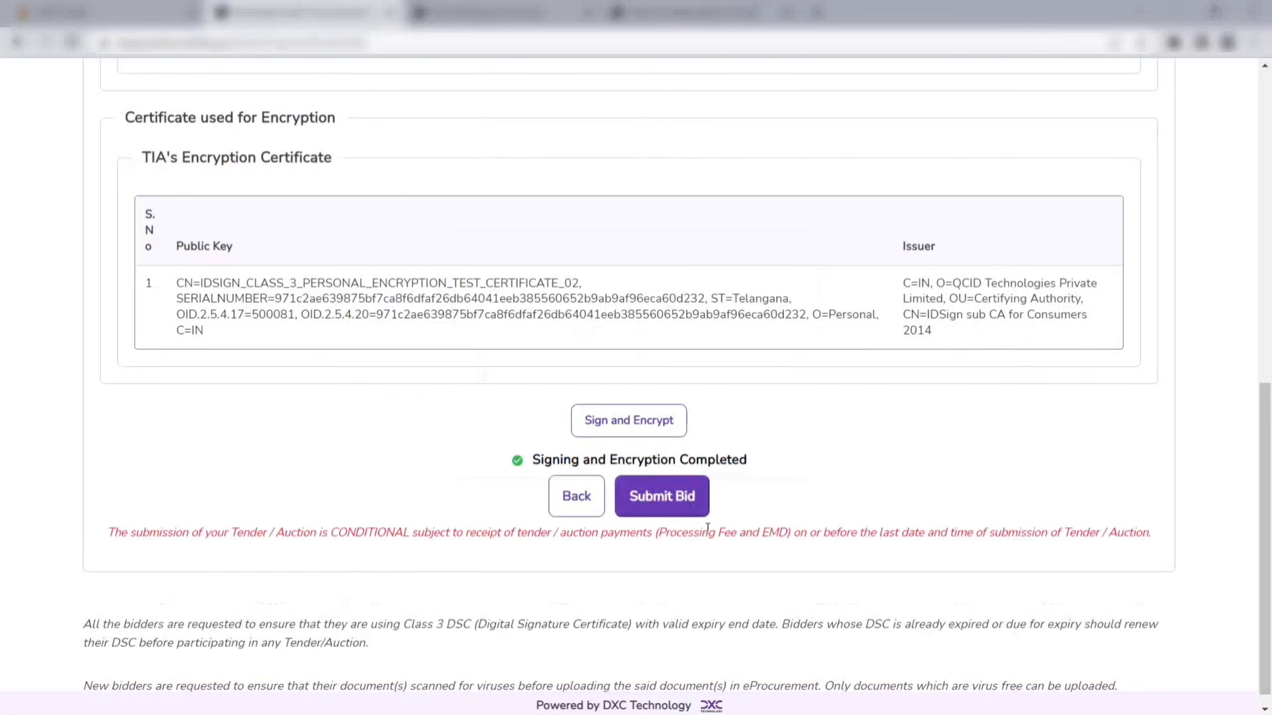
click(686, 503)
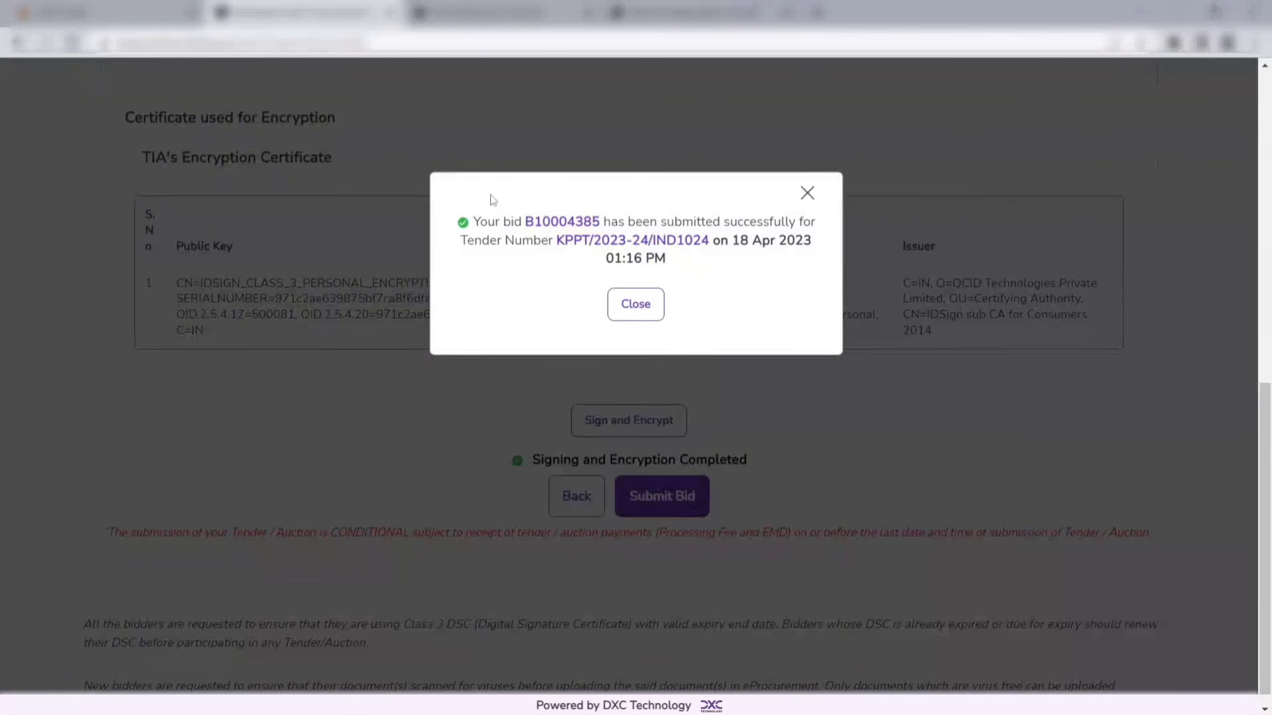
drag(472, 222, 702, 264)
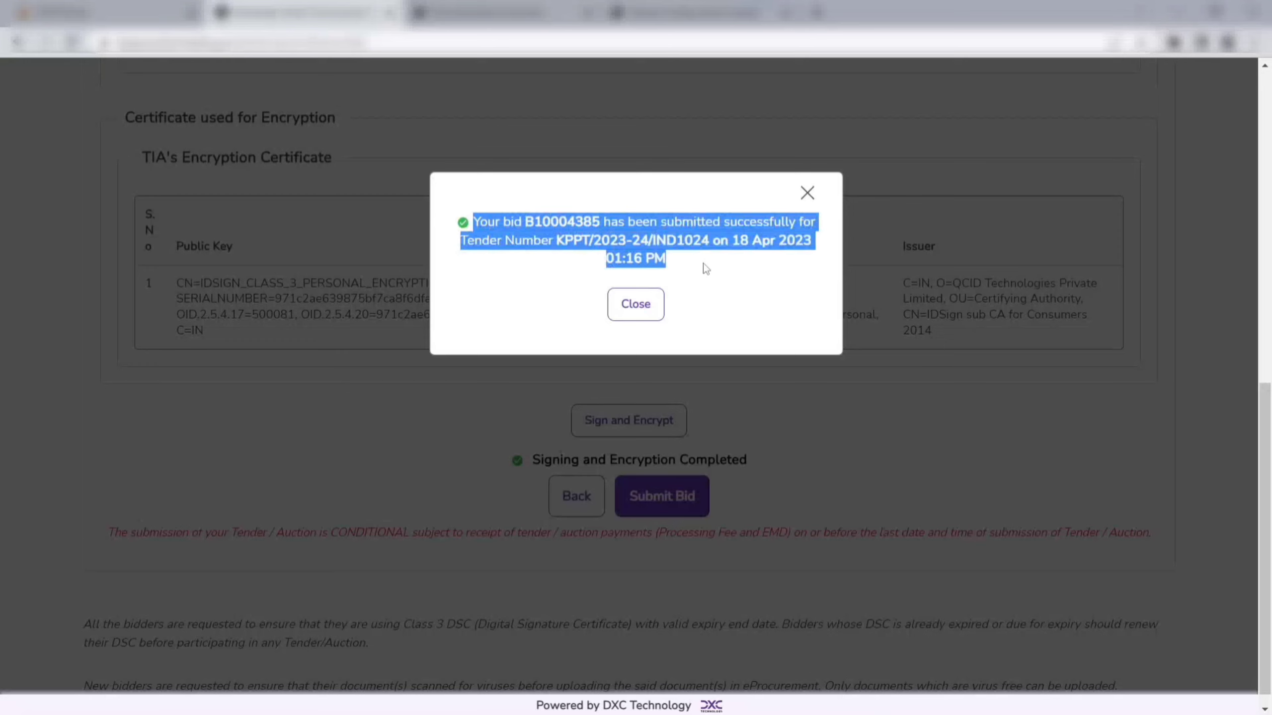